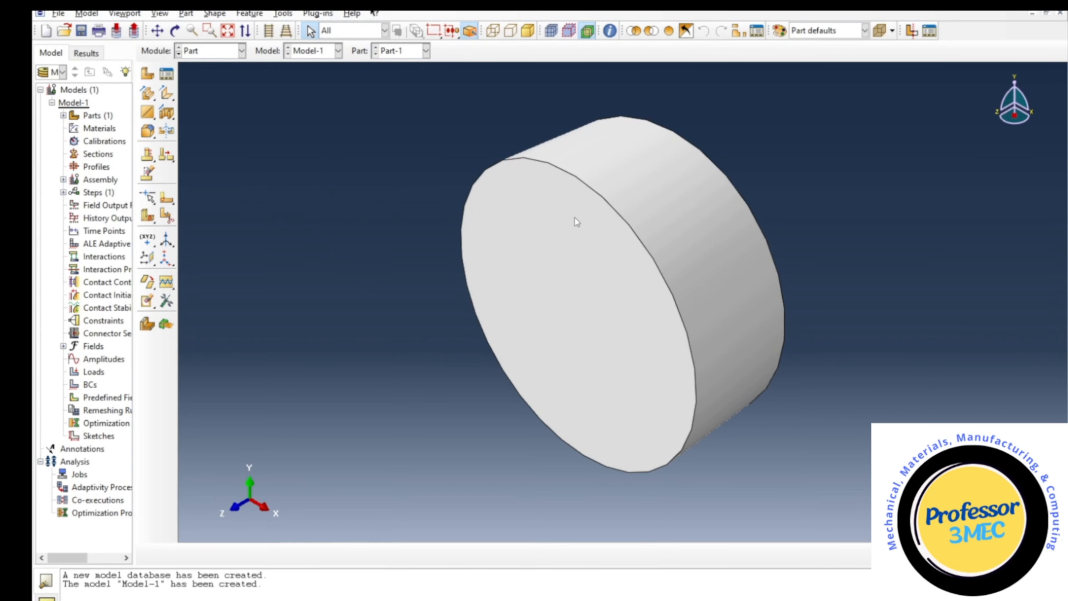
Start a new 3D analytical rigid part with a revolved shell as its base feature
left_click(147, 74)
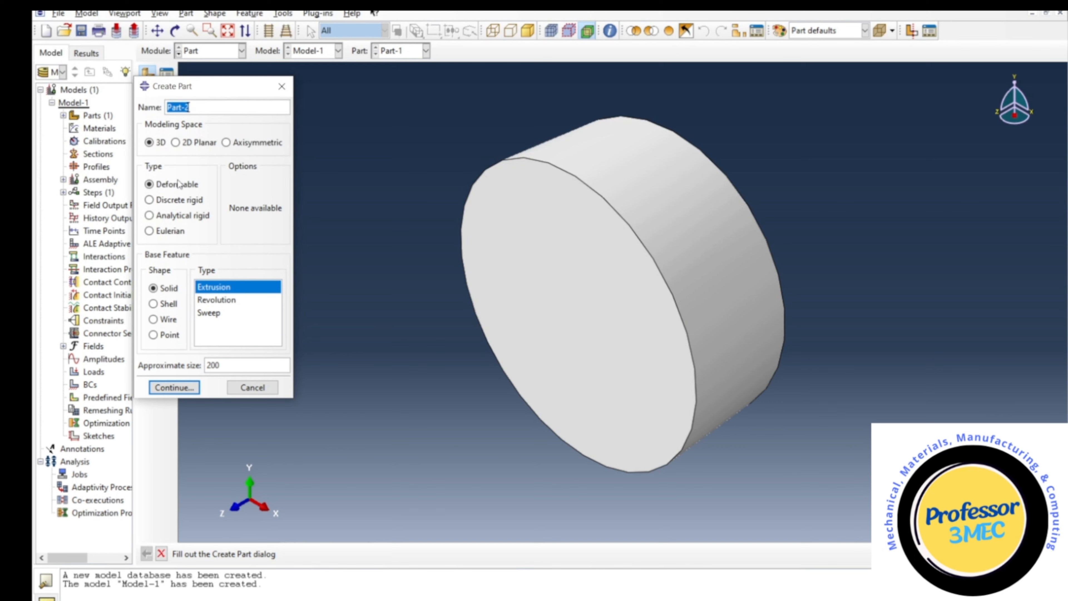
left_click(165, 216)
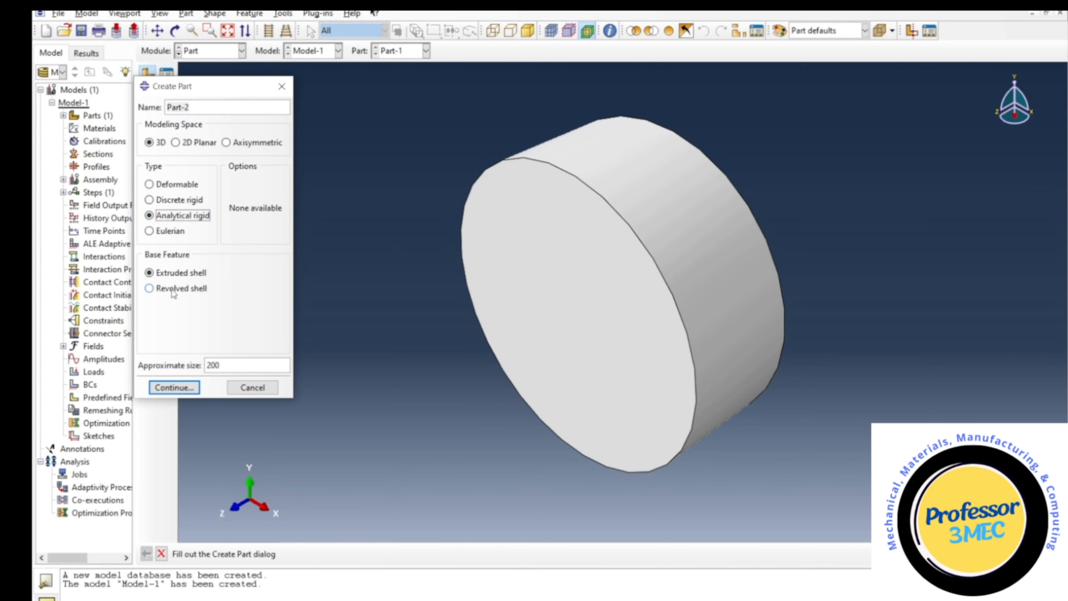
left_click(162, 289)
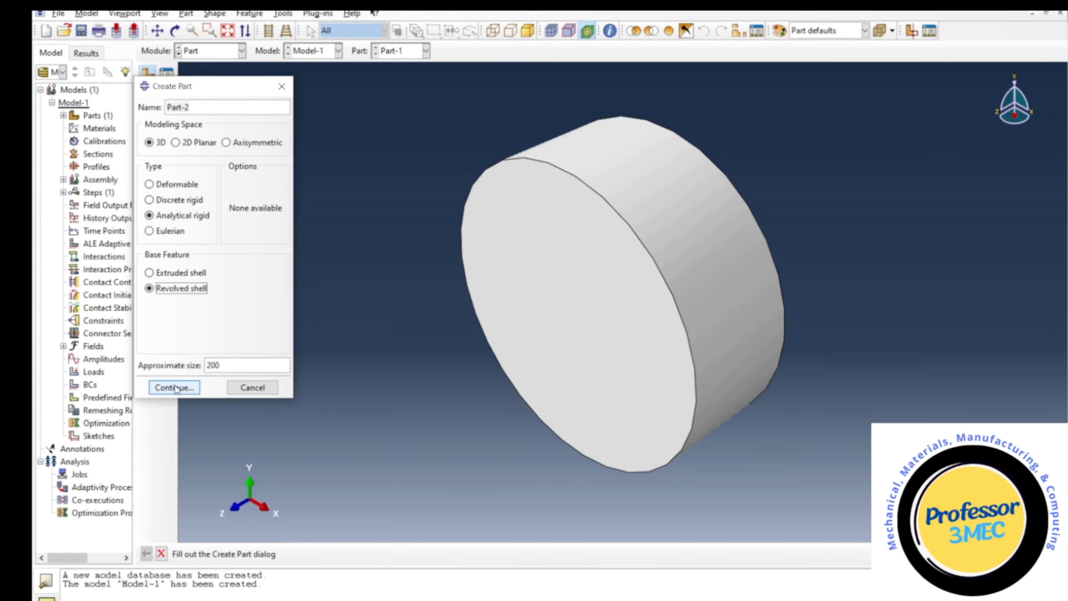
left_click(174, 387)
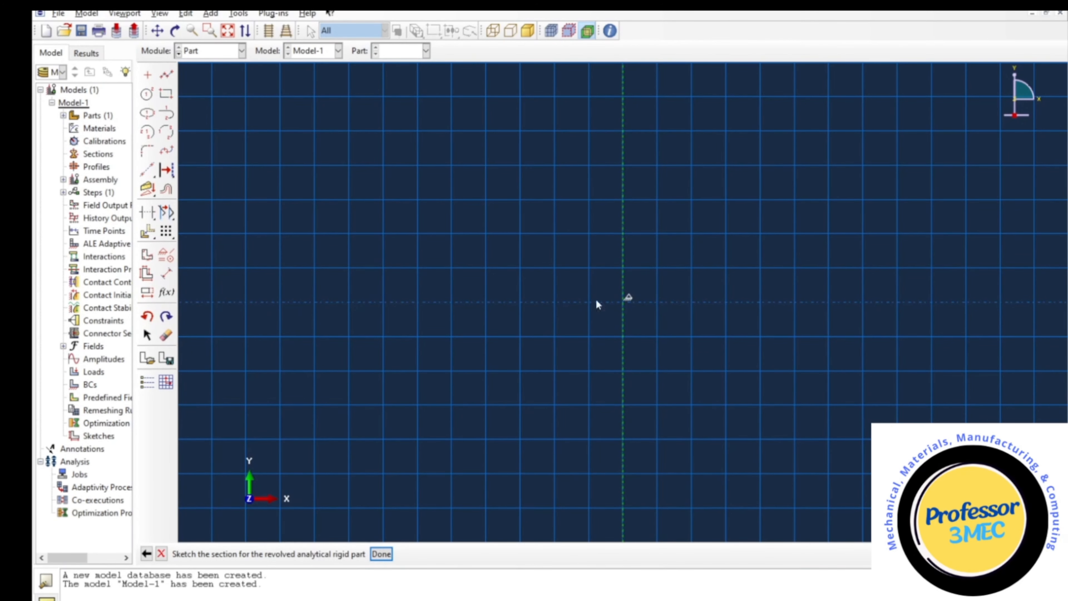
Sketch connected lines from the origin to about (30, 1.25) and up to (30, 30), and finish the revolved rigid part
left_click(167, 76)
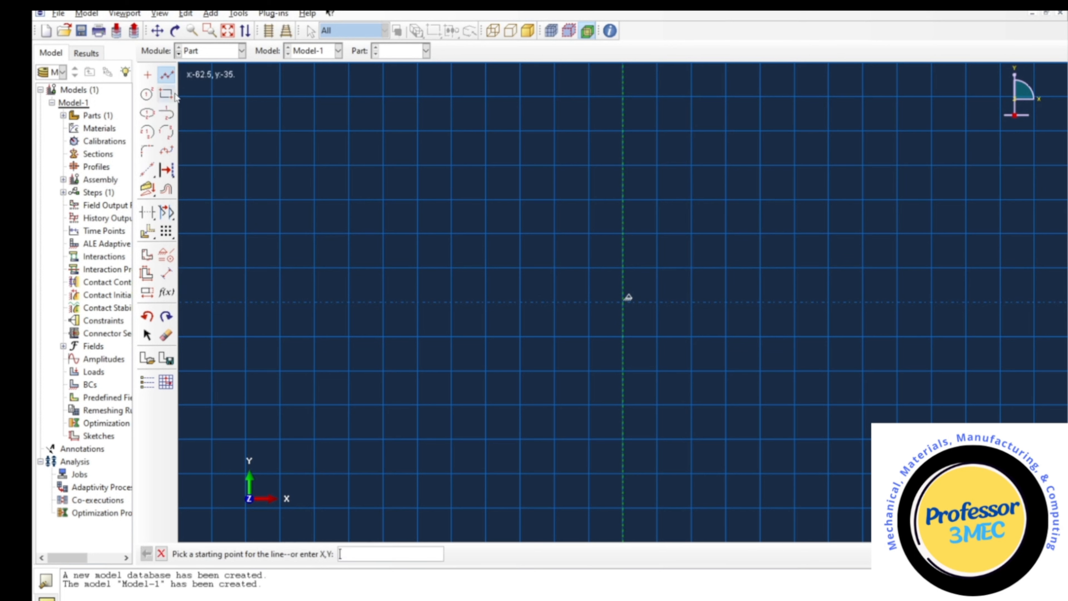
left_click(624, 302)
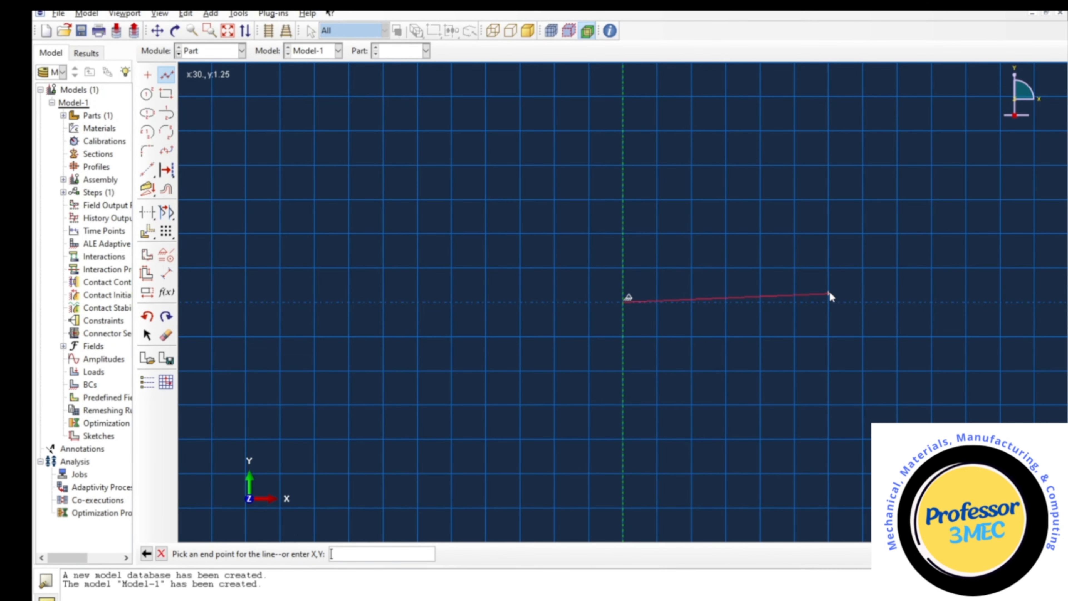
scroll(828, 297, "up", 2)
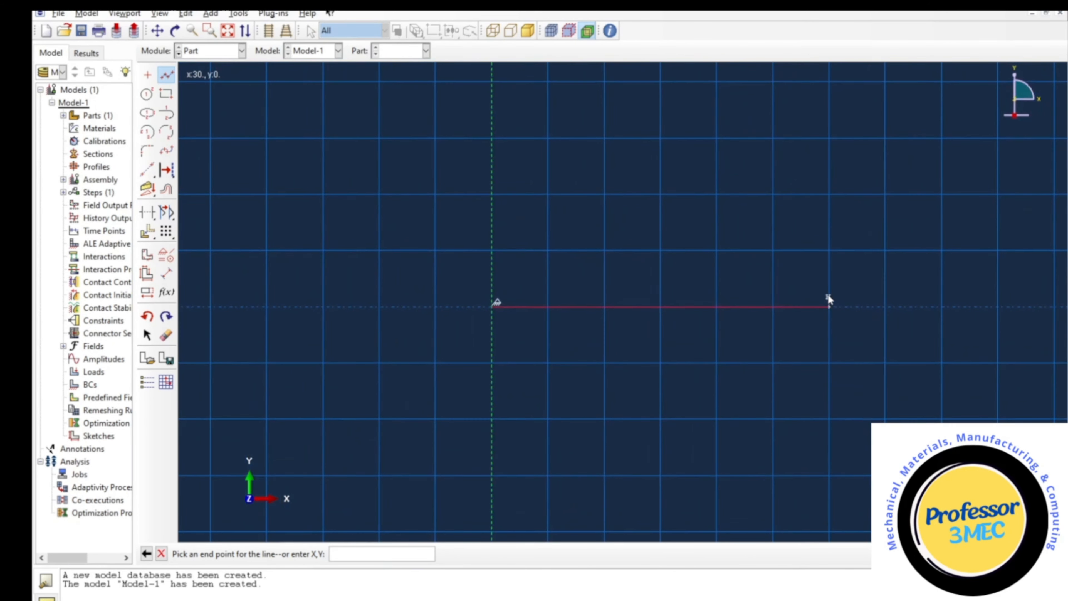
scroll(827, 297, "up", 1)
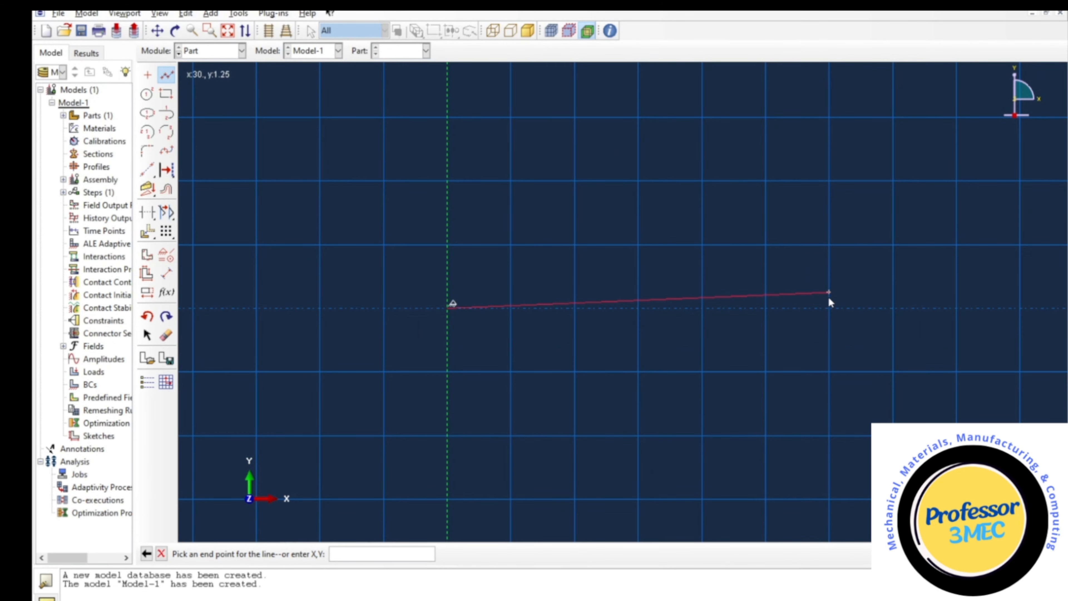
left_click(829, 295)
scroll(829, 296, "down", 3)
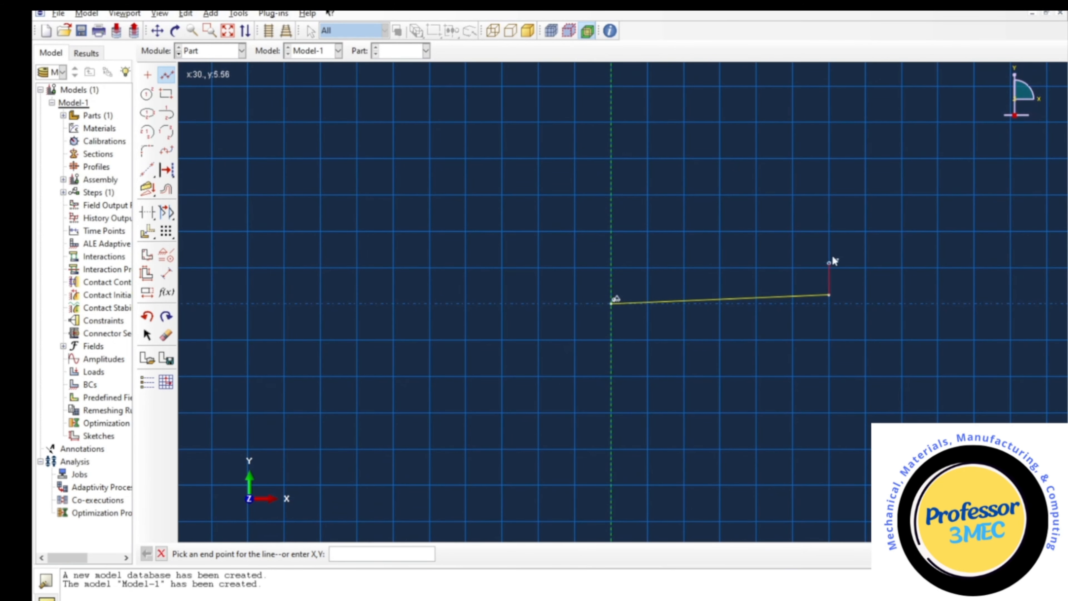
left_click(831, 86)
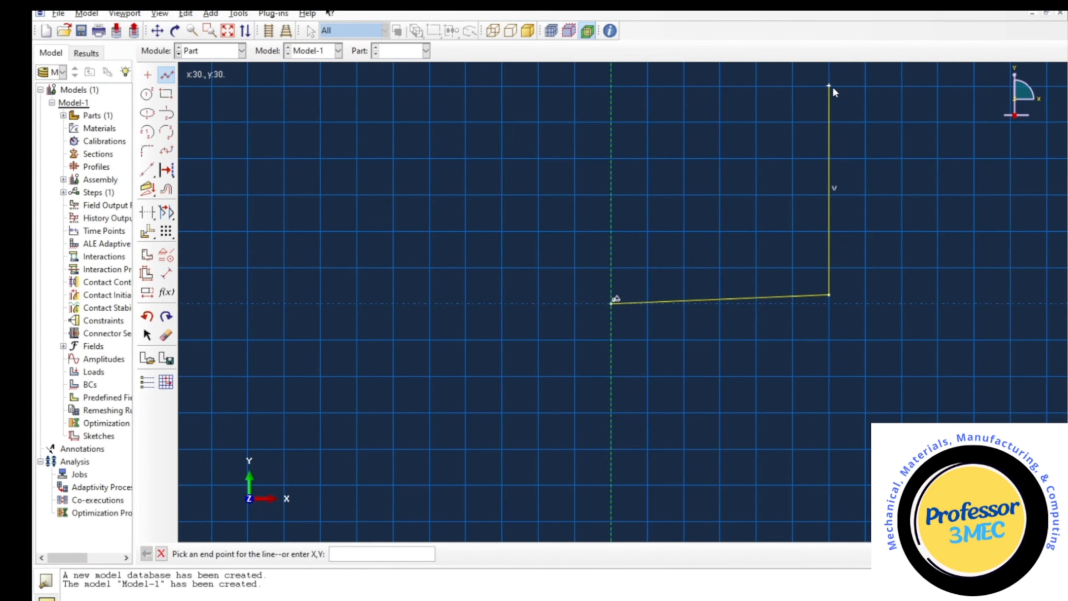
left_click(161, 554)
left_click(384, 555)
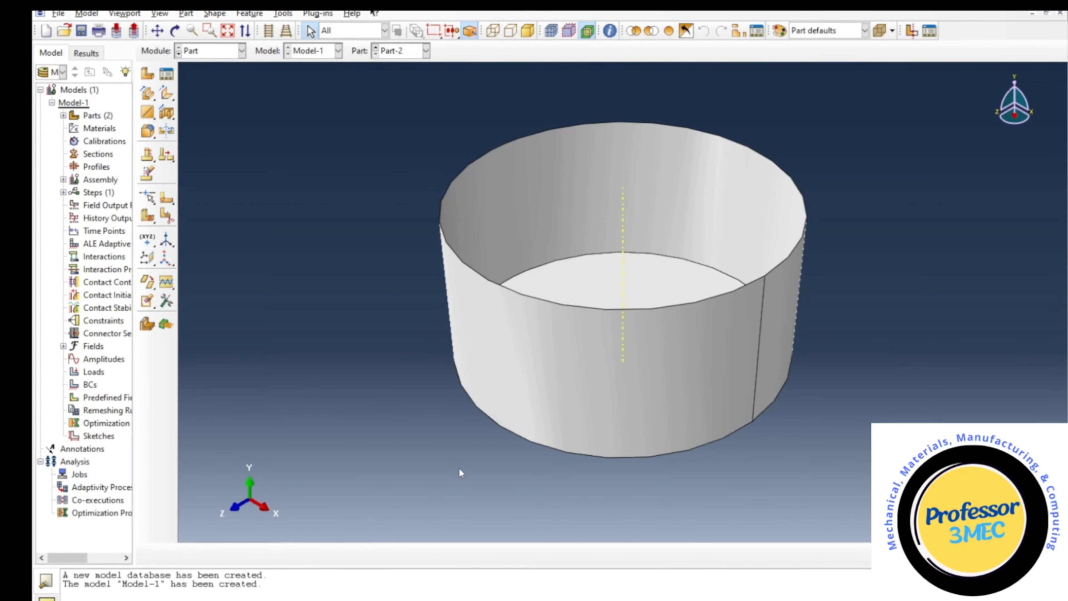
Place a reference point on the revolution axis near the open rim of the cup-shaped rigid part
left_click(175, 30)
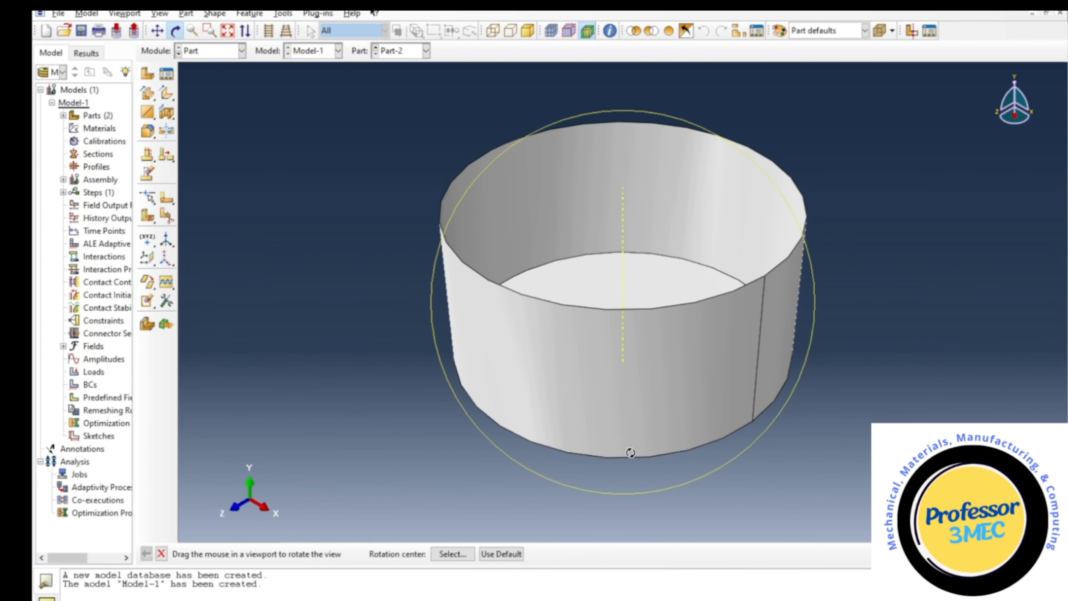
left_click_drag(629, 452, 561, 366)
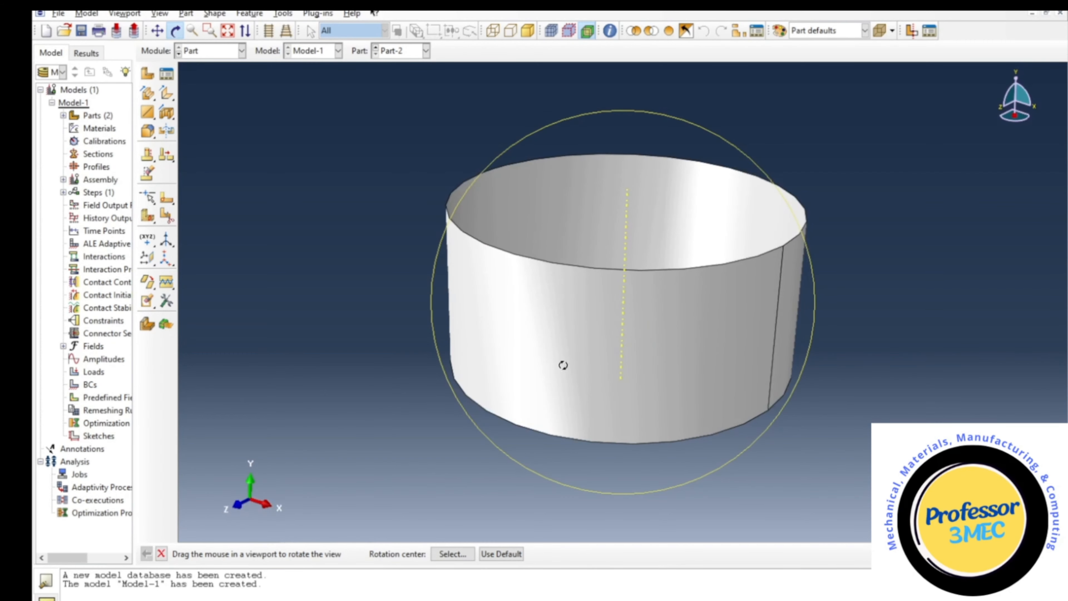
left_click(281, 14)
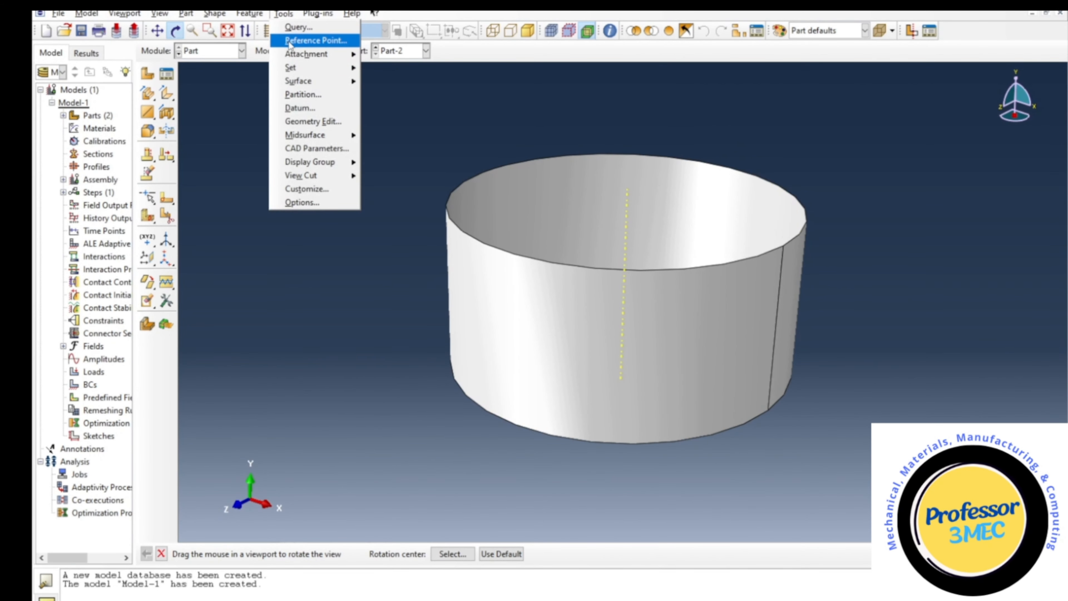
left_click(309, 40)
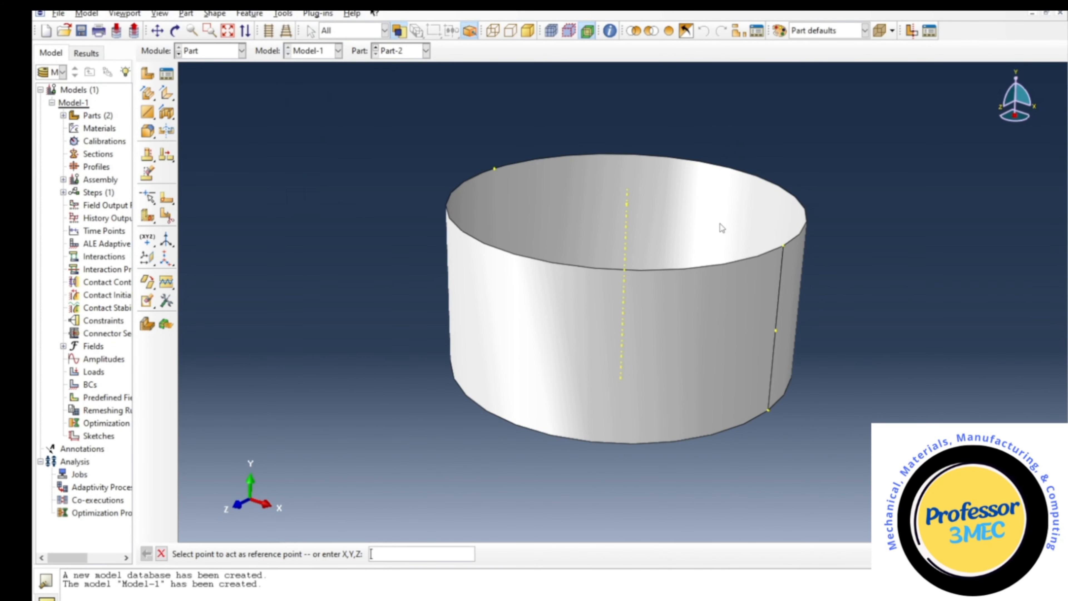
left_click(626, 206)
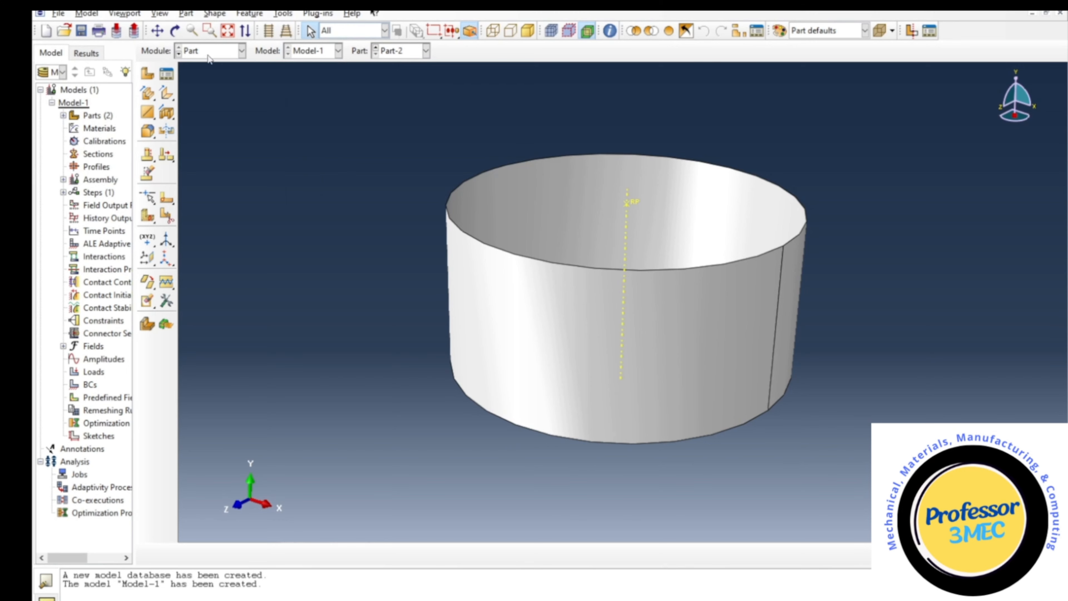
Create another 3D analytical rigid revolved shell from connected lines running from the origin to (30, 0) and about 15 units down
left_click(148, 74)
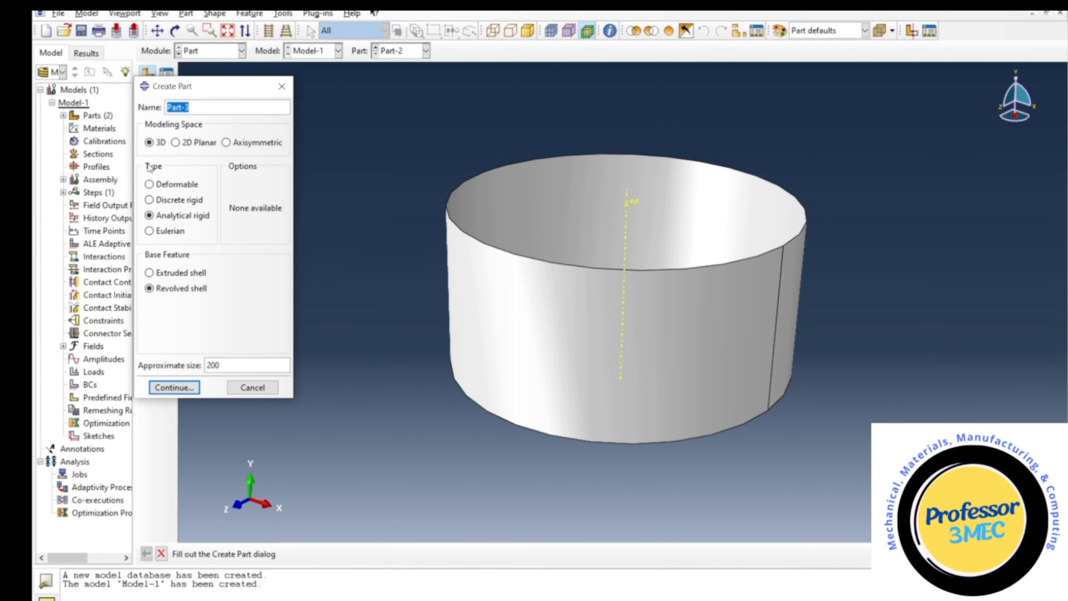
left_click(171, 388)
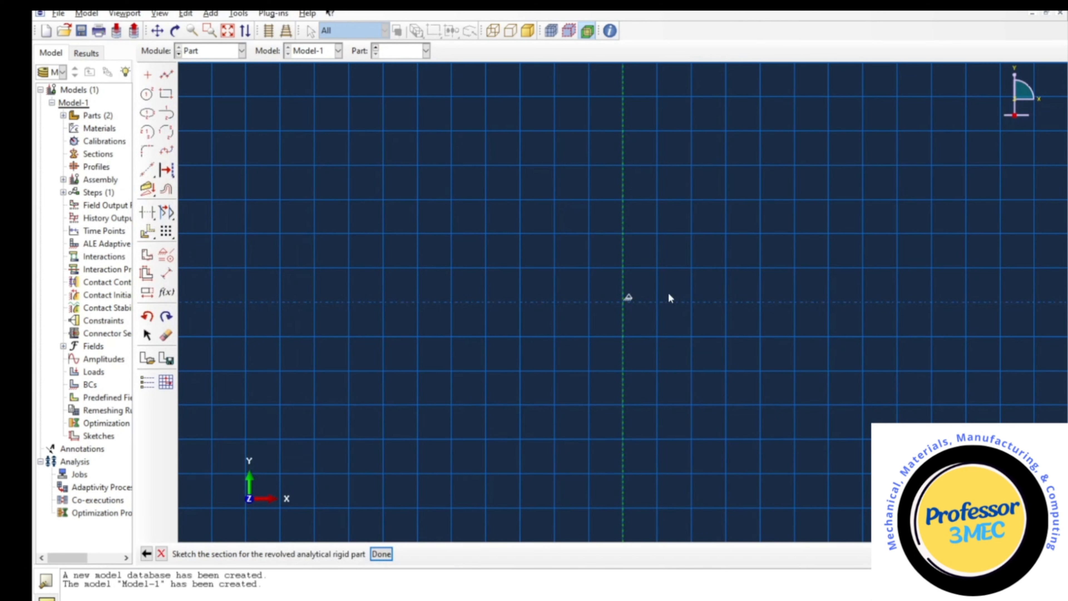
left_click(167, 74)
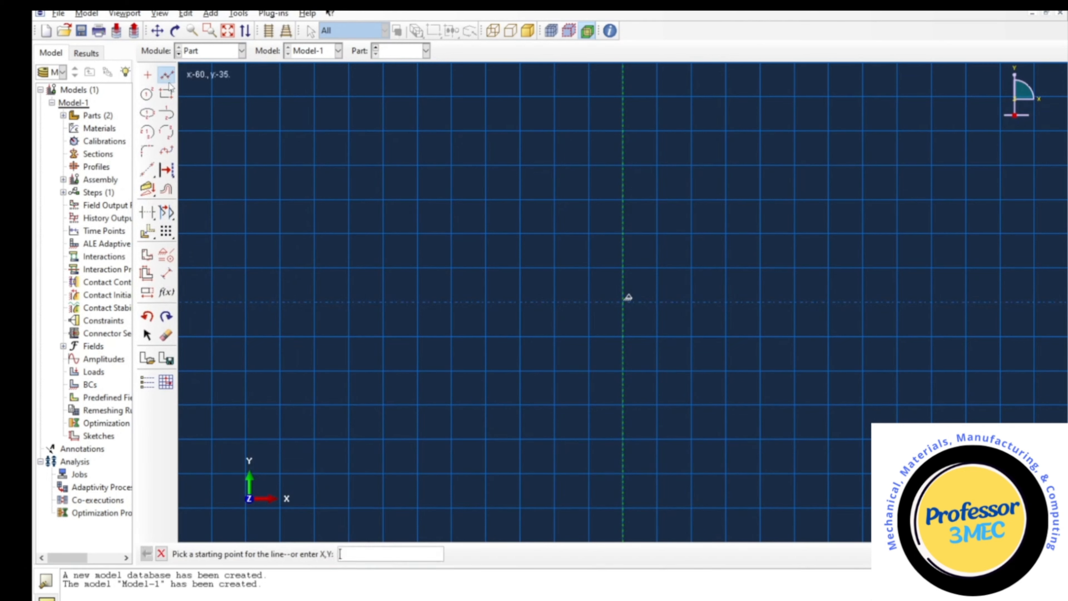
left_click(625, 302)
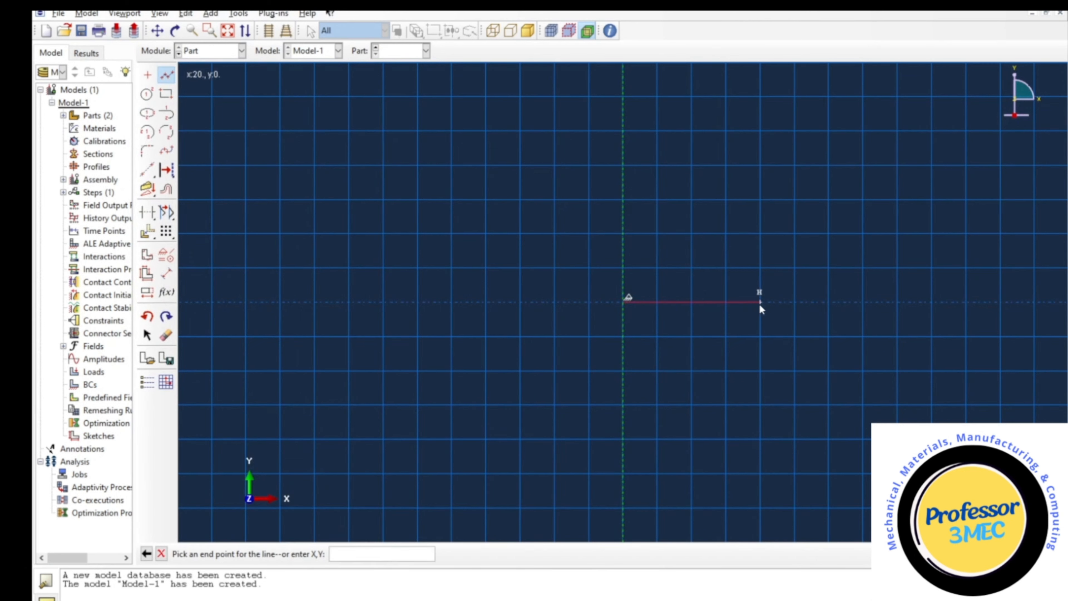
left_click(828, 303)
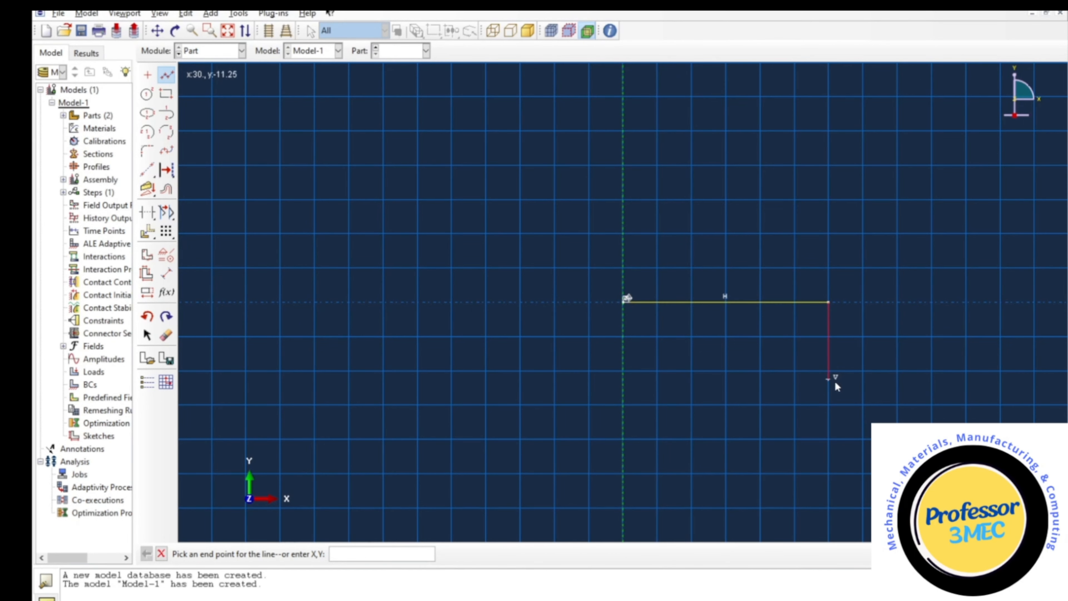
left_click(830, 403)
left_click(162, 559)
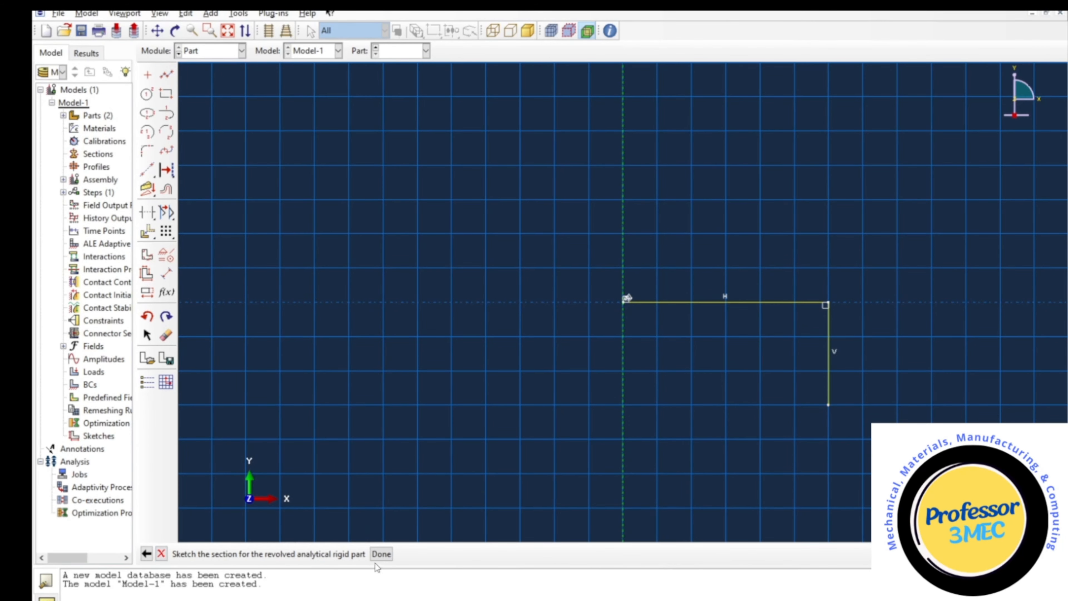
left_click(382, 554)
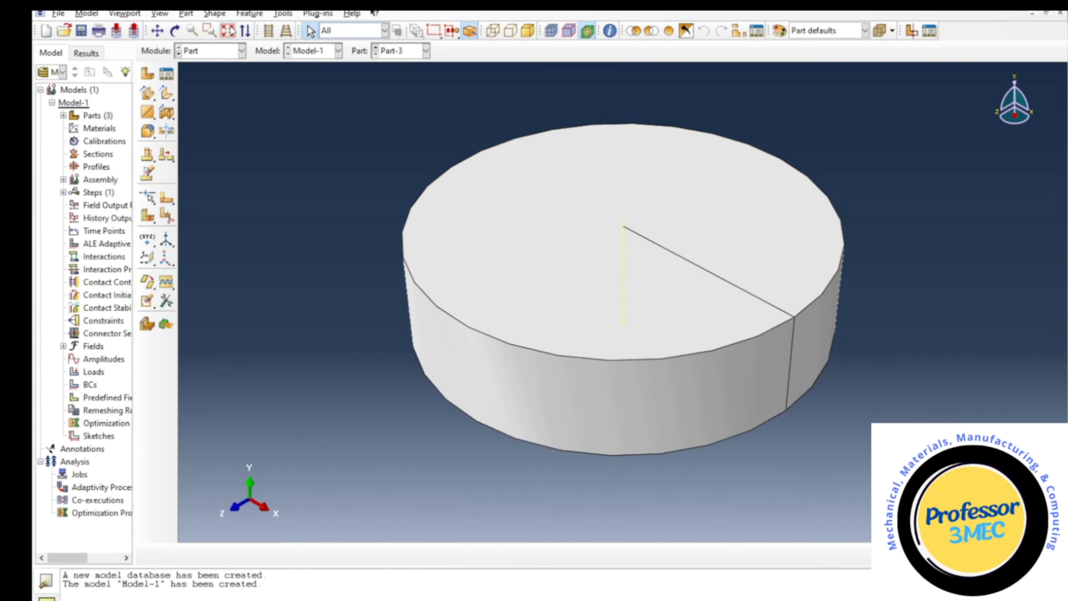
Place a reference point on the new rigid part's revolution axis near its open end
left_click(176, 30)
left_click_drag(634, 350, 558, 208)
left_click_drag(661, 324, 559, 223)
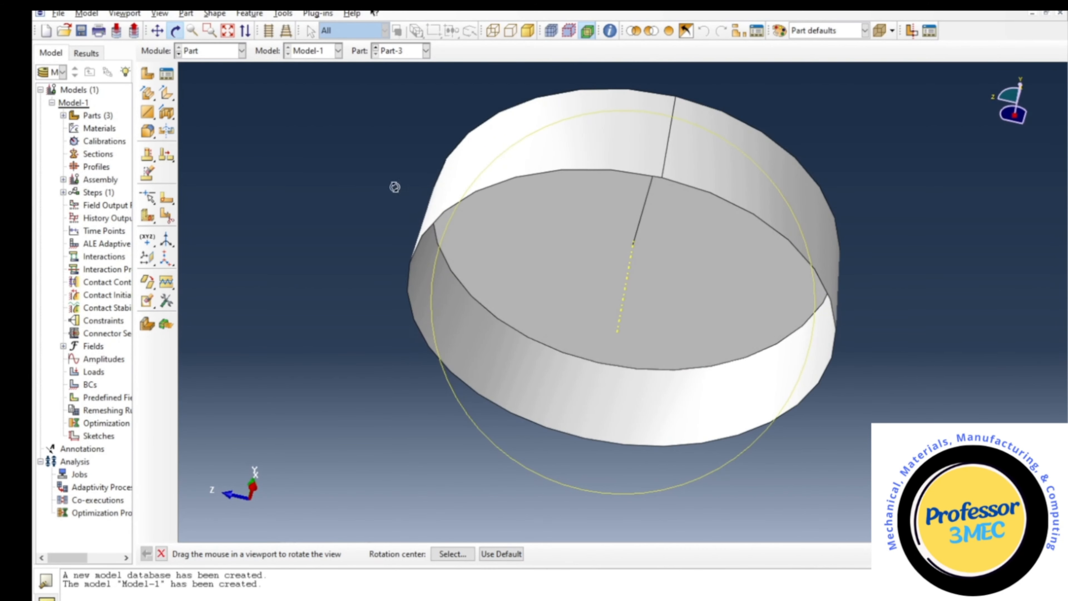
left_click(282, 14)
left_click(299, 41)
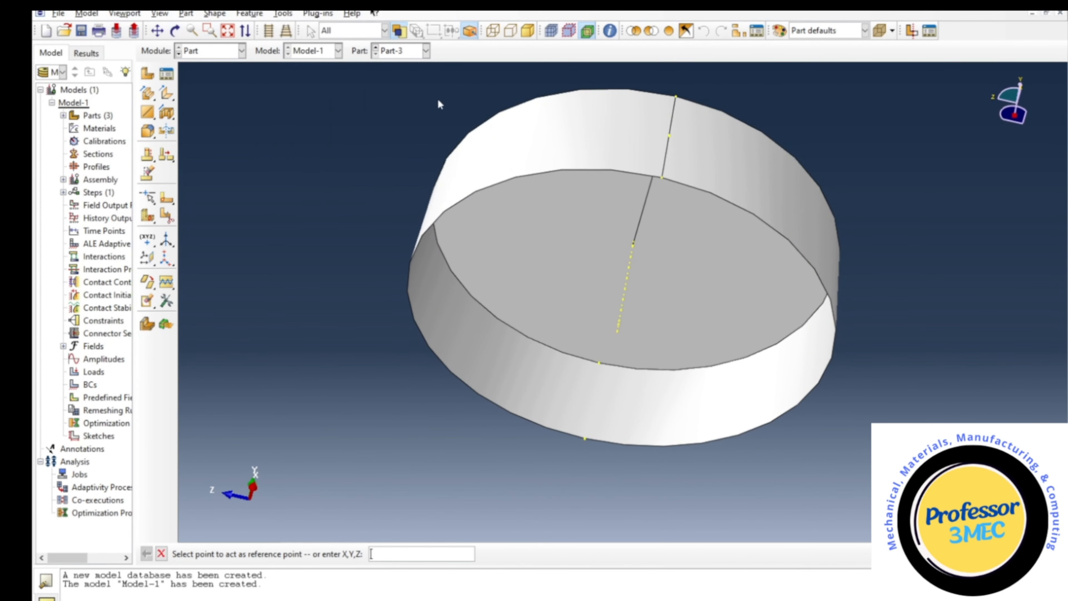
left_click(618, 327)
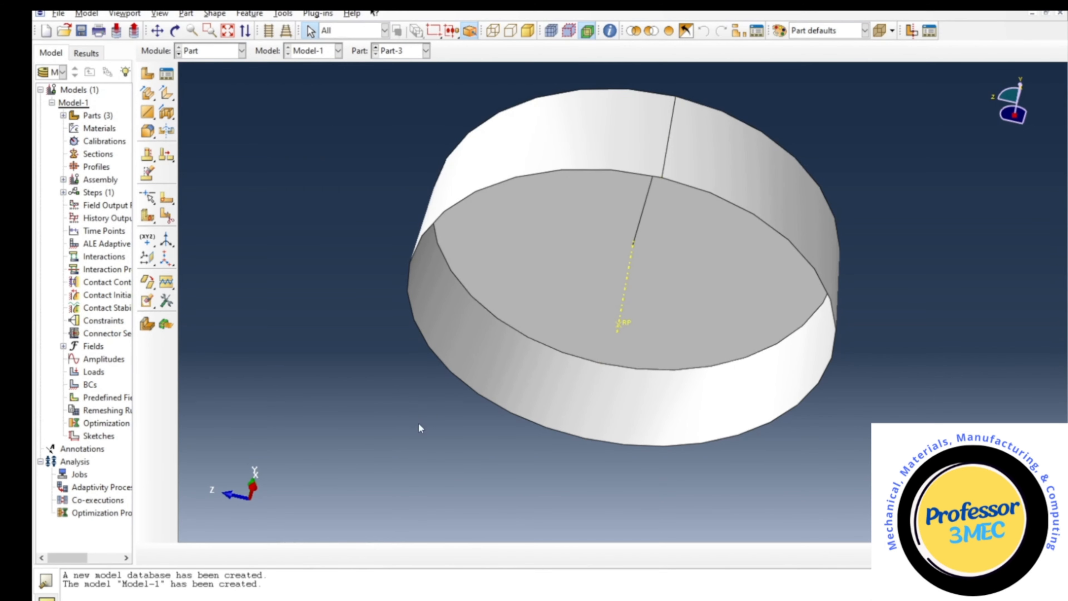
Switch to the Property module and start a new material named WorkPiece
left_click(210, 69)
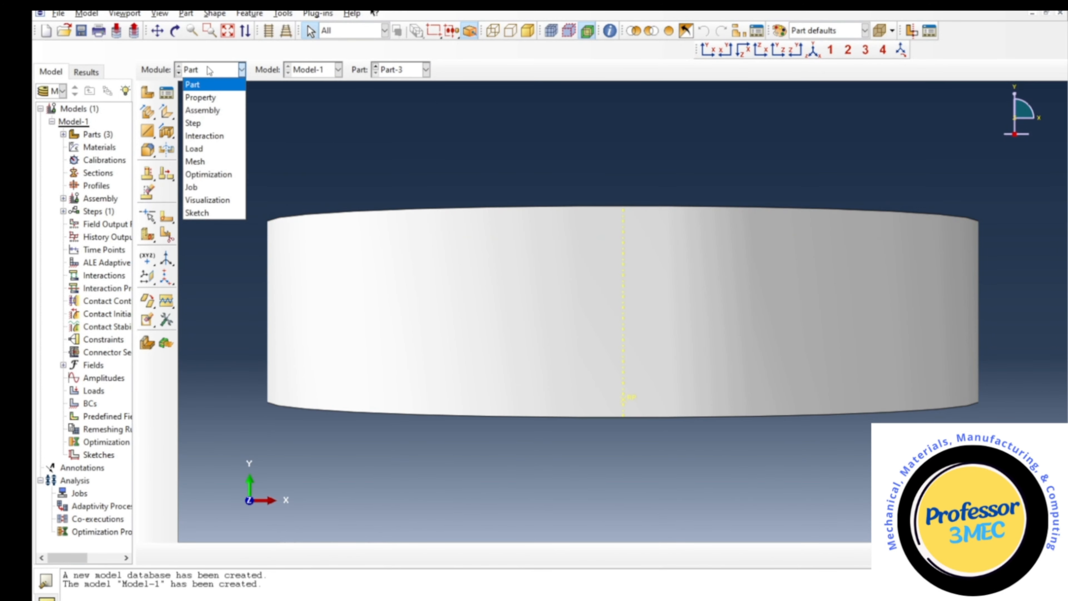
left_click(202, 95)
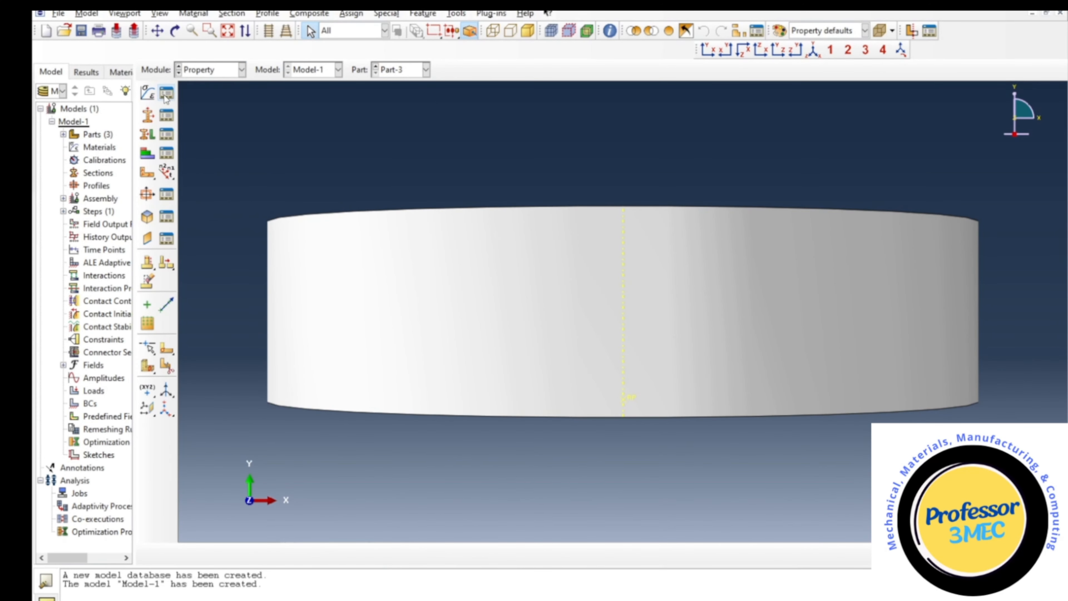
left_click_drag(503, 80, 526, 77)
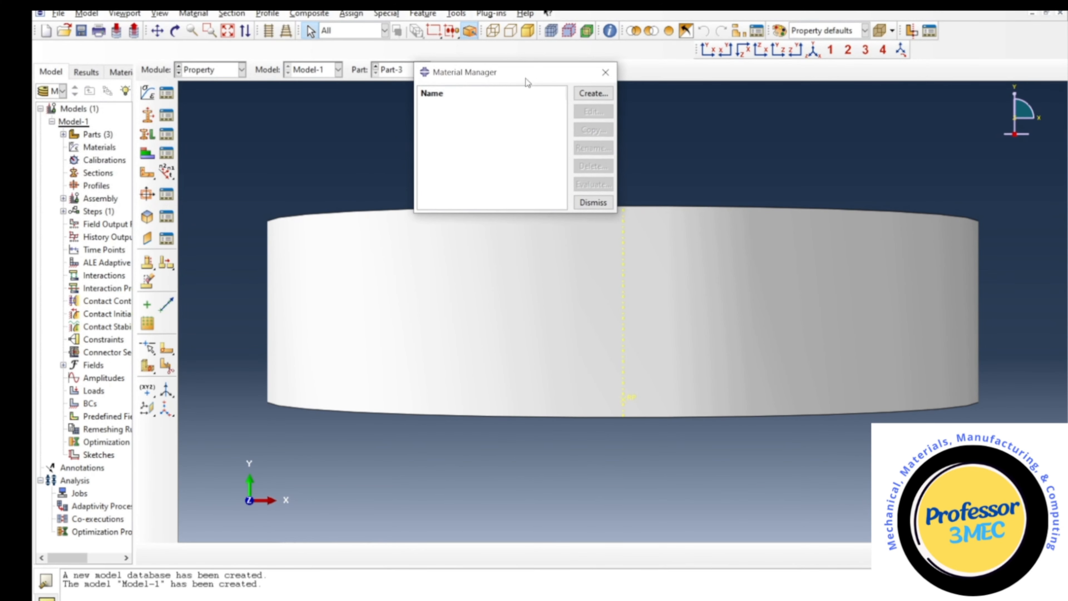
left_click(592, 95)
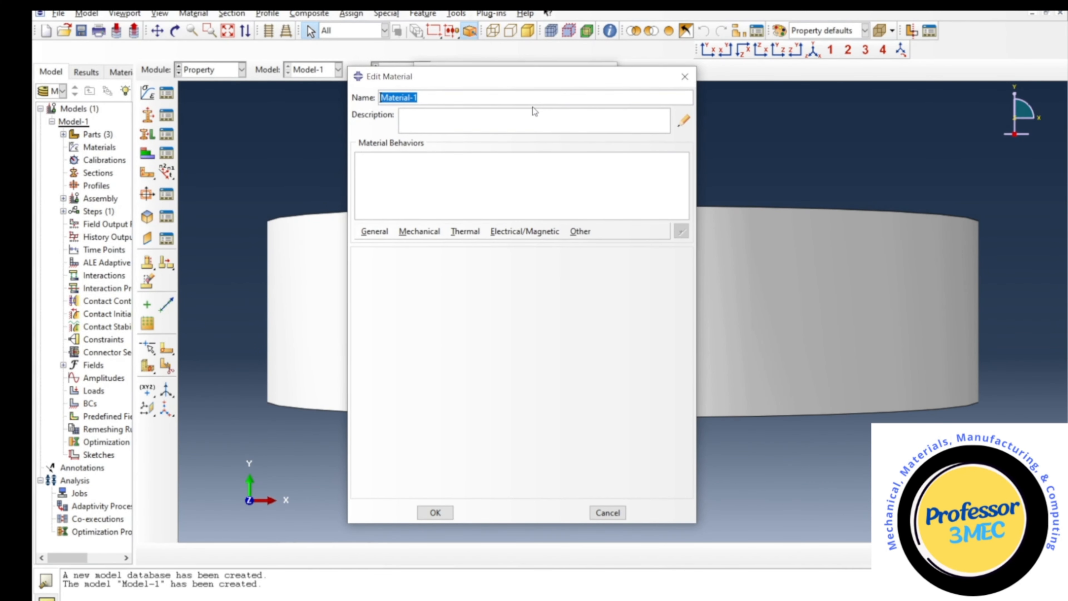
type("WorkPiece")
Add a uniform Density behavior to the WorkPiece material with a mass density of 7.8e-9
left_click(374, 231)
left_click(380, 246)
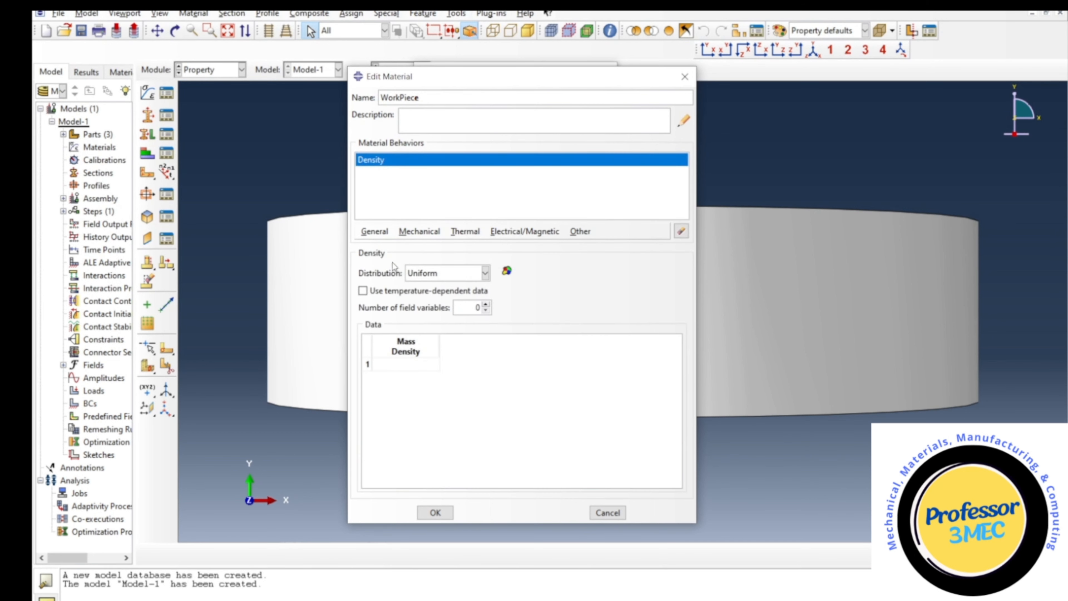
left_click(402, 365)
type("7.8e-9")
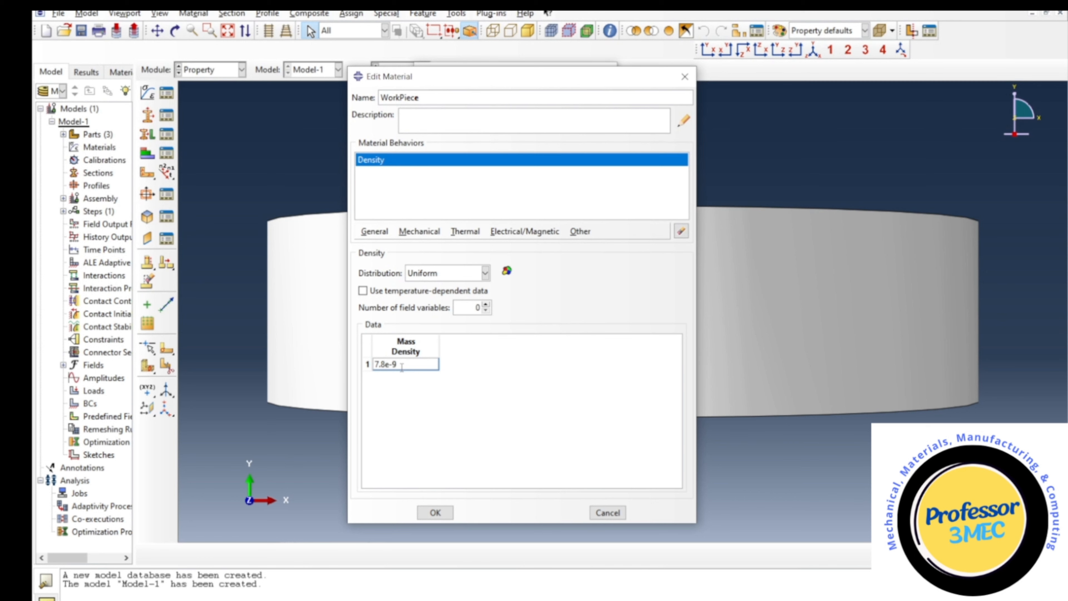
key("Return")
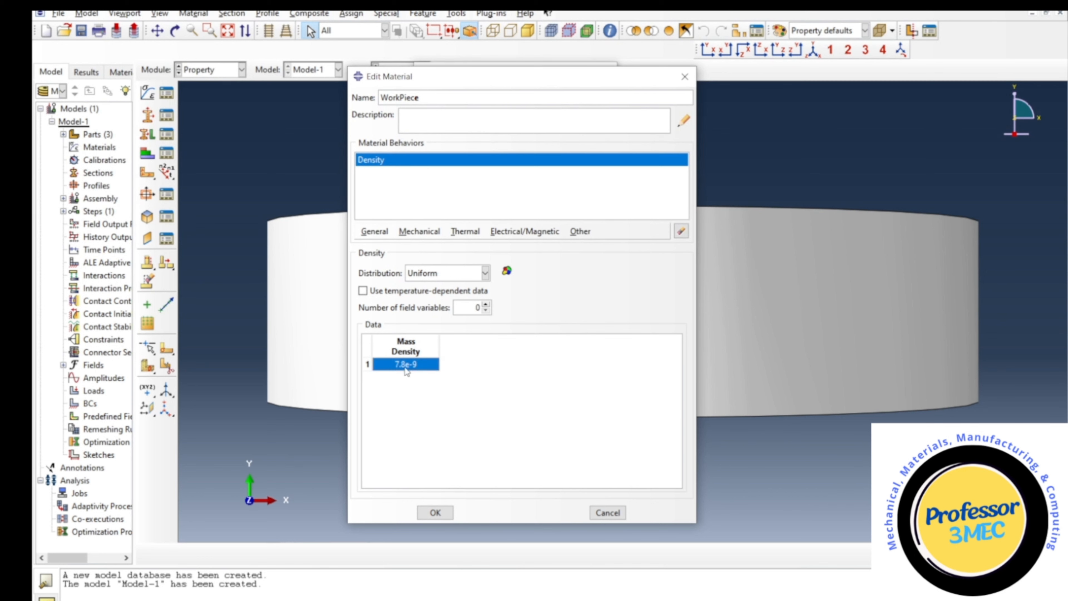
Add an isotropic Elastic behavior to the WorkPiece material with Young's modulus 210000 and Poisson's ratio 0.3
left_click(421, 232)
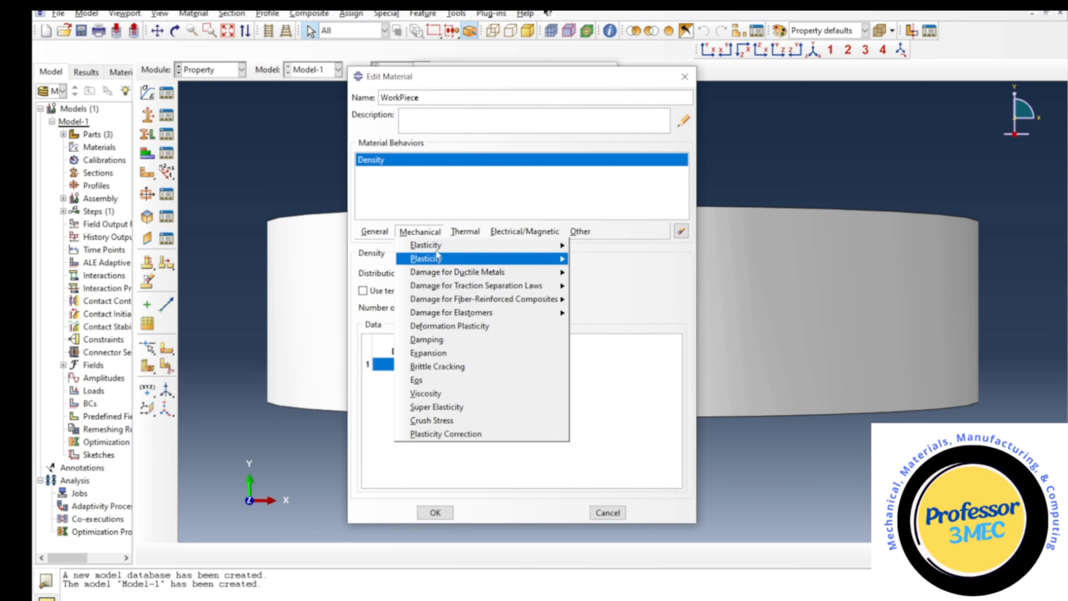
left_click(591, 246)
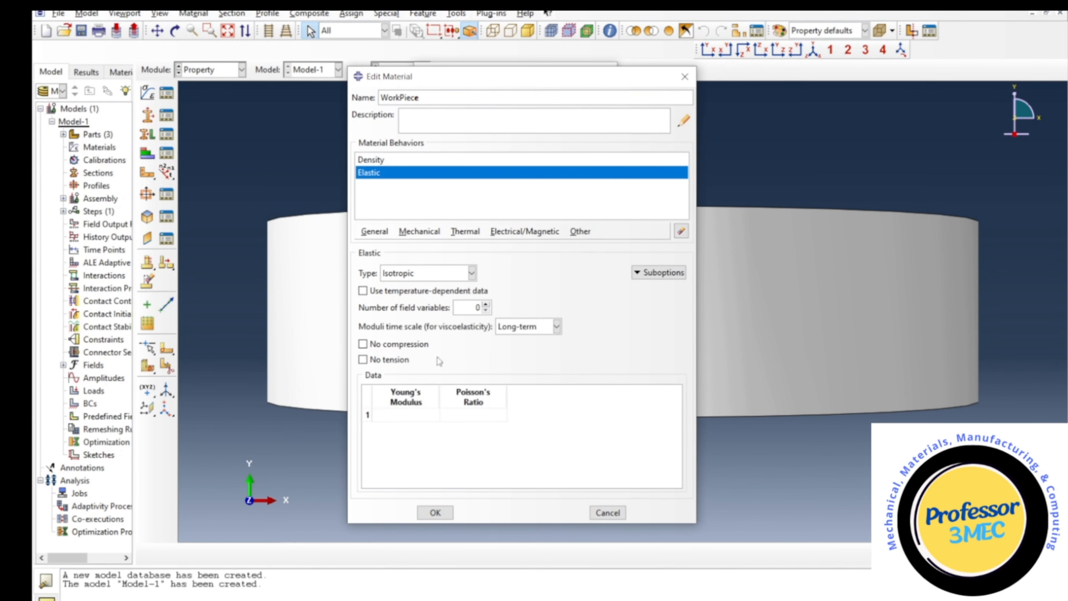
left_click(412, 415)
type("210000")
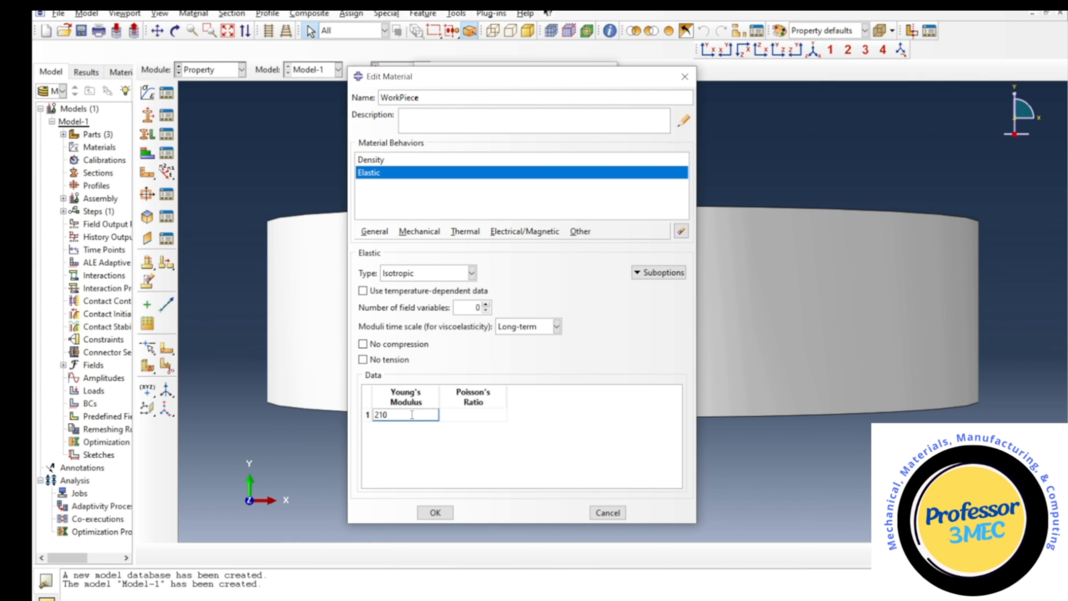
left_click(494, 413)
type("0.")
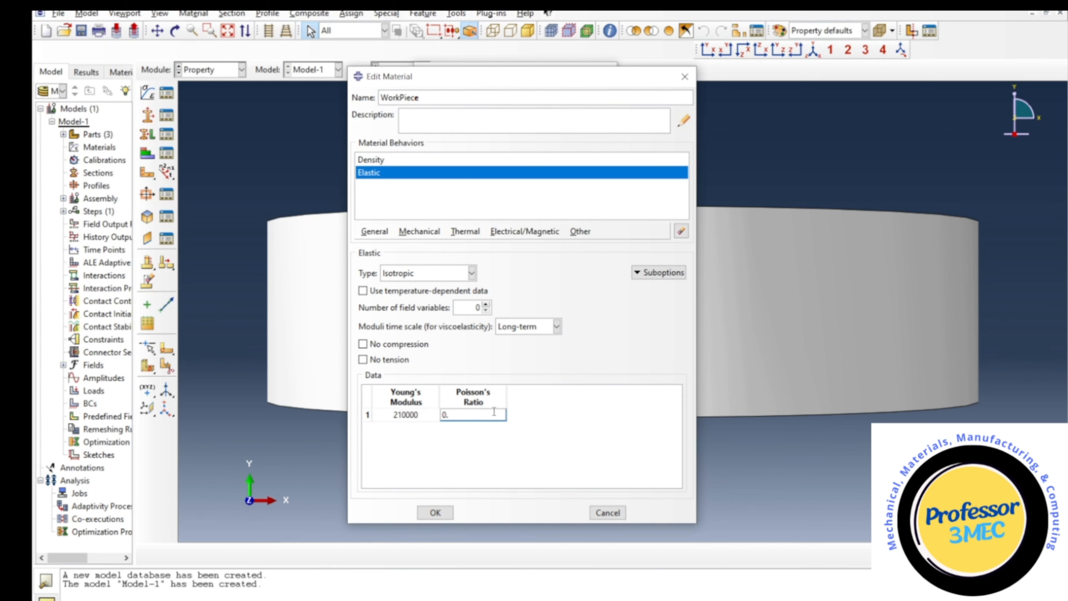
type("3")
key("Return")
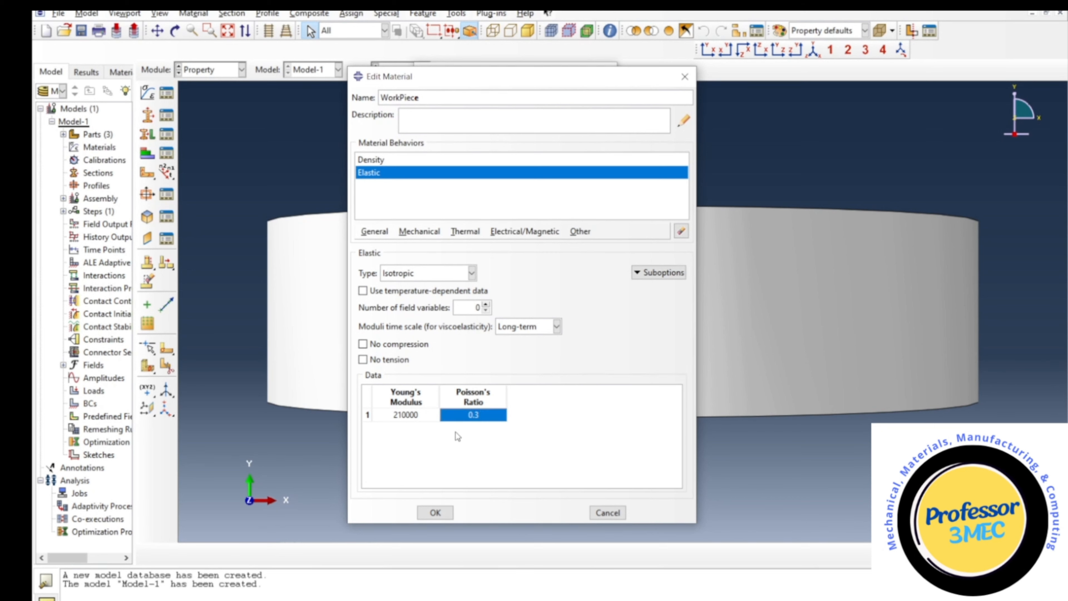
Add an isotropic-hardening Plastic behavior with yield stress 245 at plastic strain 0 and 850 at strain 1, and save the material
left_click(425, 231)
mouse_move(434, 259)
left_click(597, 265)
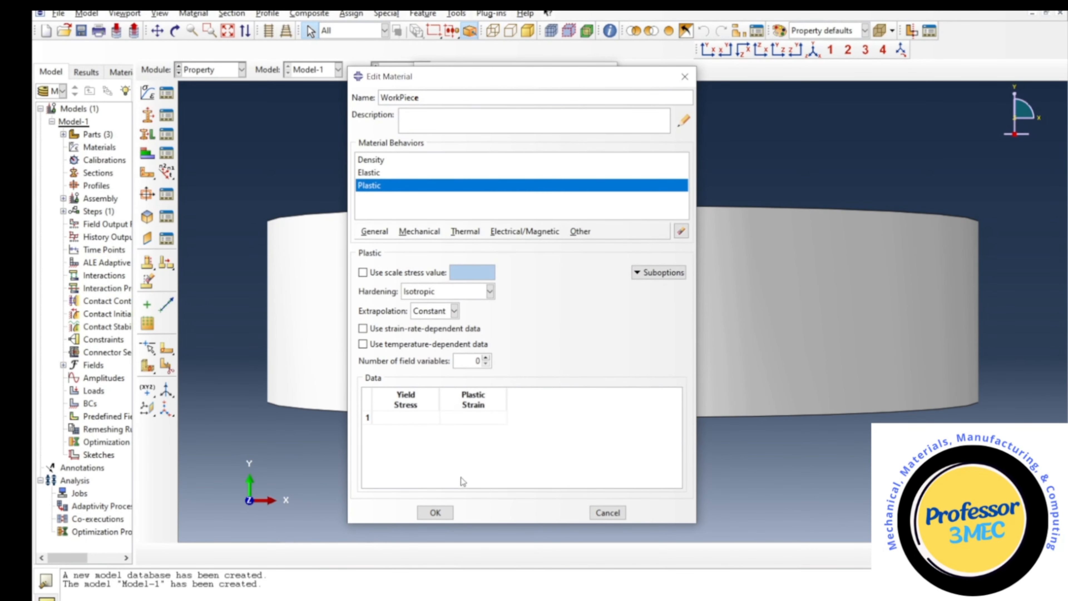
left_click(397, 416)
type("245")
left_click(464, 417)
type("0")
key("Tab")
type("850")
left_click(471, 428)
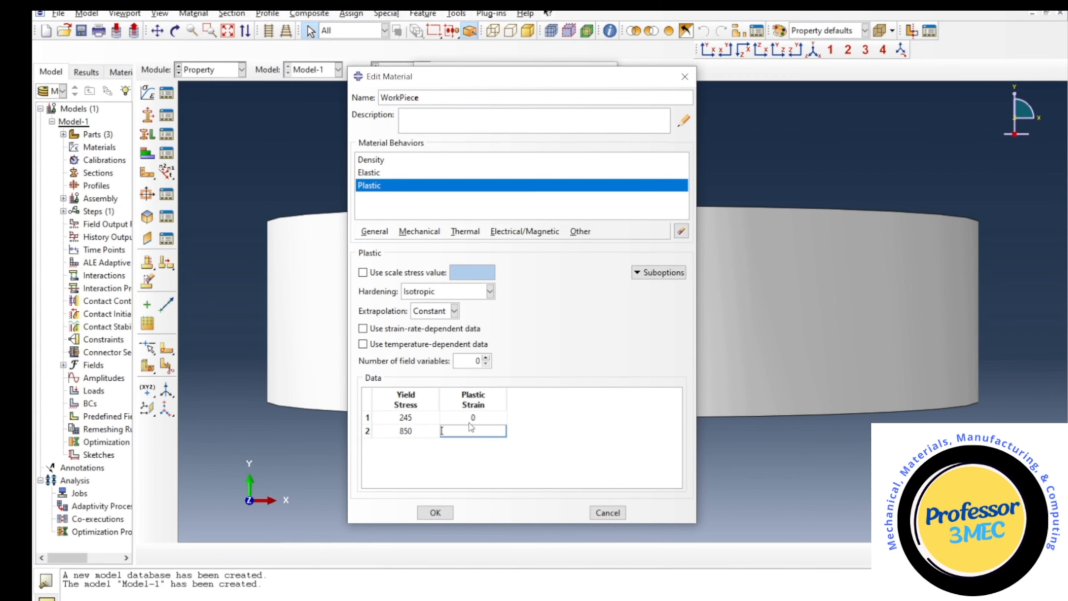
type("1")
left_click(444, 516)
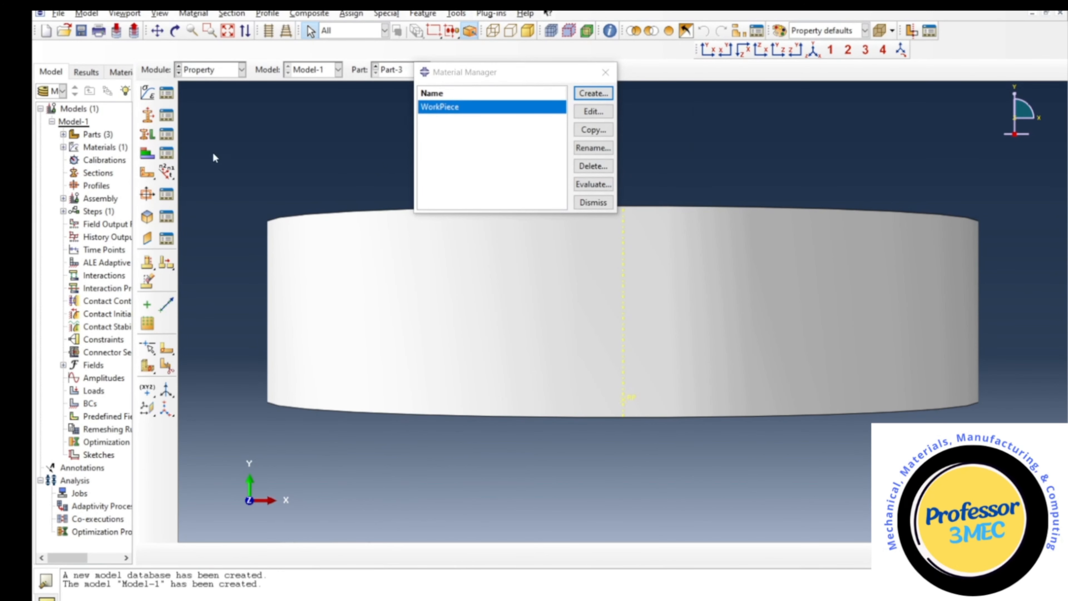
Display Part-1 and create a solid, homogeneous section named Section-1 that uses the WorkPiece material
left_click(398, 74)
left_click(395, 84)
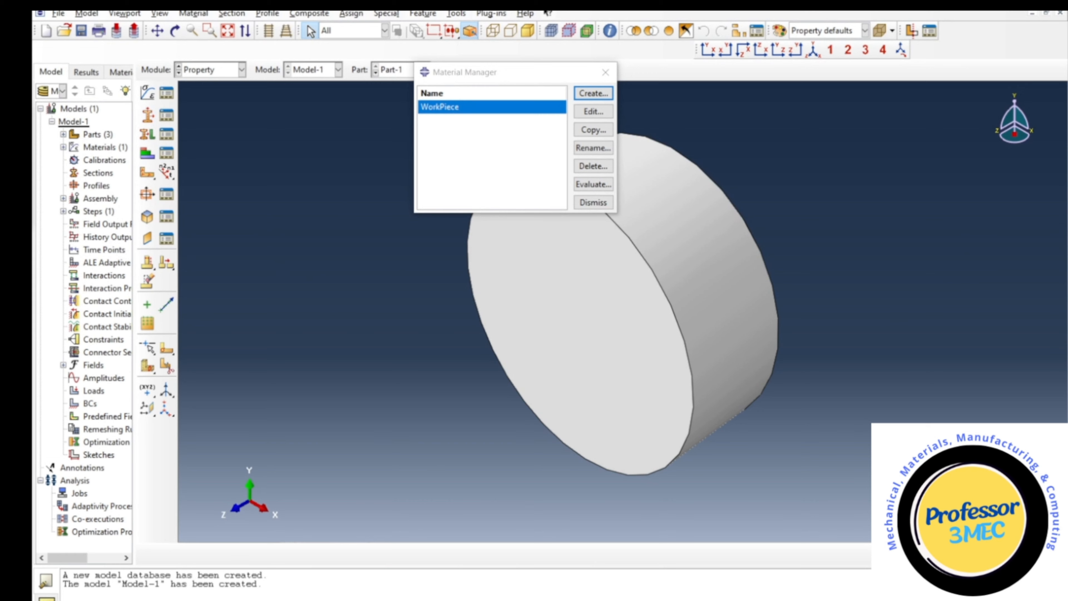
left_click(147, 116)
left_click_drag(64, 119, 305, 136)
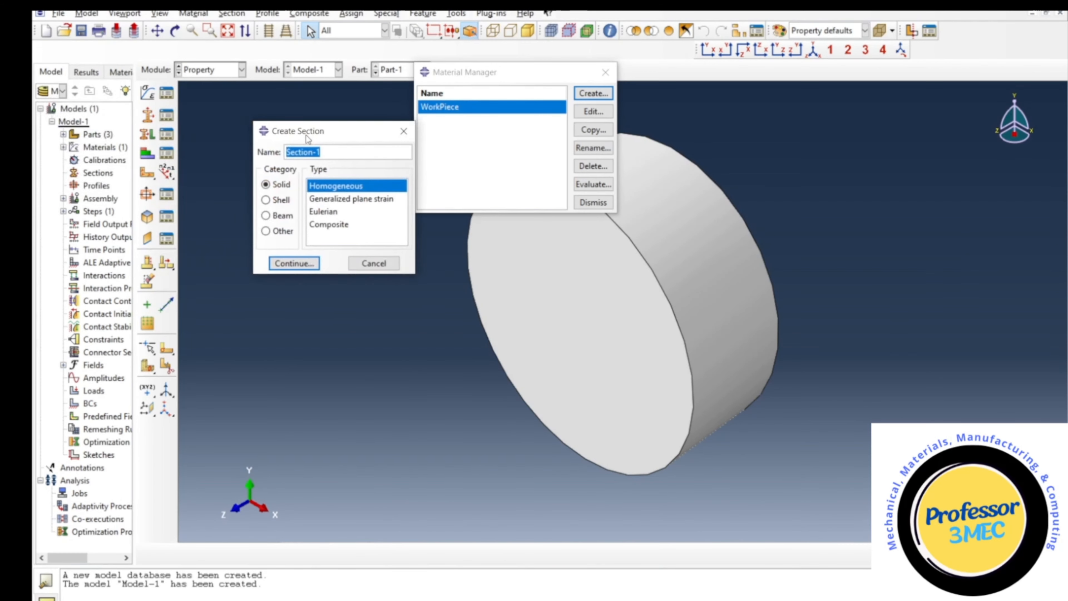
left_click(294, 263)
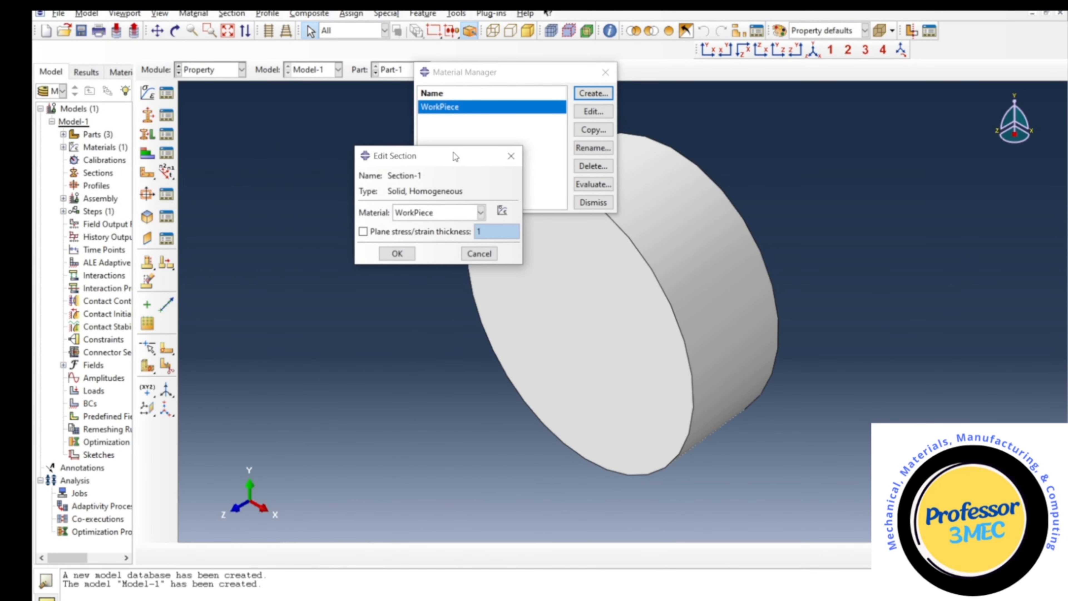
left_click(391, 256)
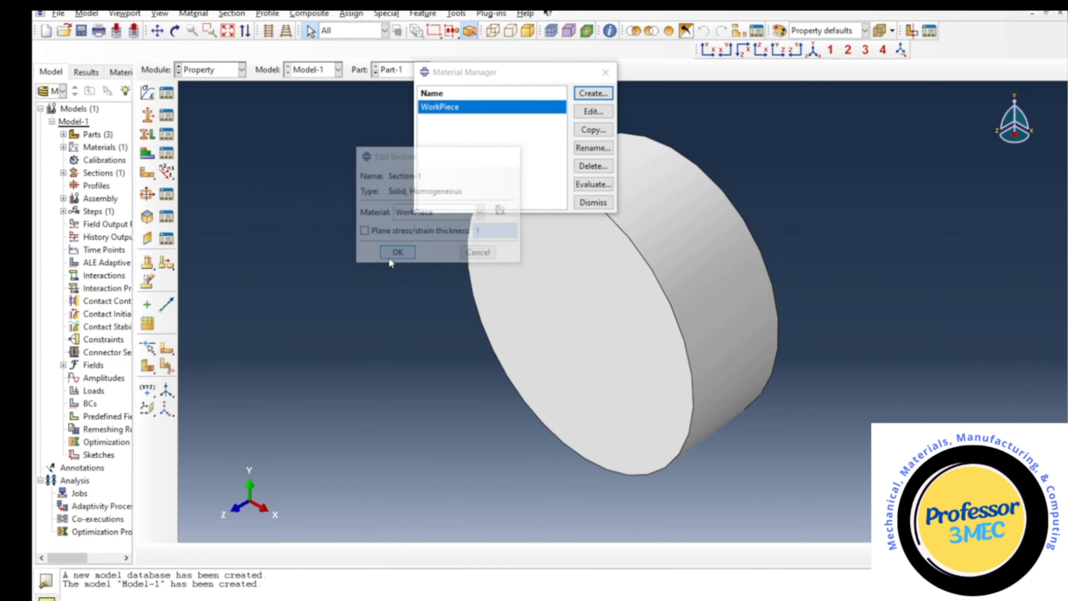
Assign Section-1 to the whole solid cylinder through the region set Set-1, and close the Material Manager
left_click(146, 135)
left_click(565, 343)
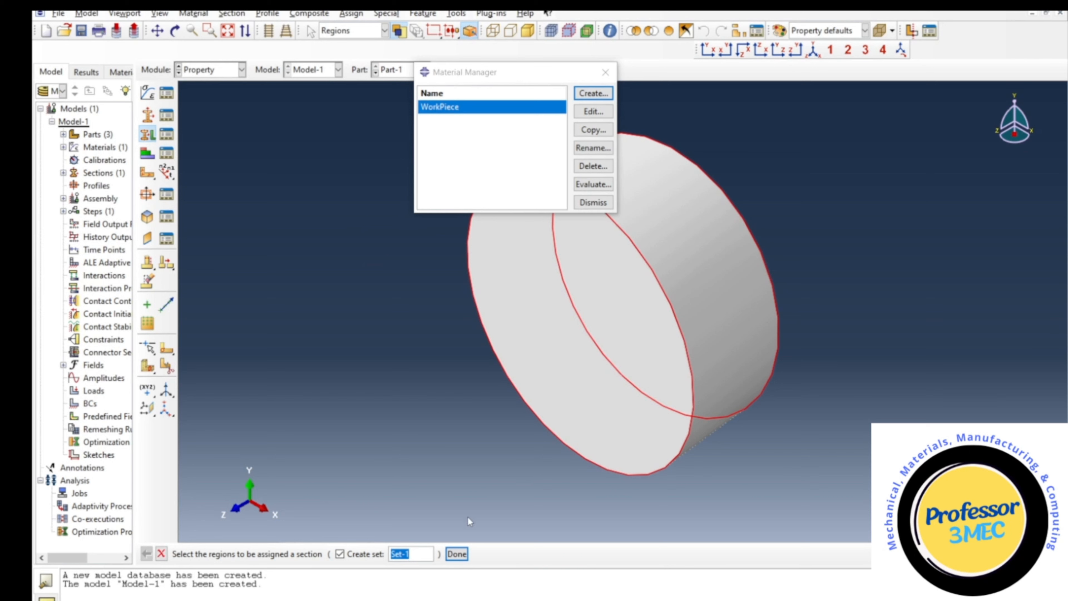
left_click(455, 554)
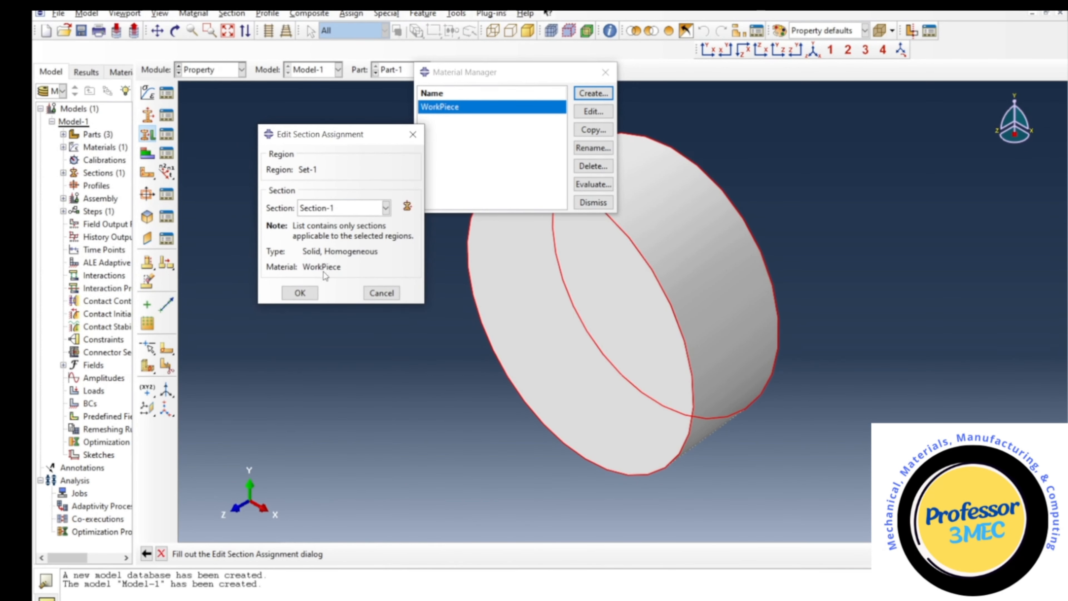
left_click(300, 293)
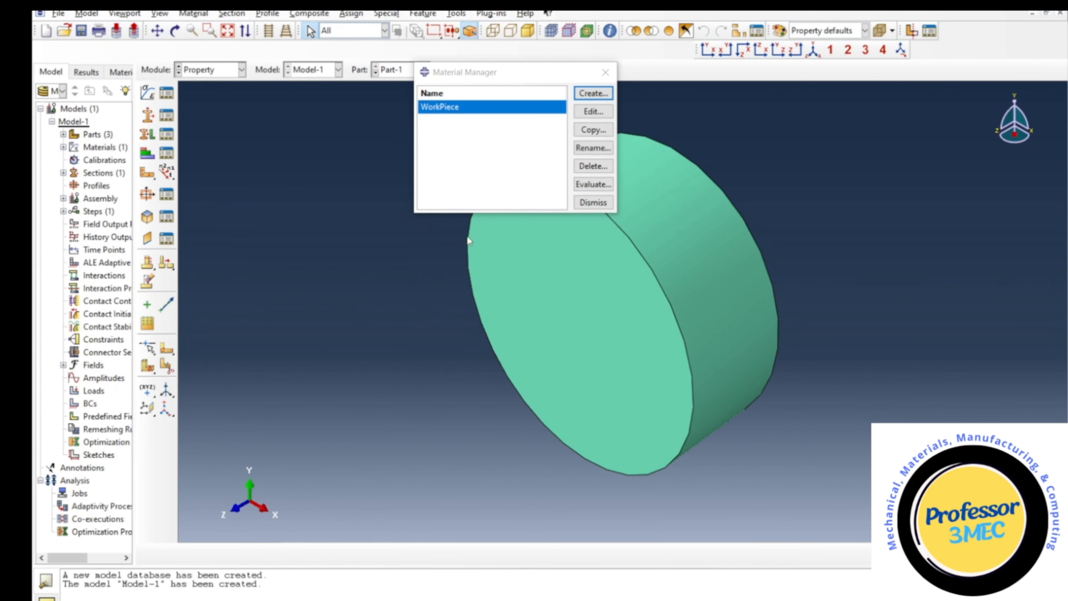
left_click(593, 202)
In the Assembly module, create dependent instances of Part-1, Part-2 and Part-3 with auto-offset from other instances
left_click(204, 71)
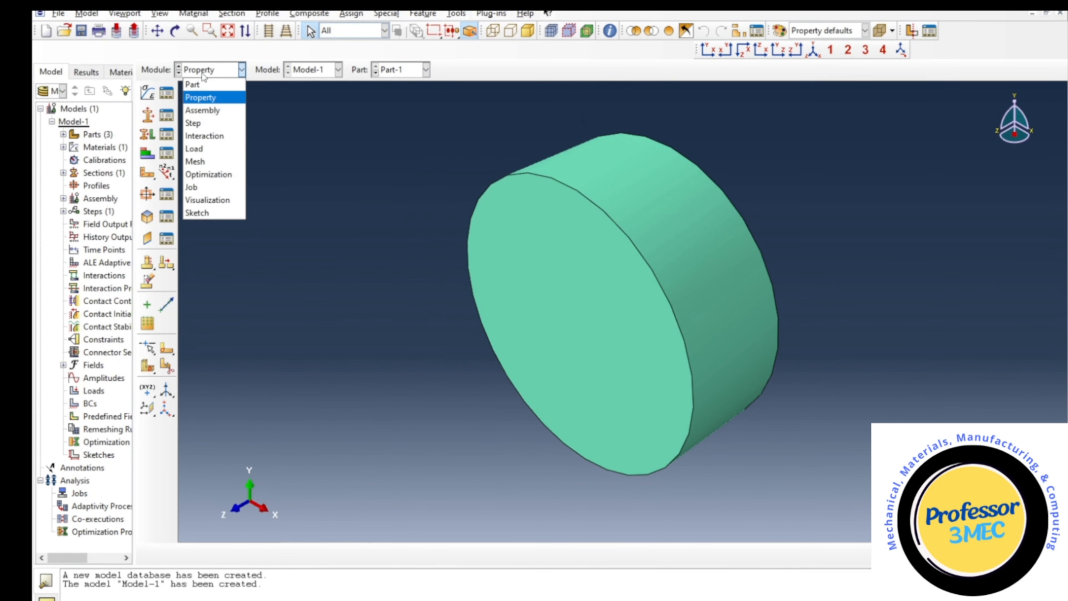
left_click(206, 110)
left_click(153, 95)
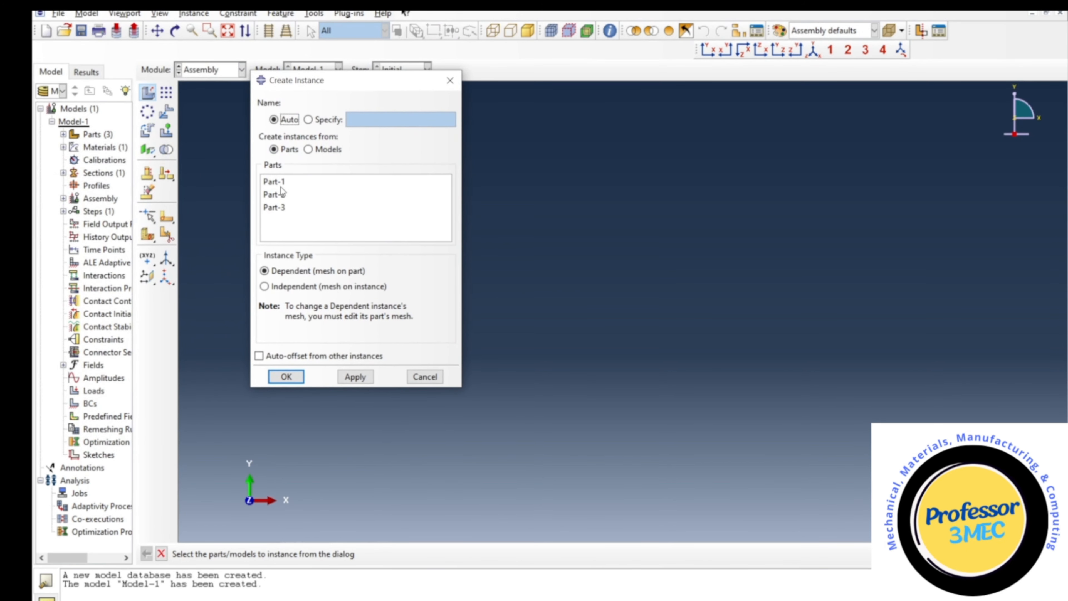
left_click_drag(280, 186, 282, 209)
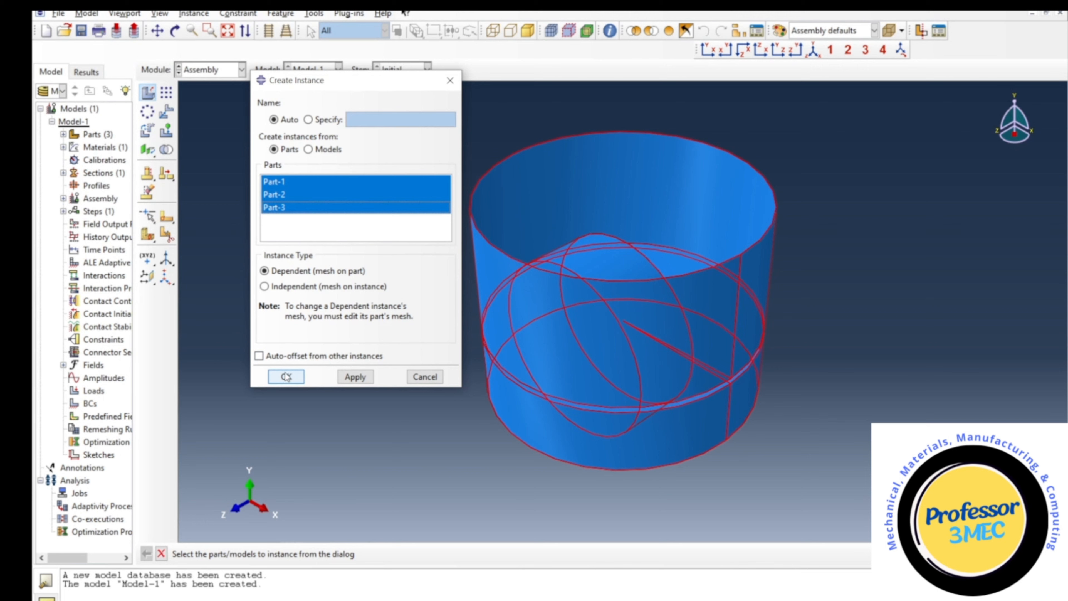
left_click(271, 359)
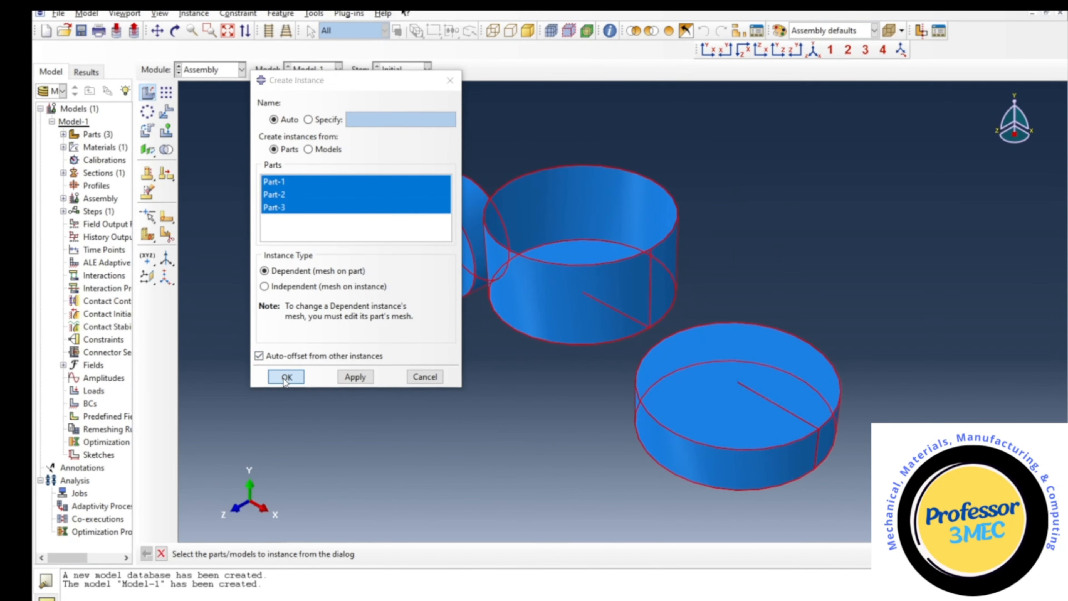
left_click(286, 377)
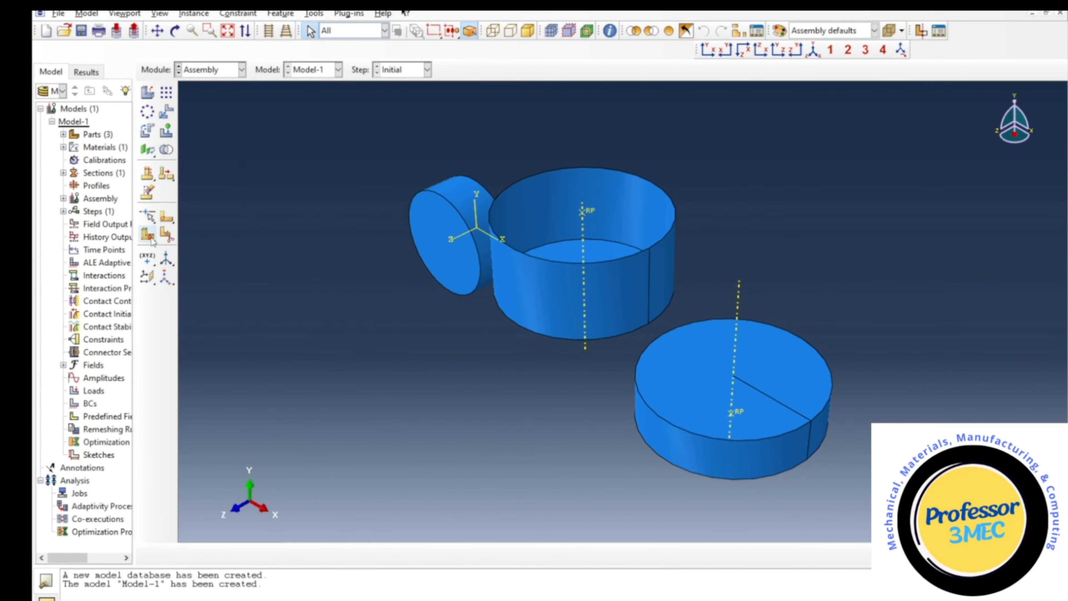
left_click(174, 31)
left_click_drag(587, 429, 664, 425)
scroll(777, 325, "up", 5)
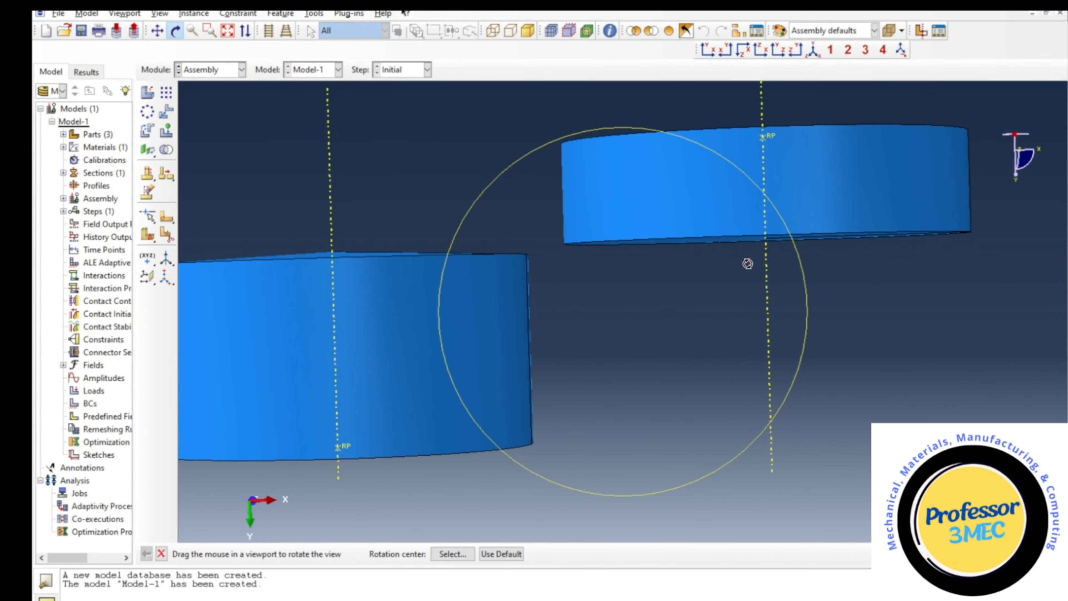
left_click_drag(404, 359, 308, 303)
left_click_drag(522, 371, 617, 383)
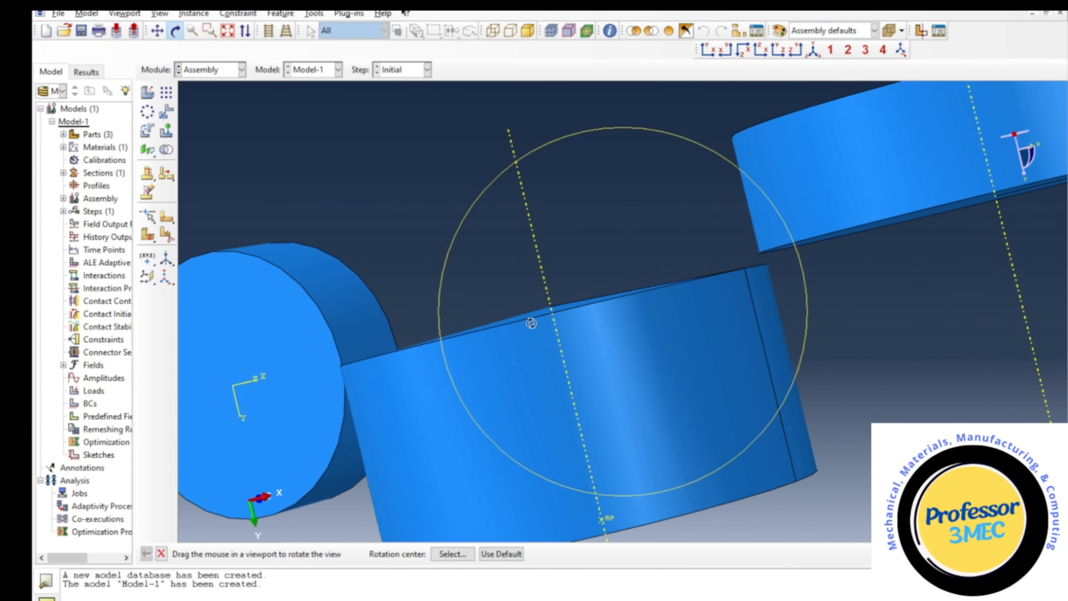
left_click(814, 49)
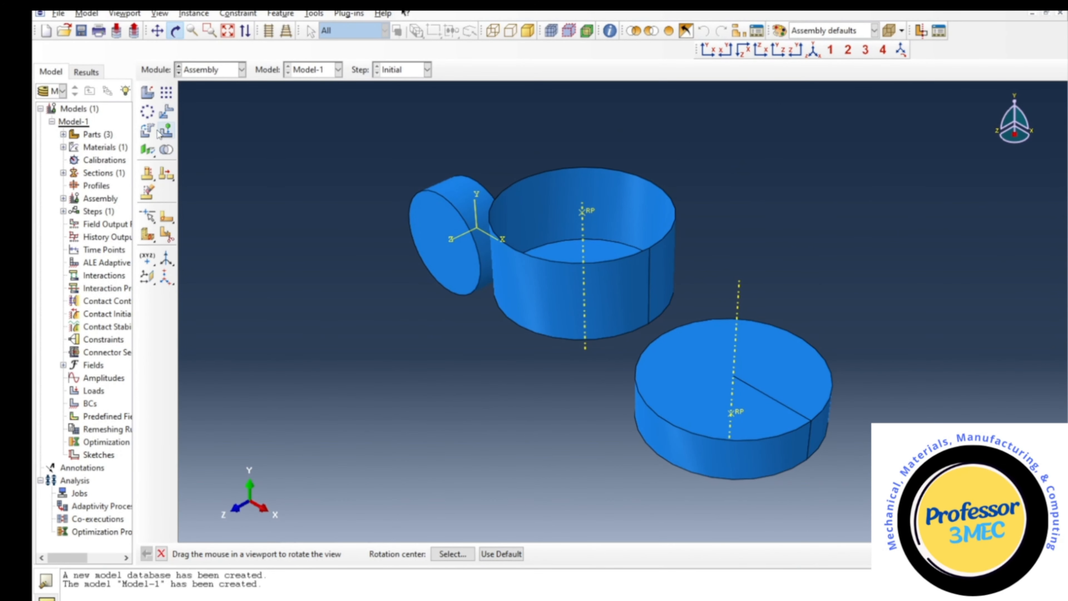
Rotate the solid cylinder instance by 90 degrees about the global X axis
left_click(148, 131)
left_click(459, 253)
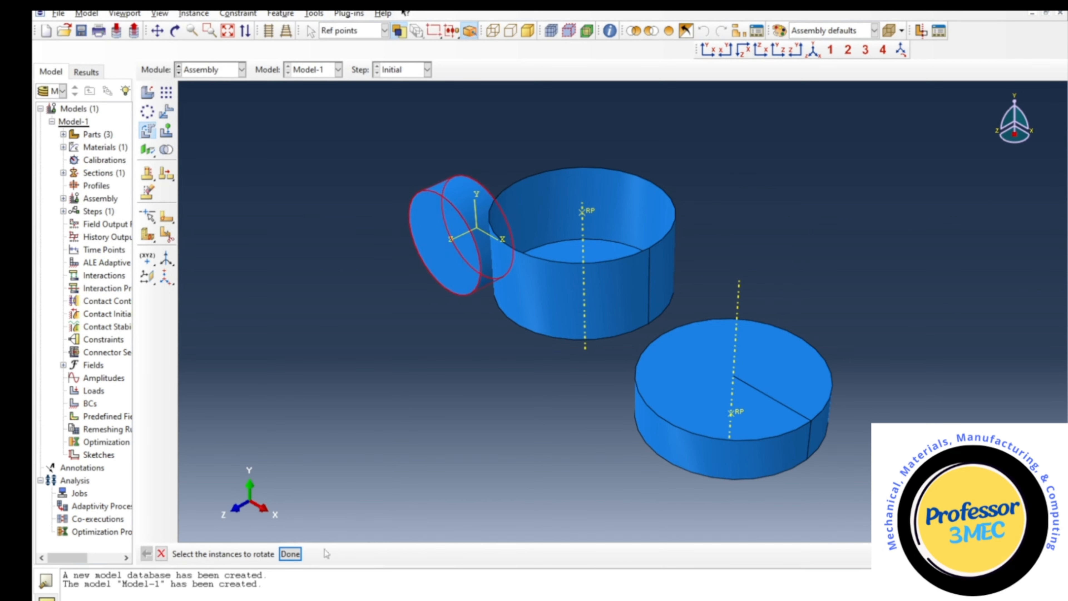
left_click(290, 554)
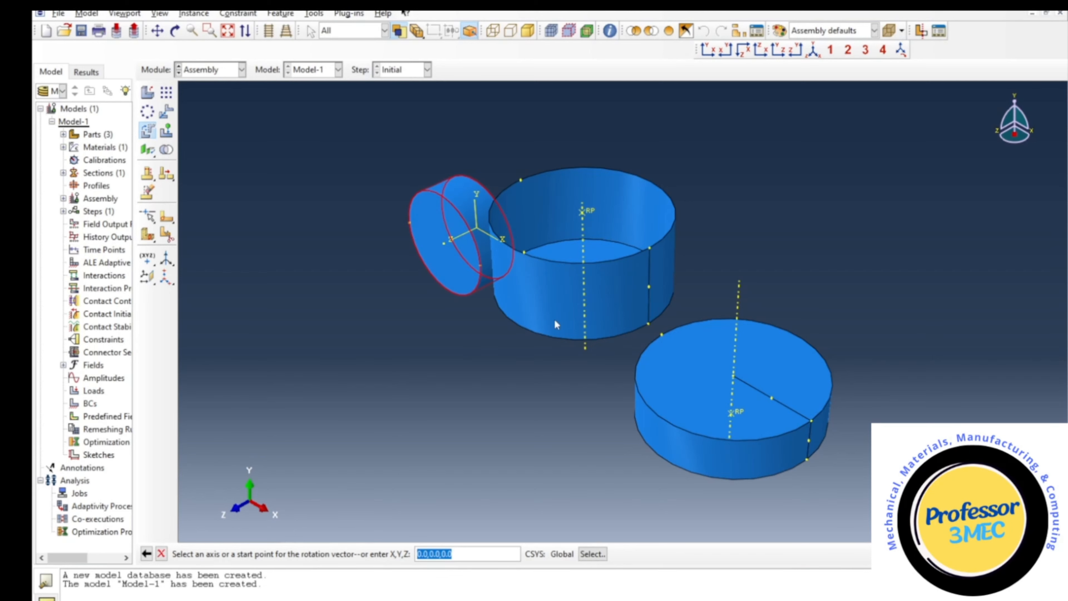
left_click(502, 240)
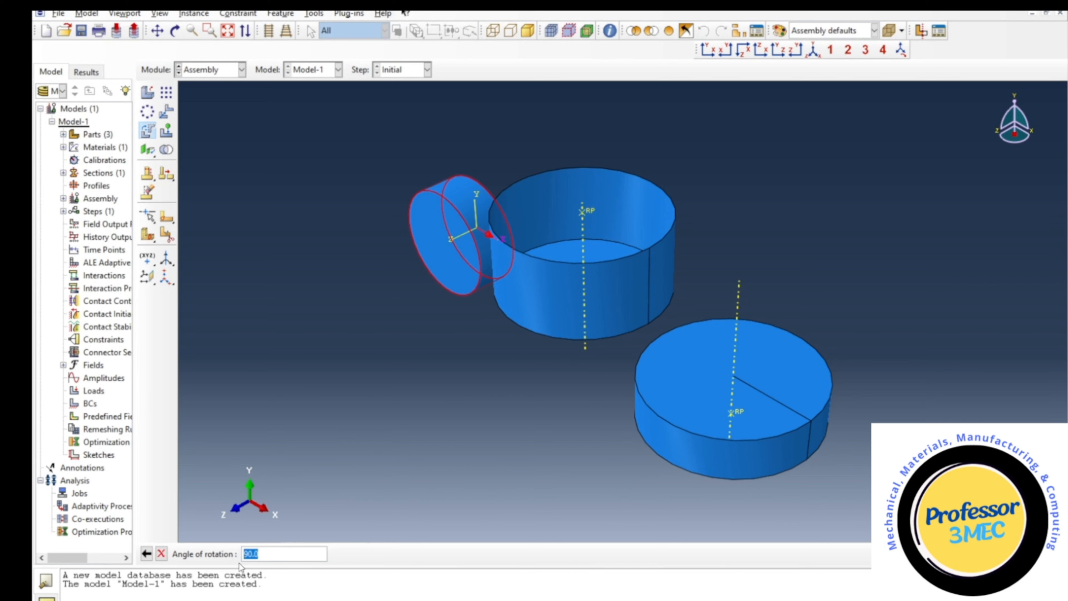
key("Return")
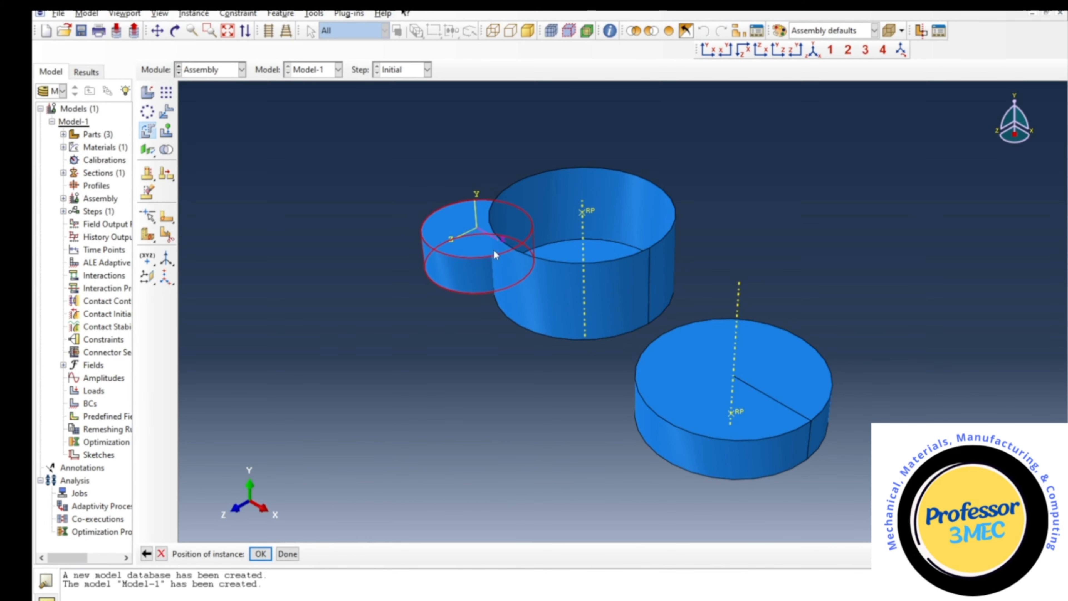
left_click(260, 554)
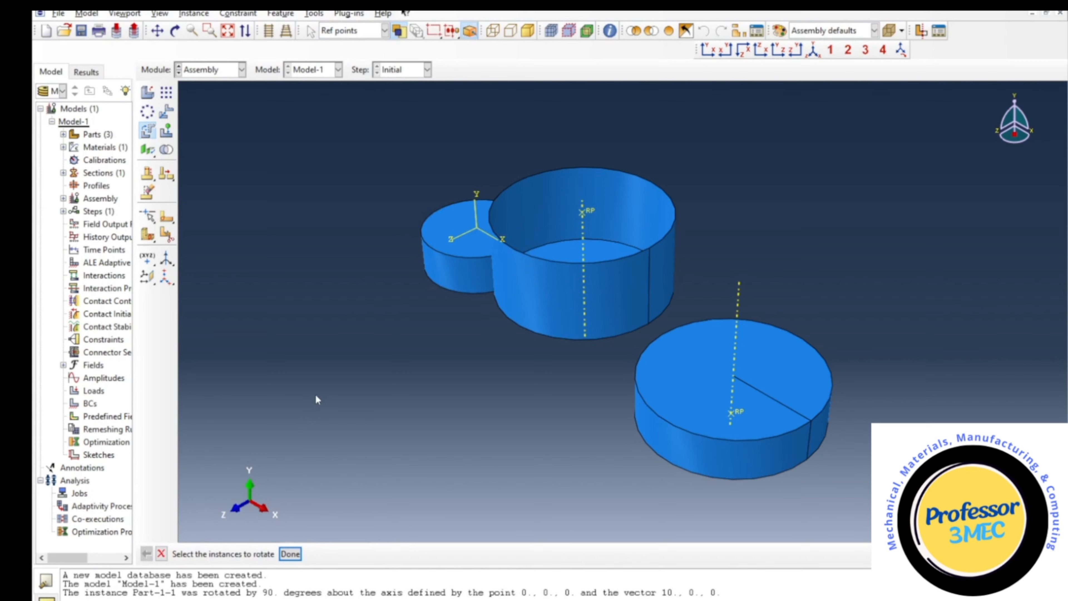
Translate the workpiece instance from its top-face center to the bottom center of the taller rigid tool
left_click(708, 49)
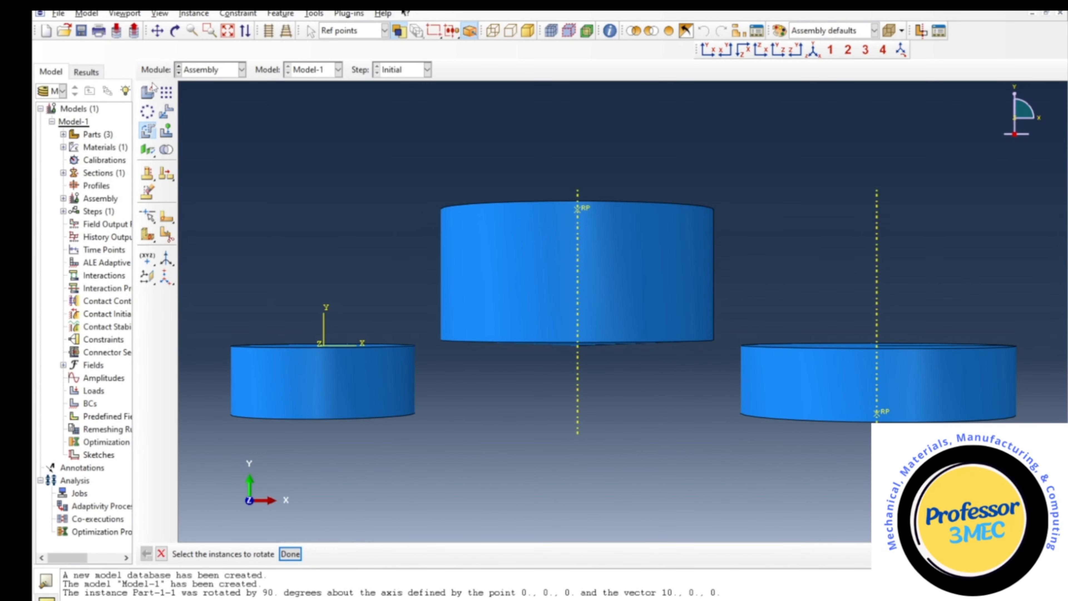
left_click(166, 112)
left_click(317, 412)
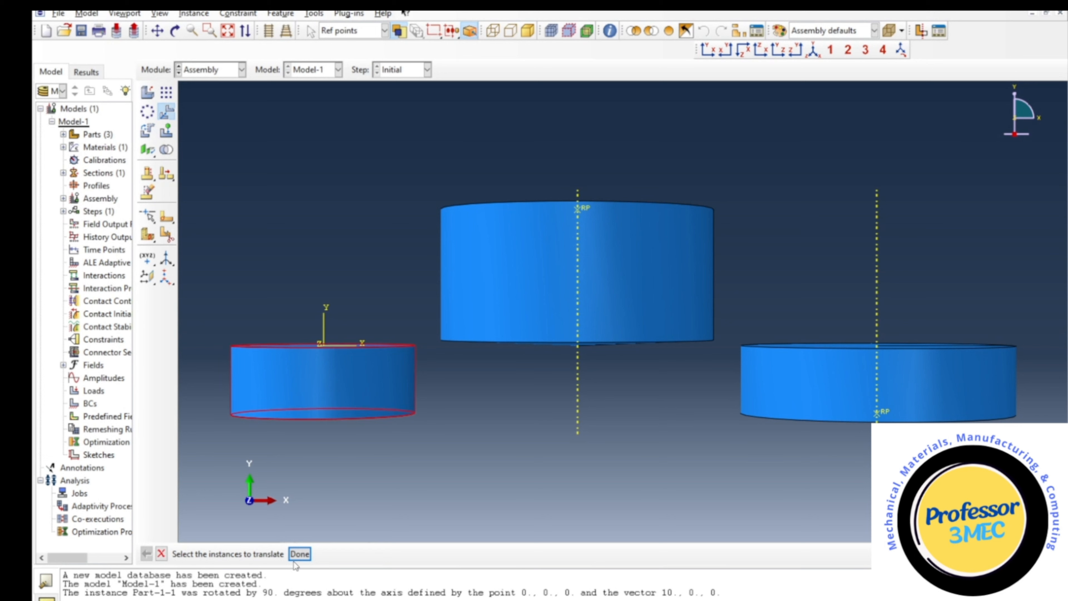
left_click(299, 554)
left_click(323, 345)
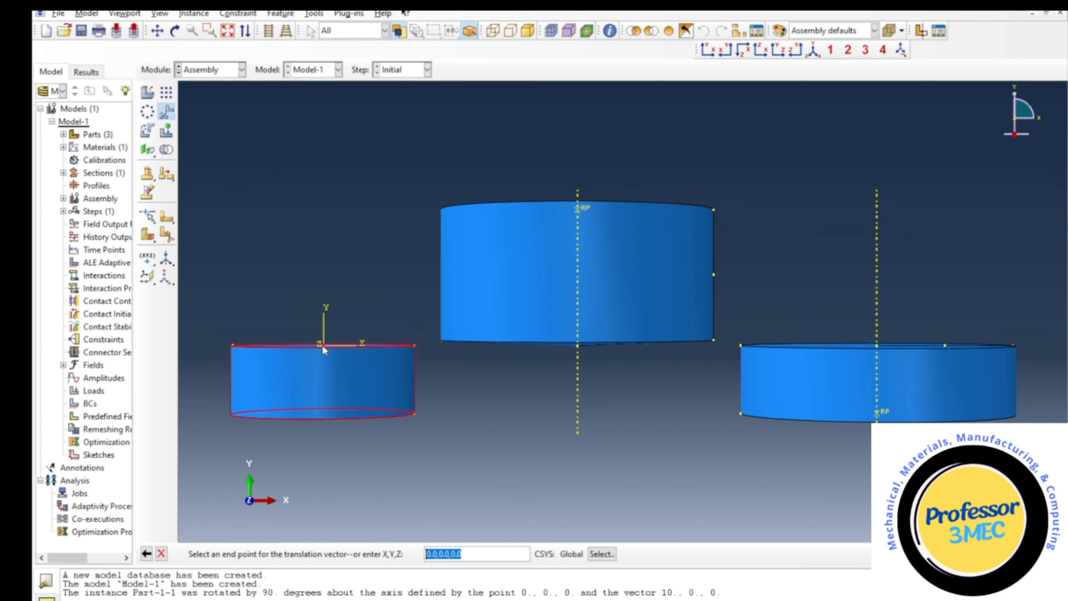
left_click(578, 346)
left_click(261, 554)
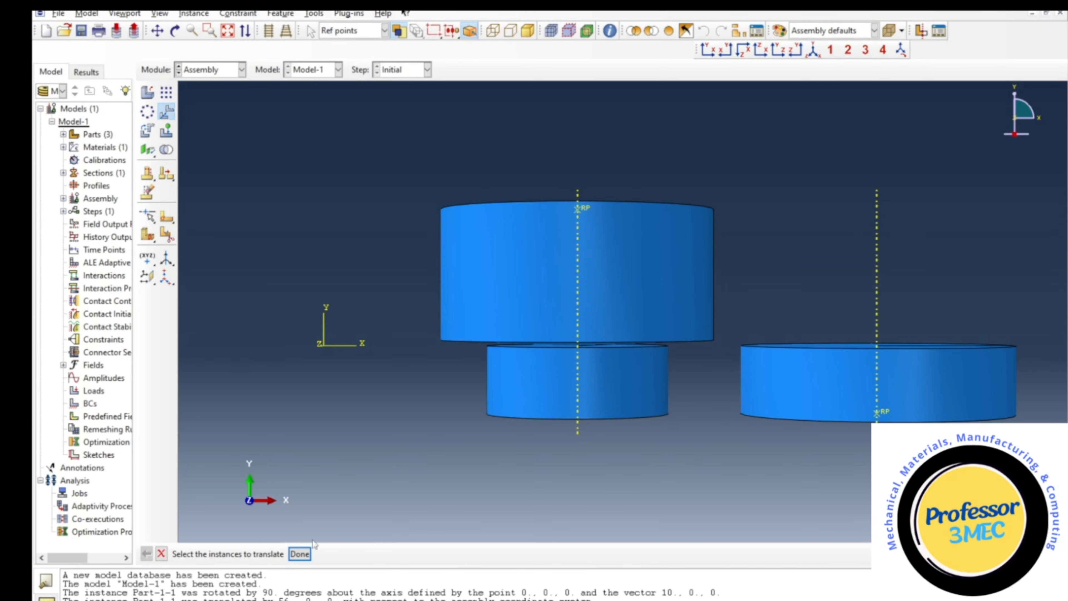
Translate the shorter rigid tool instance from its top center to the bottom-face center of the workpiece
left_click(175, 31)
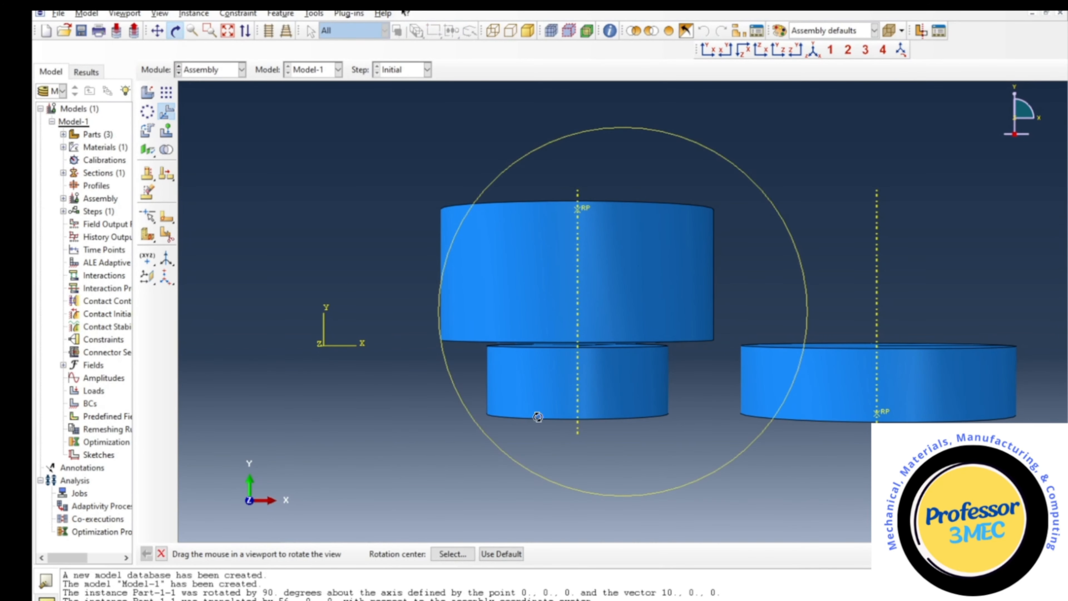
left_click_drag(539, 417, 568, 406)
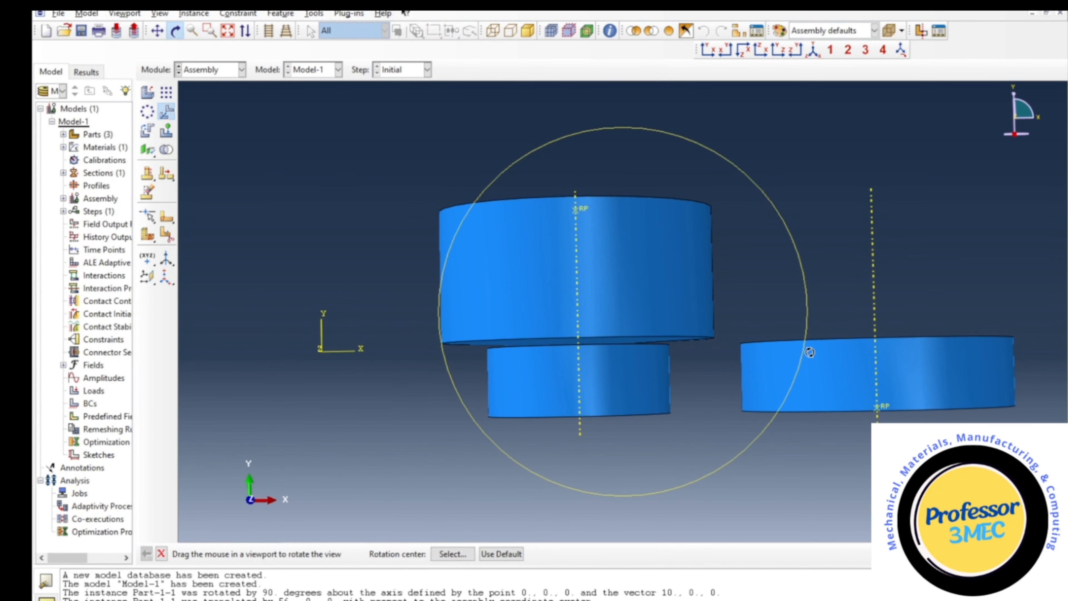
left_click(166, 112)
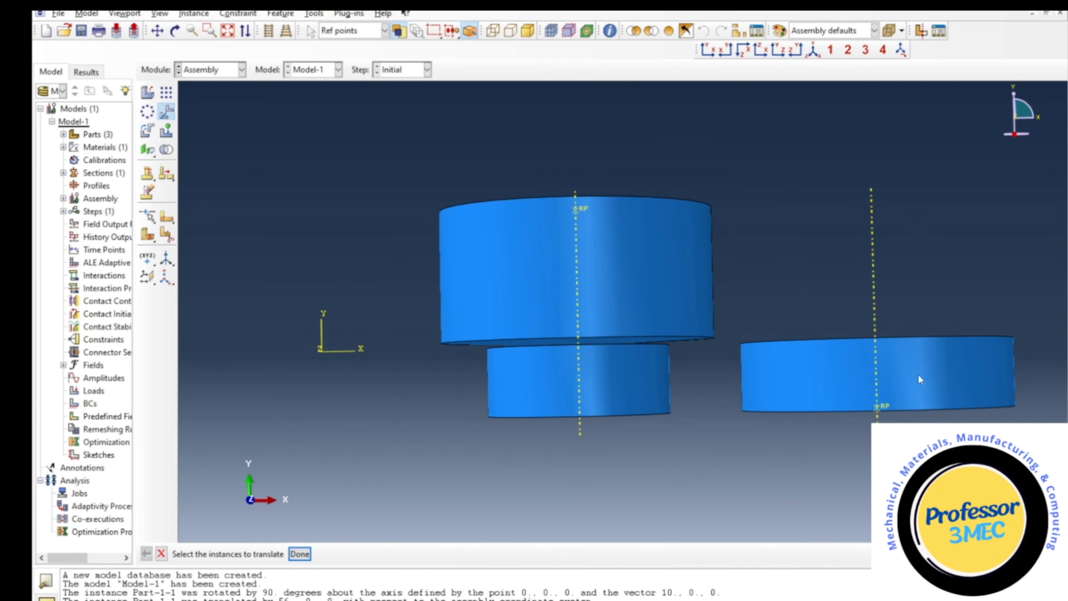
left_click(959, 393)
left_click(299, 554)
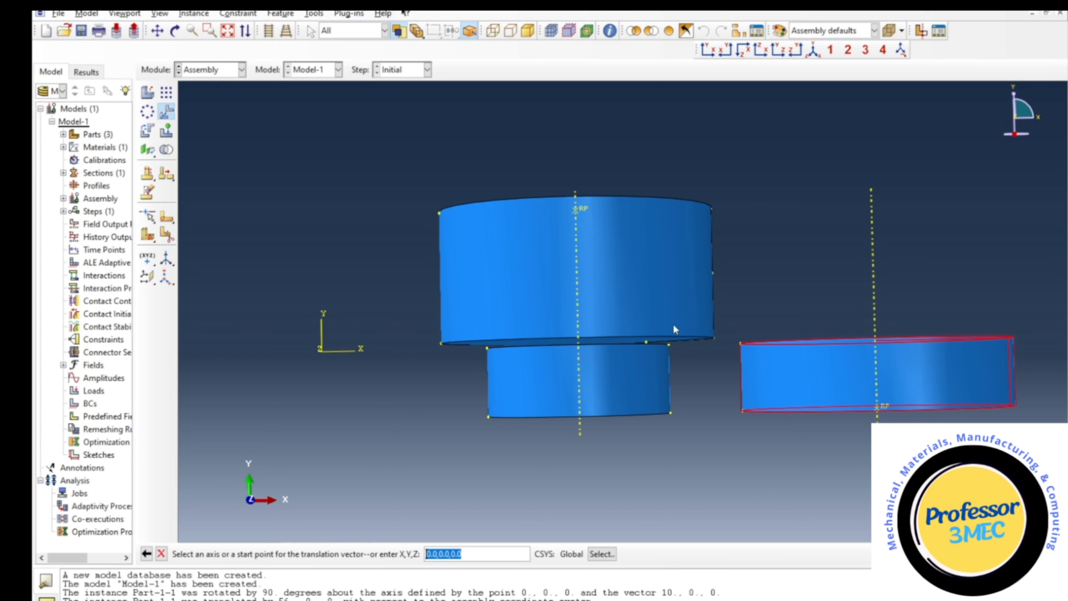
left_click(175, 30)
left_click_drag(889, 385, 548, 299)
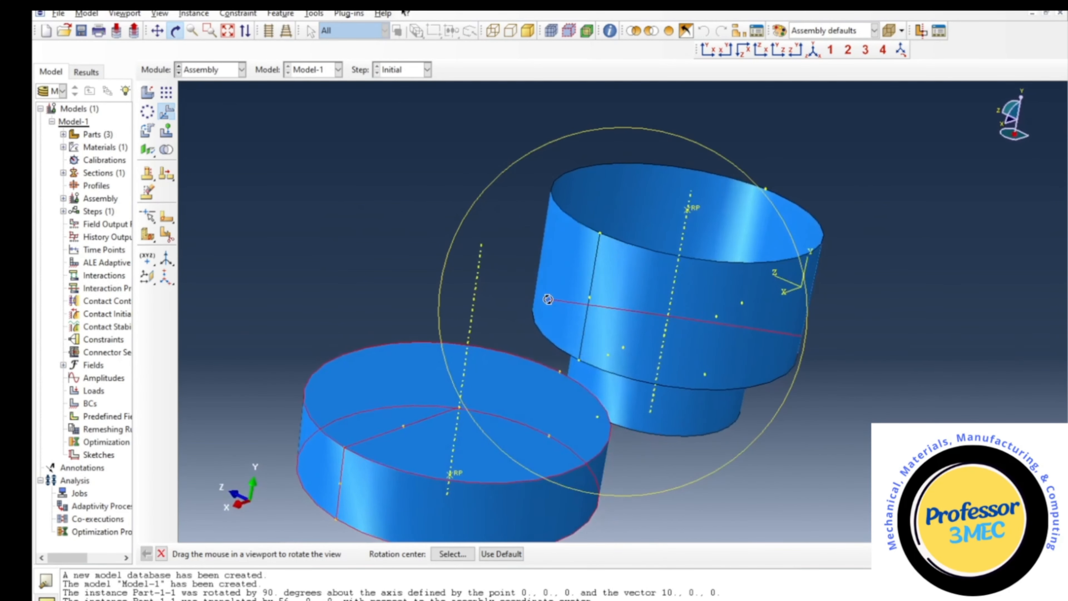
left_click(175, 31)
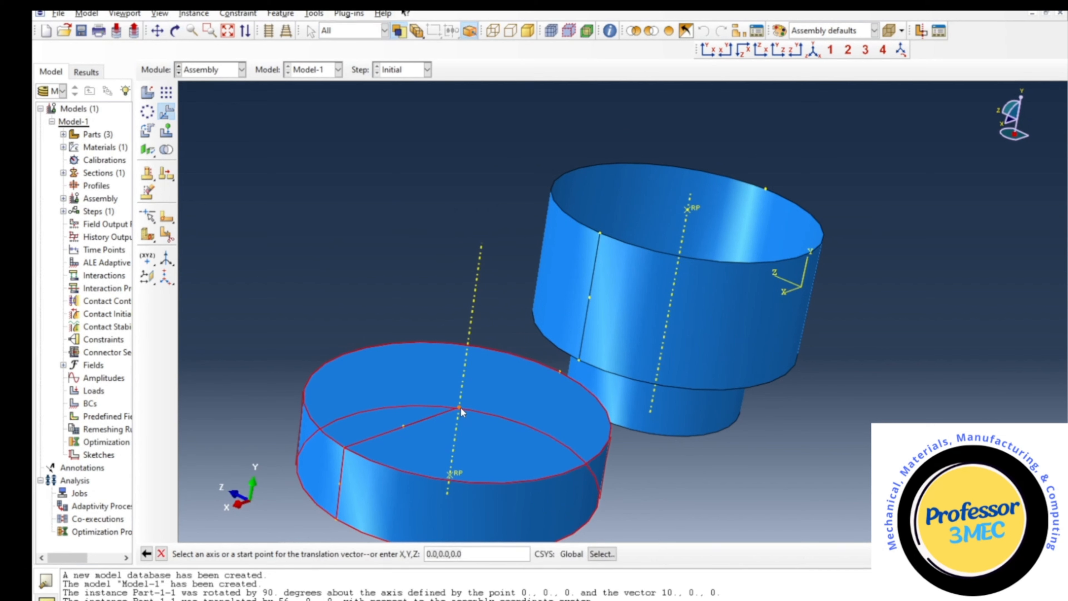
left_click(175, 30)
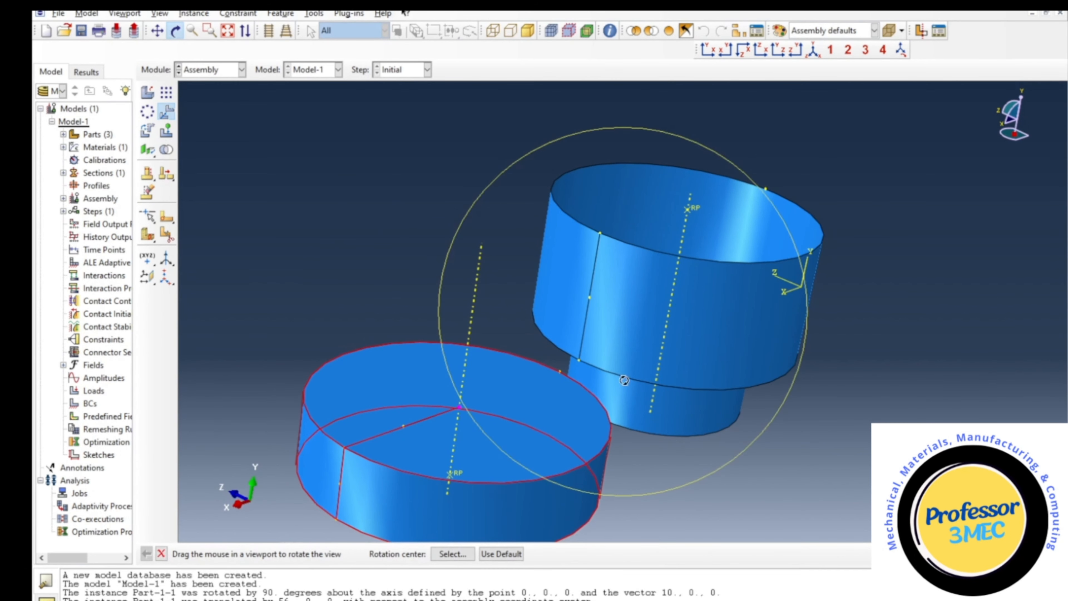
left_click_drag(624, 380, 693, 438)
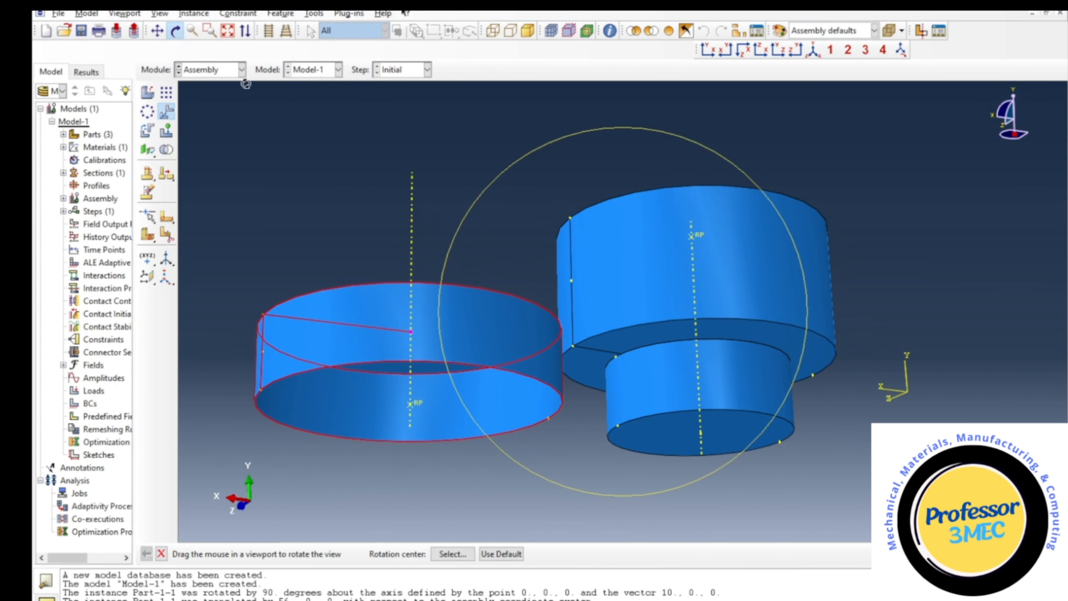
left_click(176, 31)
scroll(722, 447, "down", 5)
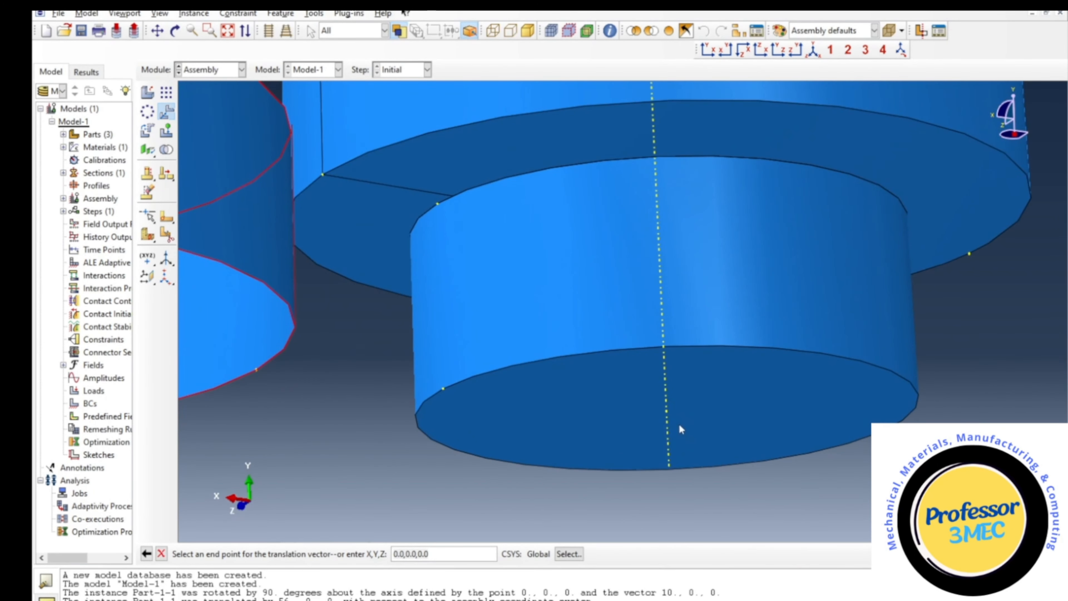
left_click(668, 411)
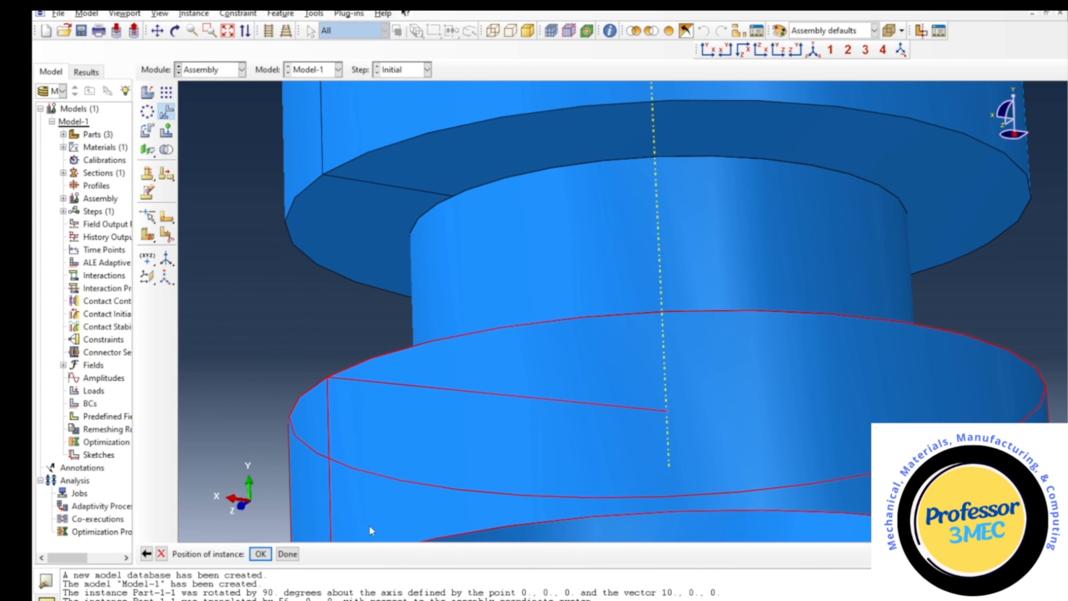
left_click(261, 554)
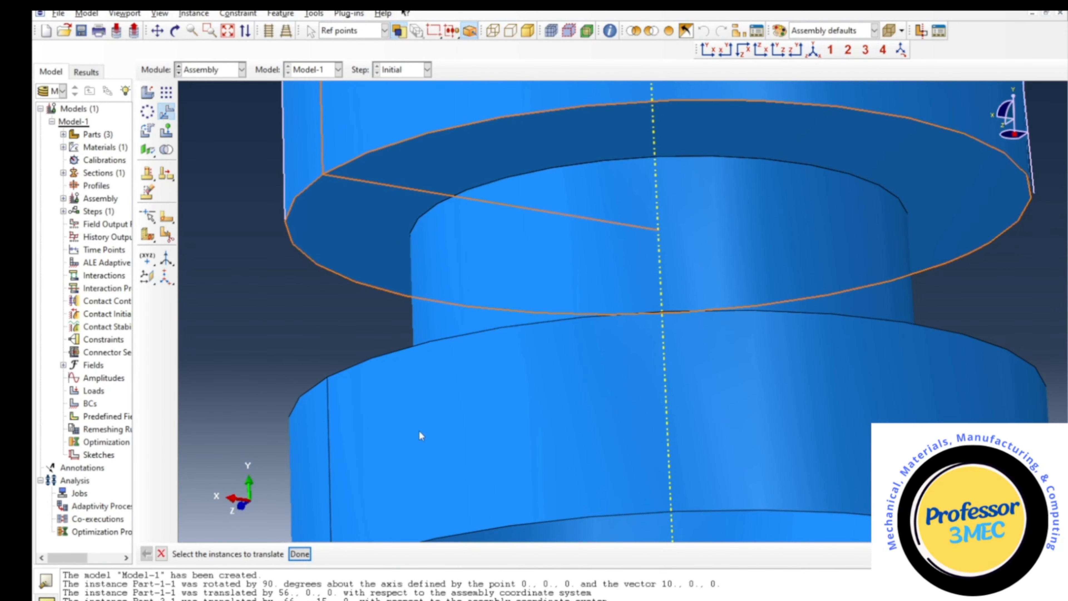
left_click(300, 554)
left_click(710, 52)
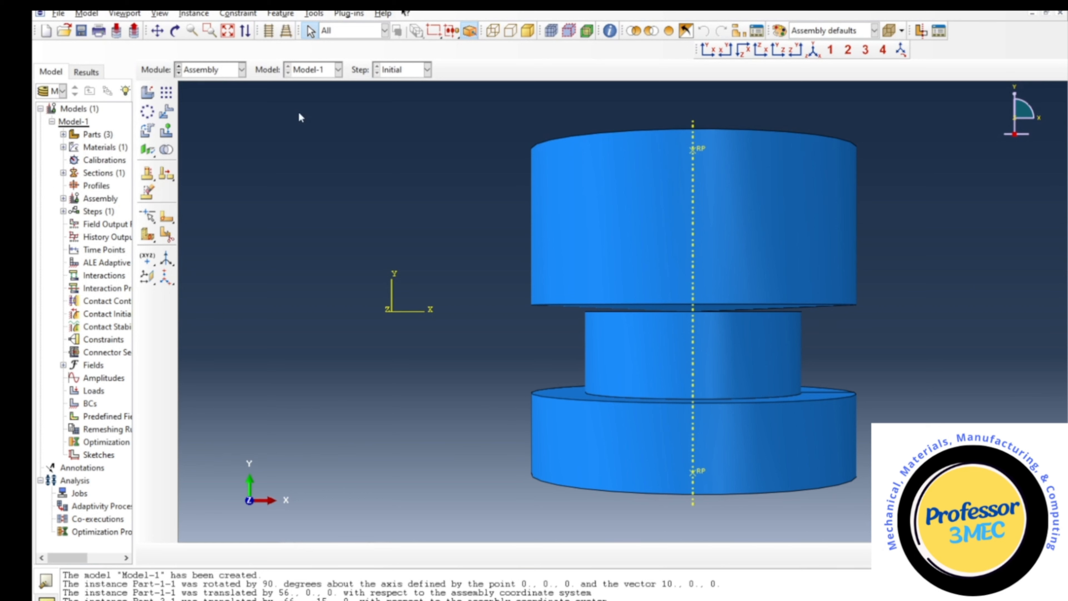
Rotate the taller upper rigid tool instance by 3 degrees about the global Z axis
left_click(149, 130)
left_click(769, 266)
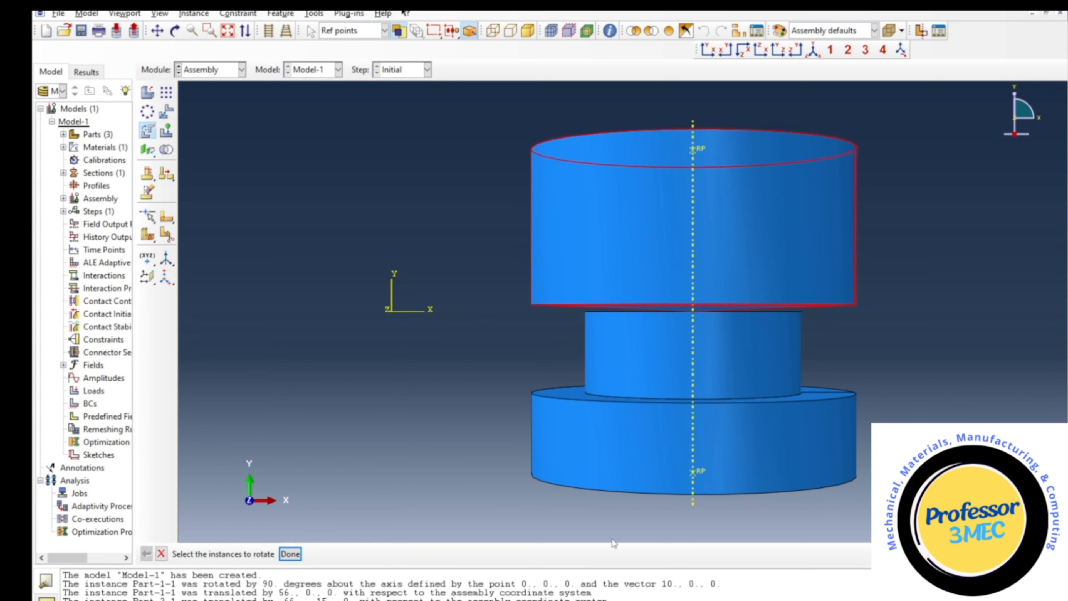
left_click(289, 554)
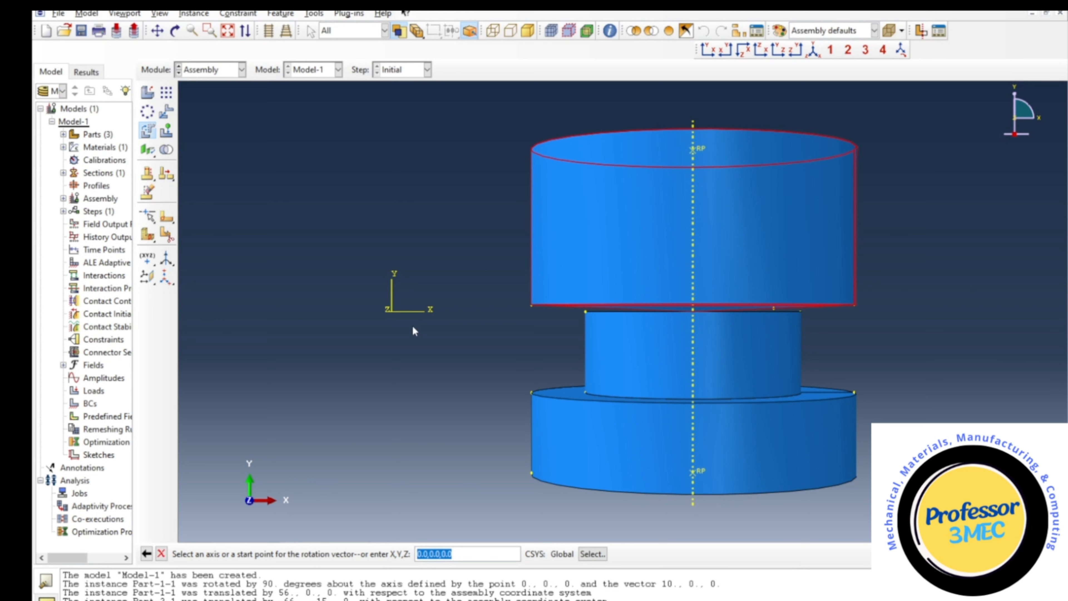
left_click(387, 311)
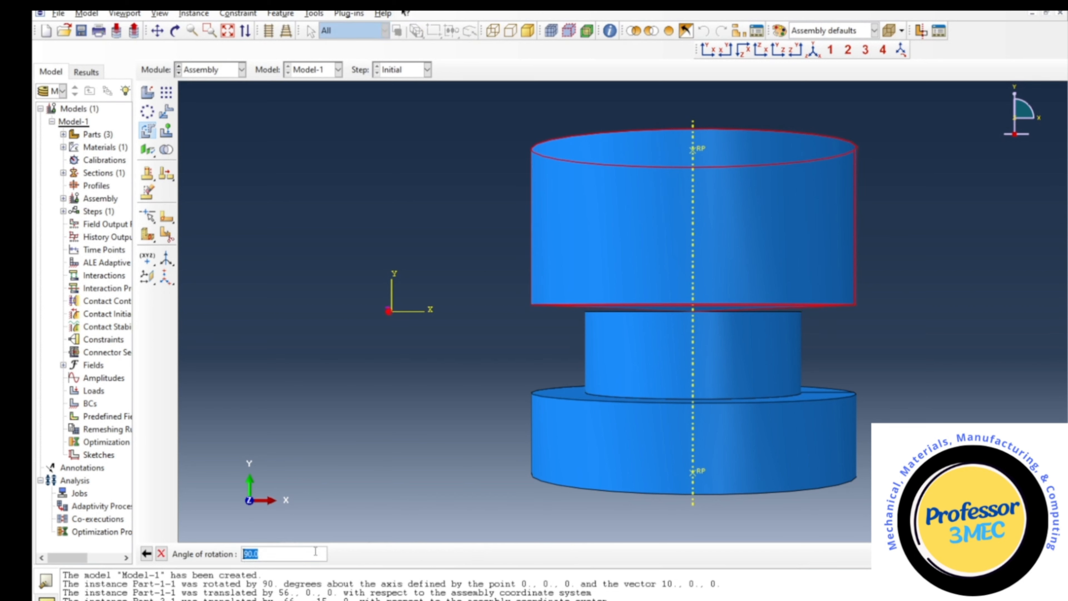
type("3")
key("Return")
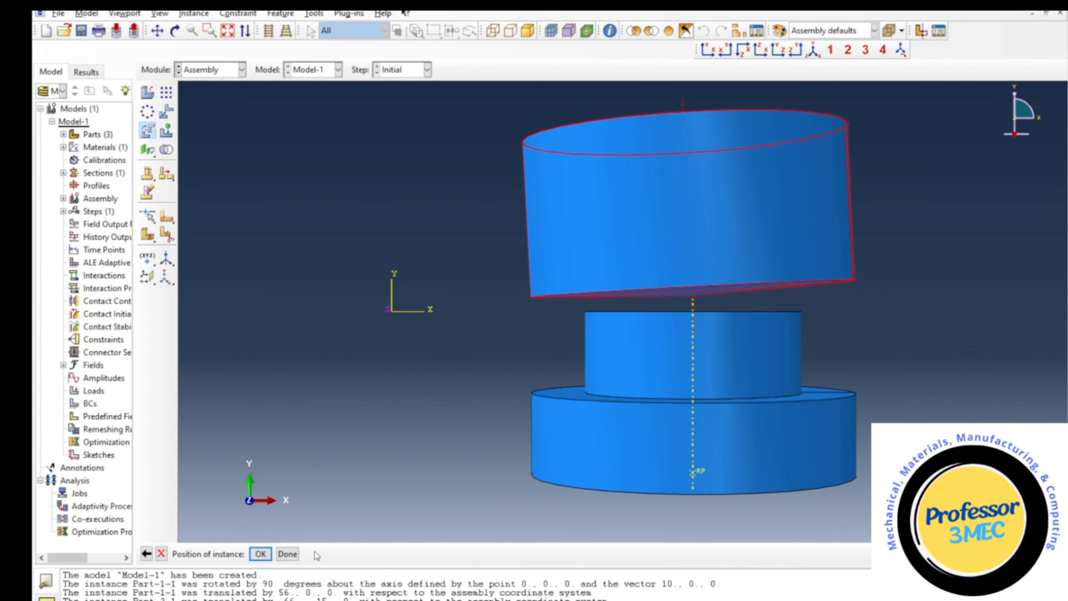
scroll(697, 349, "up", 3)
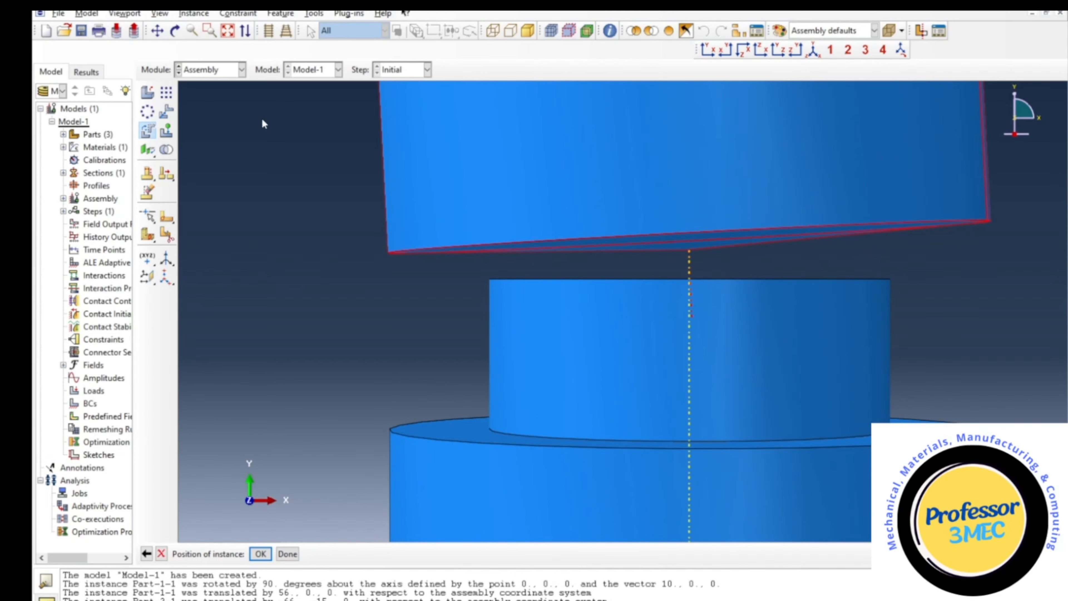
left_click(261, 554)
Translate the tilted upper rigid tool from its bottom center to the top-face center of the workpiece
left_click(167, 111)
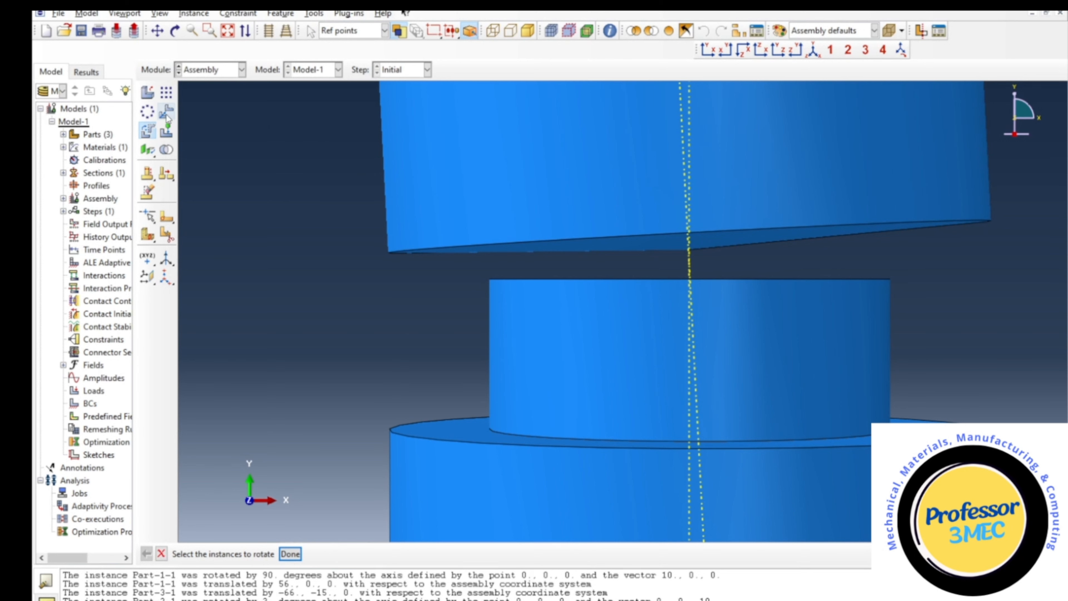
left_click(632, 216)
left_click(300, 554)
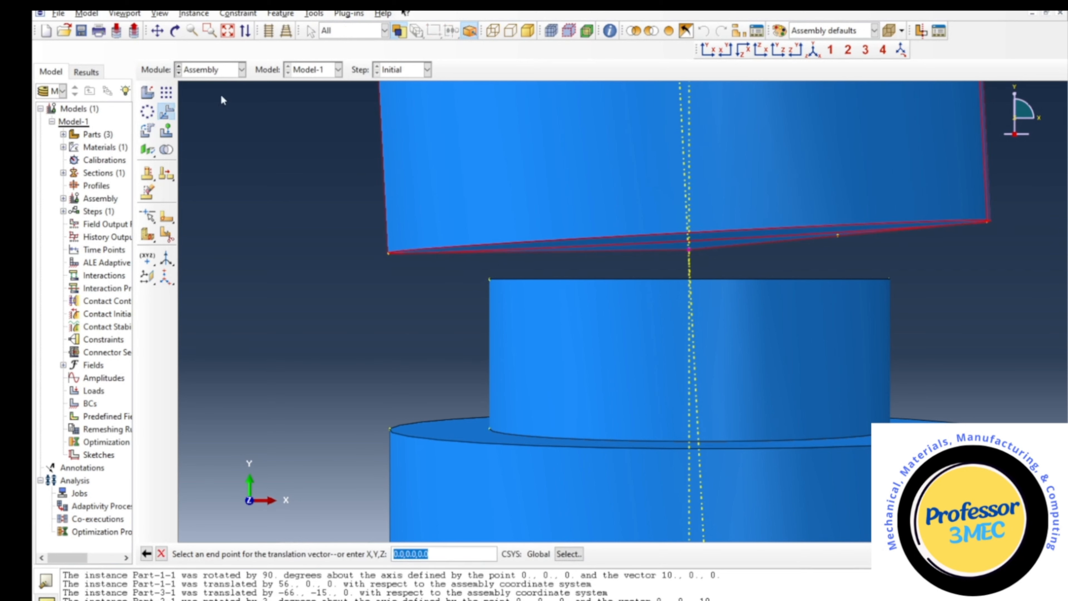
left_click(175, 31)
left_click_drag(657, 367, 660, 337)
left_click(175, 32)
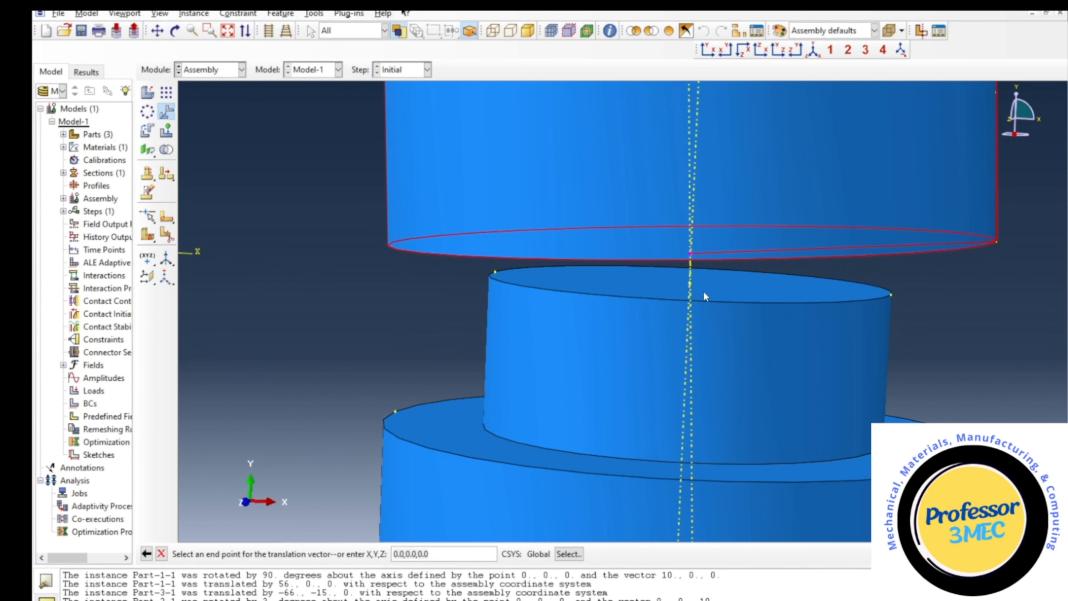
left_click(690, 287)
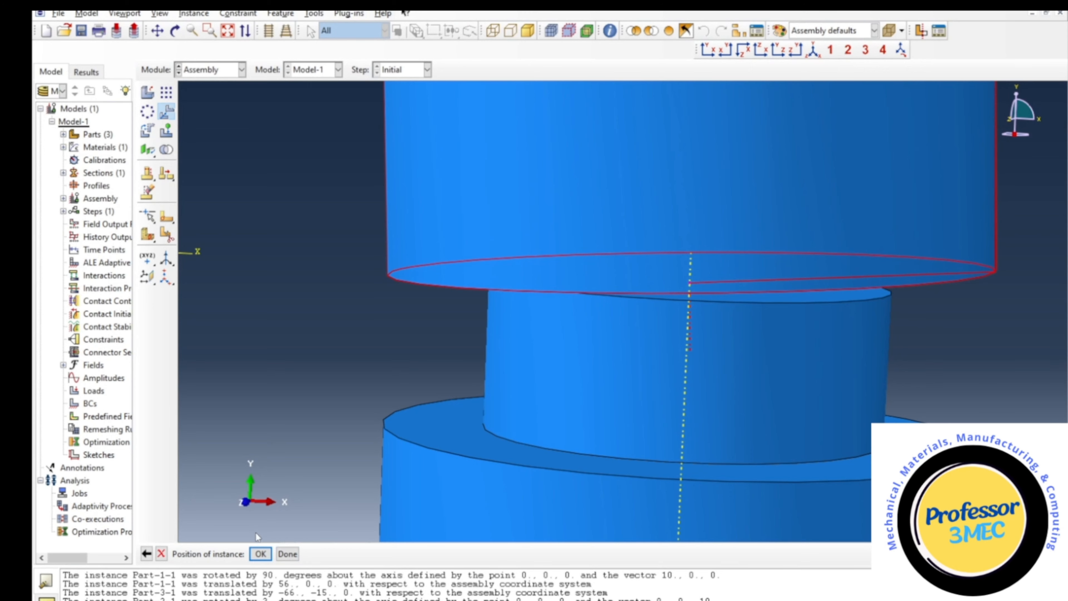
left_click(260, 554)
left_click(708, 49)
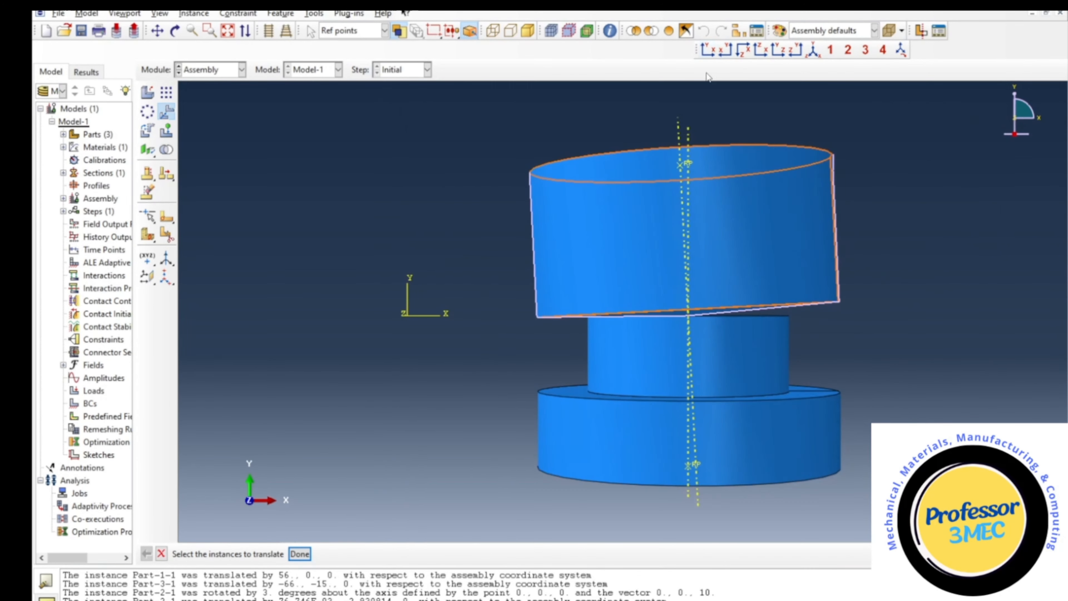
Examine the interface between the tilted upper tool and the workpiece's top face for overlap
scroll(695, 346, "up", 5)
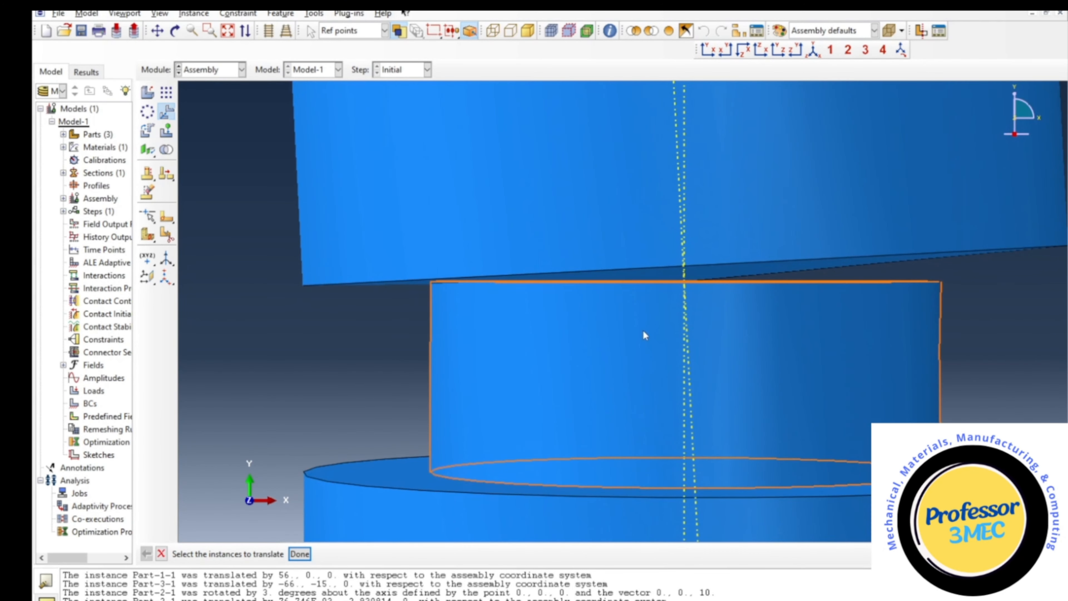
left_click(635, 355)
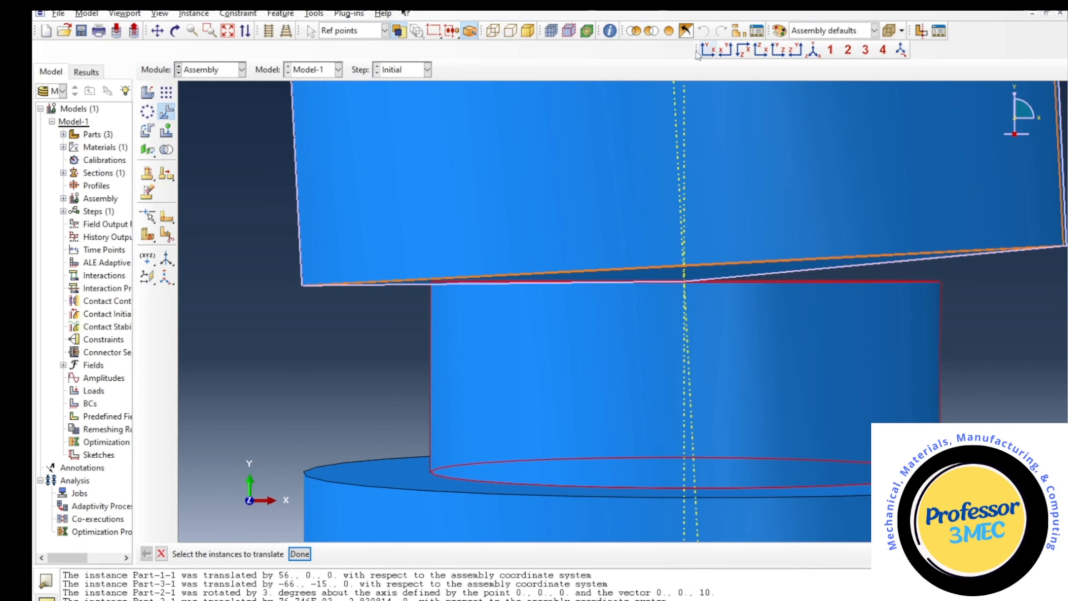
left_click(175, 31)
left_click_drag(513, 325, 732, 300)
left_click_drag(803, 325, 630, 300)
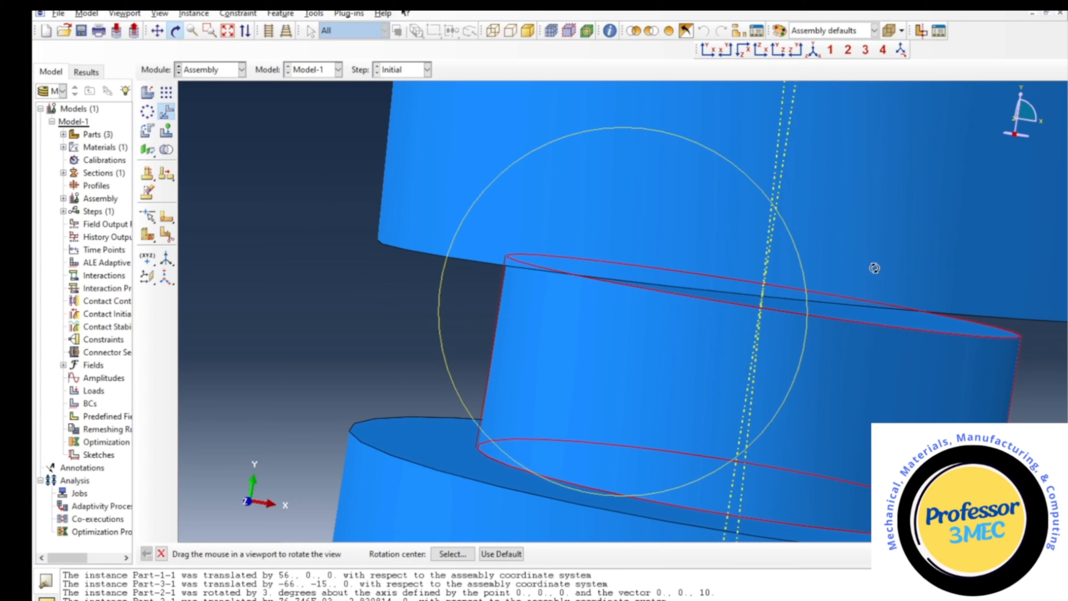
left_click_drag(875, 269, 689, 315)
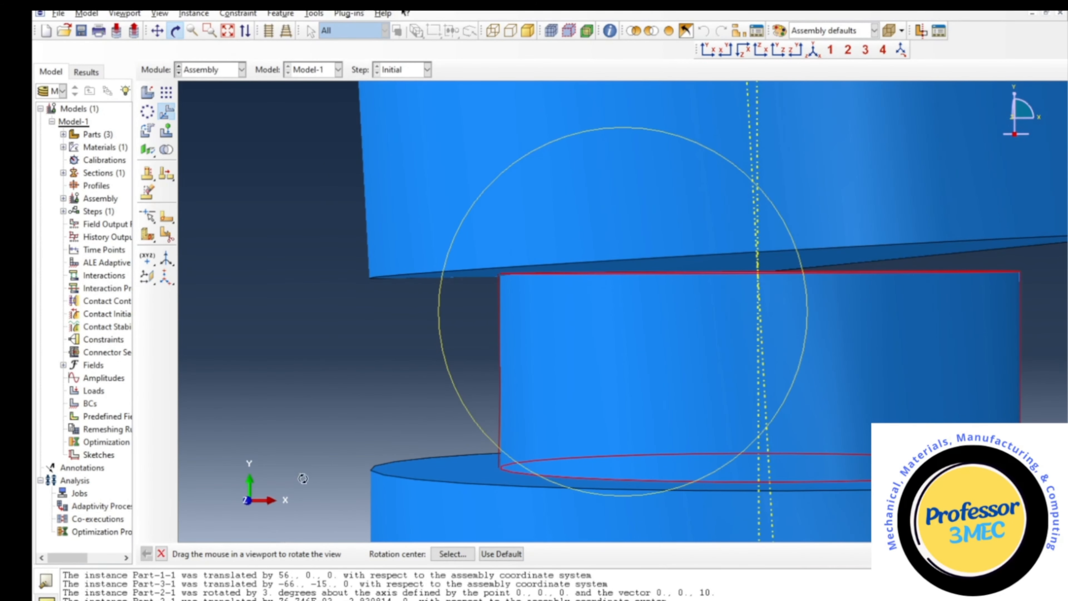
left_click(175, 31)
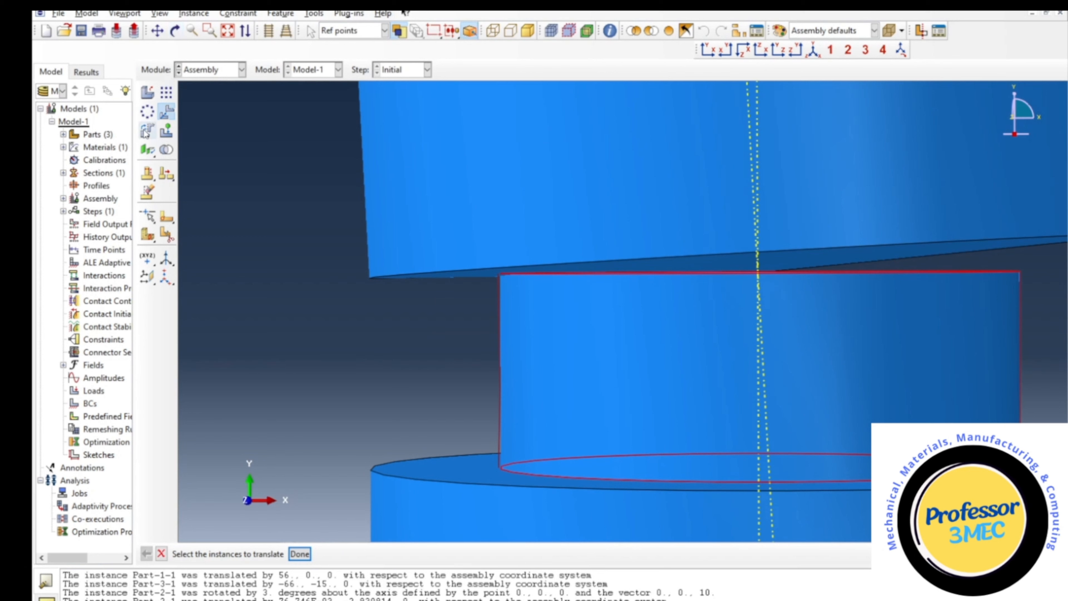
Choose the tilted upper tool for translation and use the origin 0.0,0.0,0.0 as the vector's start point
left_click(399, 155)
left_click(299, 554)
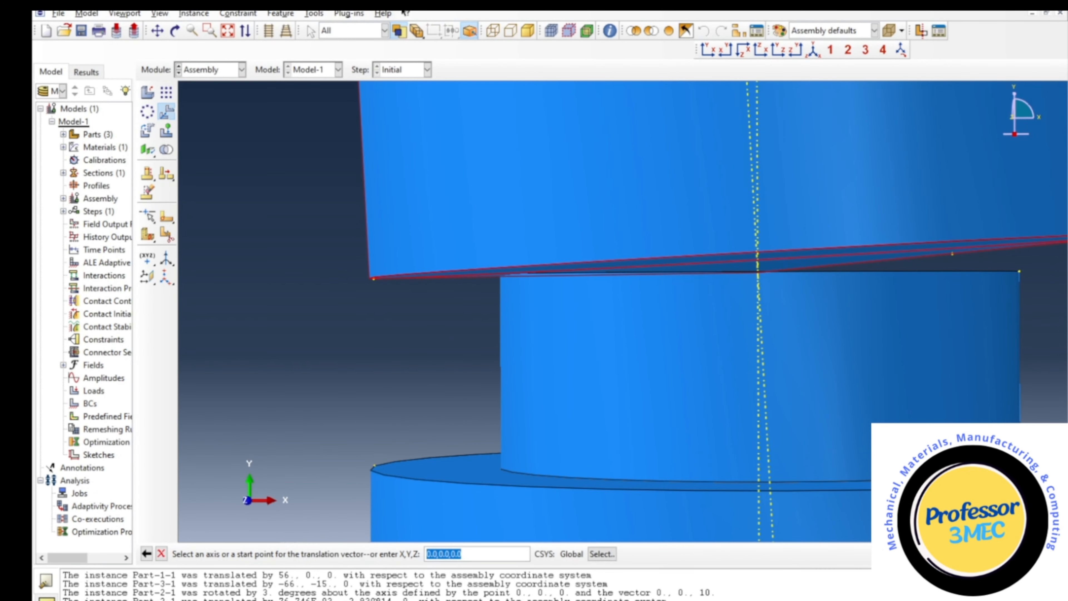
key("Return")
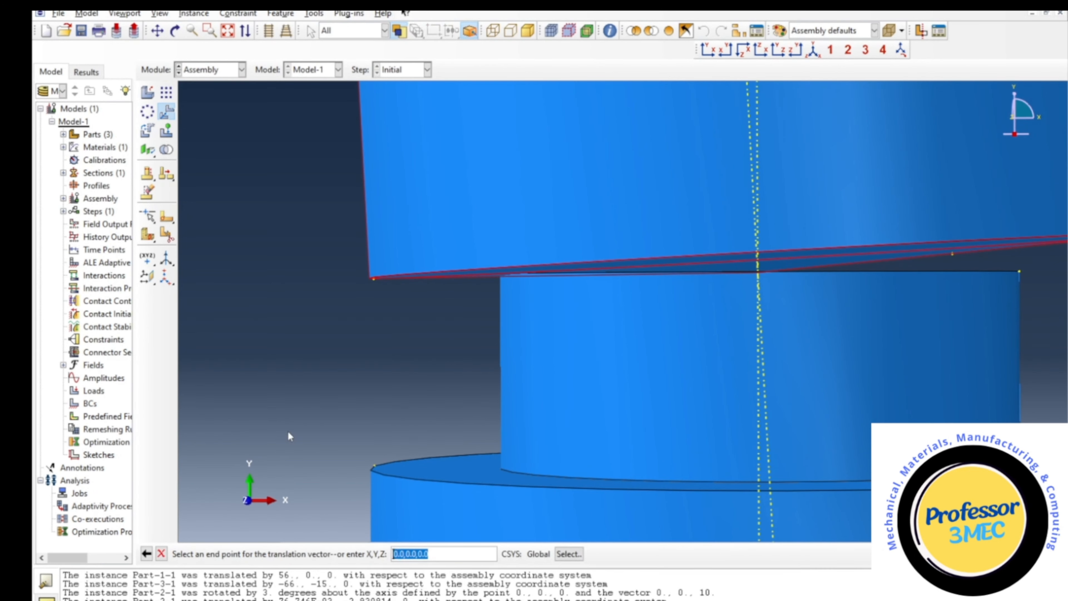
Try 0.0,1.0,0.0 as the end point for translating the upper tool, and return to the end-point entry
left_click(410, 554)
key("Delete")
type("1")
key("Return")
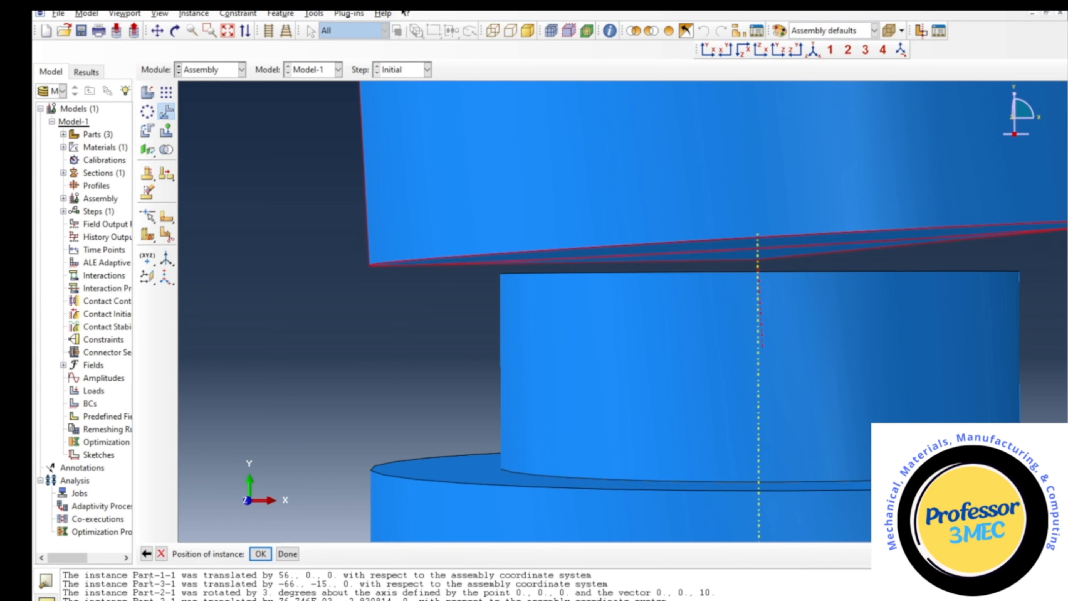
left_click(146, 554)
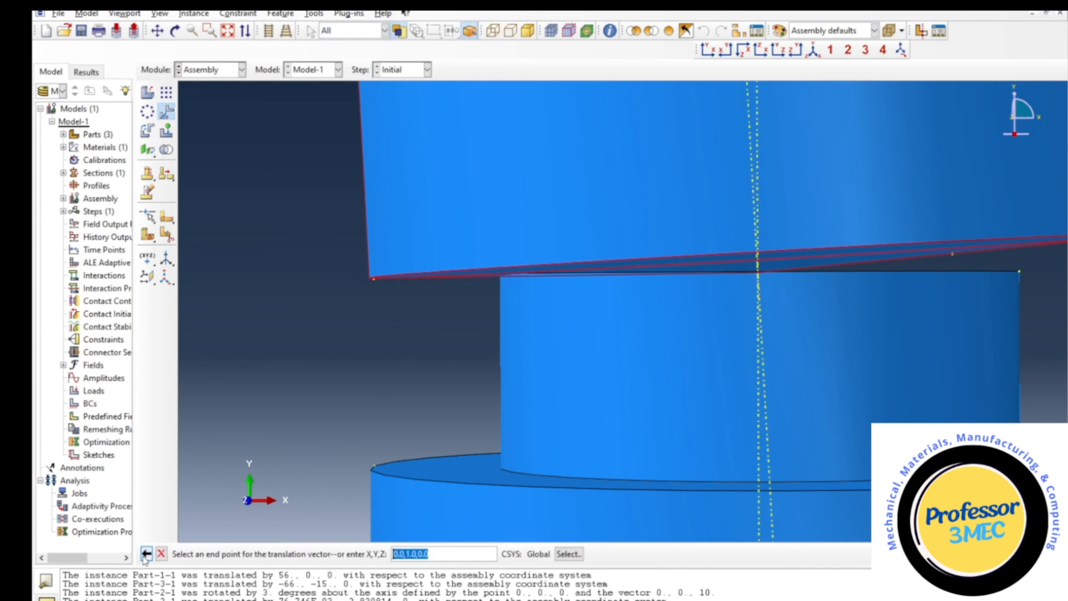
Try translating the tilted upper tool 0.25 along Y from the origin, and examine its clearance to the workpiece's top face
left_click(409, 554)
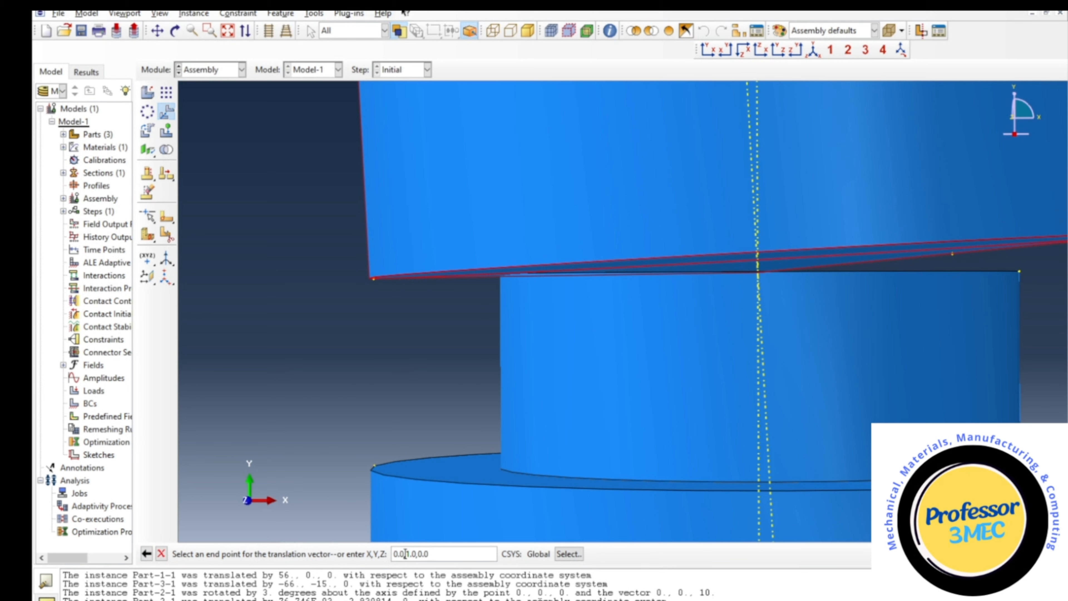
key("Delete")
type("0.250,0.0")
key("Return")
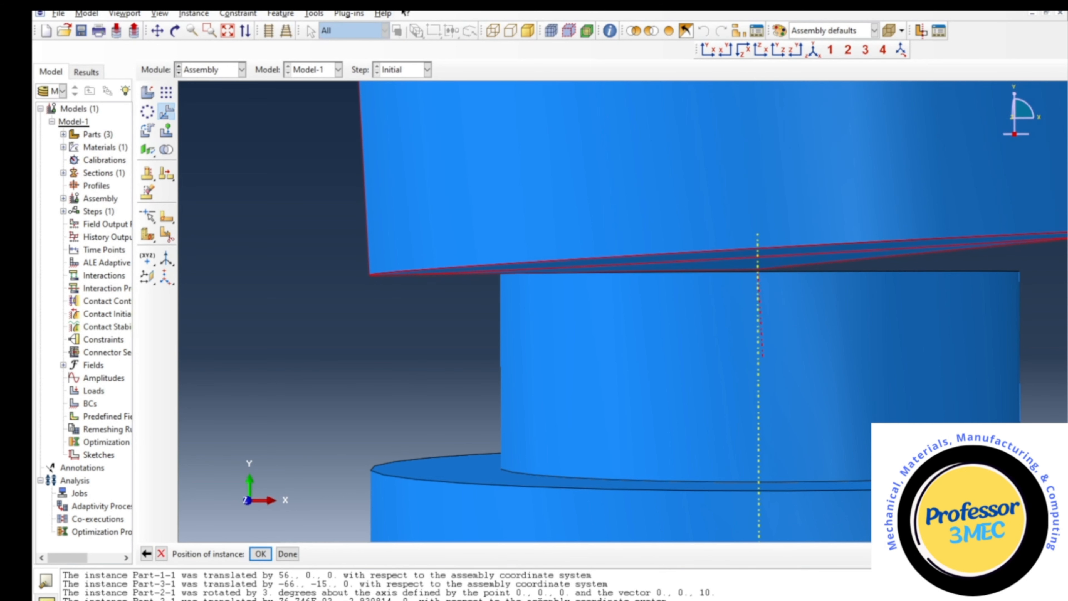
scroll(516, 275, "up", 5)
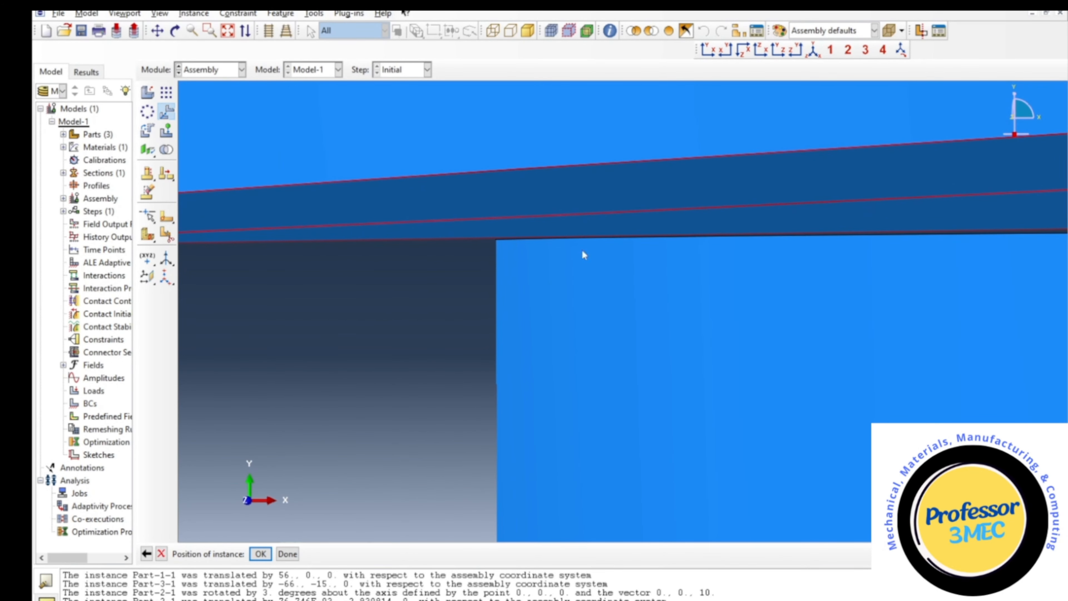
scroll(753, 346, "down", 5)
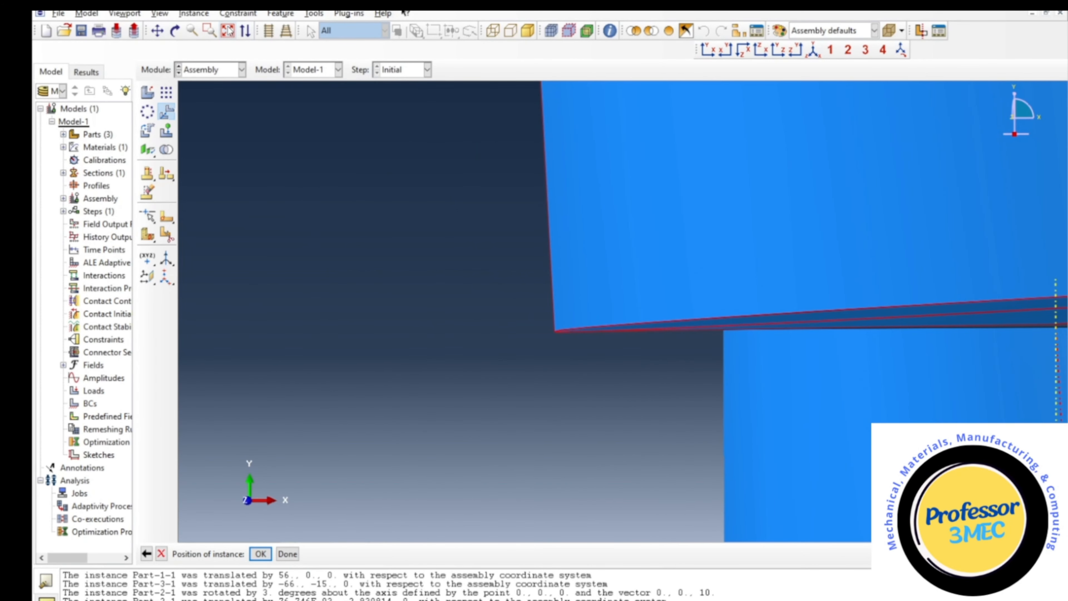
left_click(227, 30)
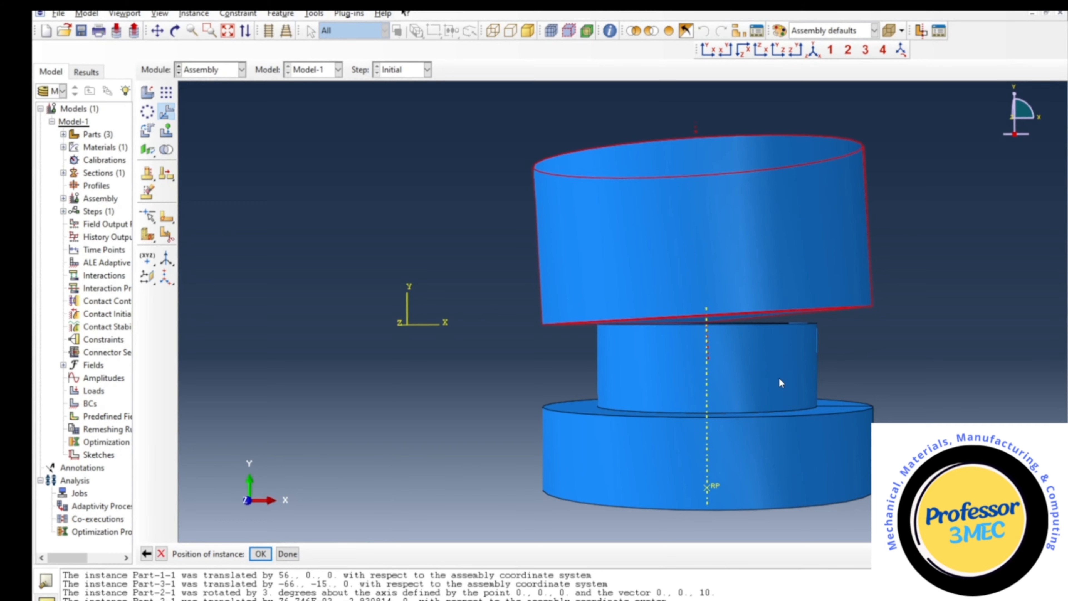
scroll(737, 450, "up", 2)
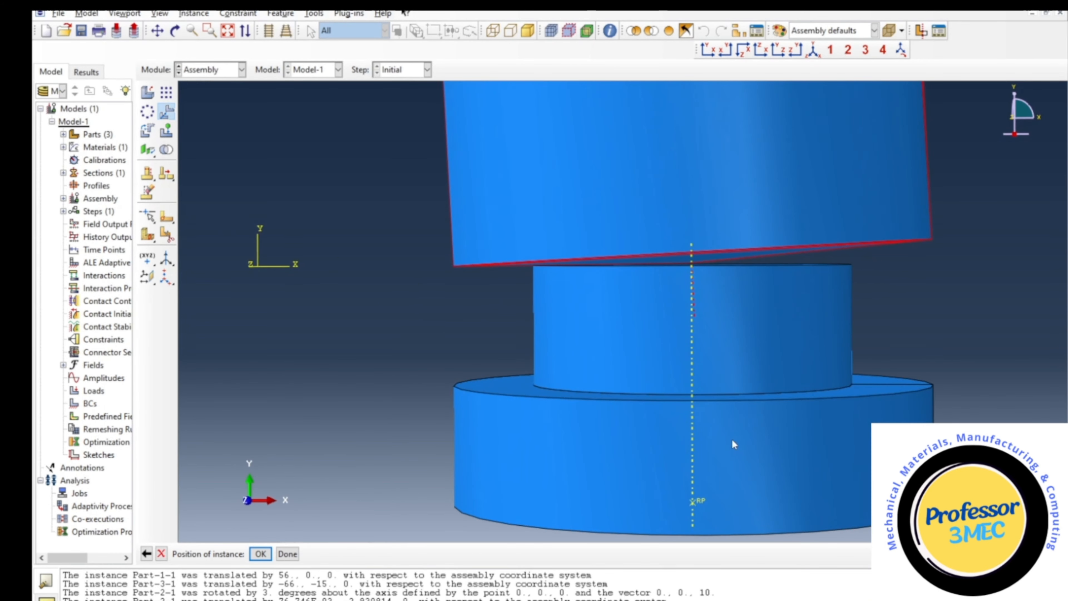
scroll(732, 438, "down", 4)
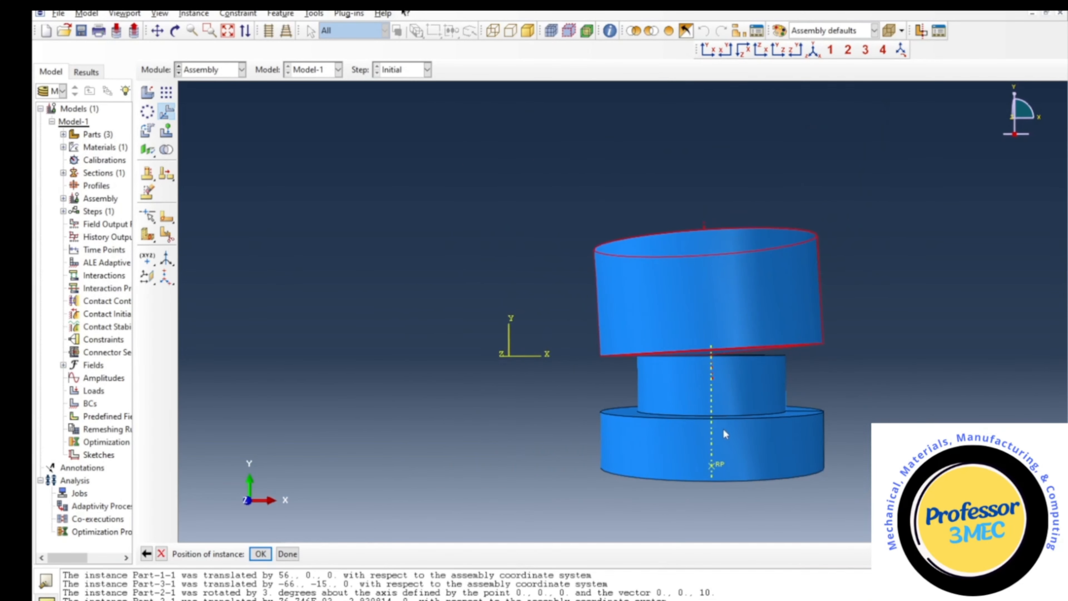
Switch to the Step module and start a Dynamic, Explicit analysis step after the Initial step
left_click(198, 71)
left_click(210, 123)
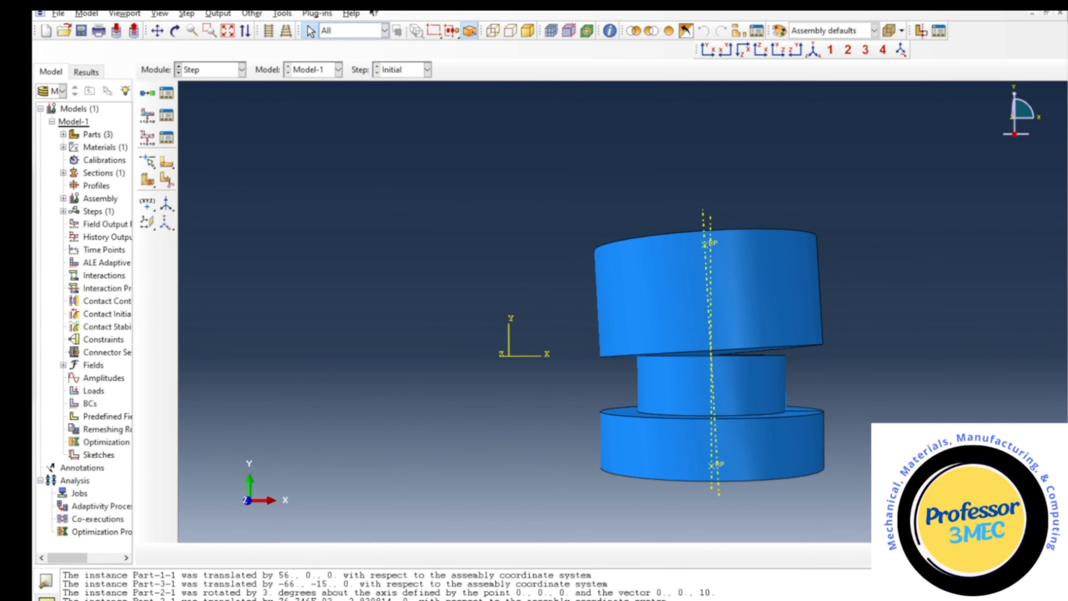
left_click_drag(33, 161, 277, 79)
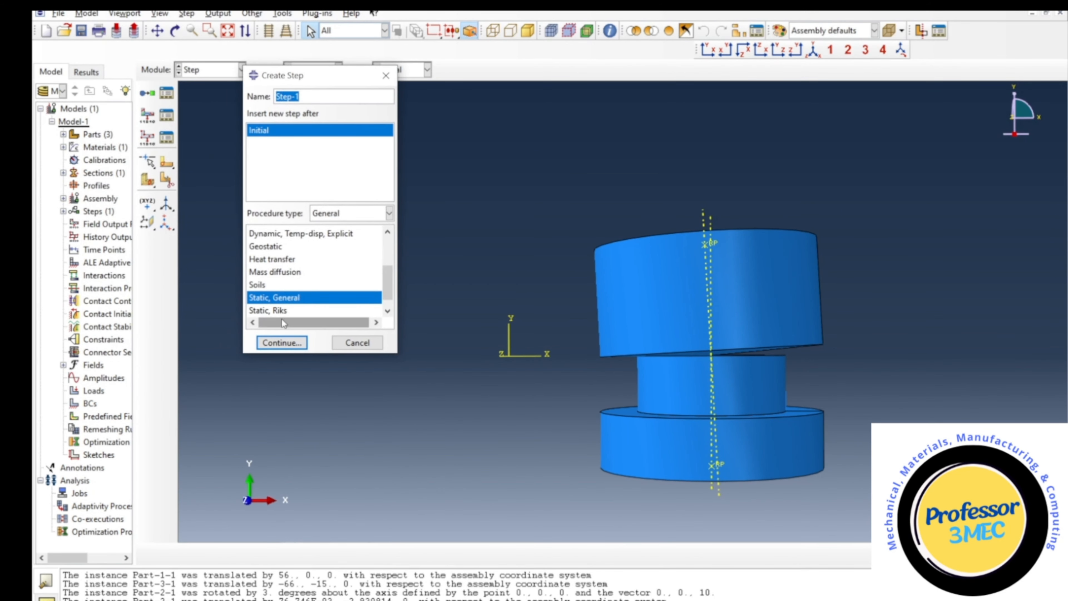
scroll(297, 298, "up", 2)
left_click(296, 297)
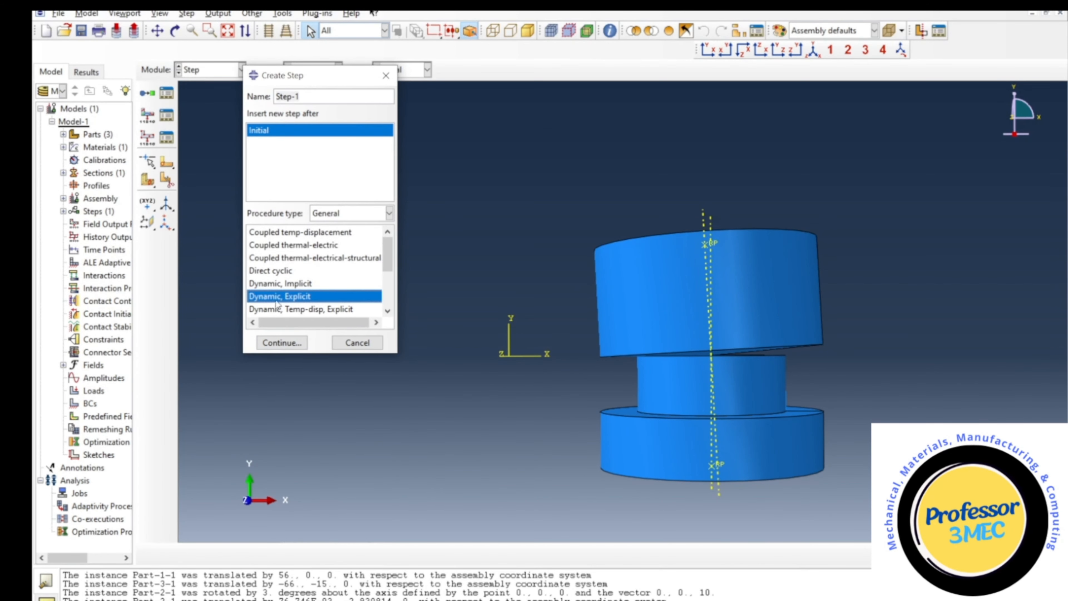
left_click(282, 343)
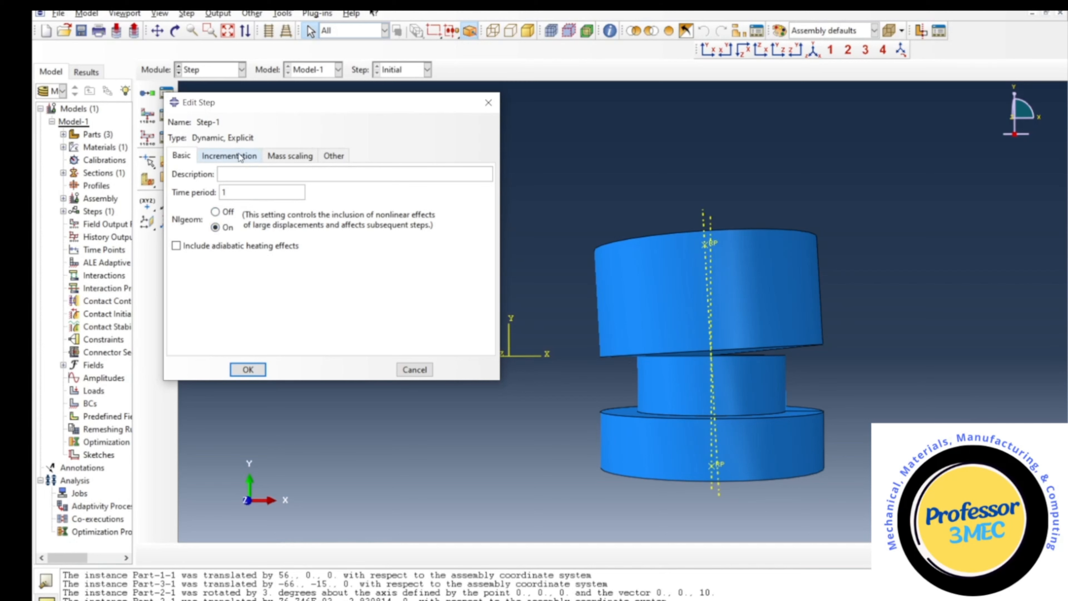
Review the new step's incrementation, mass scaling, other and basic settings, and accept the step
left_click(240, 156)
left_click(290, 156)
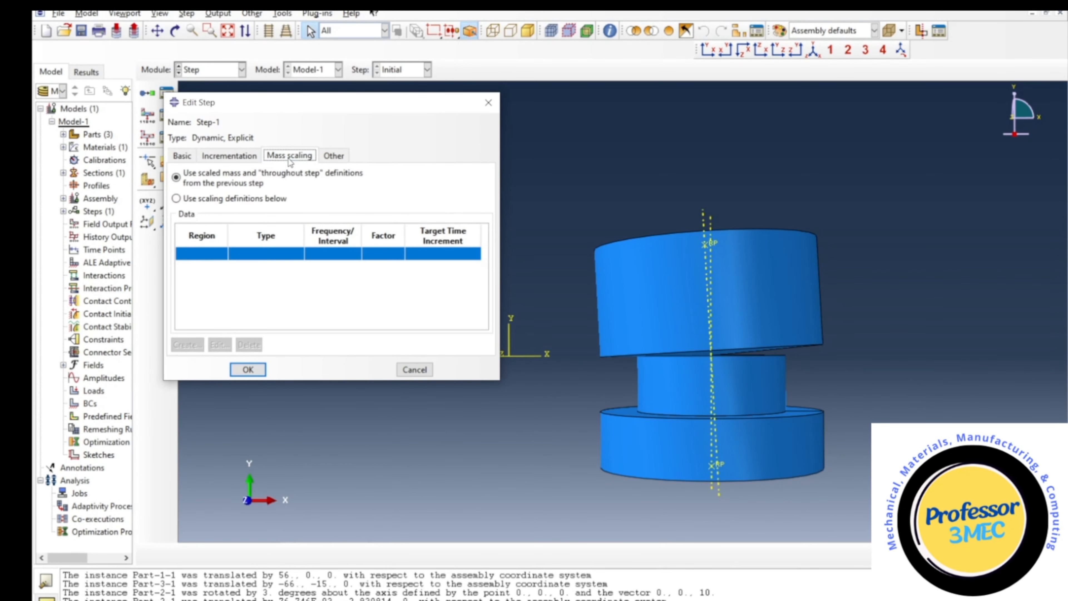
left_click(334, 156)
left_click(179, 159)
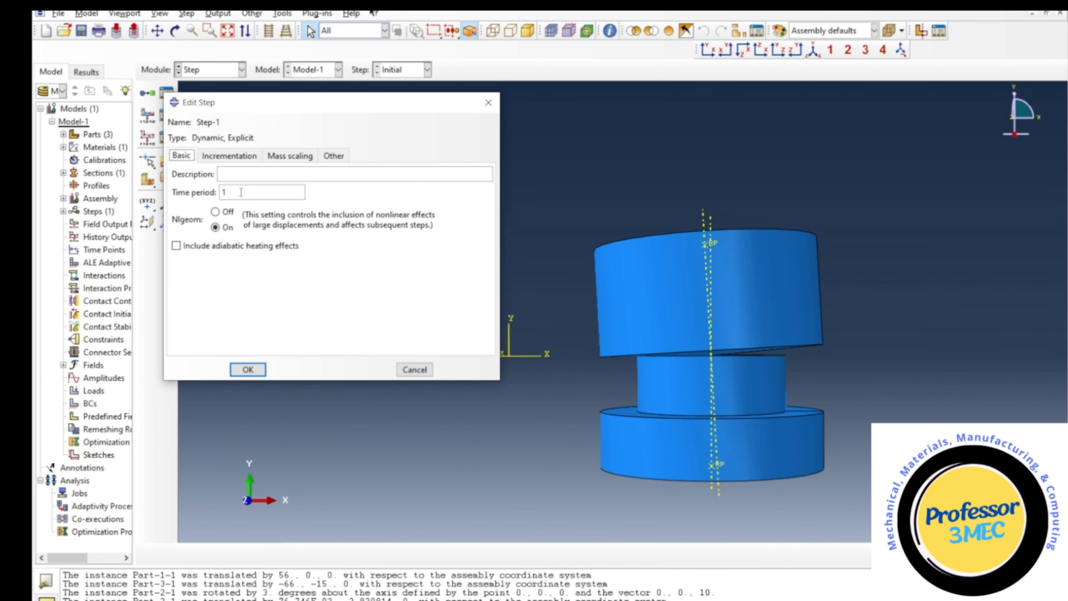
left_click_drag(240, 192, 203, 178)
left_click(247, 370)
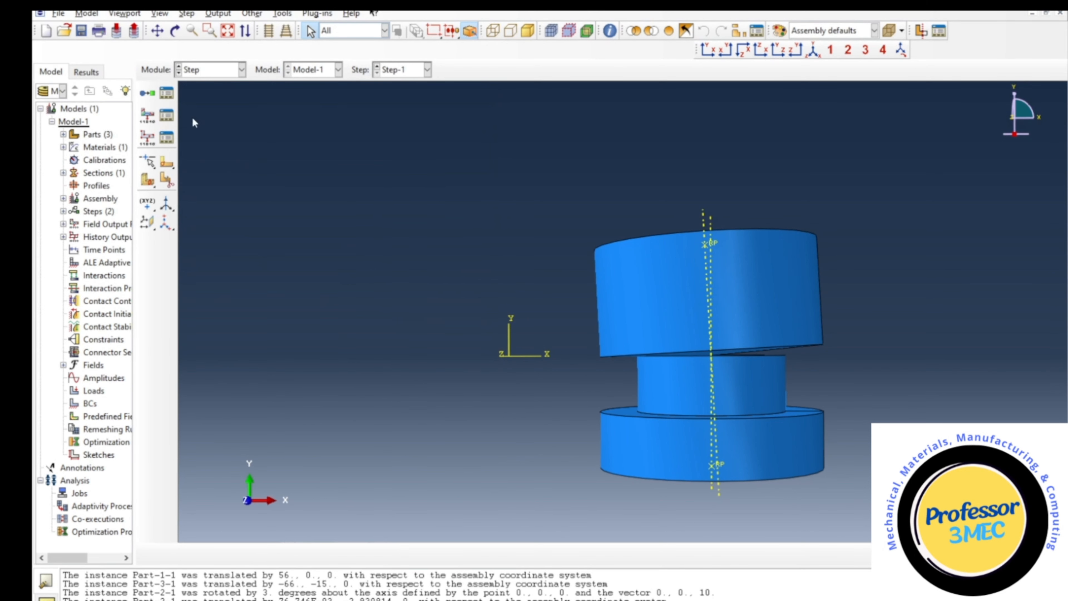
Switch to the Interaction module and open the manager for interactions
left_click(209, 70)
left_click(198, 137)
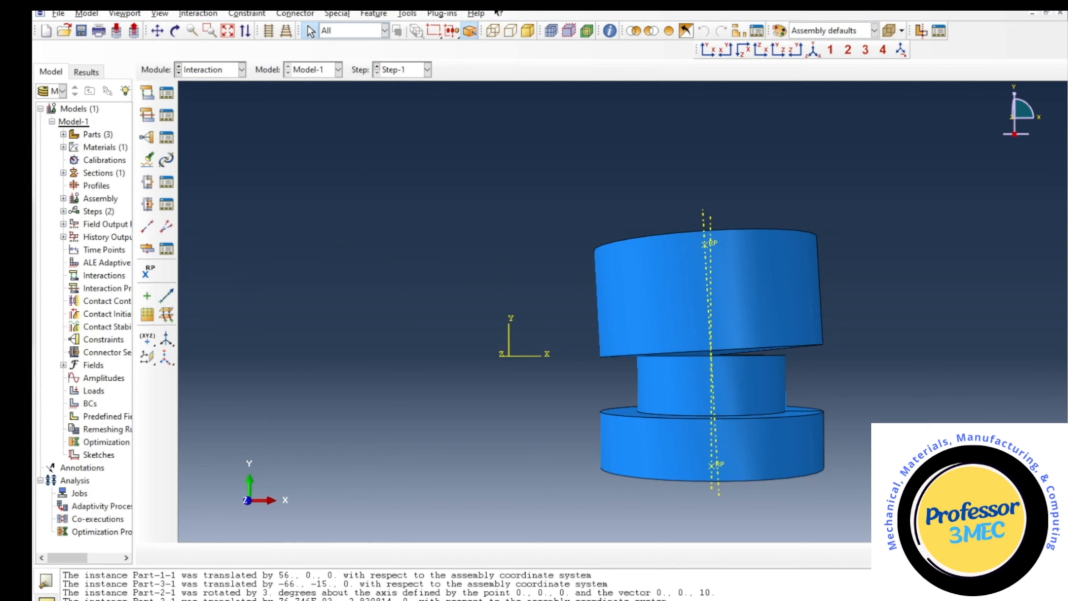
left_click(167, 92)
Try to create a General contact (Explicit) interaction in Step-1
left_click(178, 211)
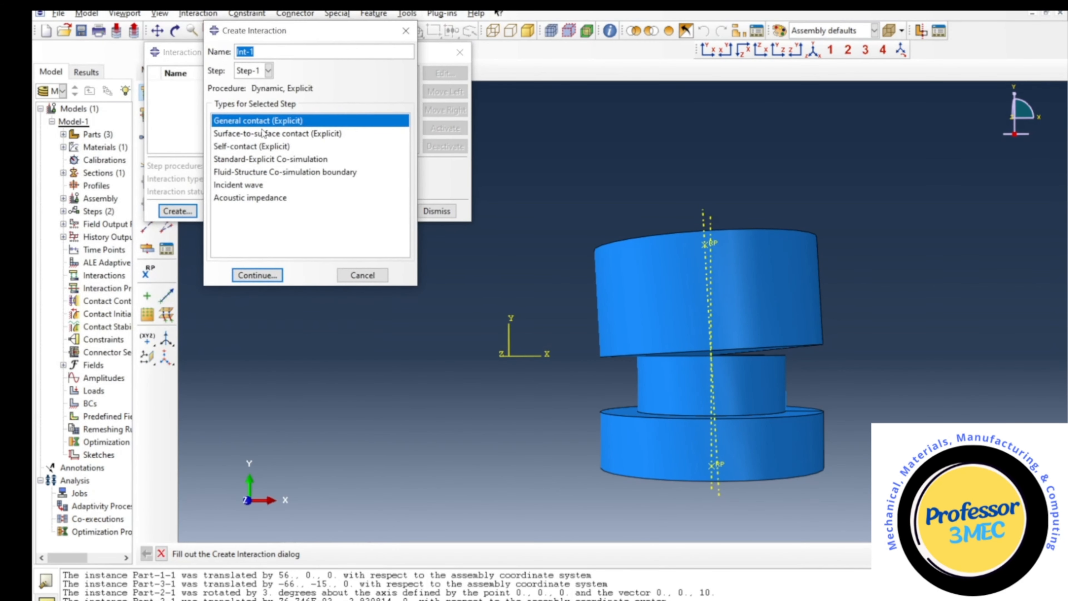
left_click(255, 274)
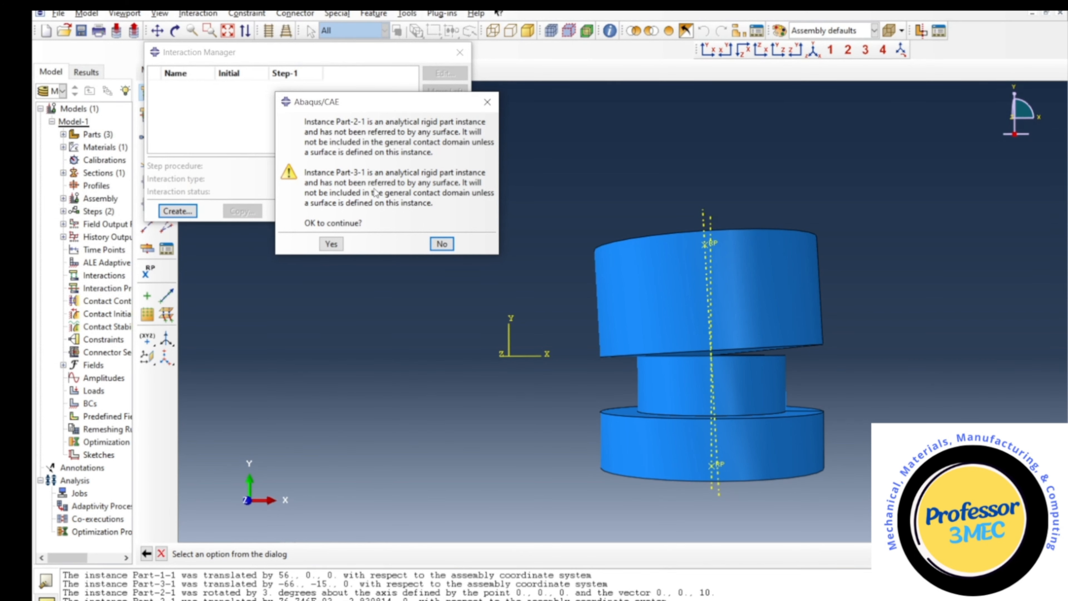
left_click(441, 243)
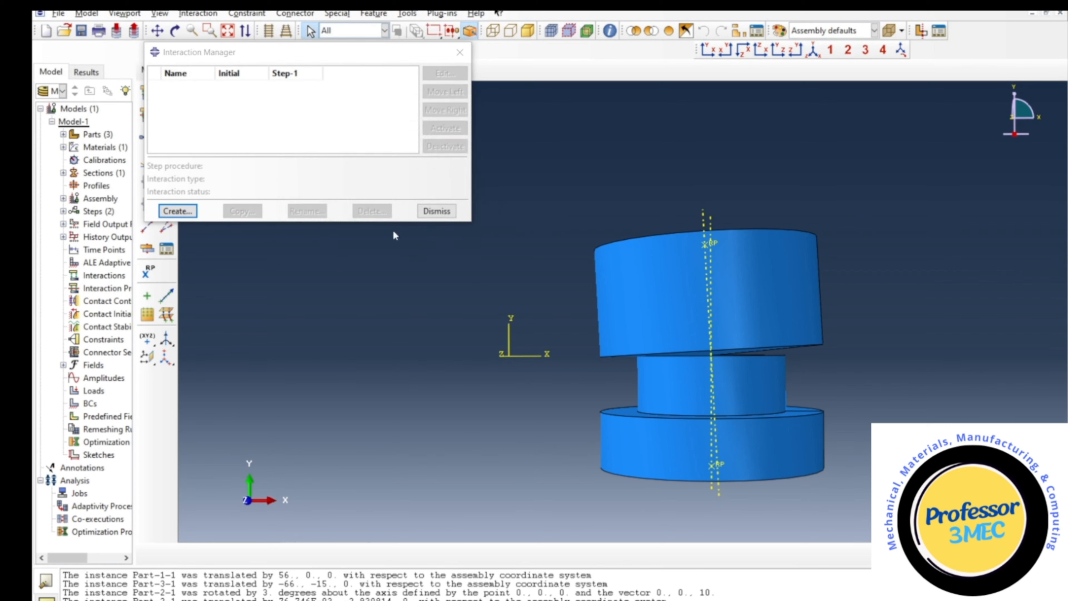
Start a Surface-to-surface contact (Explicit) interaction in Step-1, using the Brown side of the tilted upper tool as the first surface
left_click(168, 210)
left_click(266, 135)
left_click(257, 275)
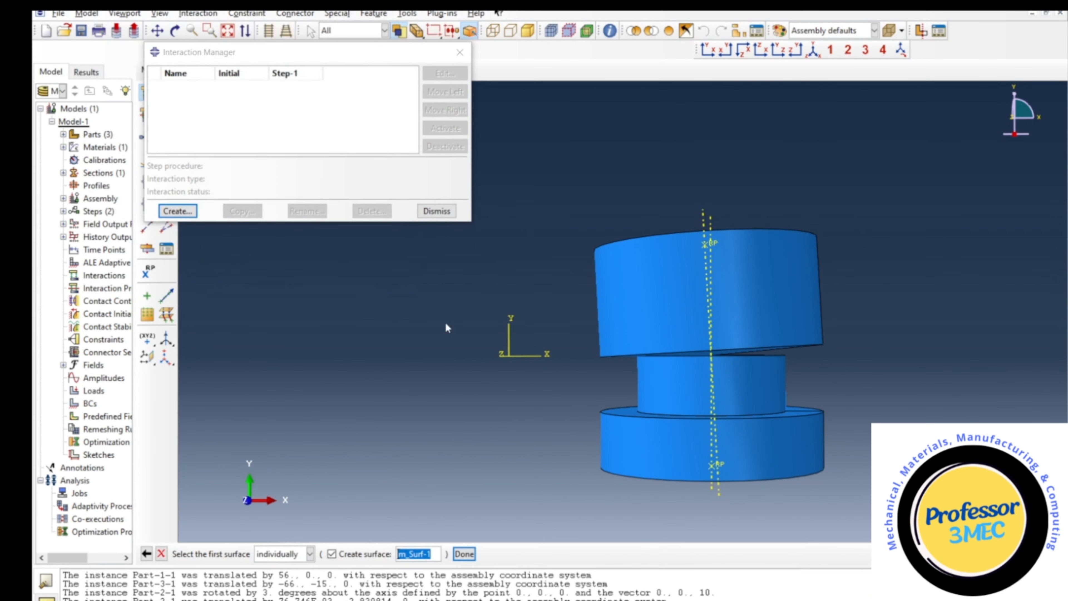
left_click(756, 355)
left_click(464, 554)
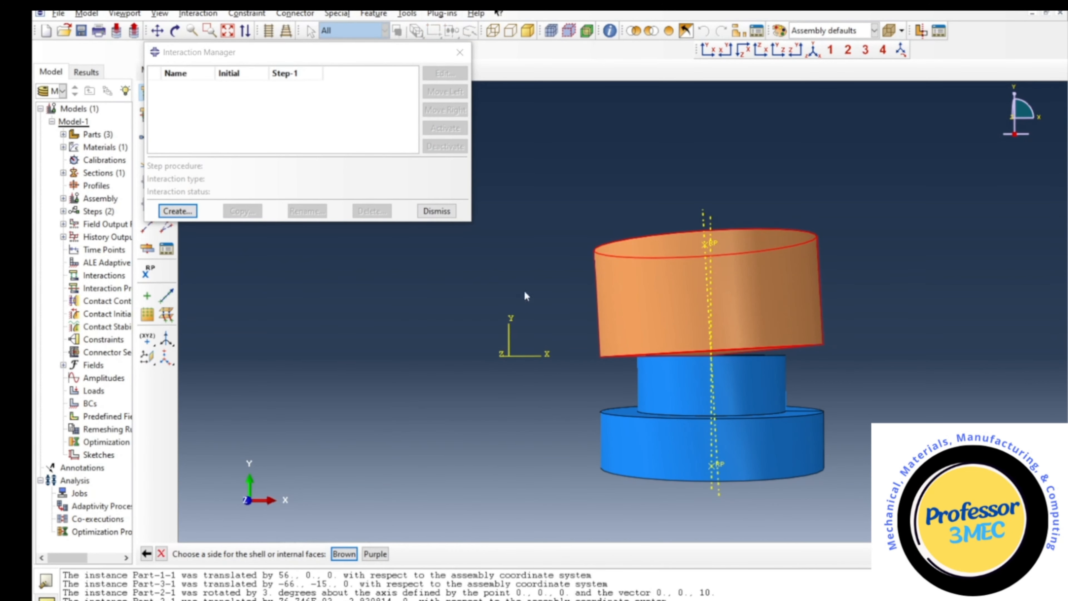
left_click(344, 554)
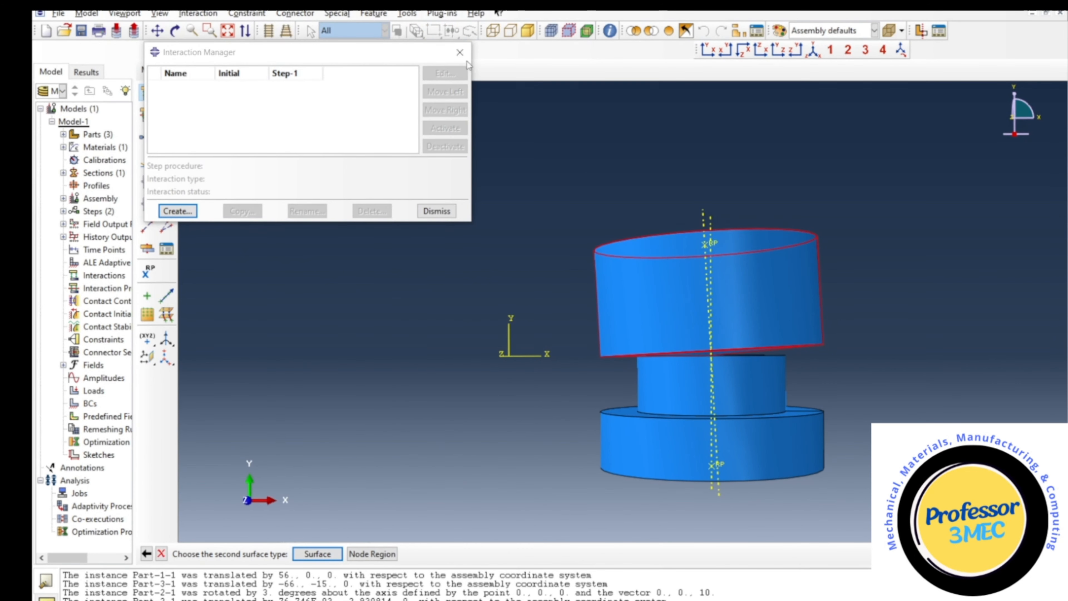
Assign the workpiece's top face under the tilted tool as the second contact surface
left_click(175, 30)
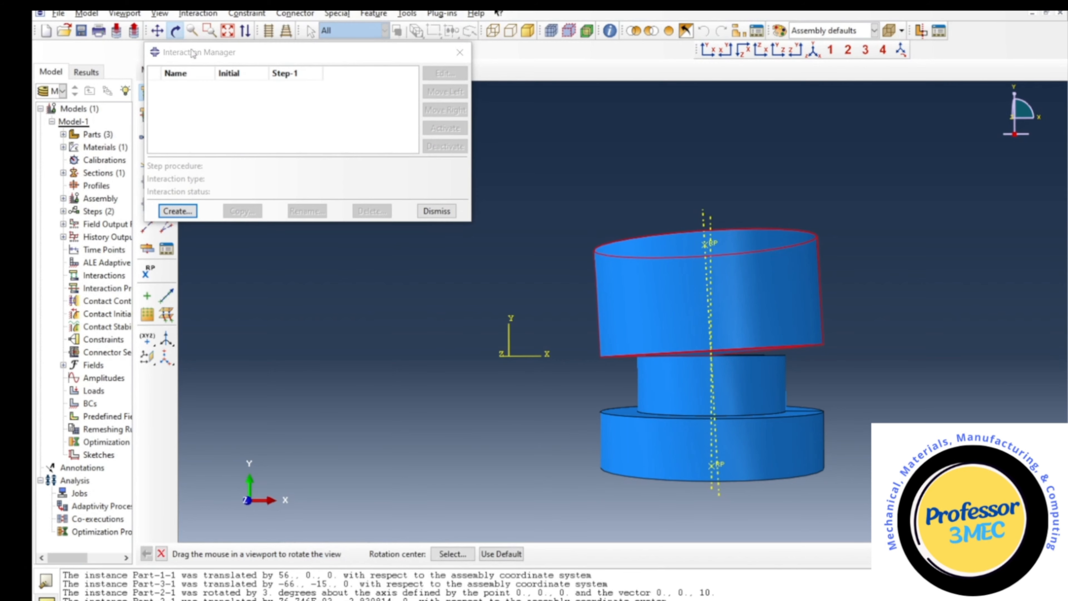
left_click_drag(690, 377, 705, 398)
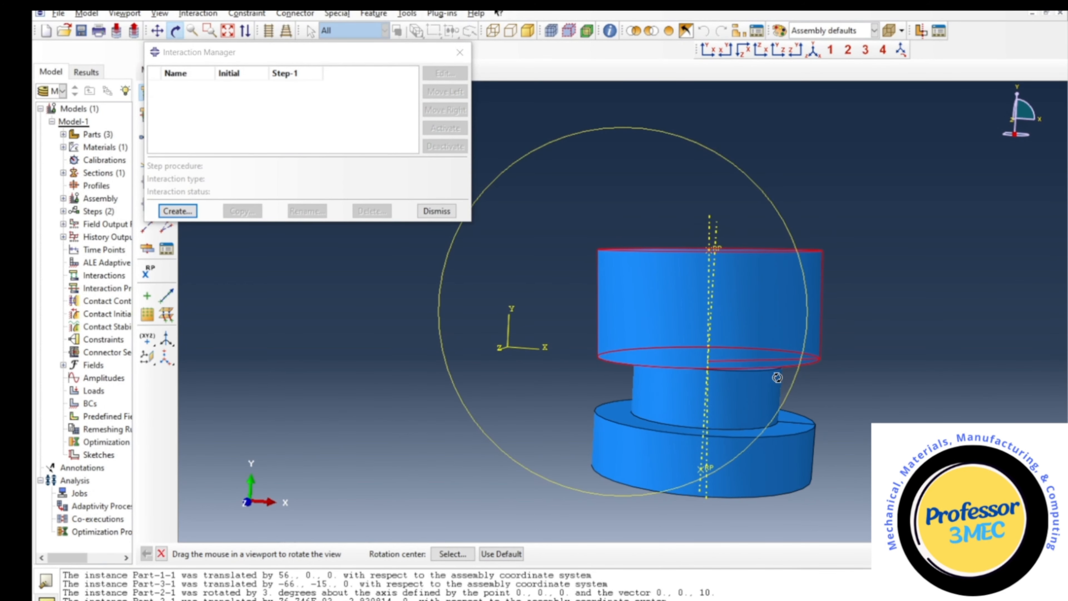
scroll(769, 370, "down", 5)
scroll(762, 370, "down", 3)
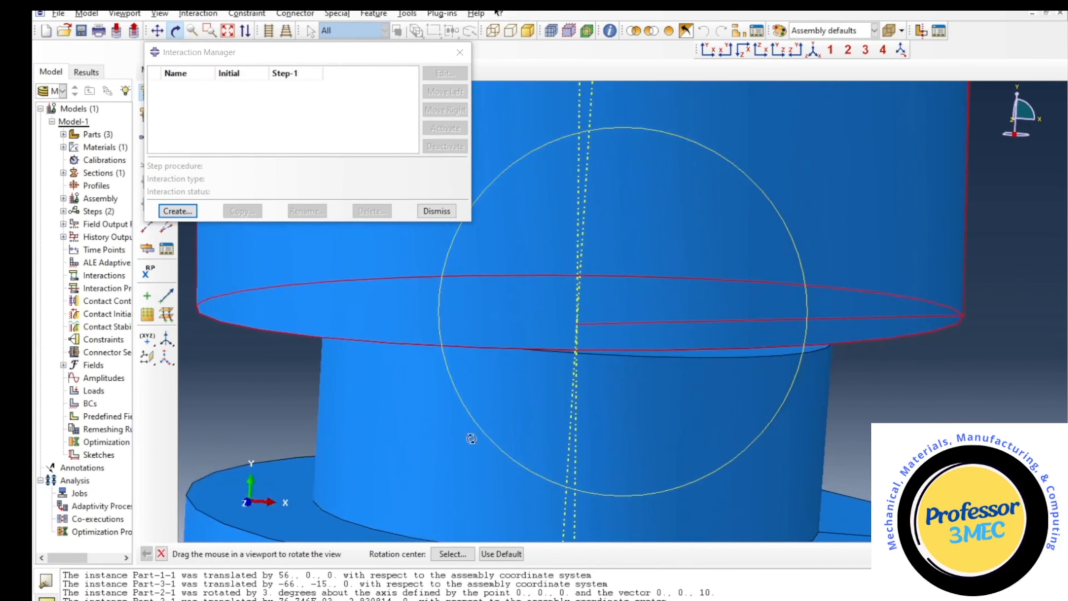
left_click(176, 35)
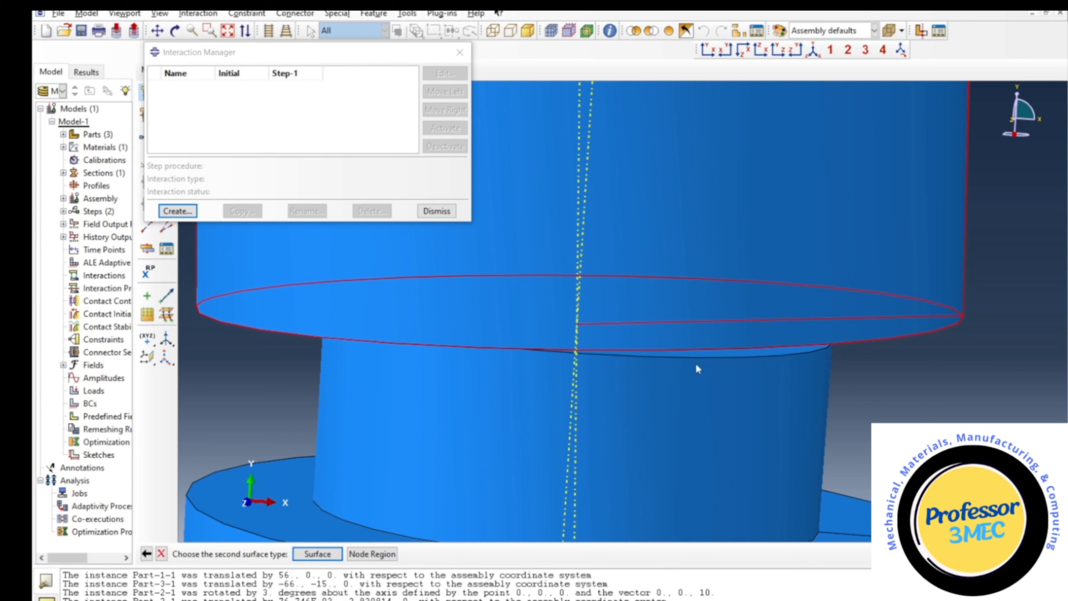
left_click(316, 554)
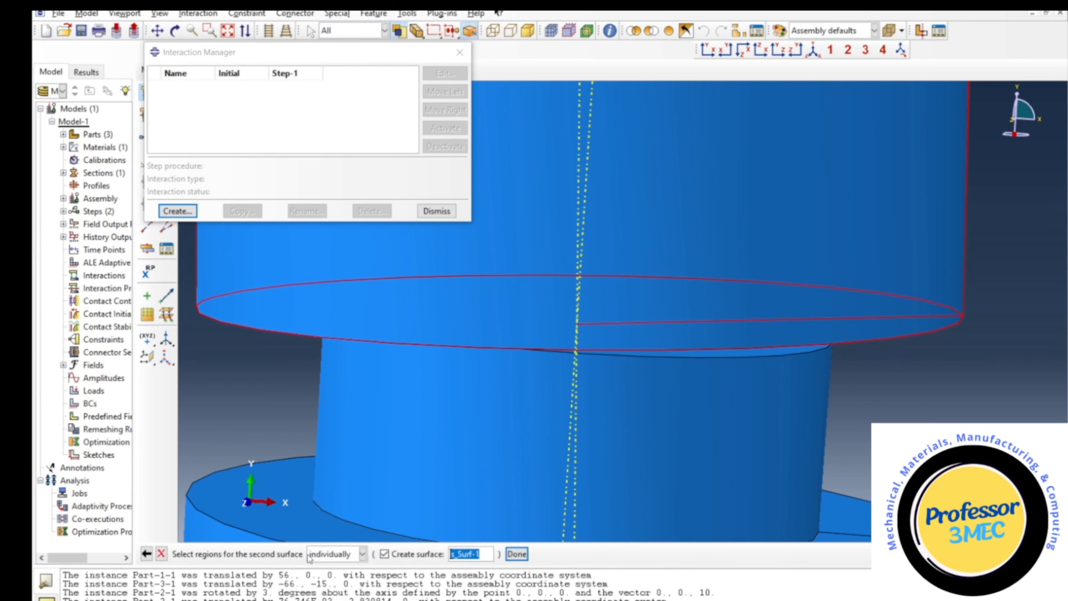
left_click(753, 361)
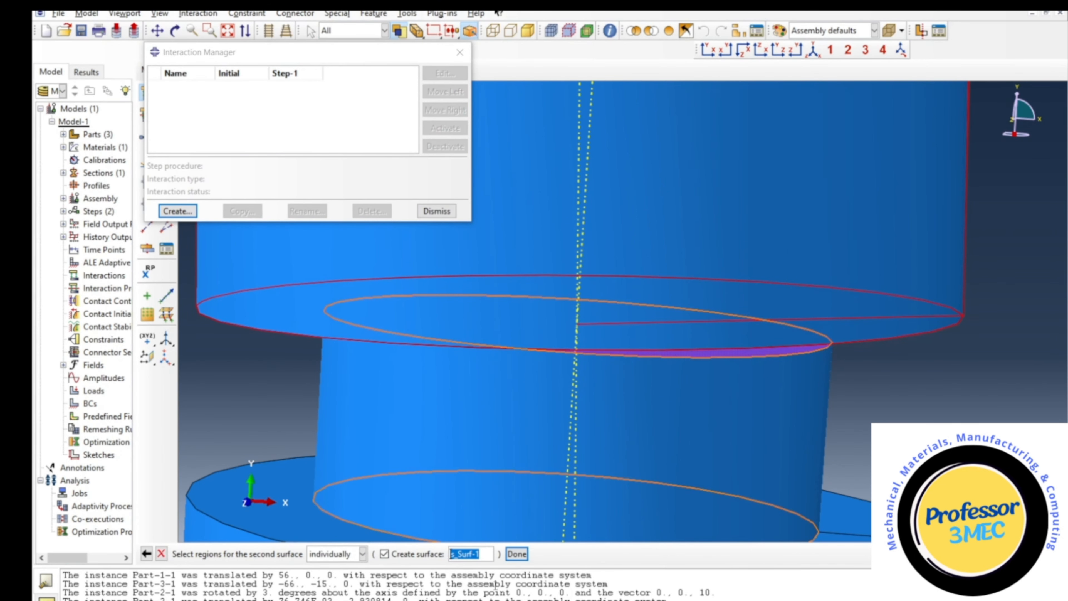
left_click(516, 554)
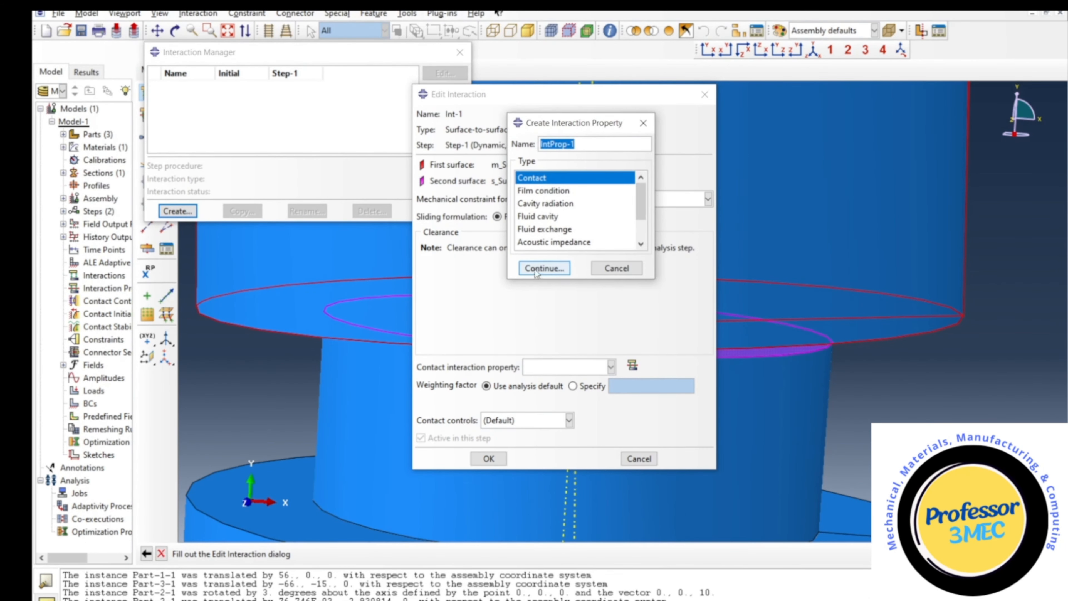
Create a Contact interaction property with Penalty tangential behavior and a friction coefficient of 0.15
left_click(536, 269)
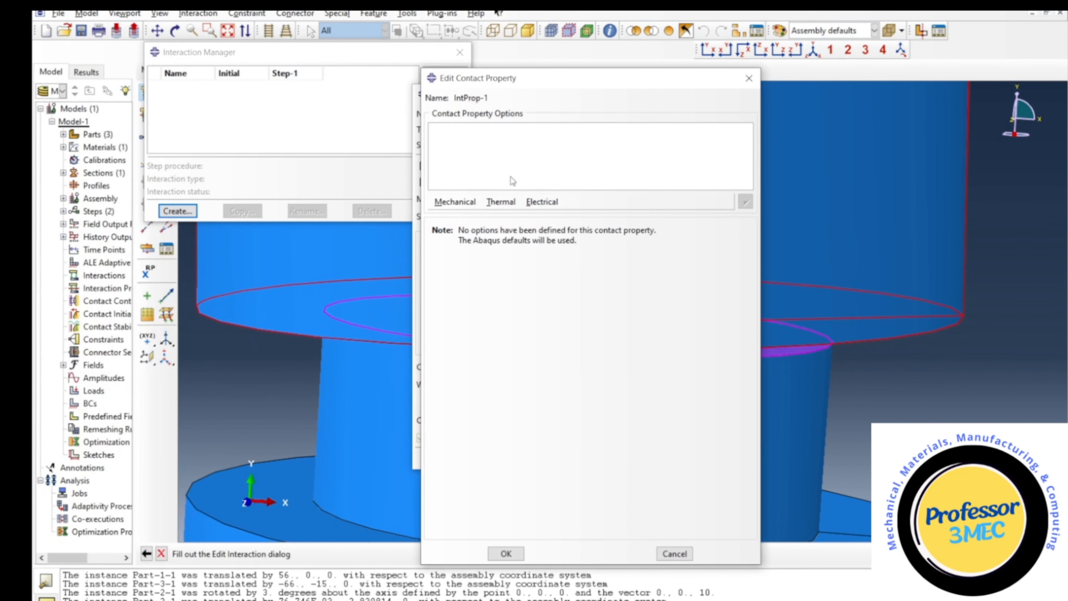
left_click(455, 202)
left_click(458, 217)
left_click(646, 243)
left_click(539, 270)
left_click(443, 385)
type("0.15")
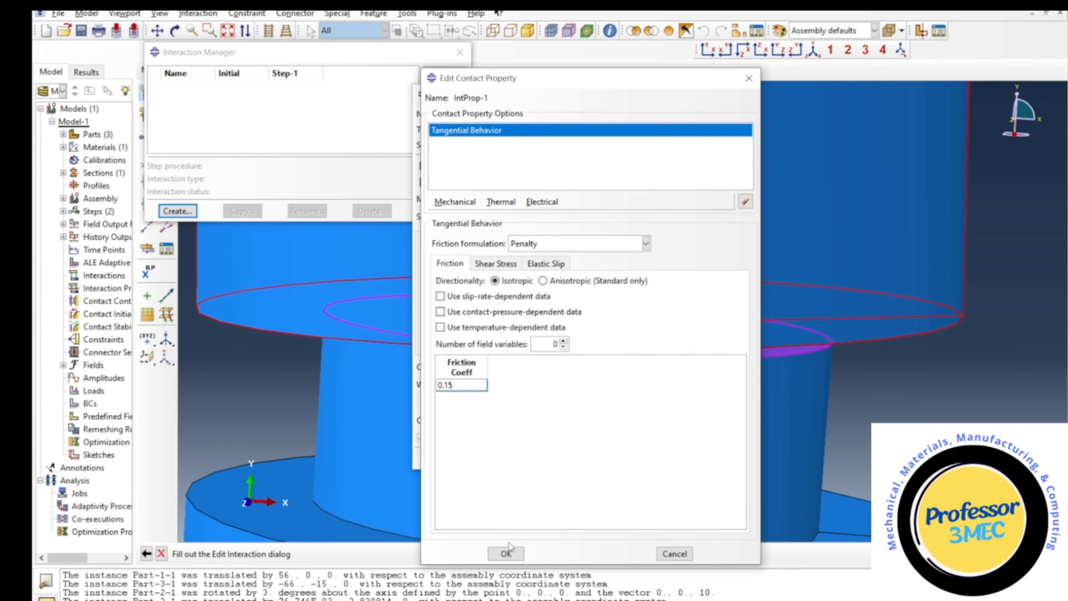
left_click(508, 554)
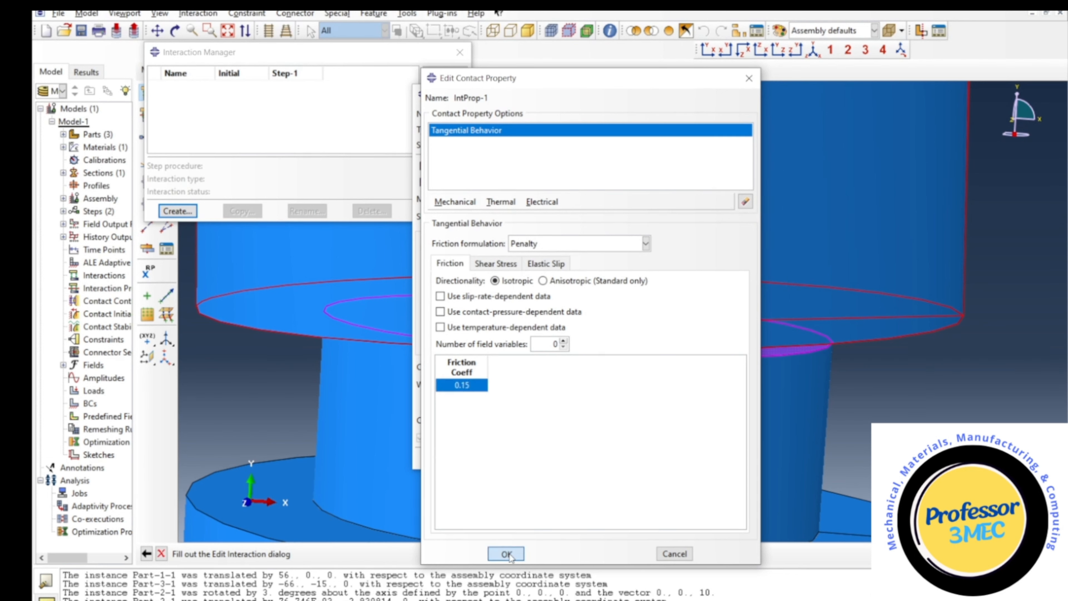
Add "Hard" Contact normal behavior with separation allowed to the property, and accept the upper tool–workpiece interaction
left_click(455, 202)
left_click(452, 229)
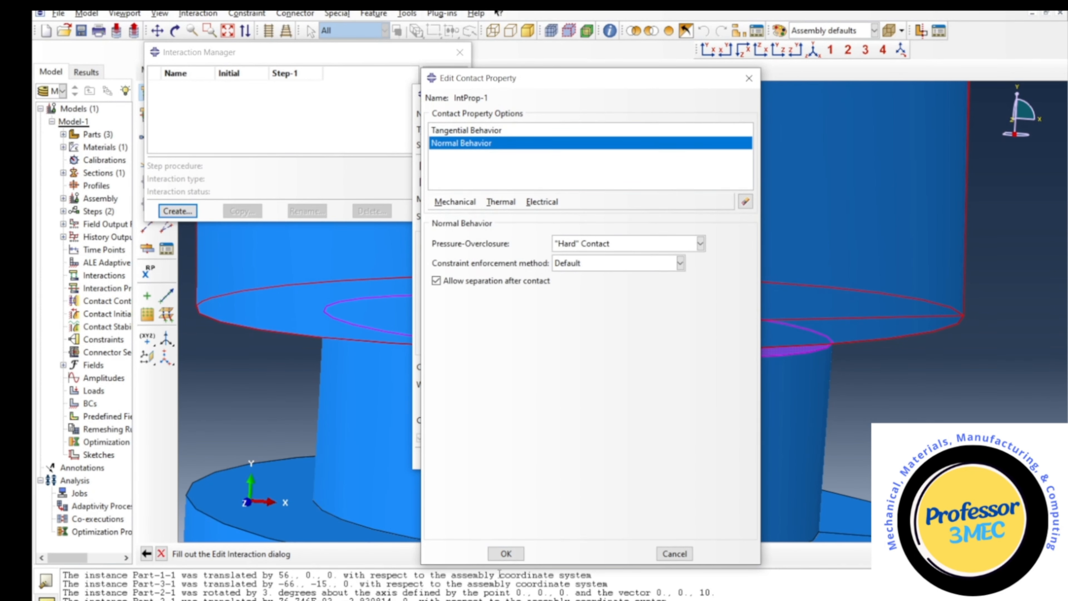
left_click(506, 553)
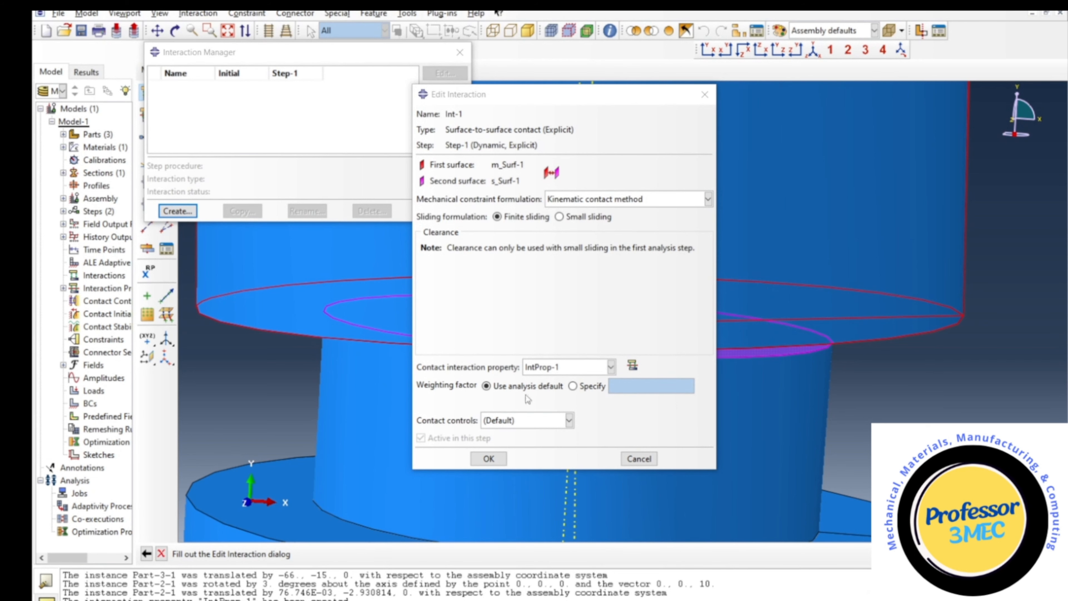
left_click(489, 459)
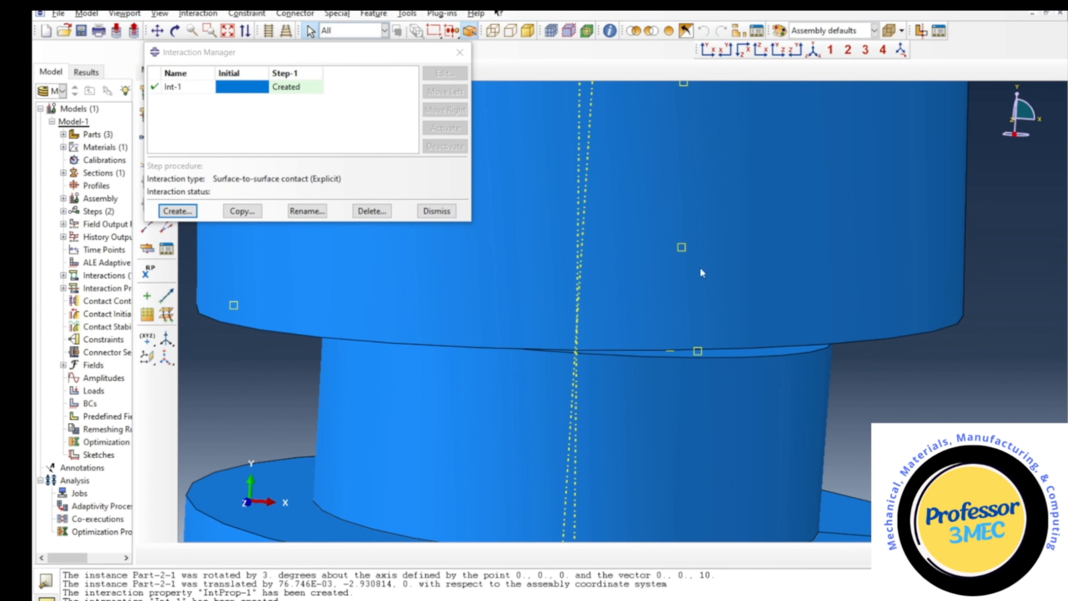
scroll(702, 273, "down", 4)
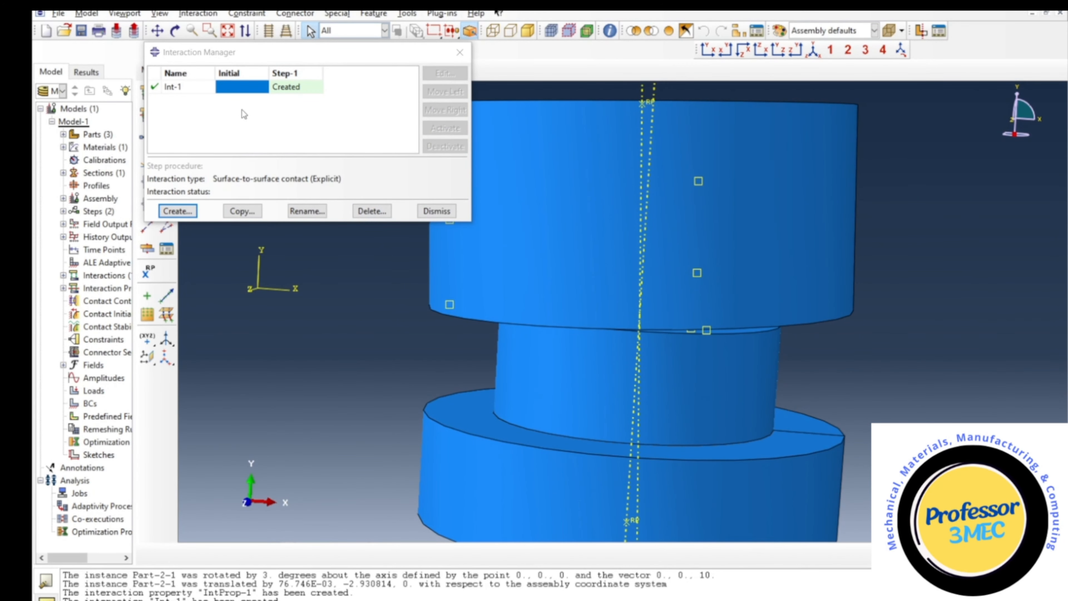
Start a second Surface-to-surface contact (Explicit) interaction in Step-1, using the Brown side of the lower tool as the first surface
left_click(178, 211)
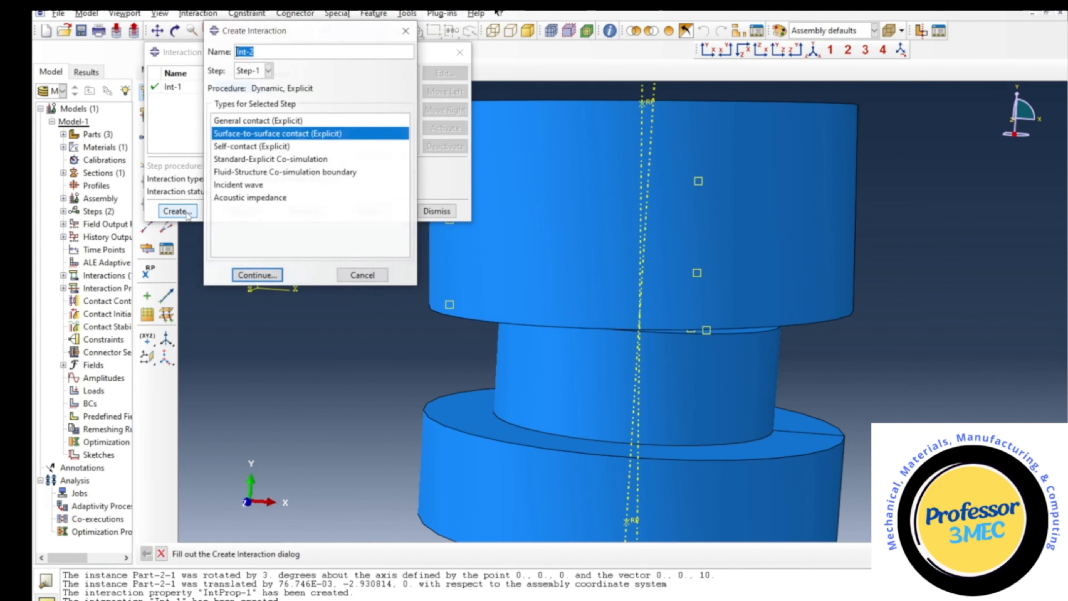
left_click(257, 276)
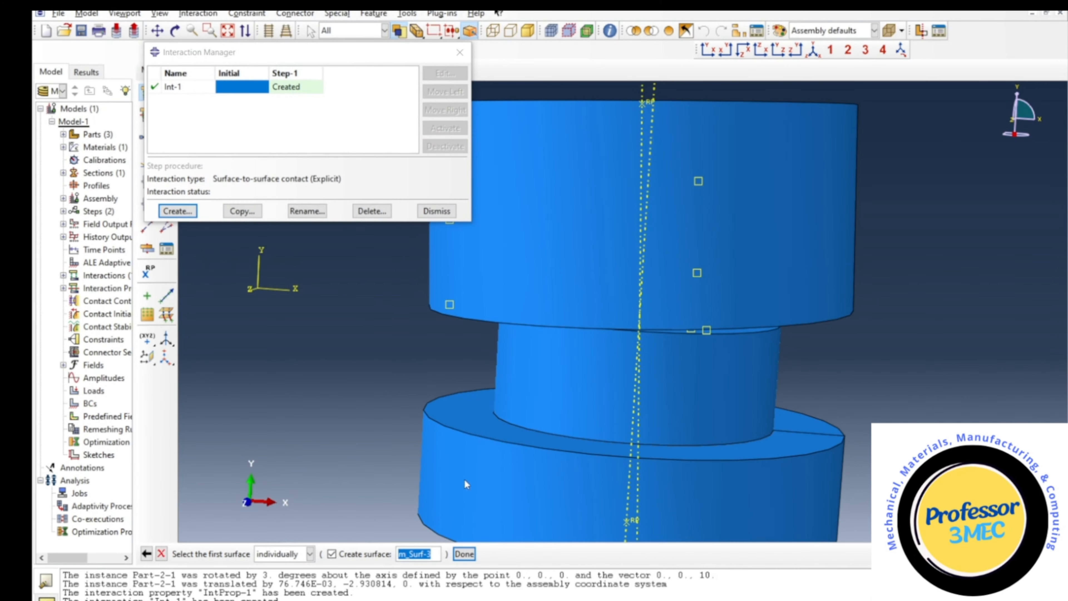
left_click(472, 415)
left_click(459, 554)
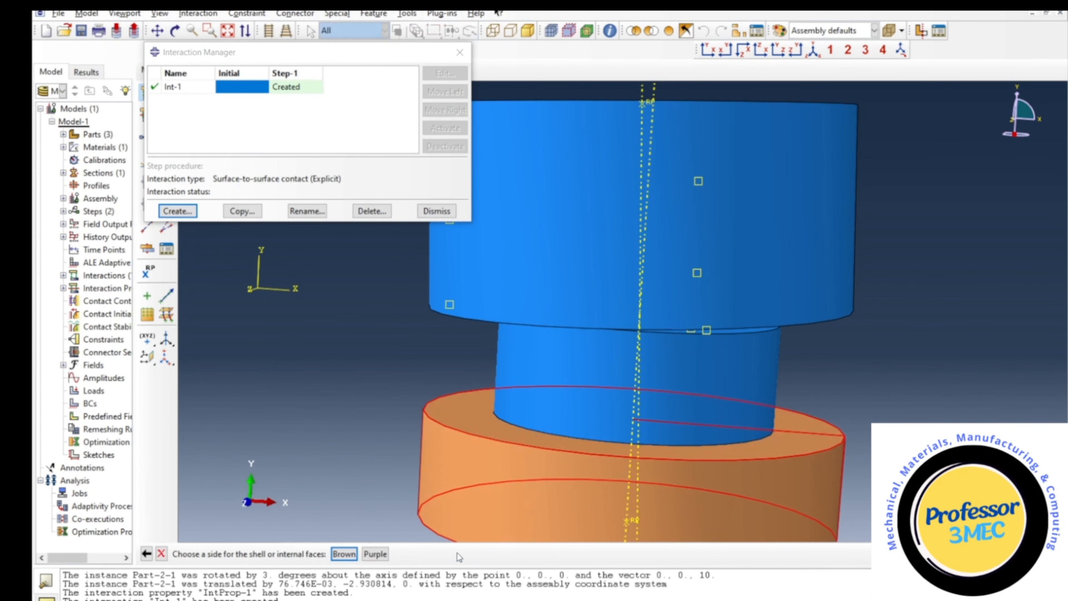
left_click(345, 554)
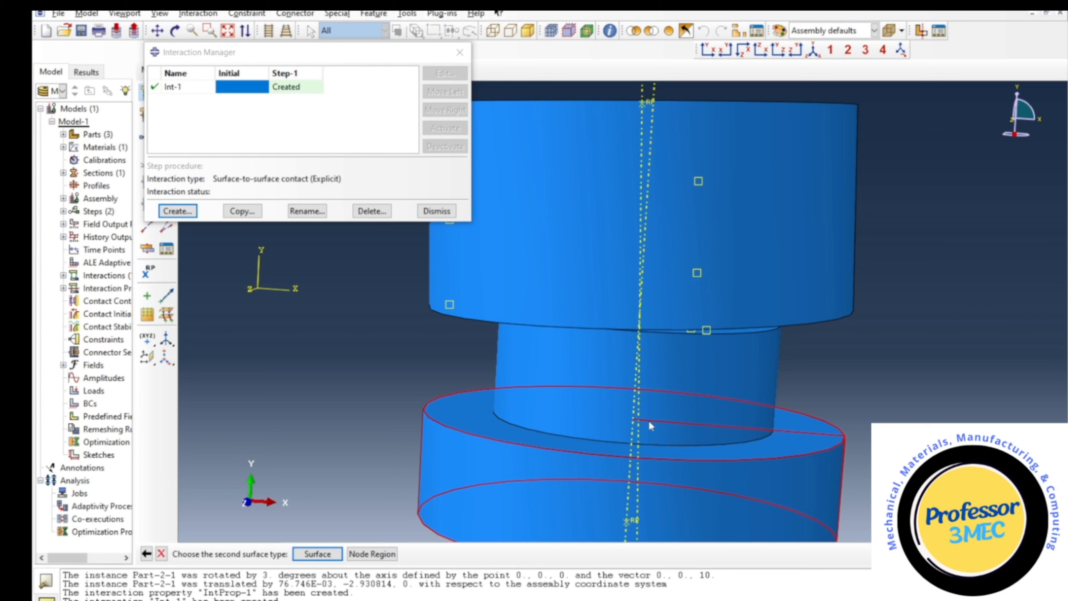
Choose Surface as the second contact region type, temporarily hiding the Part-1-1 instance and restoring it to the display
left_click(737, 30)
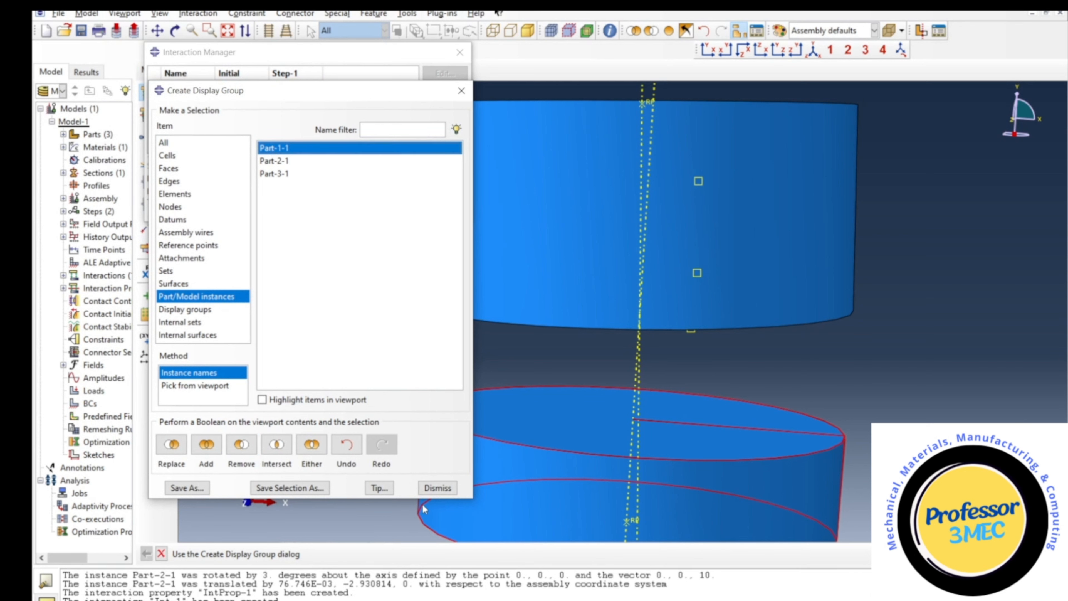
left_click(438, 489)
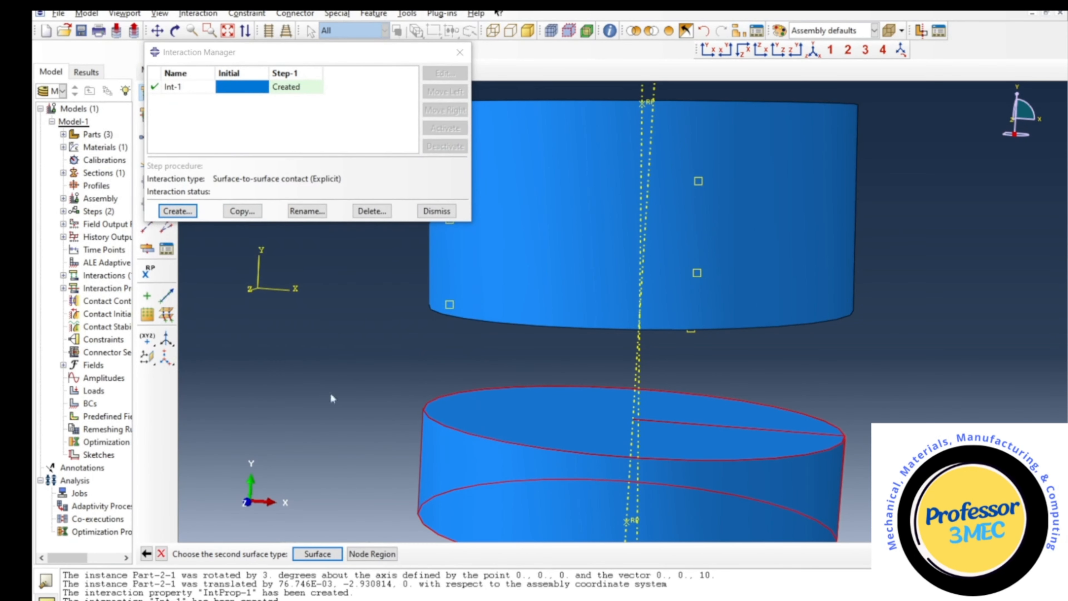
left_click(324, 549)
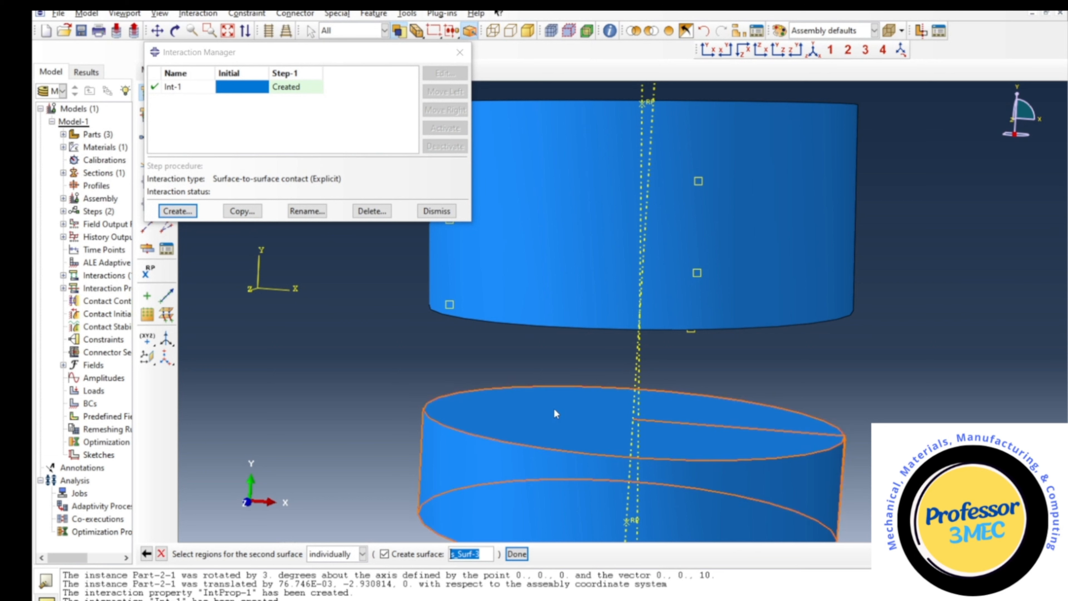
left_click(581, 357)
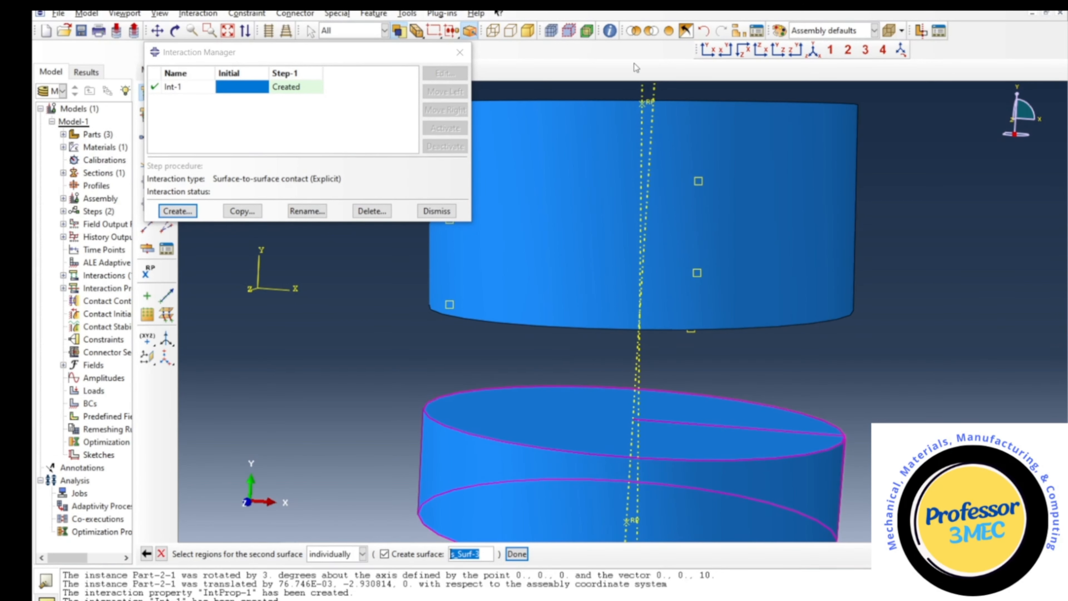
left_click(739, 31)
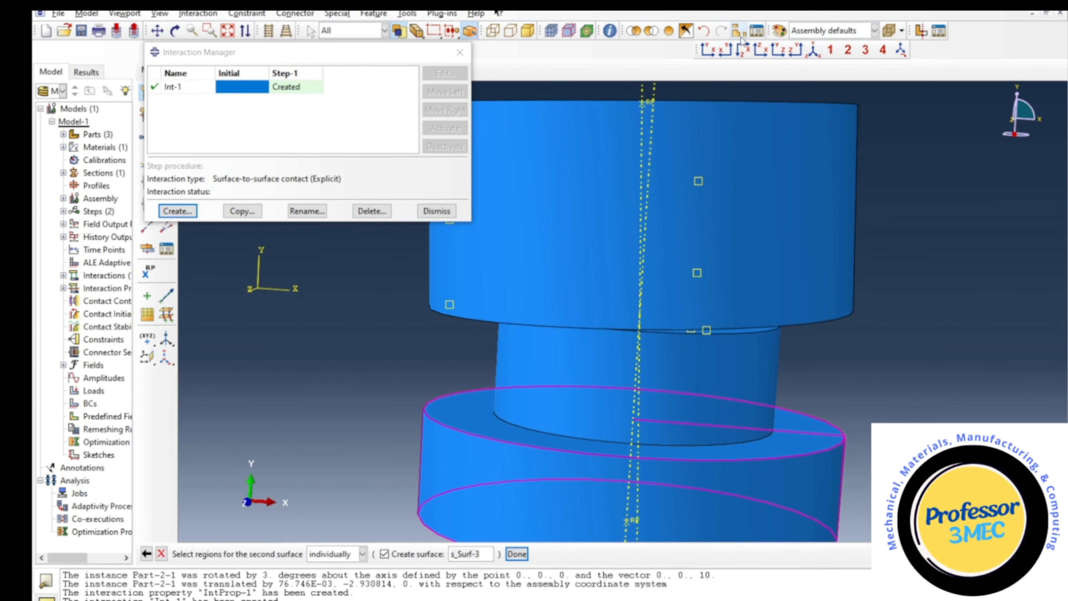
Remove the lower tool instance Part-3-1 from the display to expose the workpiece's underside
left_click(739, 33)
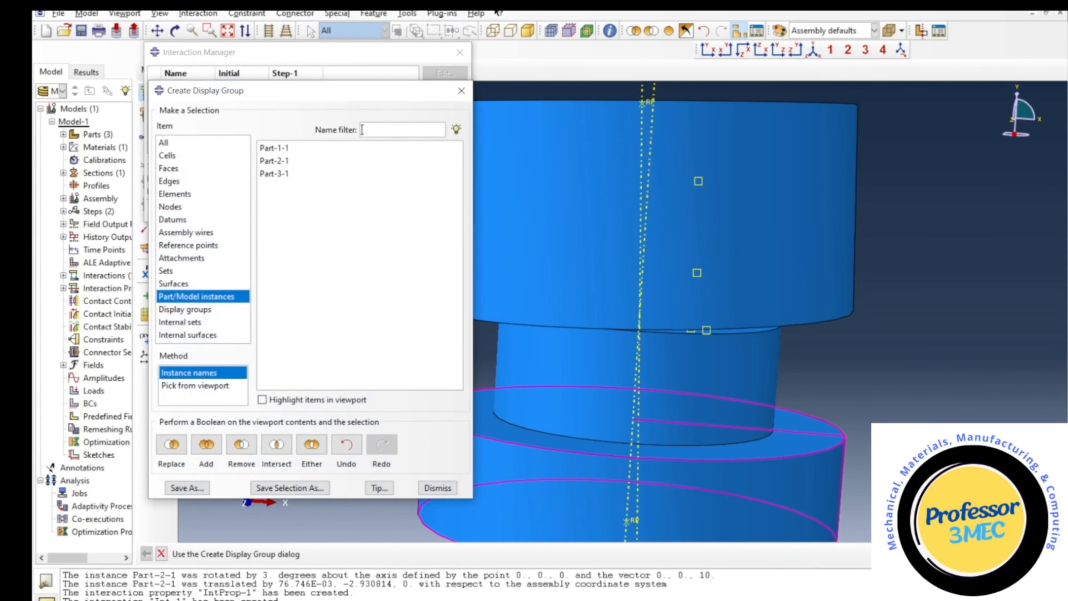
left_click(269, 174)
left_click(241, 444)
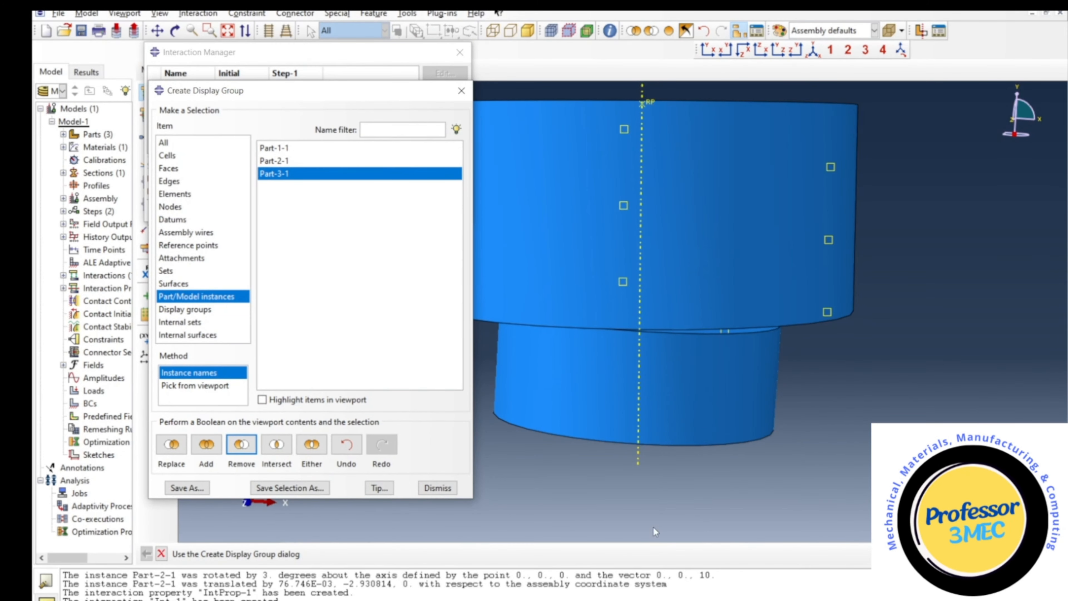
left_click(438, 488)
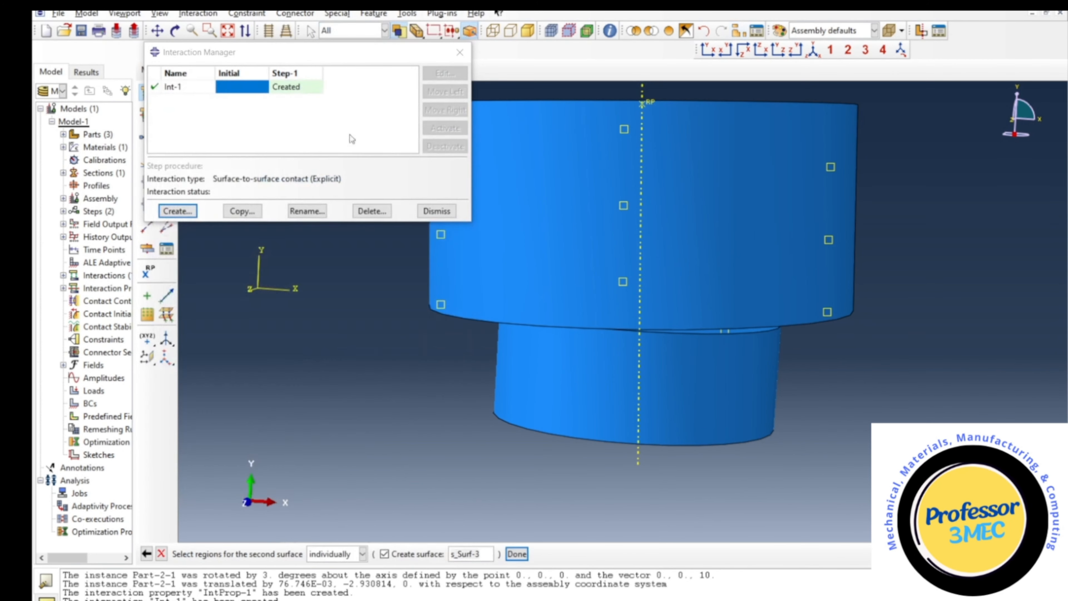
Assign the workpiece's bottom face as the second contact surface and accept the interaction with the IntProp-1 property
left_click(175, 30)
left_click_drag(594, 426, 622, 345)
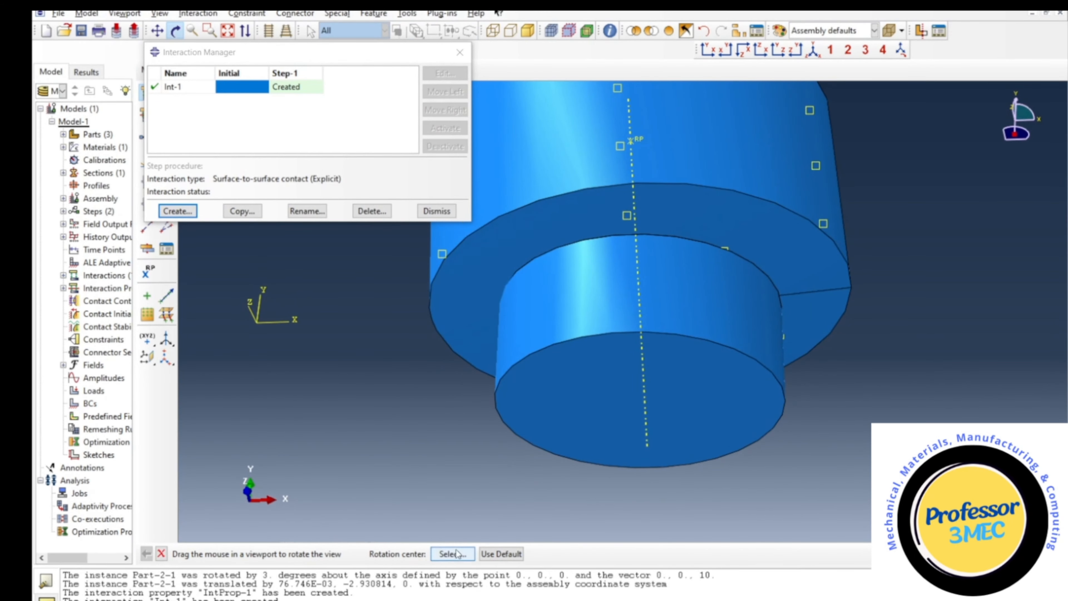
left_click(162, 554)
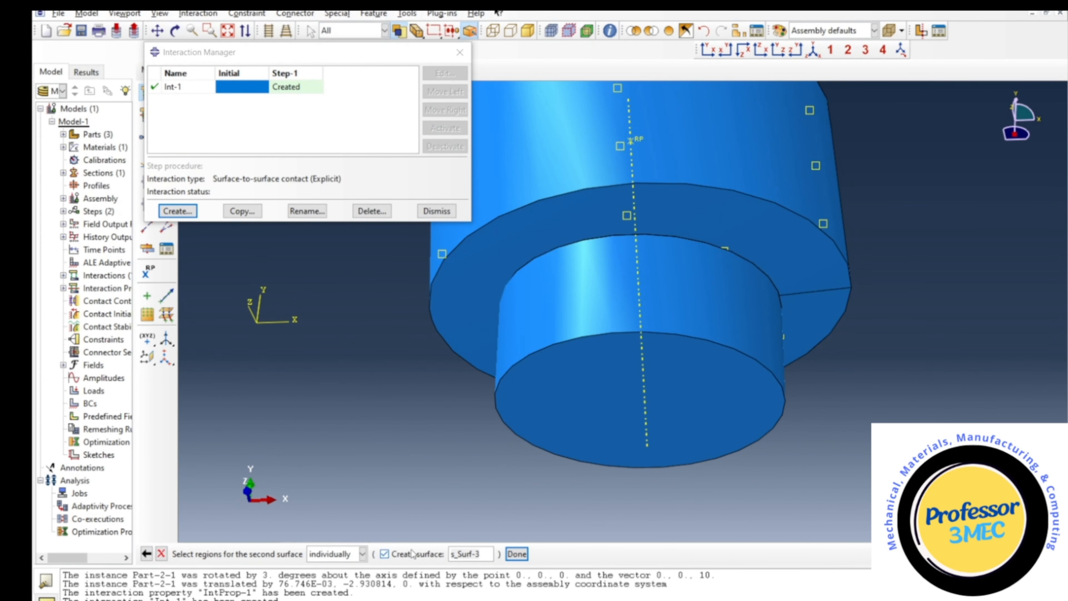
left_click(671, 421)
left_click(517, 554)
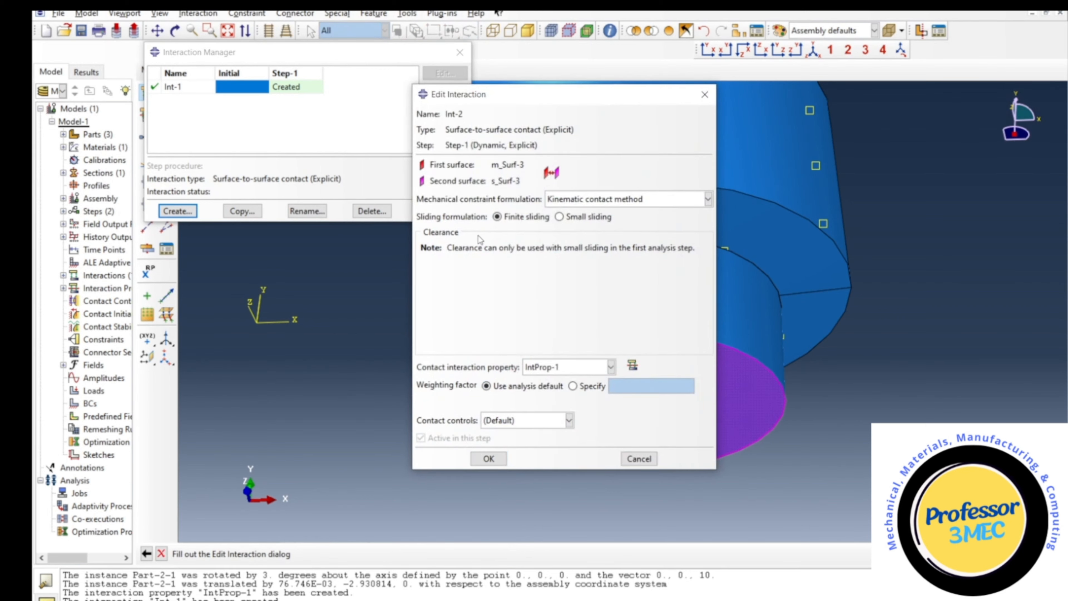
left_click(488, 458)
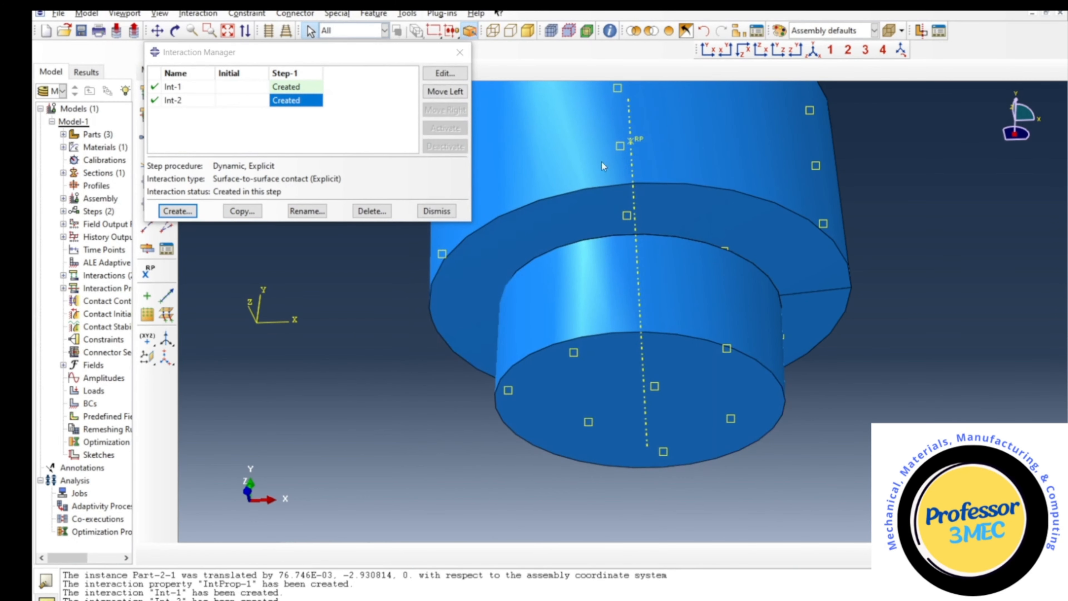
Restore all instances to the display and view the assembly from above
left_click(669, 32)
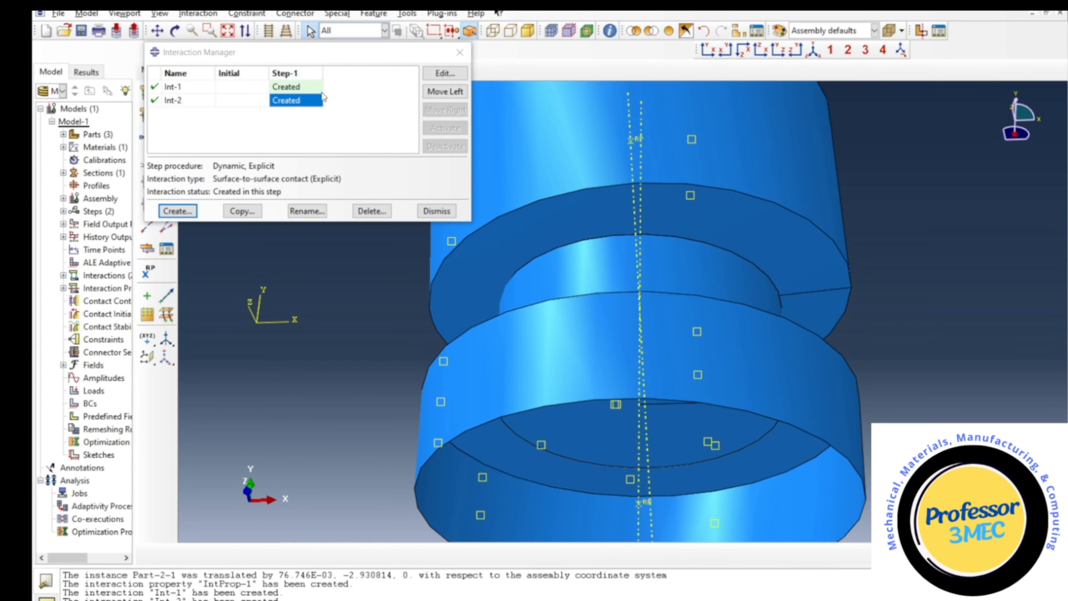
left_click(175, 30)
left_click_drag(609, 275, 577, 467)
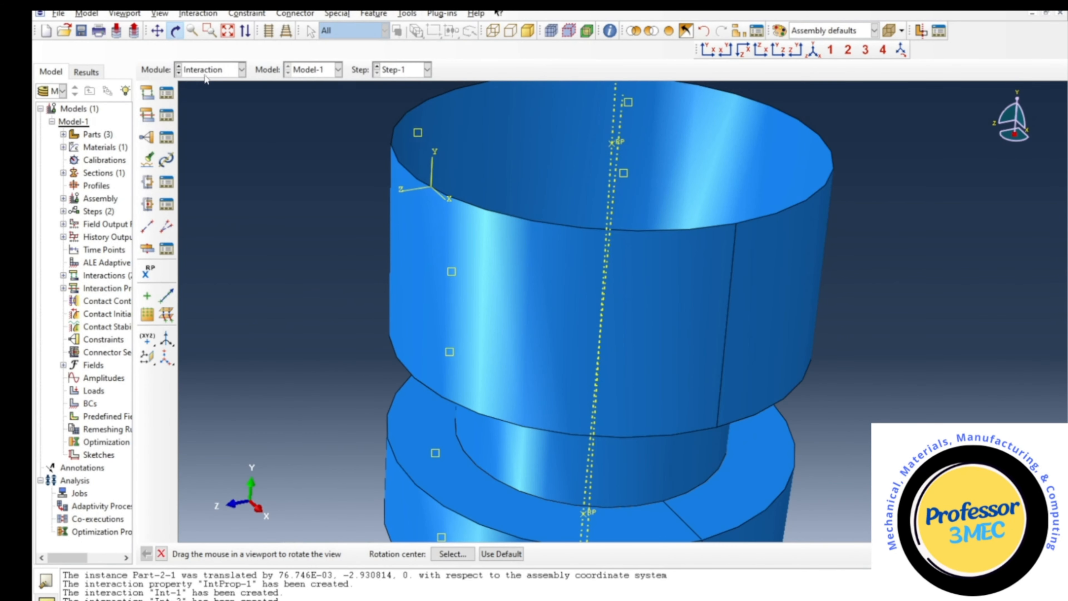
In the Load module, create a Displacement/Rotation boundary condition in Step-1 on the upper tool's reference point
left_click(242, 70)
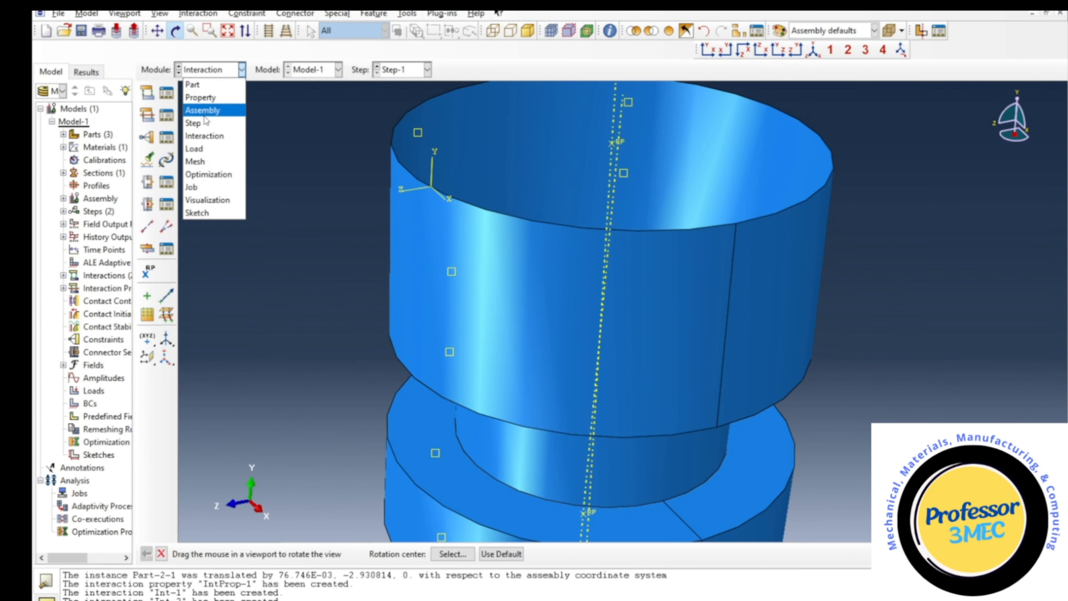
left_click(197, 149)
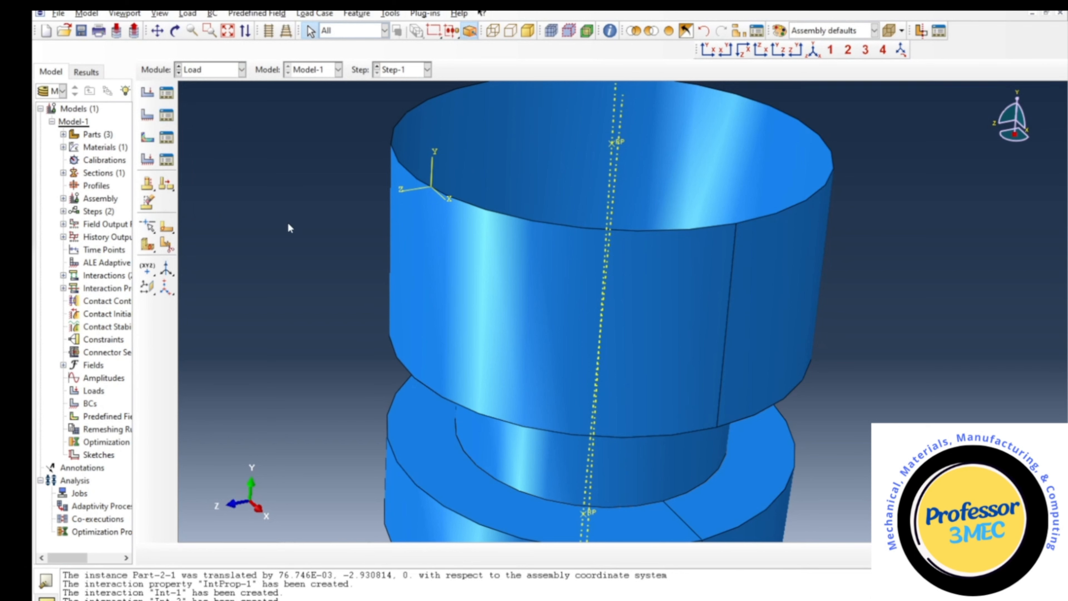
left_click(167, 115)
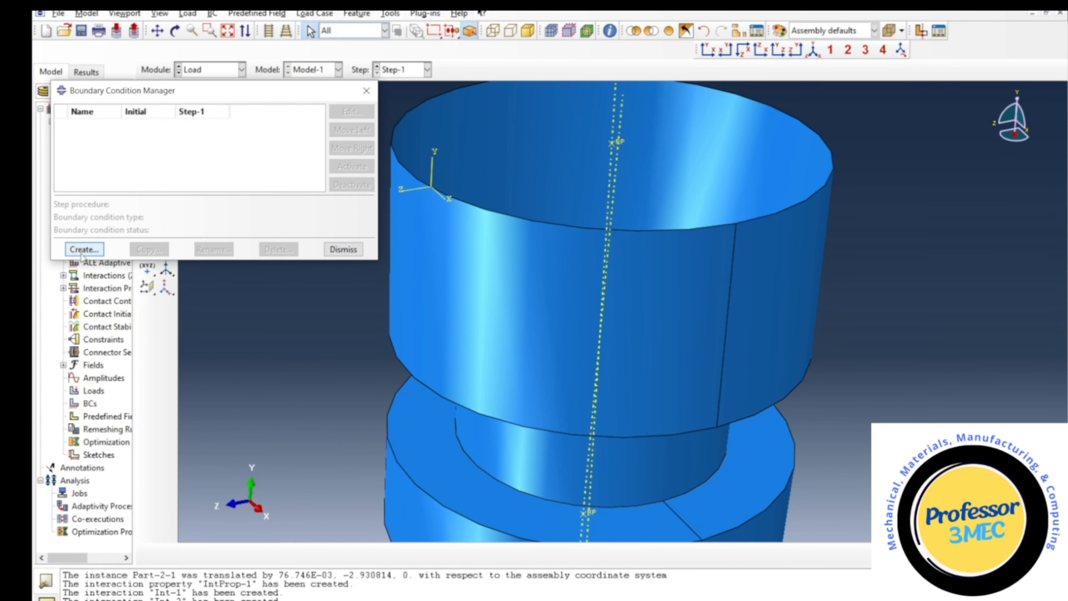
left_click(86, 250)
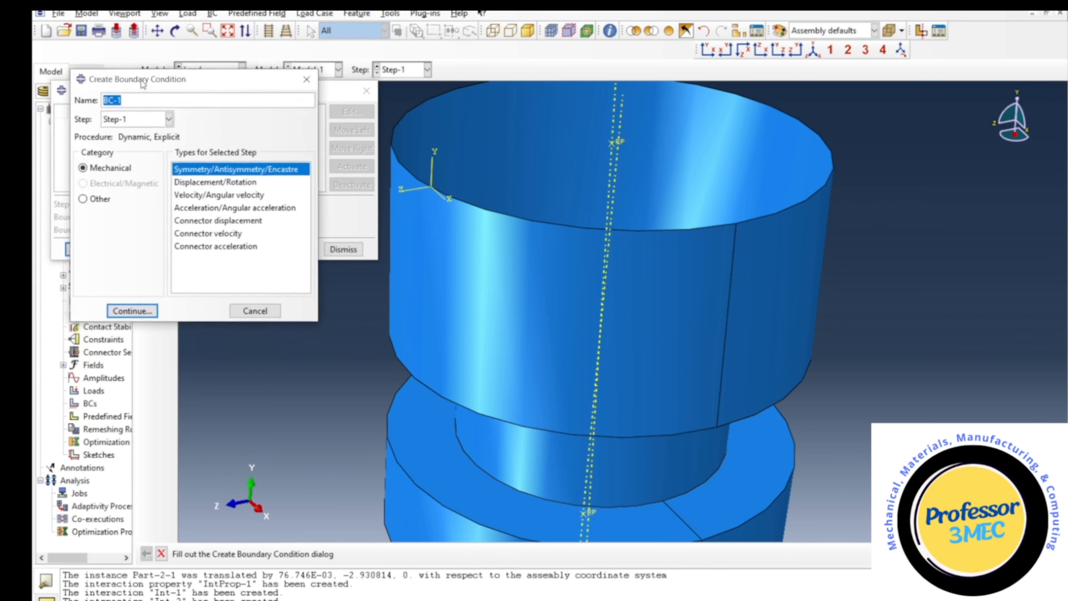
left_click(209, 174)
left_click(167, 296)
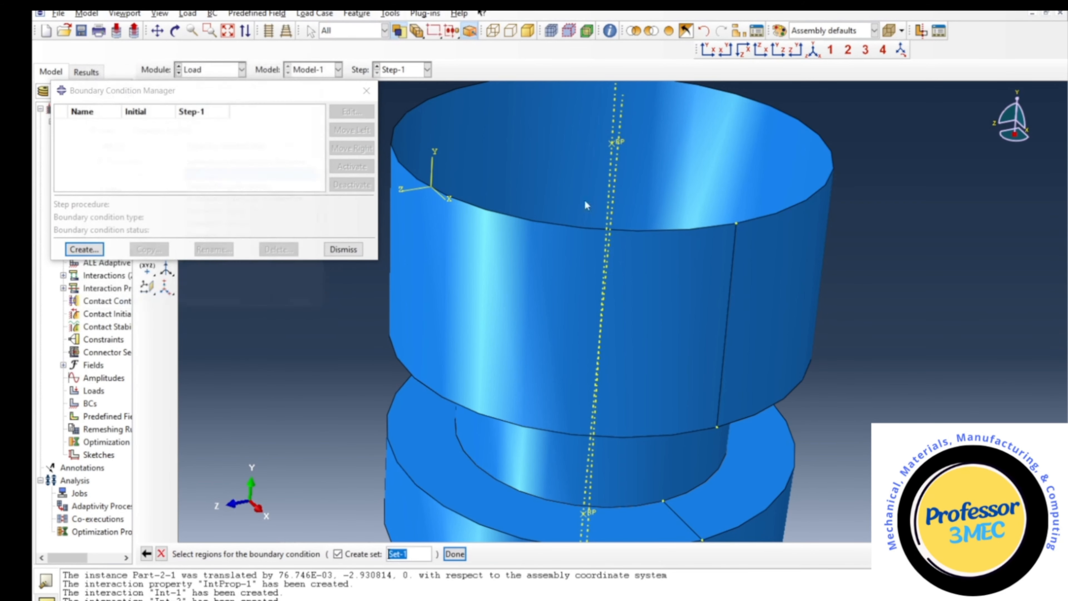
left_click(620, 141)
left_click(455, 554)
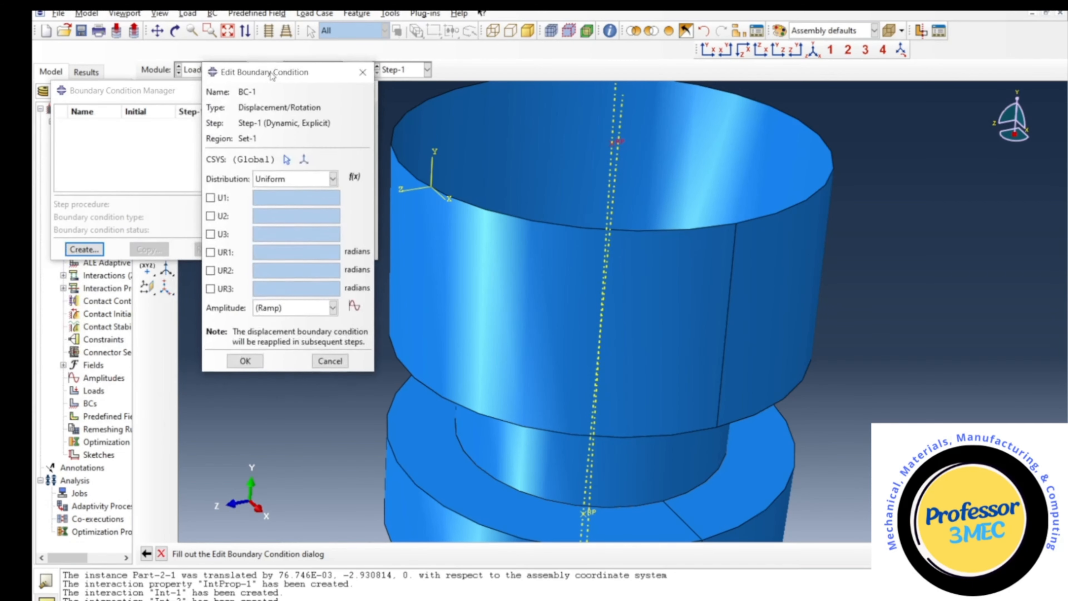
Set U1, U2, U3, UR1 and UR3 to 0, leave UR2 free, and accept the boundary condition
left_click(210, 194)
left_click(211, 212)
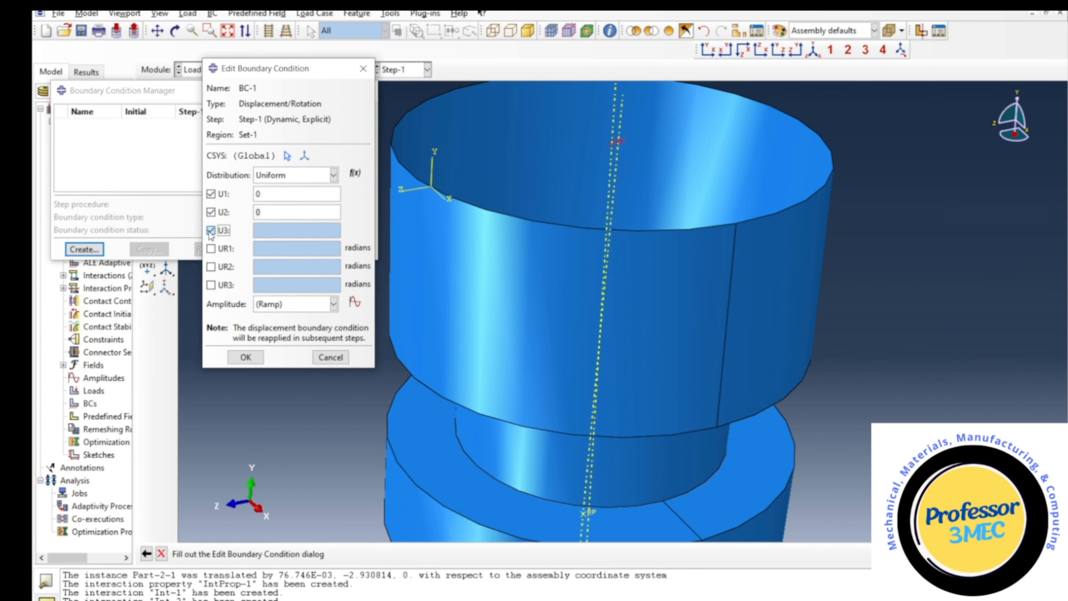
left_click(211, 230)
left_click(210, 248)
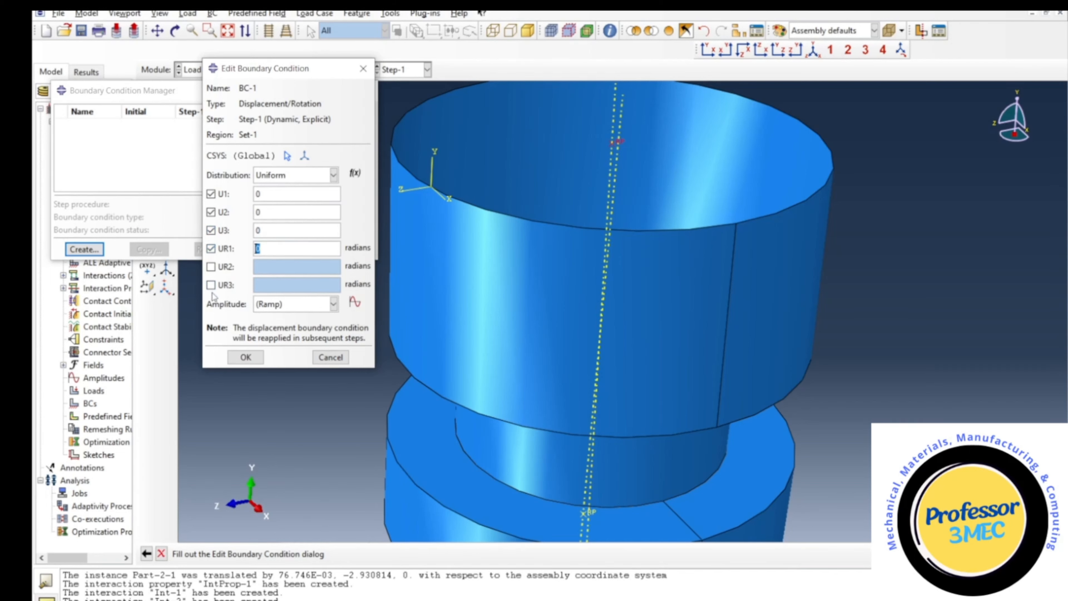
left_click(211, 285)
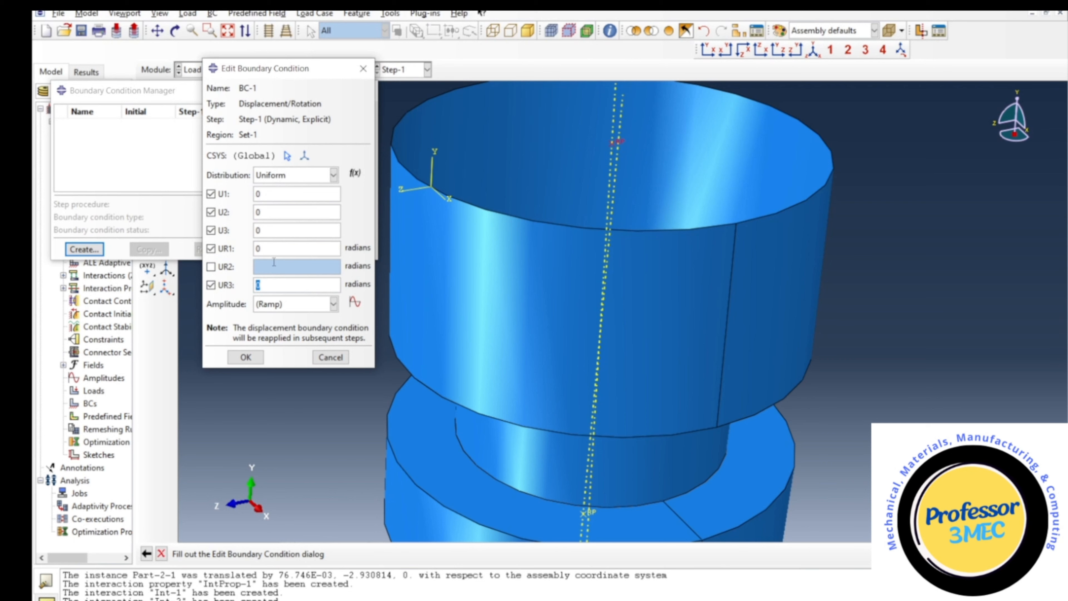
left_click(245, 357)
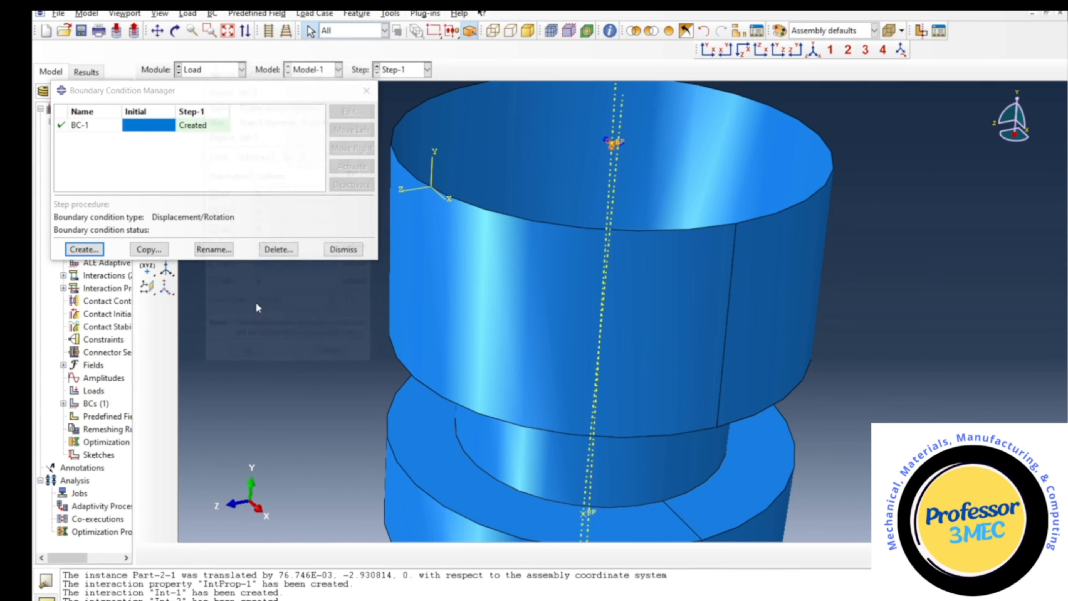
Create a Velocity/Angular velocity boundary condition in Step-1 on the upper tool's reference point
left_click(84, 249)
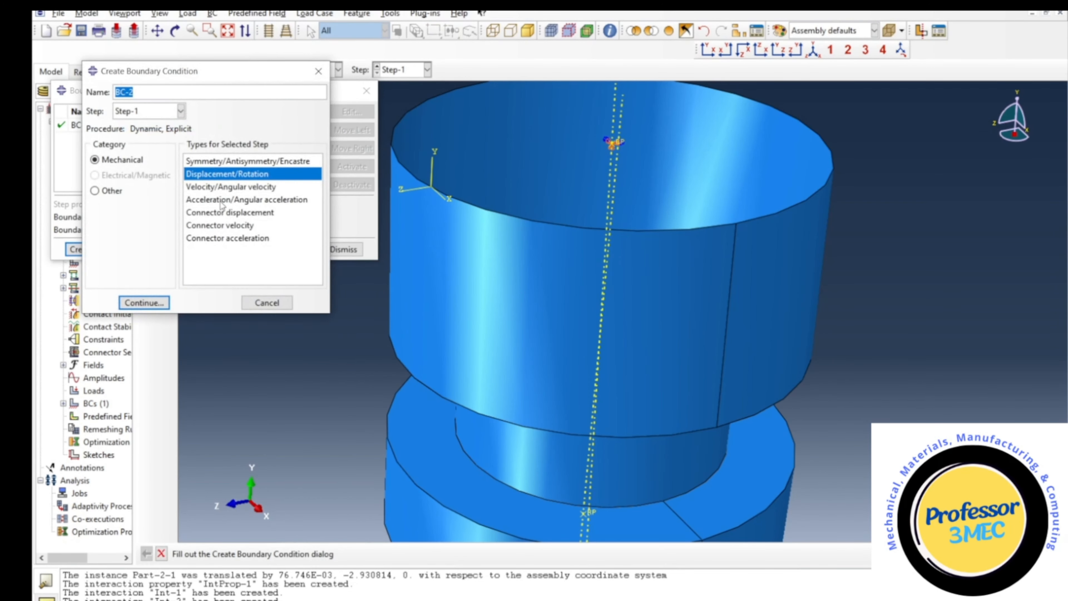
left_click(223, 188)
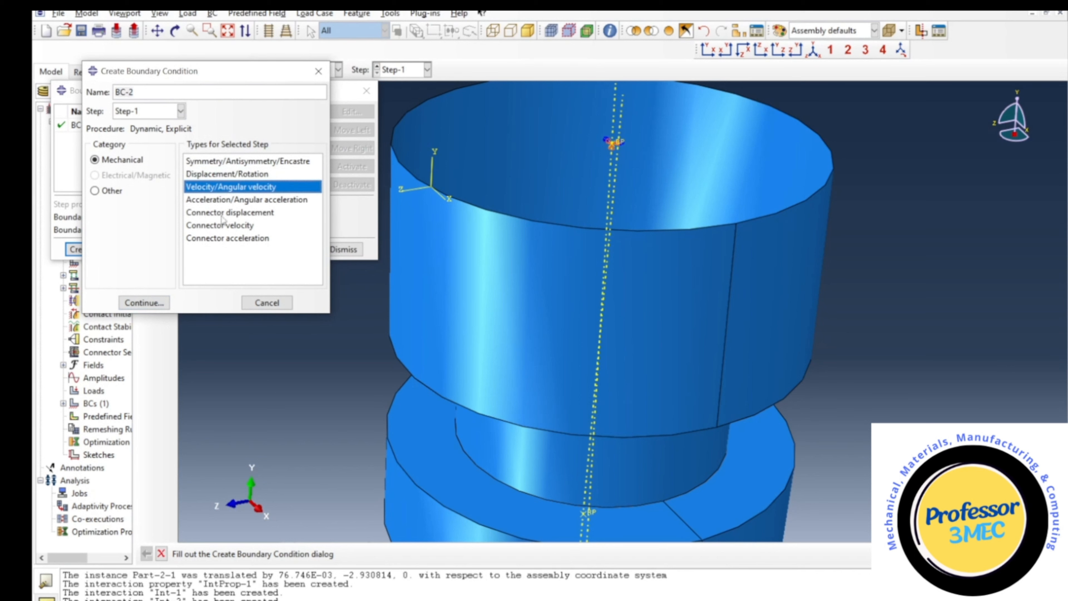
left_click(147, 301)
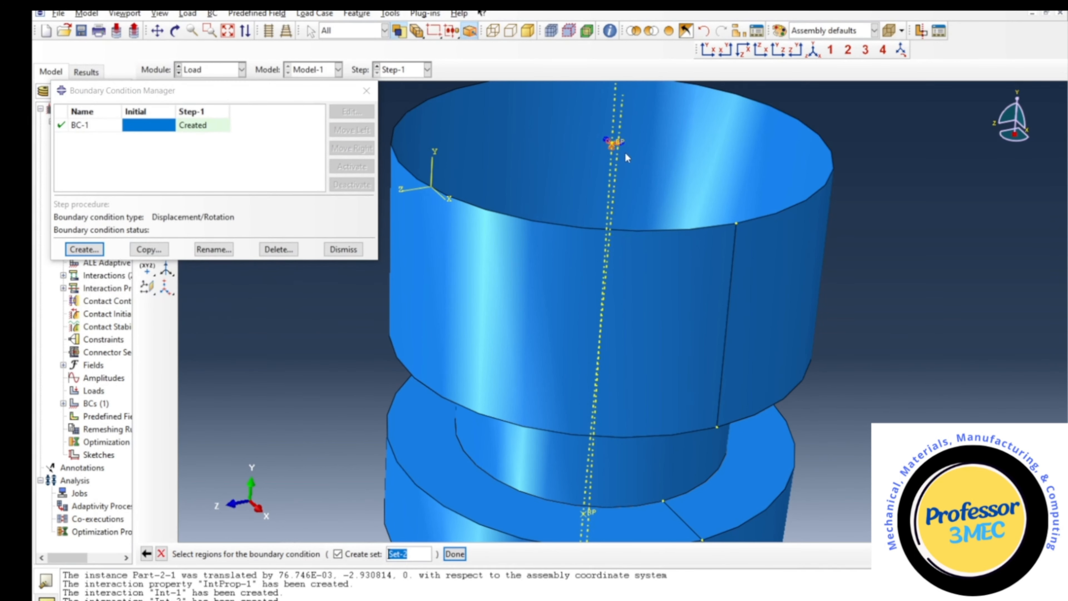
left_click(620, 144)
left_click(454, 554)
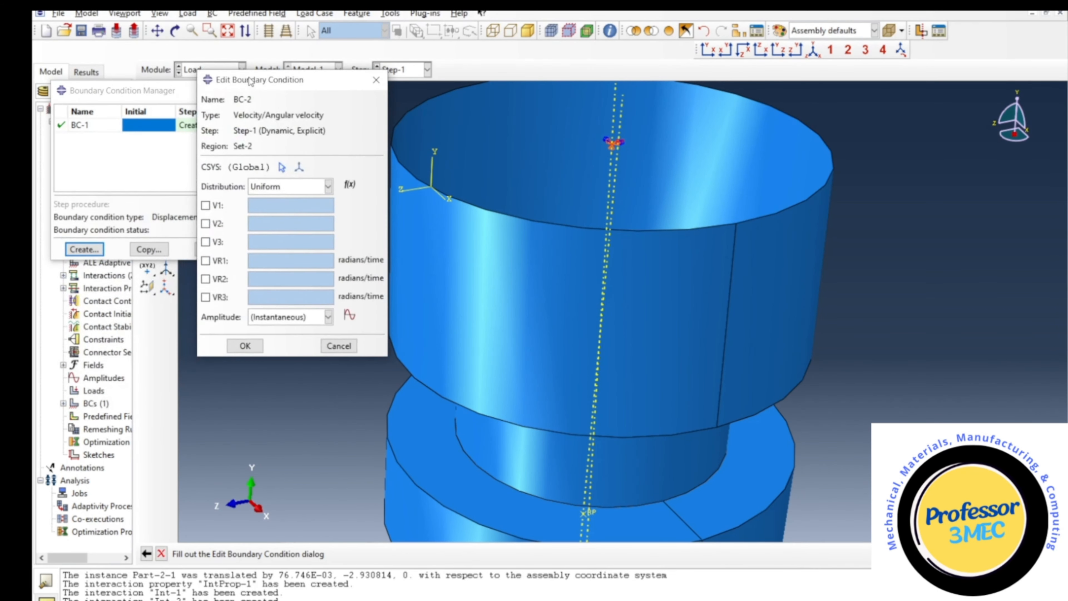
Keep the distribution uniform, enable VR2 in the velocity boundary condition, and open Calculator
left_click(260, 187)
left_click(270, 197)
left_click(206, 280)
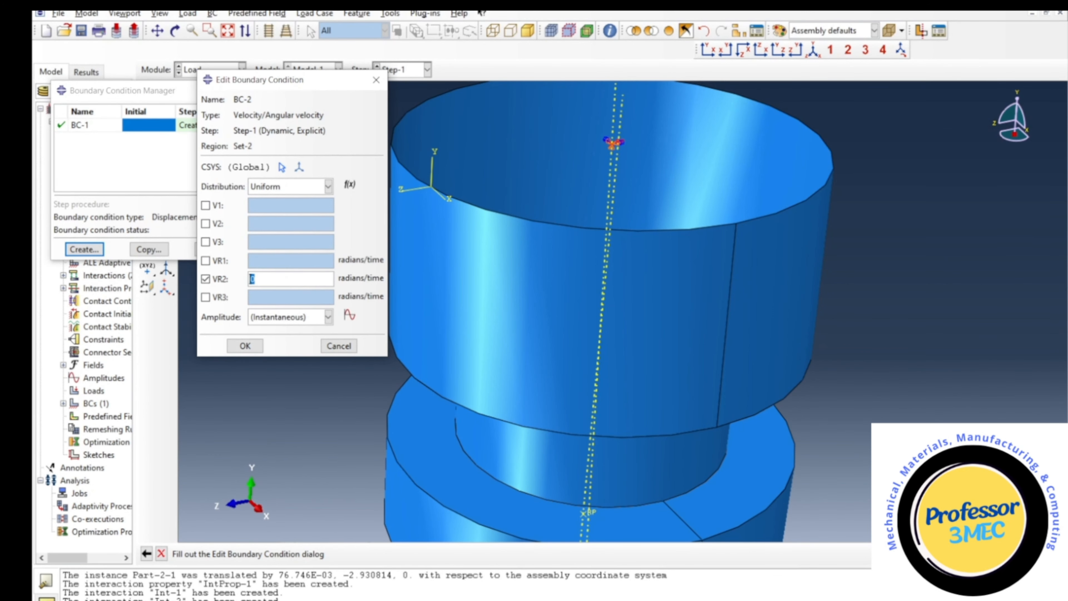
key("super")
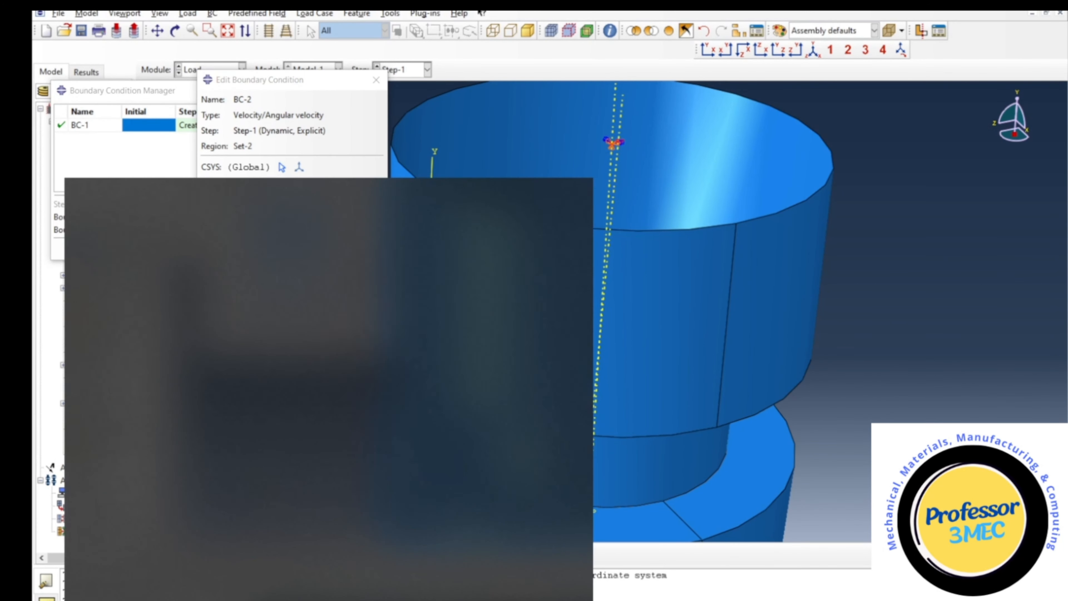
type("ca")
key("Return")
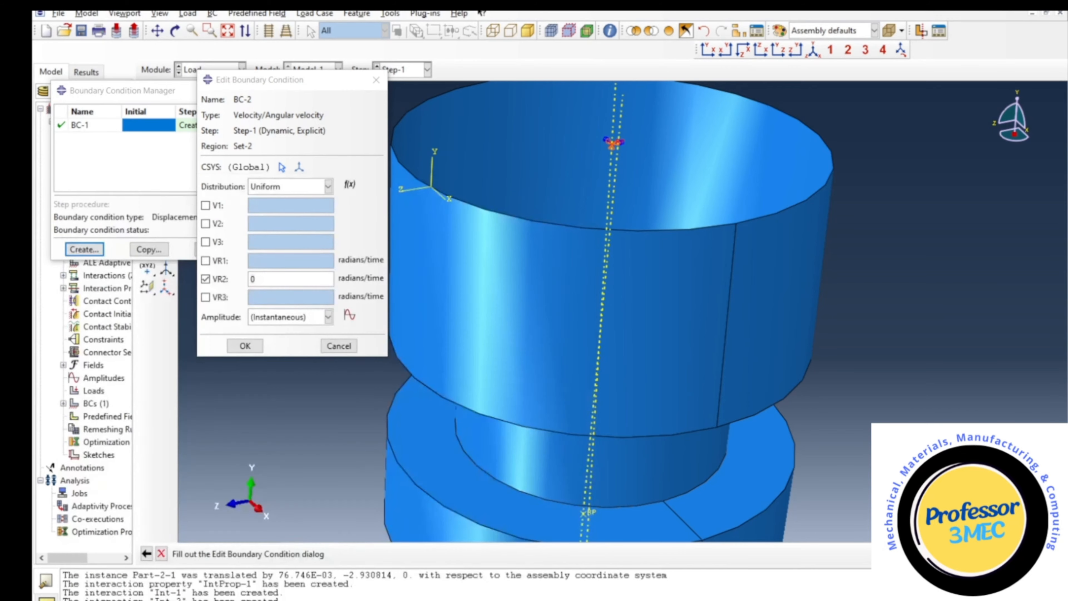
Convert 300 rpm to radians per second by calculating 300 / 60 × 2 × π
type("300")
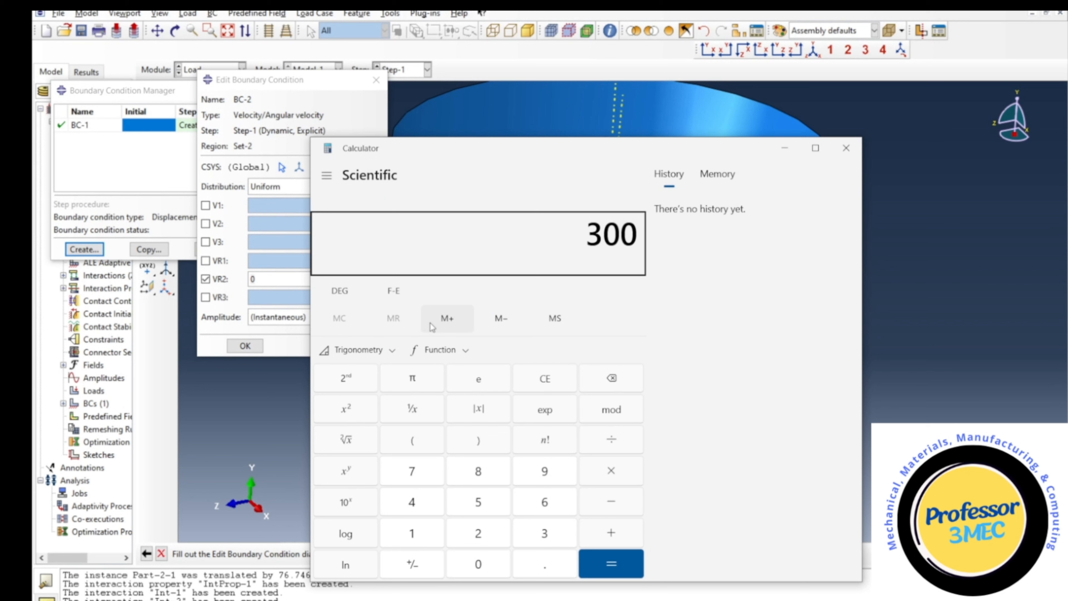
type("/60")
key("Return")
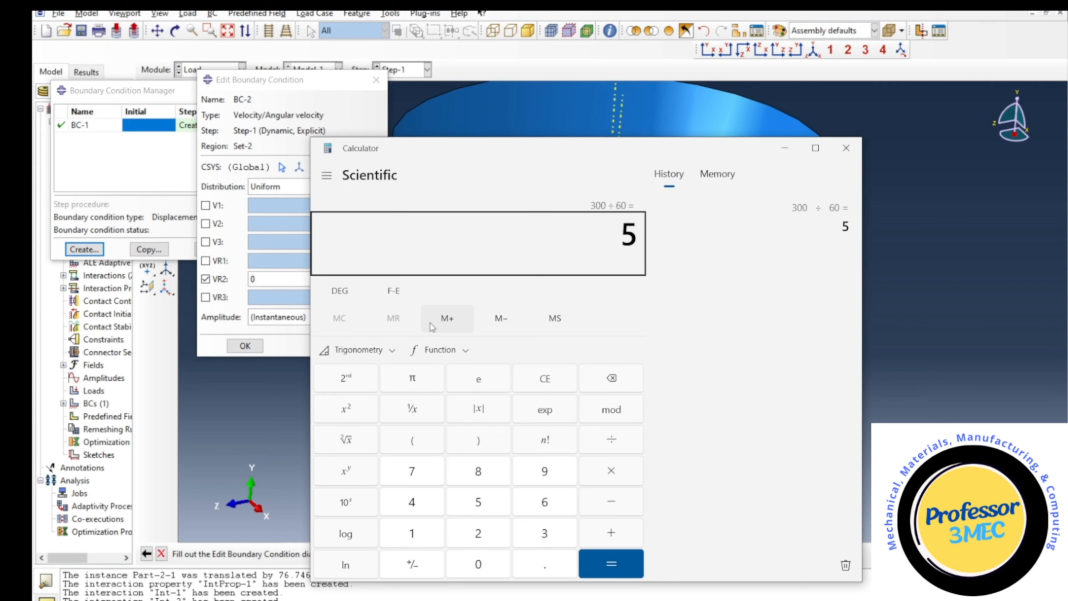
type("*")
type("2")
type("*")
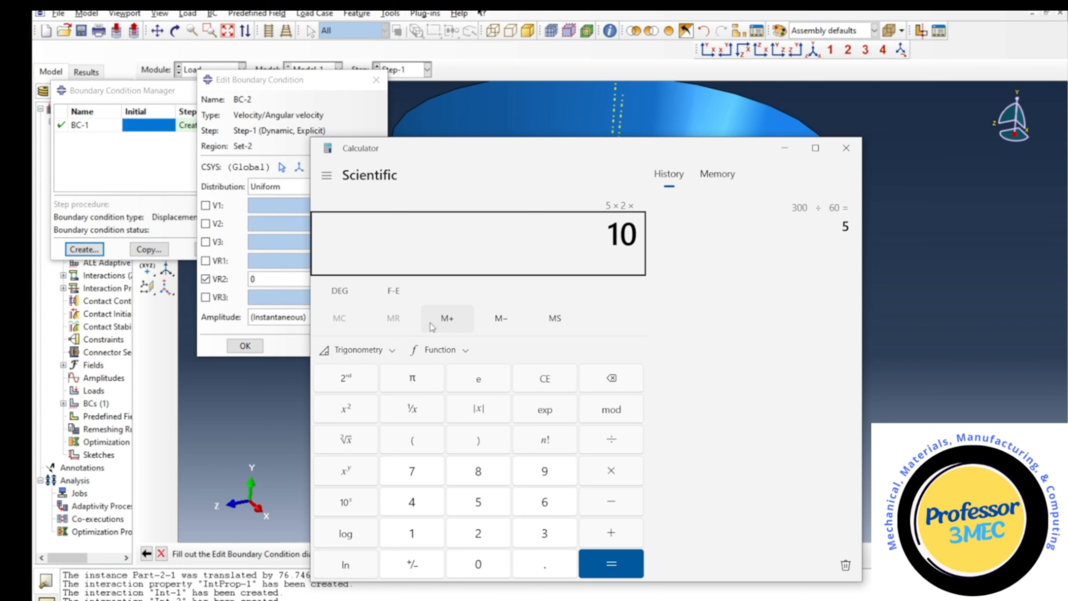
left_click(413, 379)
left_click(611, 555)
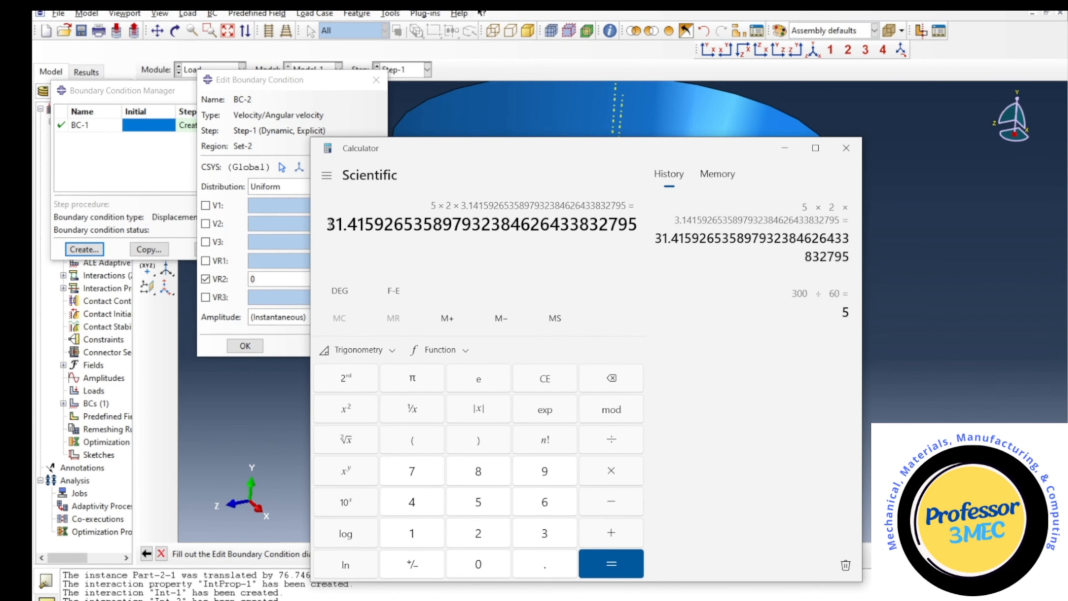
Copy 31.4159 from the calculator result into VR2 and accept the upper tool's velocity boundary condition
left_click_drag(327, 222, 381, 222)
key("ctrl+c")
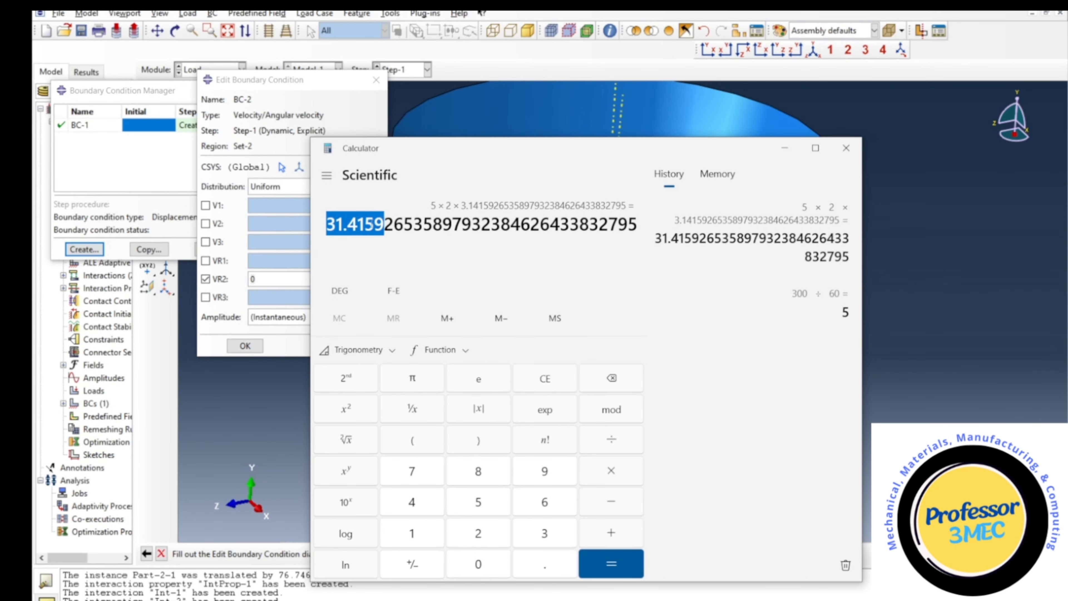
right_click(381, 223)
left_click(405, 237)
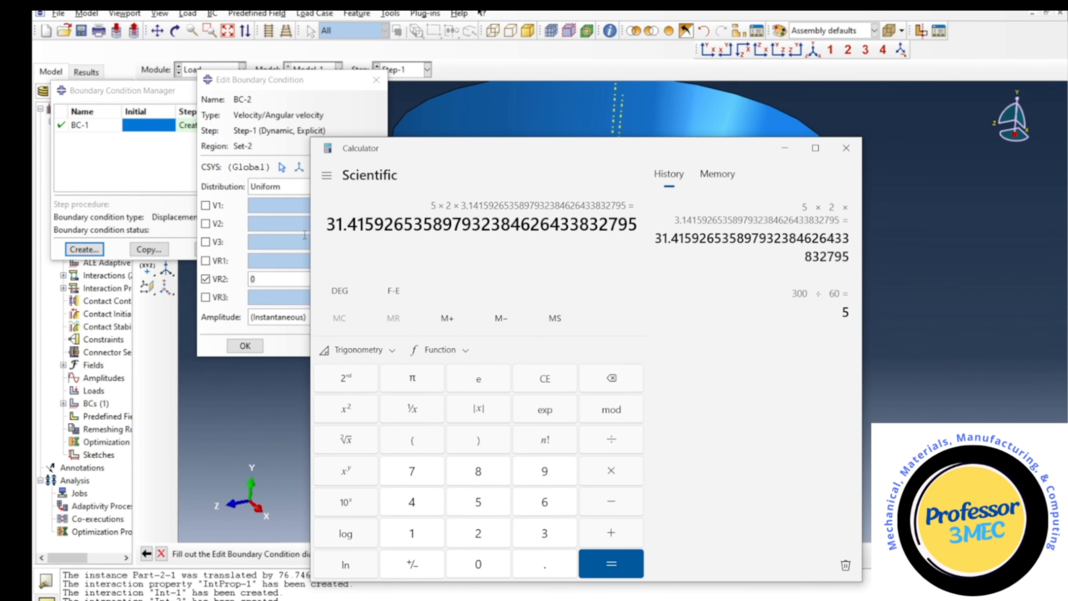
double_click(269, 280)
key("ctrl+v")
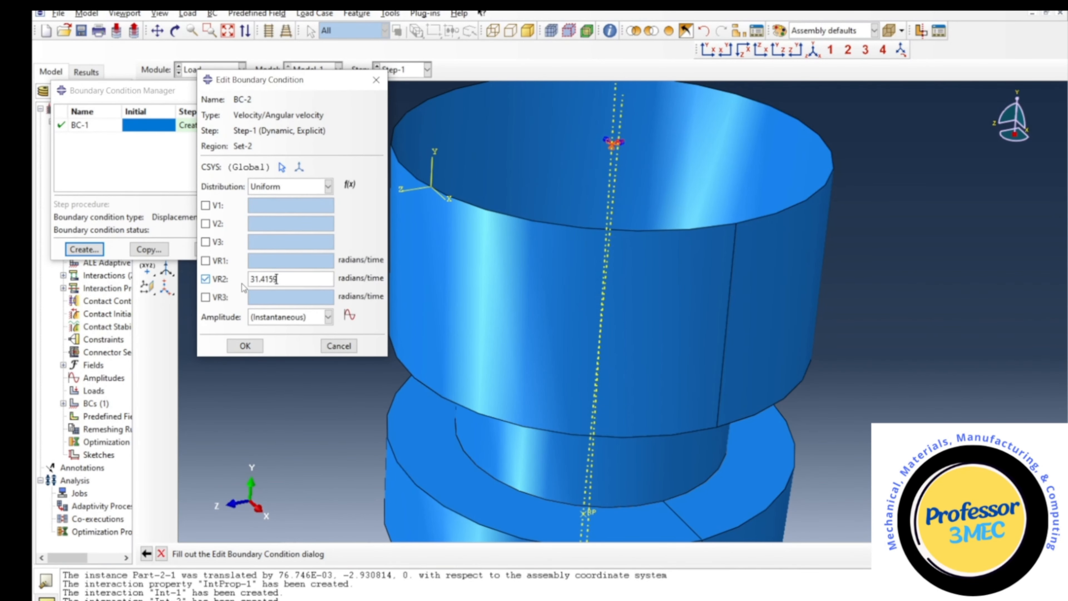
left_click(248, 346)
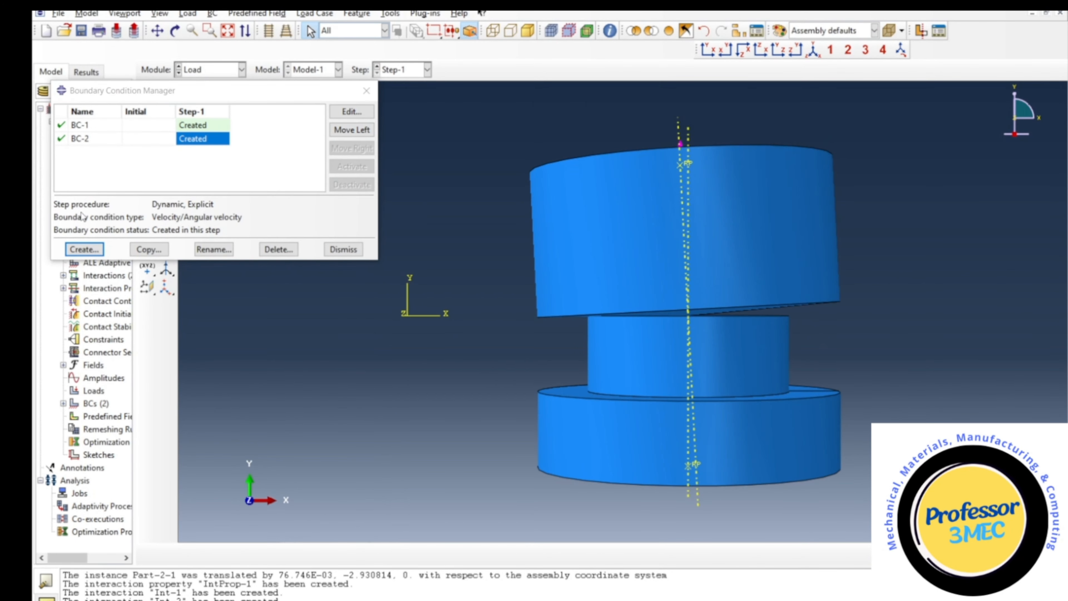
Create a Displacement/Rotation boundary condition in Step-1 on the lower tool's reference point
left_click(84, 249)
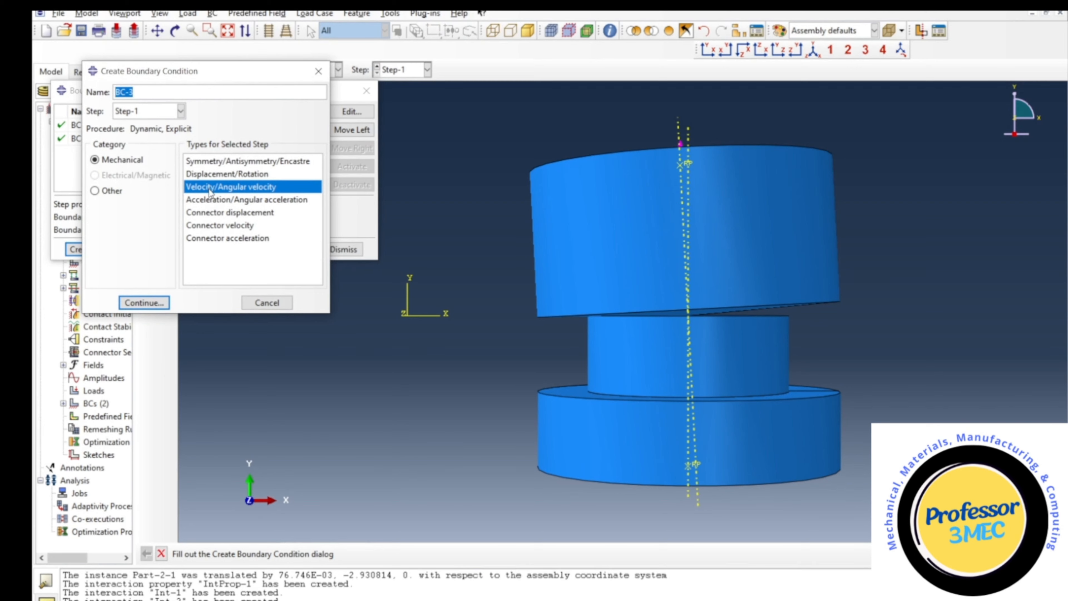
left_click(205, 174)
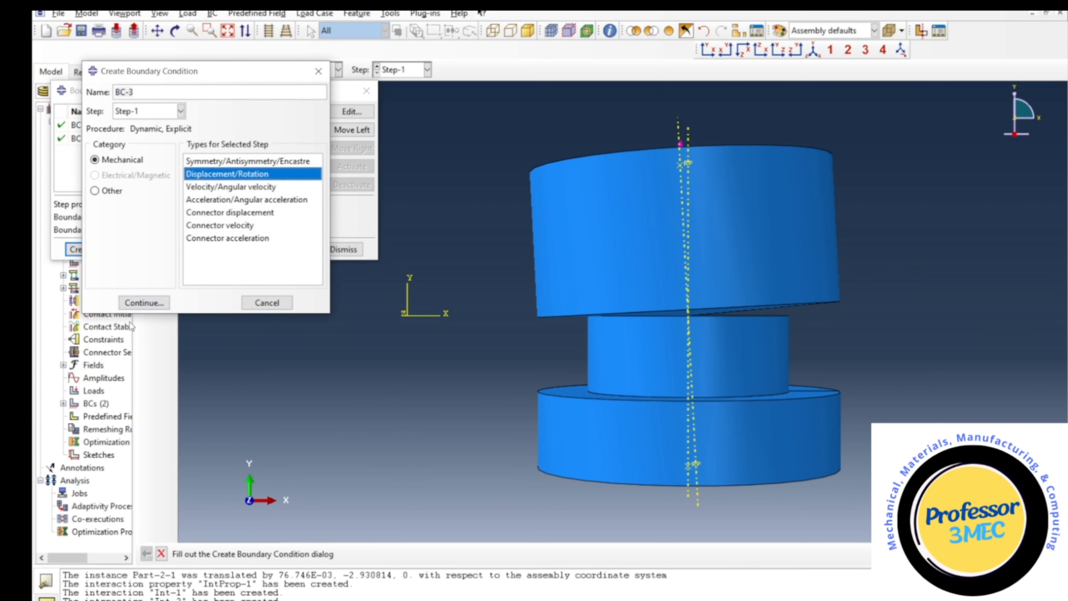
left_click(141, 302)
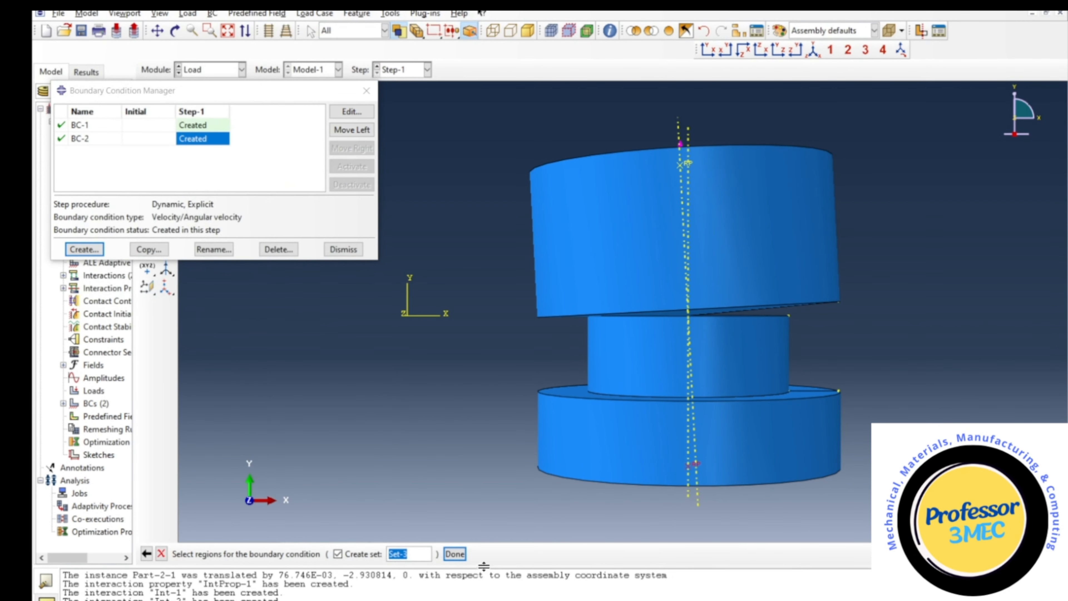
left_click(454, 554)
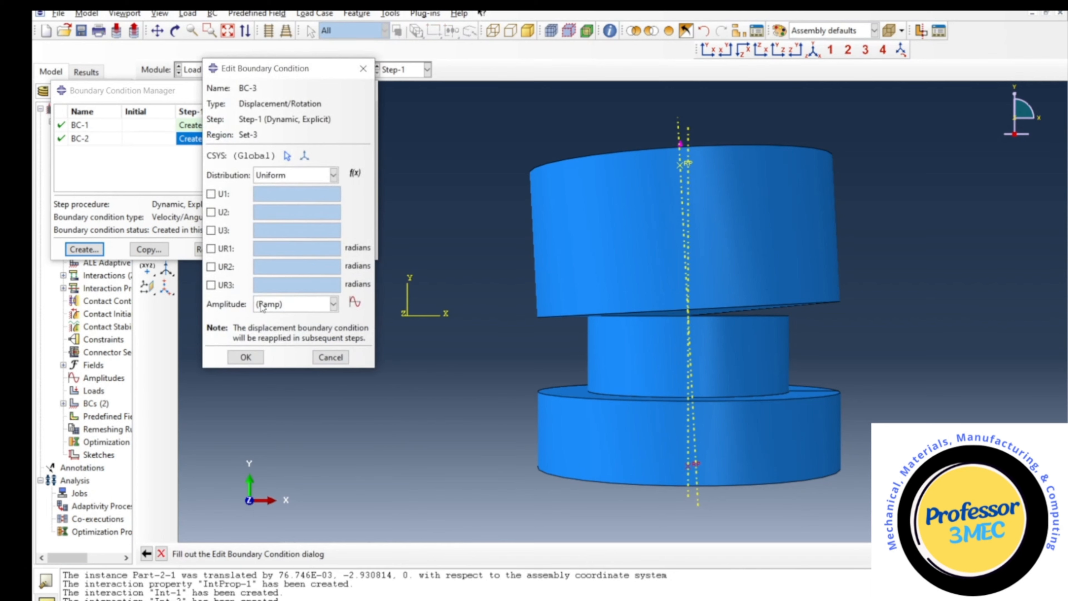
Set U1, U2, U3, UR1 and UR3 to 0 for the lower tool, leave UR2 free, and accept the boundary condition
left_click(211, 193)
left_click(211, 212)
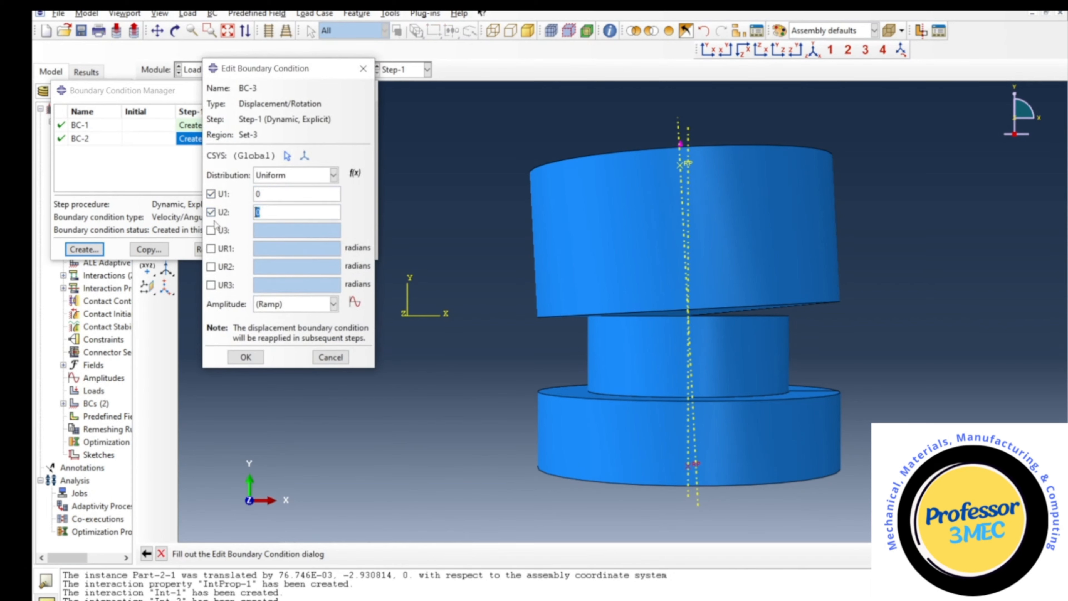
left_click(210, 231)
left_click(211, 248)
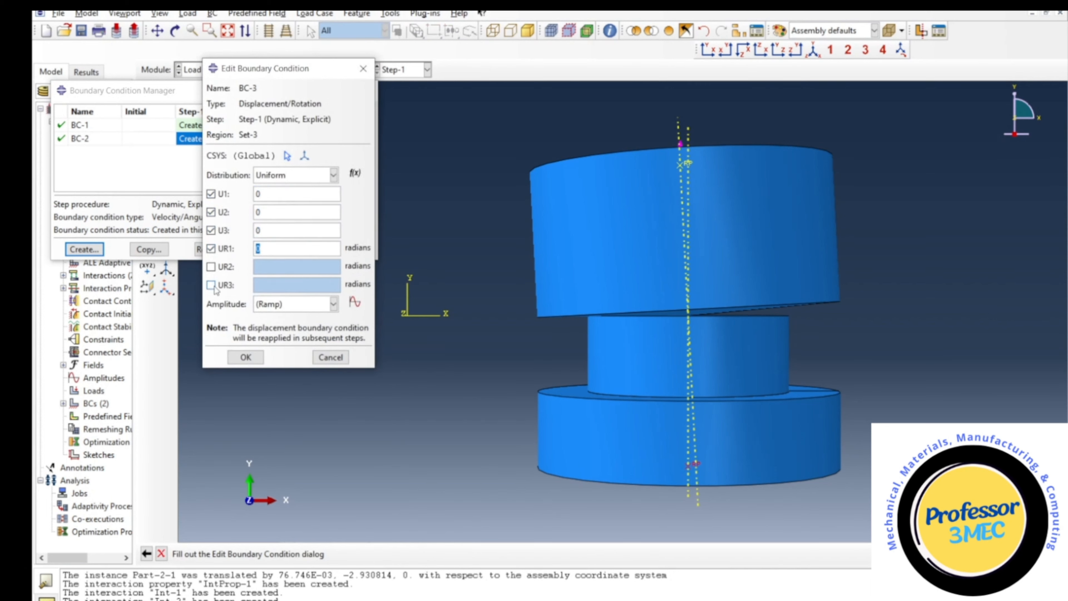
left_click(211, 285)
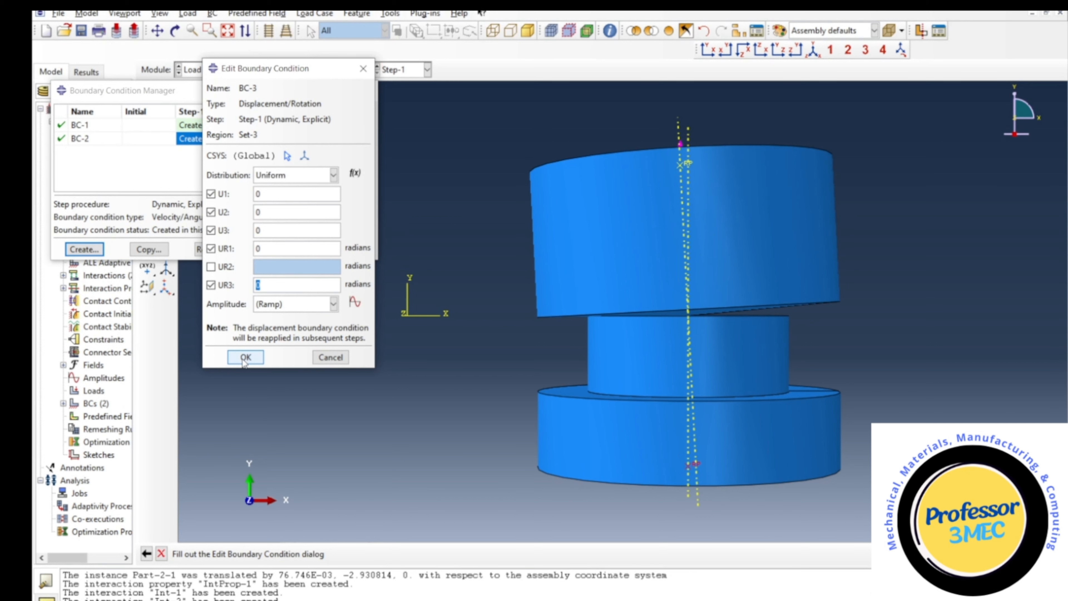
left_click(245, 359)
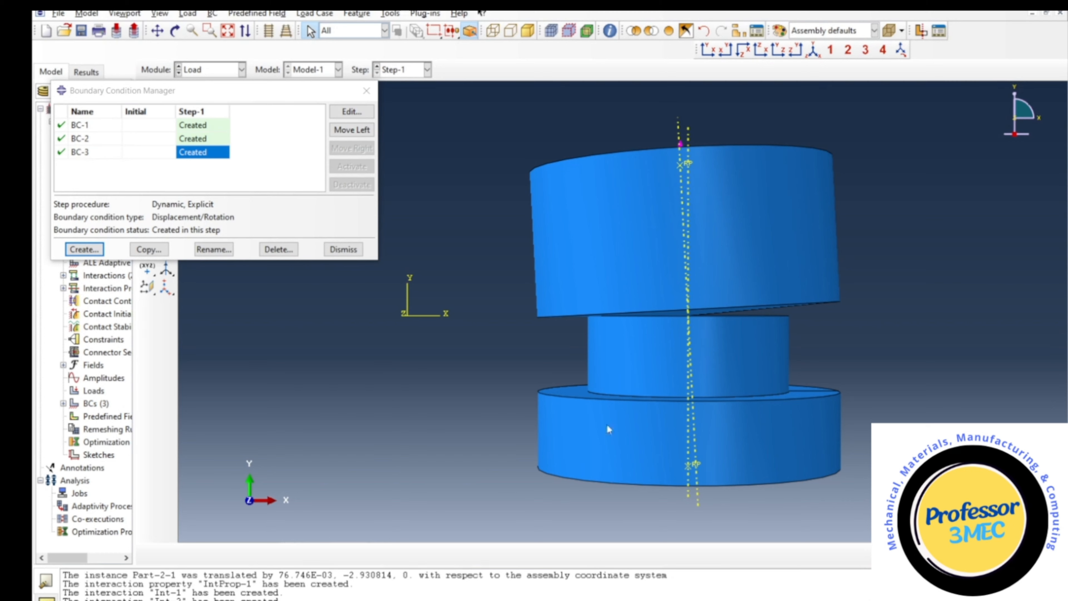
Edit BC-3 to release U2 on the lower tool, then reopen it to check its settings
left_click(351, 112)
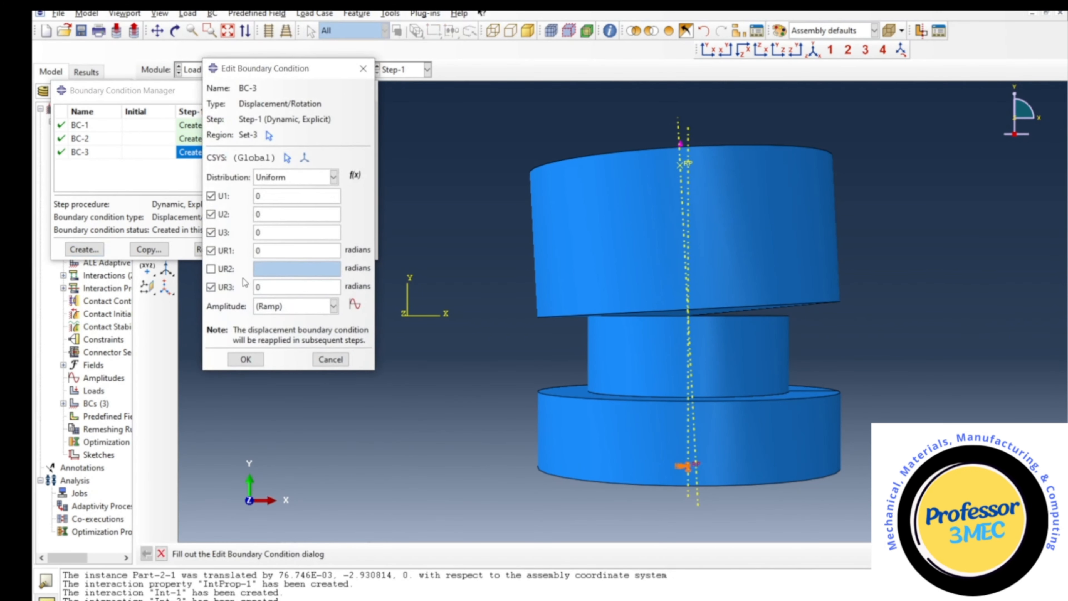
left_click(223, 215)
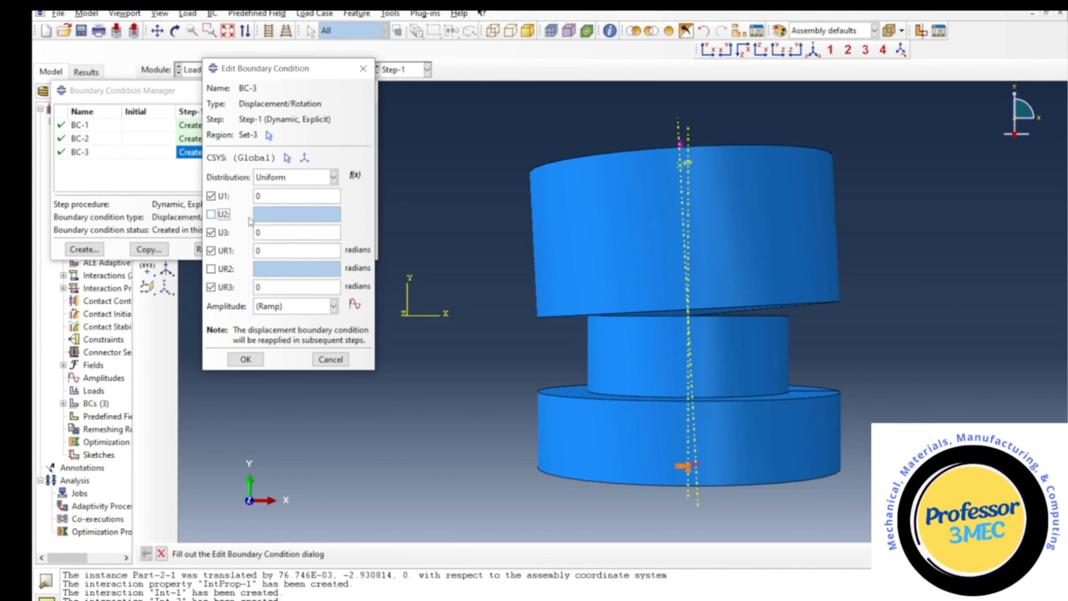
left_click(246, 364)
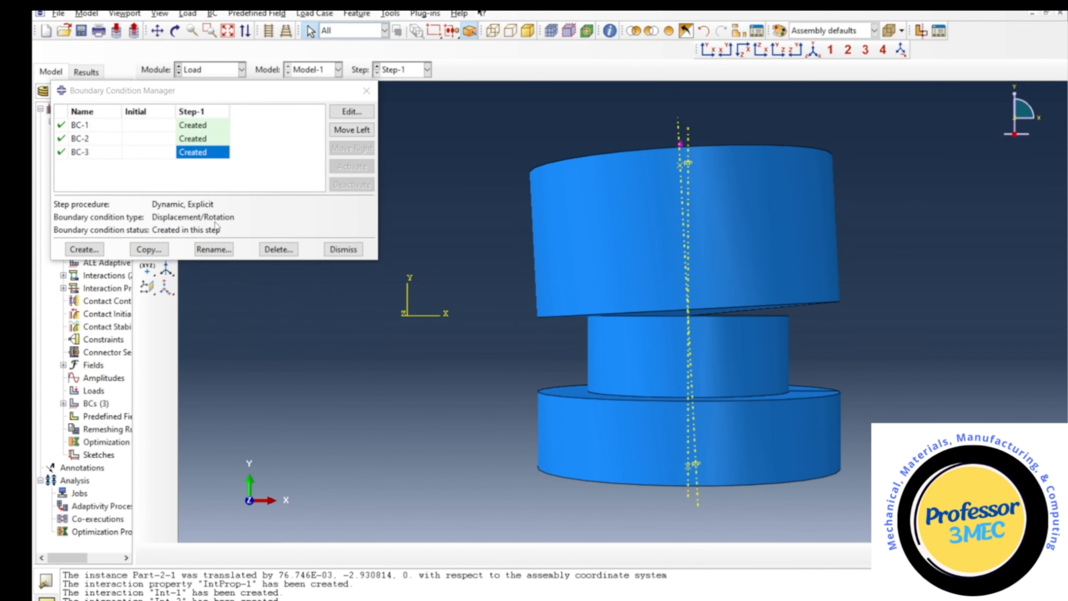
left_click(341, 114)
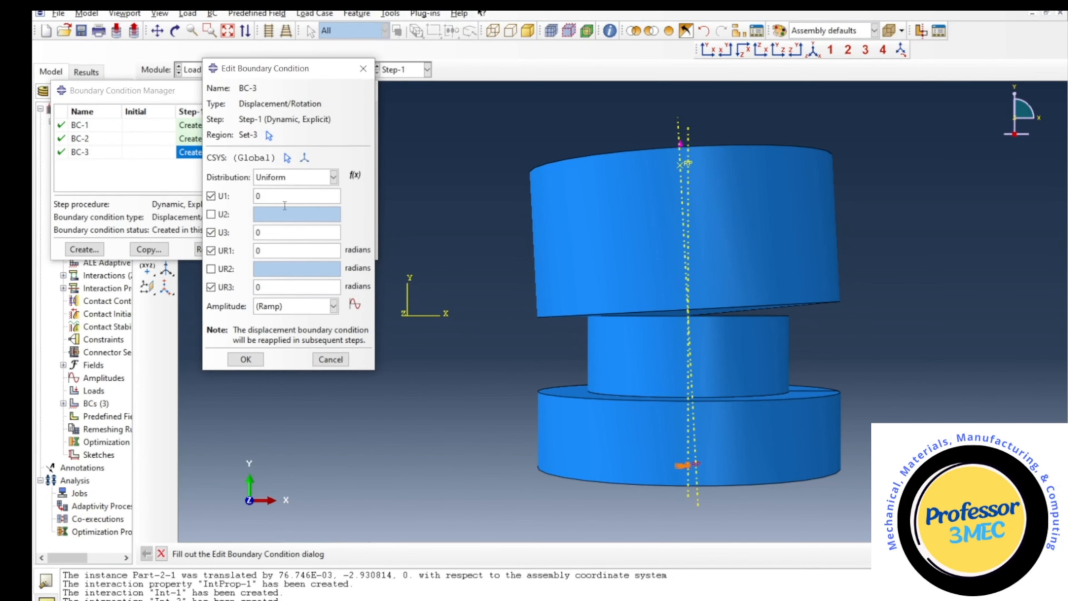
left_click(247, 361)
Create a Velocity/Angular velocity boundary condition in Step-1 on the lower tool's reference point
left_click(84, 250)
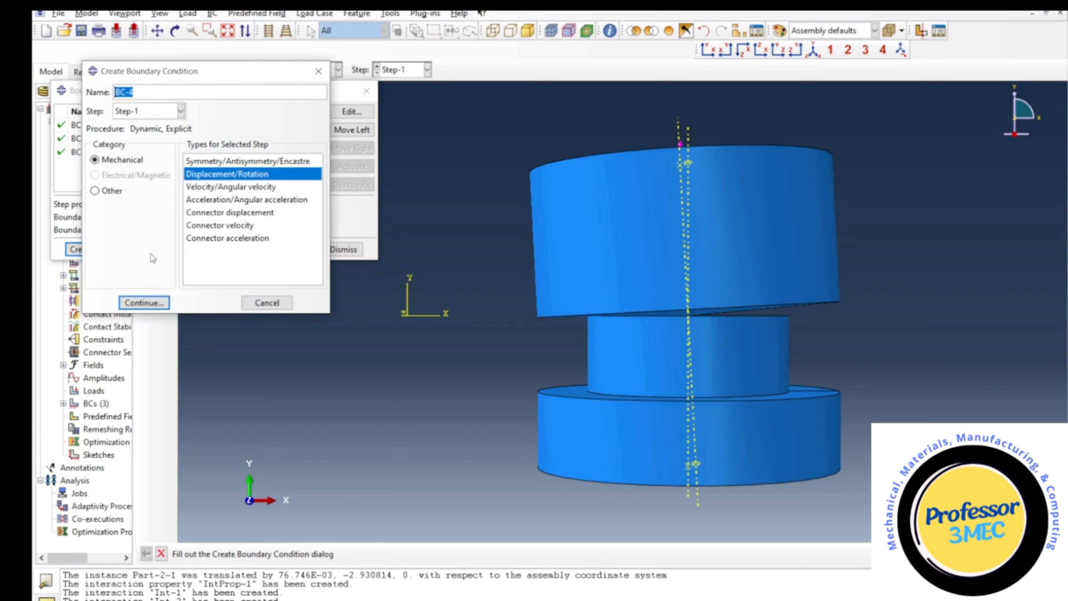
left_click(220, 189)
left_click(145, 304)
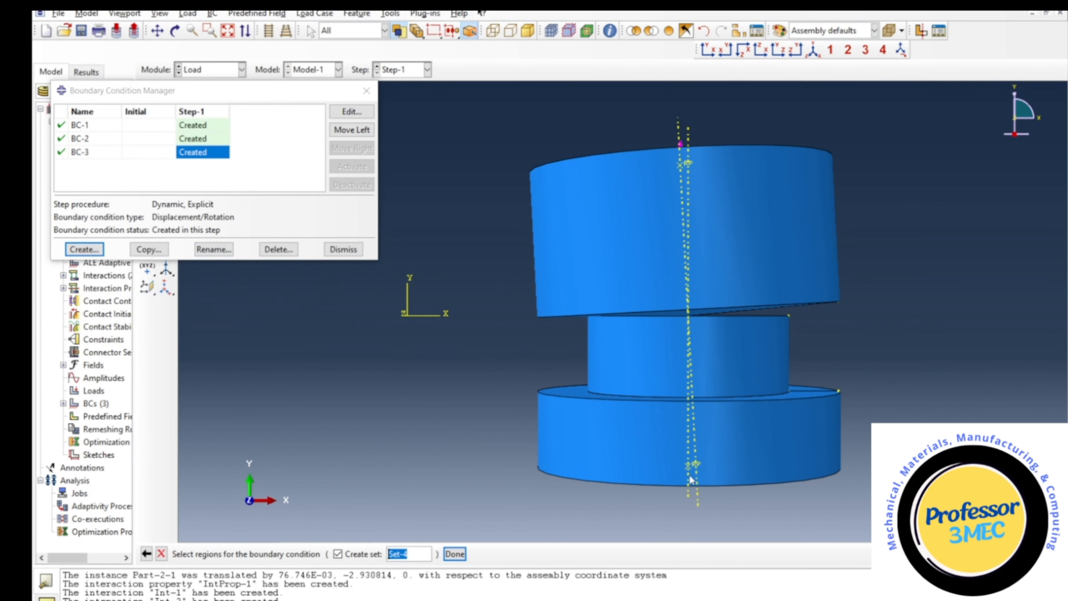
left_click(692, 465)
left_click(455, 554)
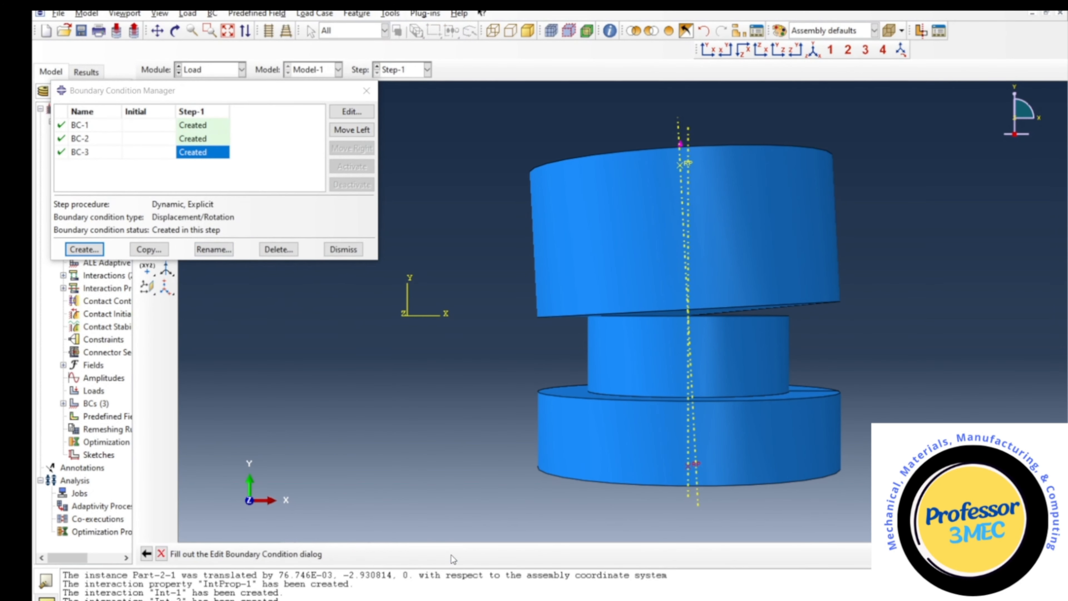
Set V2 to 3 for the lower tool and accept the velocity boundary condition
left_click(206, 223)
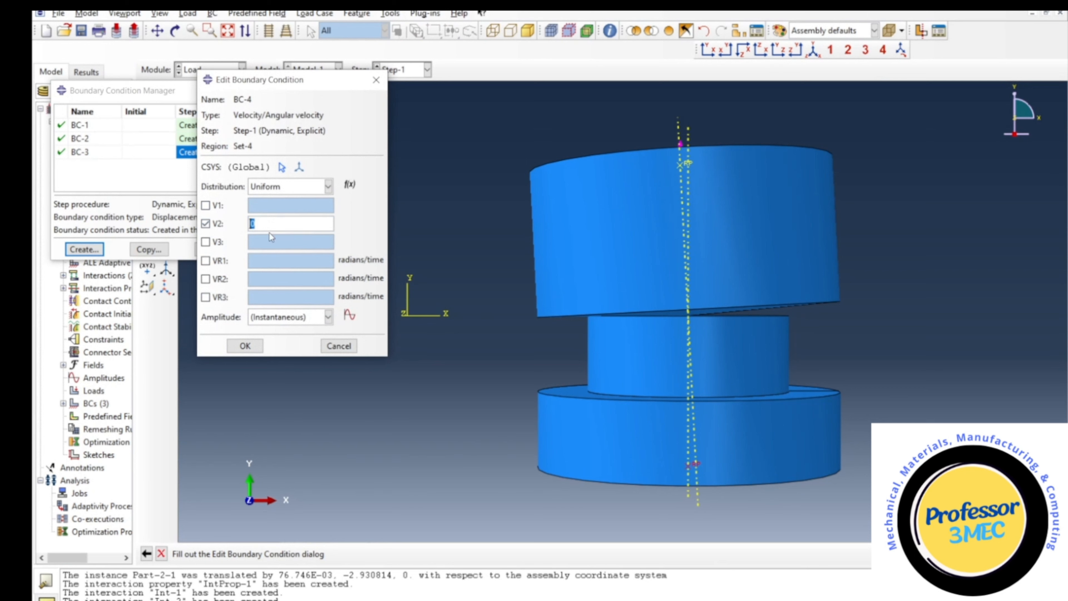
left_click(274, 229)
type("3")
left_click(246, 347)
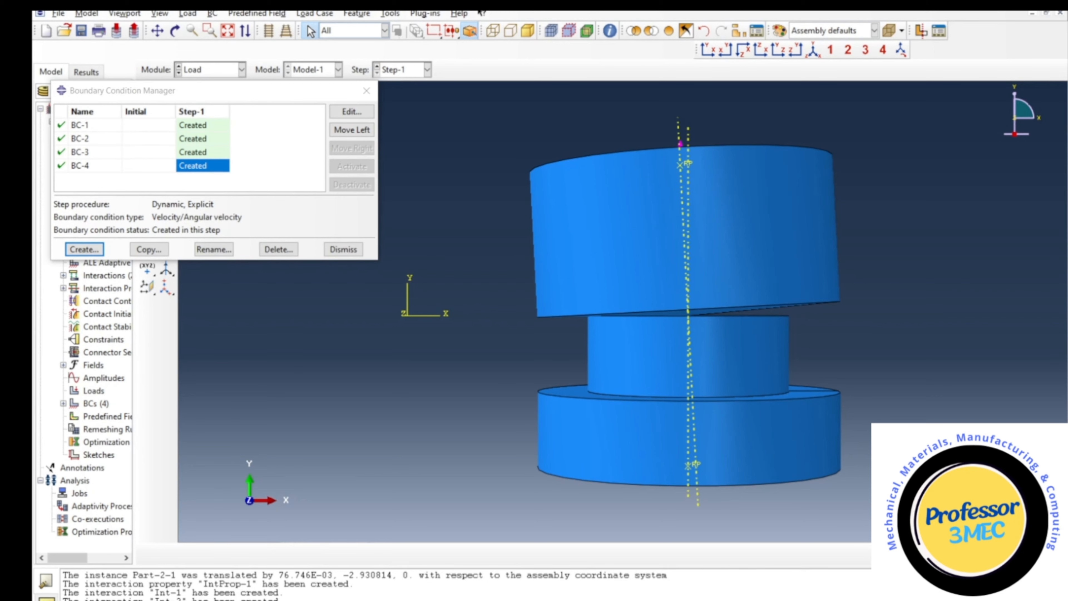
Edit BC-3 to also constrain UR2 on the lower tool, and close the boundary condition manager
left_click(211, 141)
double_click(215, 156)
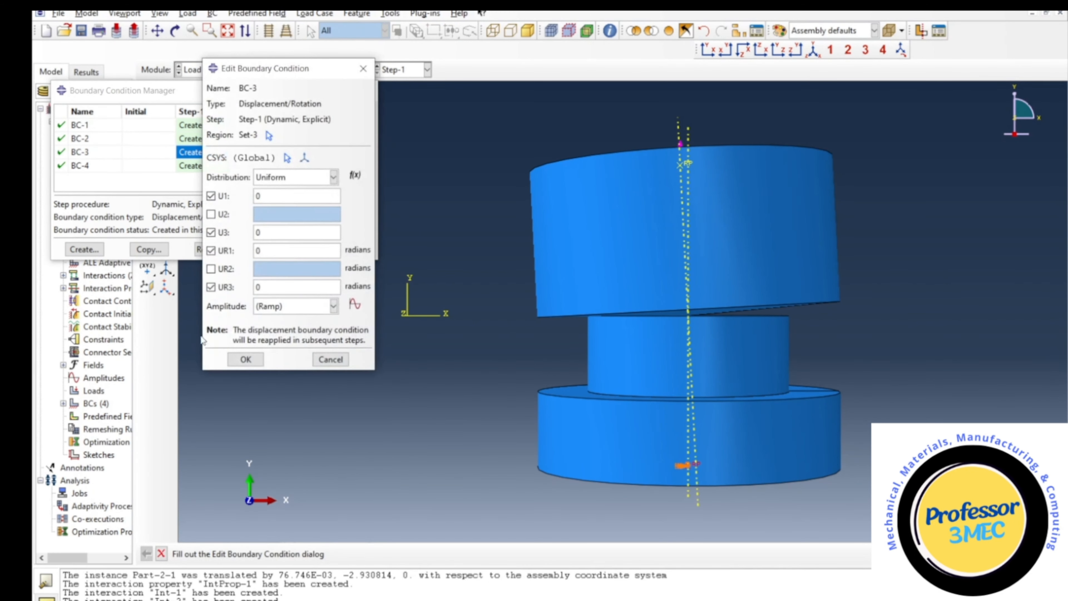
left_click(211, 268)
left_click(245, 359)
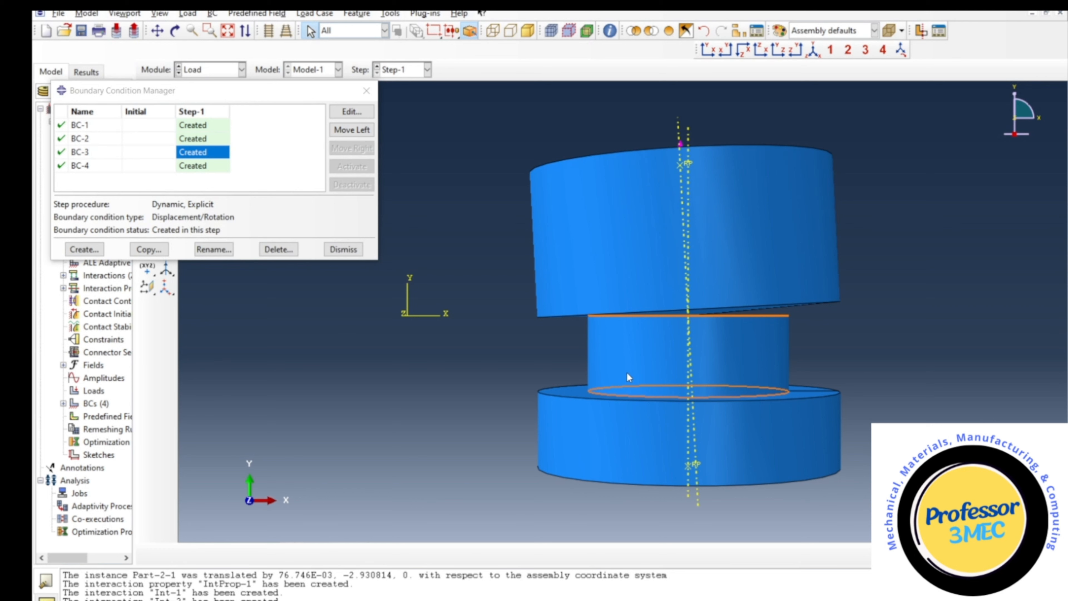
left_click(343, 249)
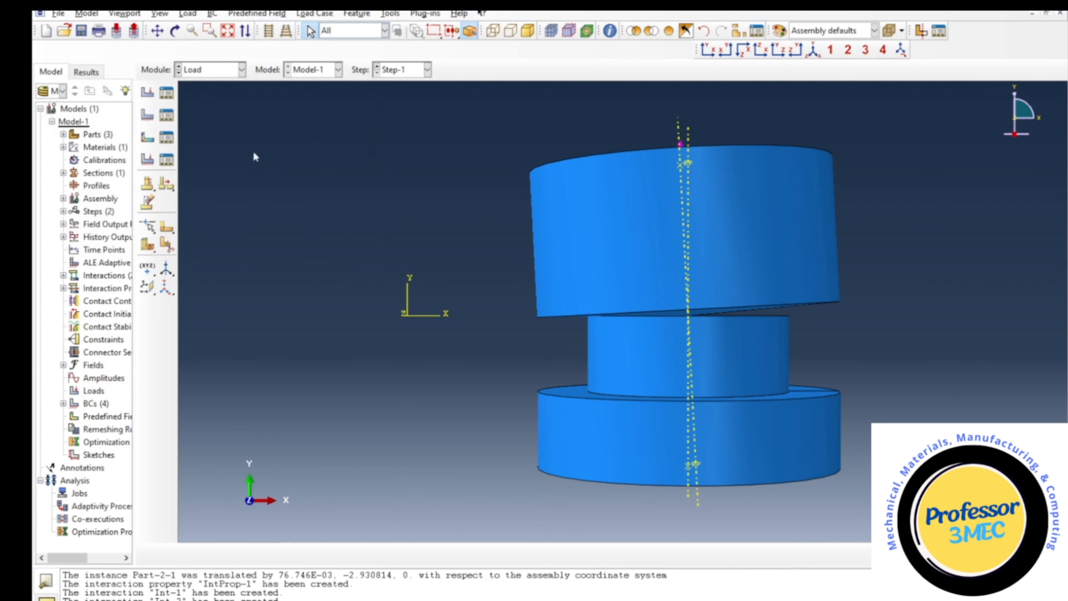
Create a Coupling constraint with the lower tool's reference point as control point and the workpiece's cylindrical side face as the surface
left_click(212, 69)
left_click(205, 136)
left_click(147, 137)
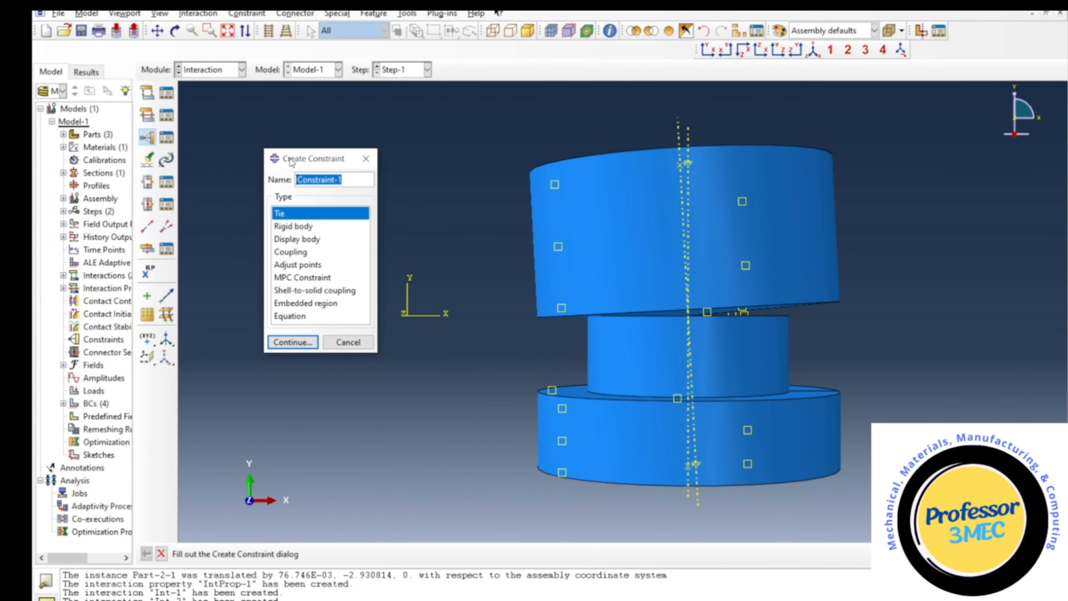
left_click(289, 252)
left_click(311, 347)
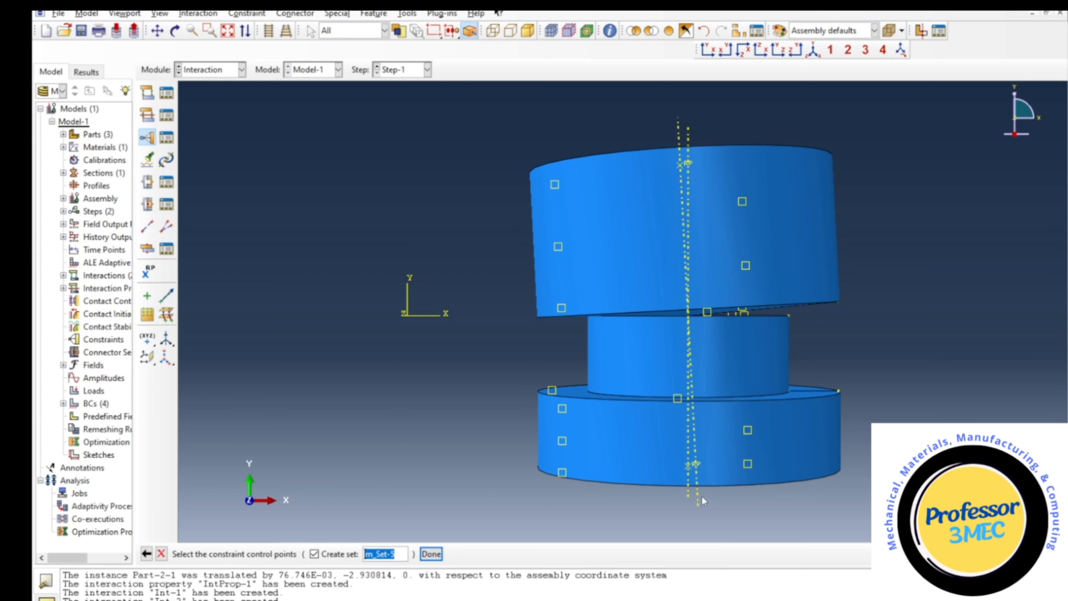
left_click(695, 465)
left_click(432, 554)
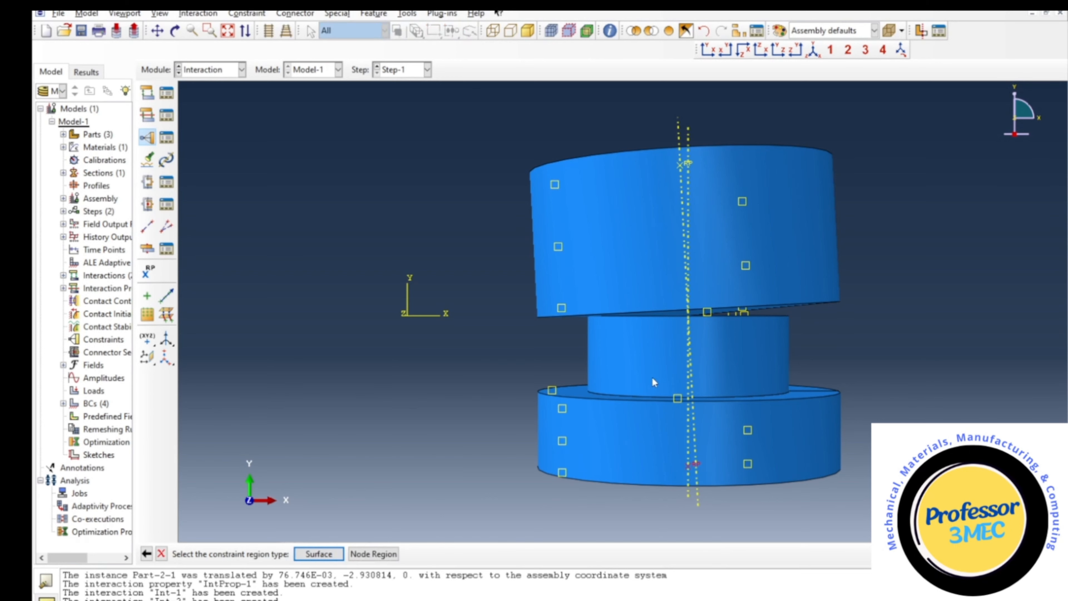
left_click(326, 554)
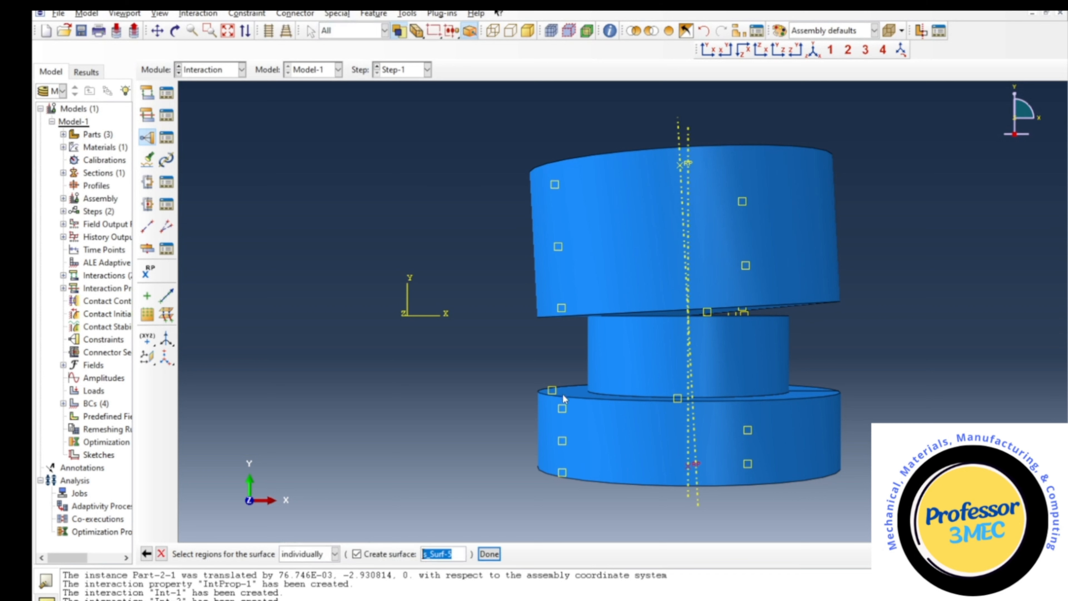
left_click(608, 377)
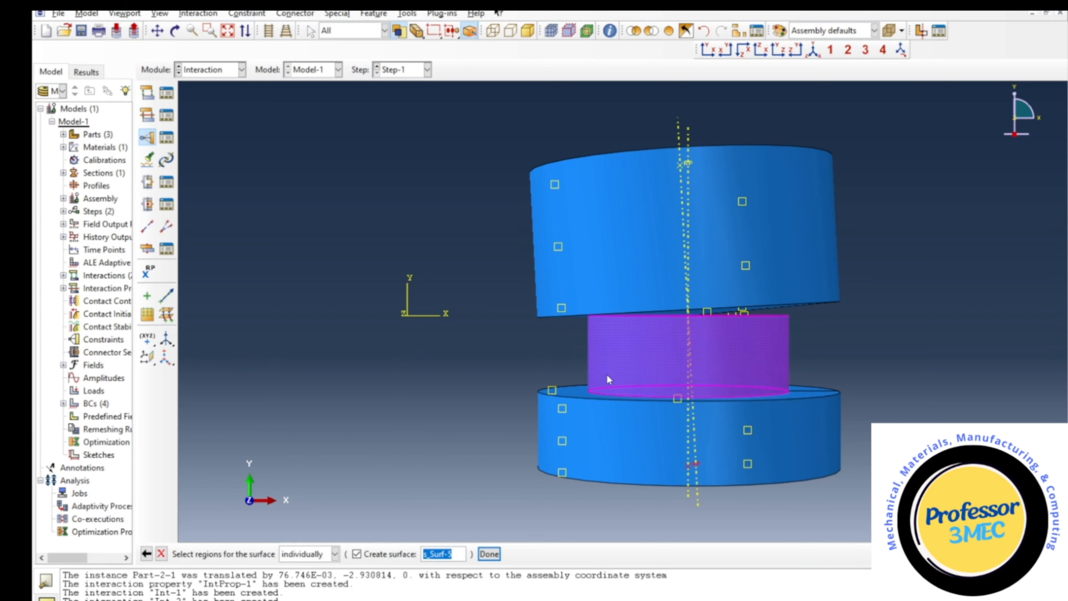
left_click(489, 554)
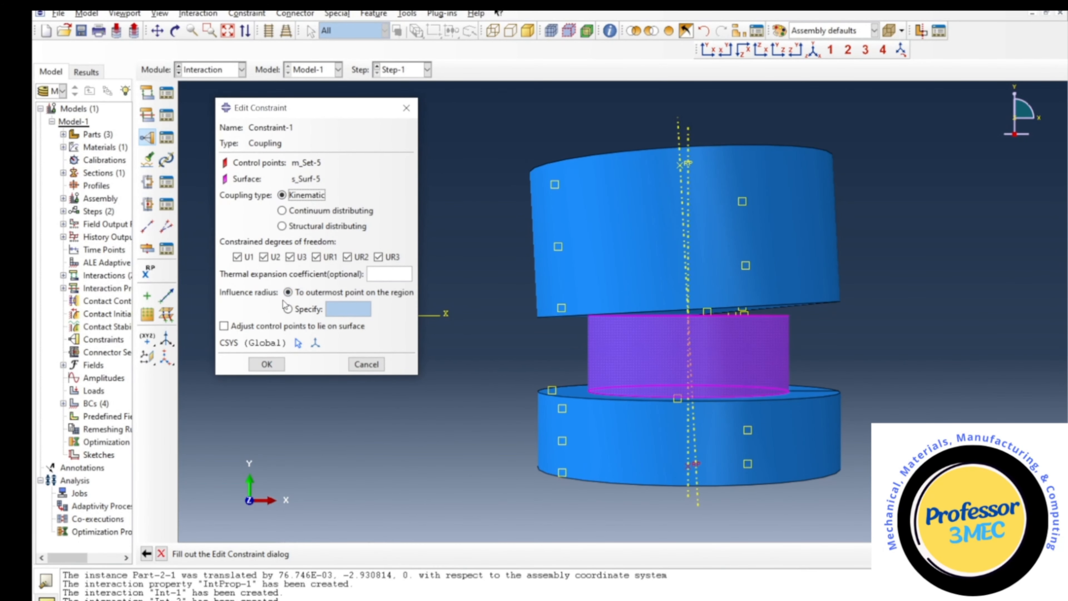
Limit the kinematic coupling to UR2 by releasing U1, U2, U3, UR1 and UR3, and accept the constraint
left_click(237, 258)
left_click(264, 257)
left_click(290, 257)
left_click(317, 257)
left_click(378, 258)
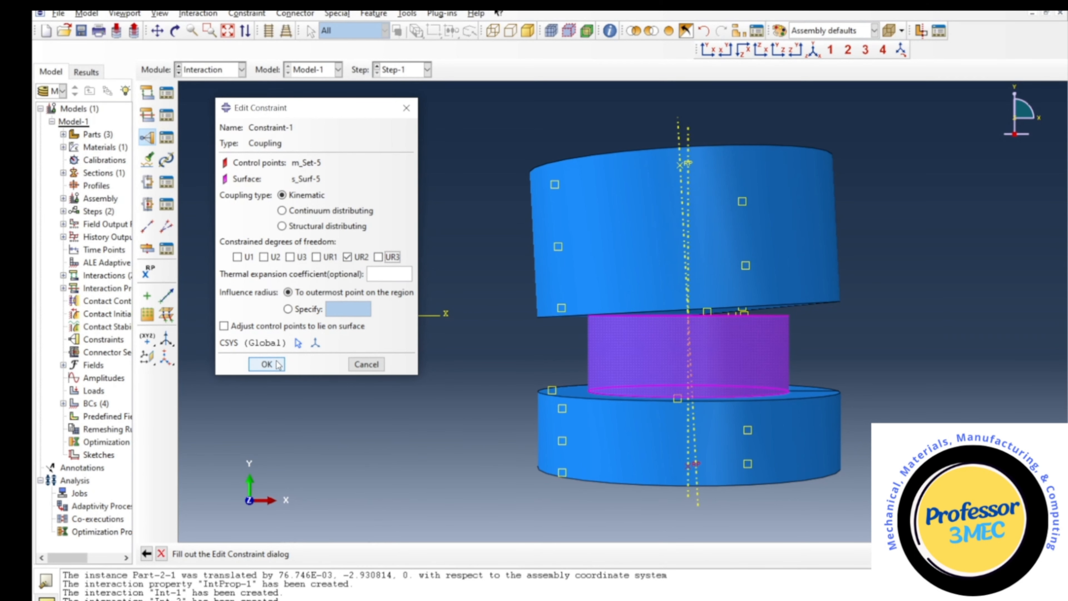
left_click(266, 364)
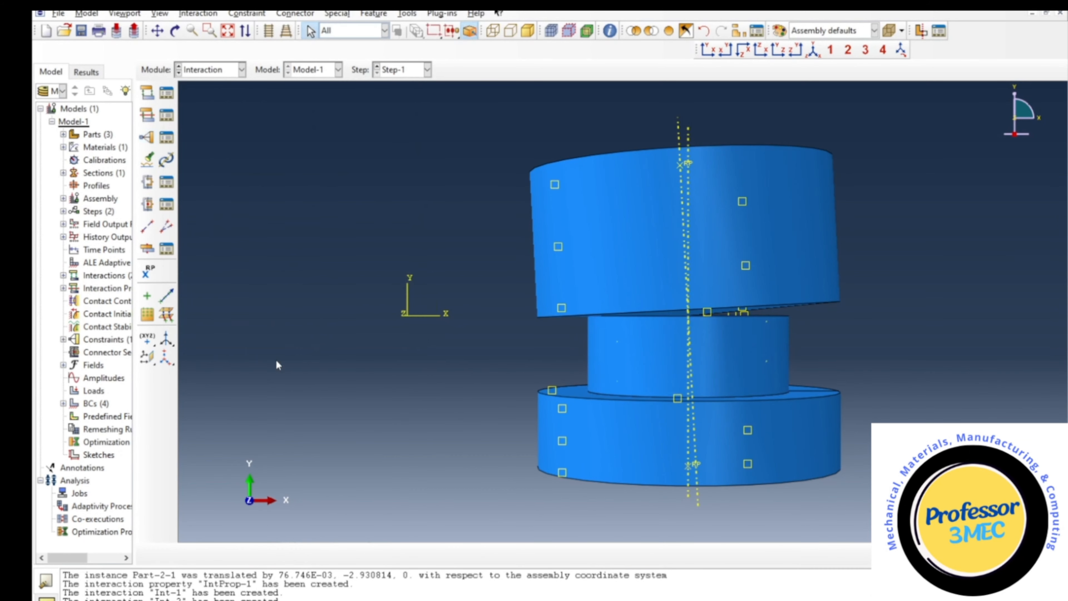
Seed Part-1 with an approximate global size of 2.5 and mesh the part
left_click(242, 69)
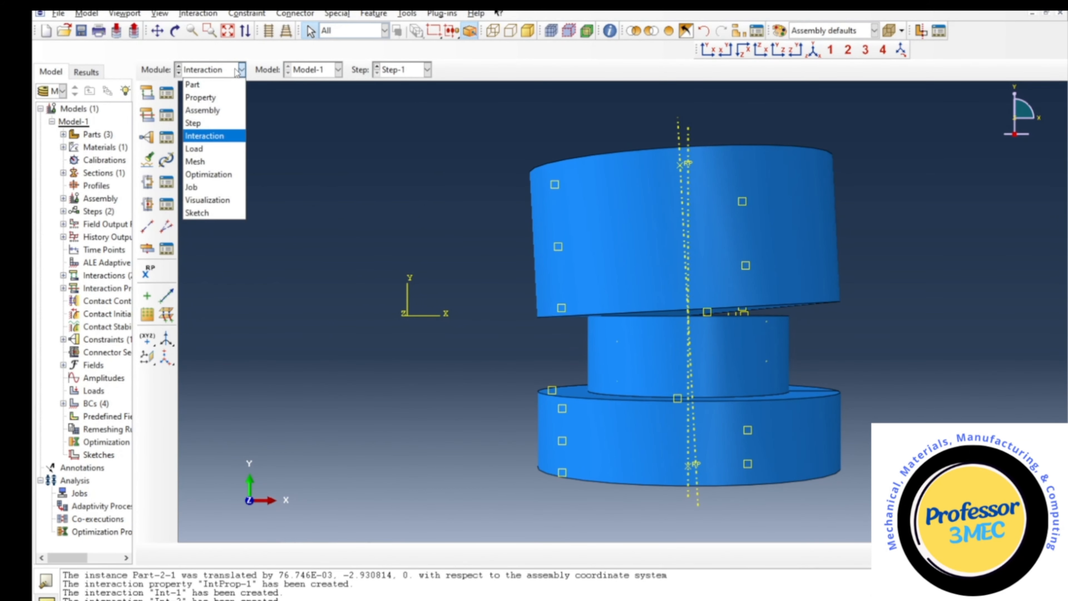
left_click(216, 162)
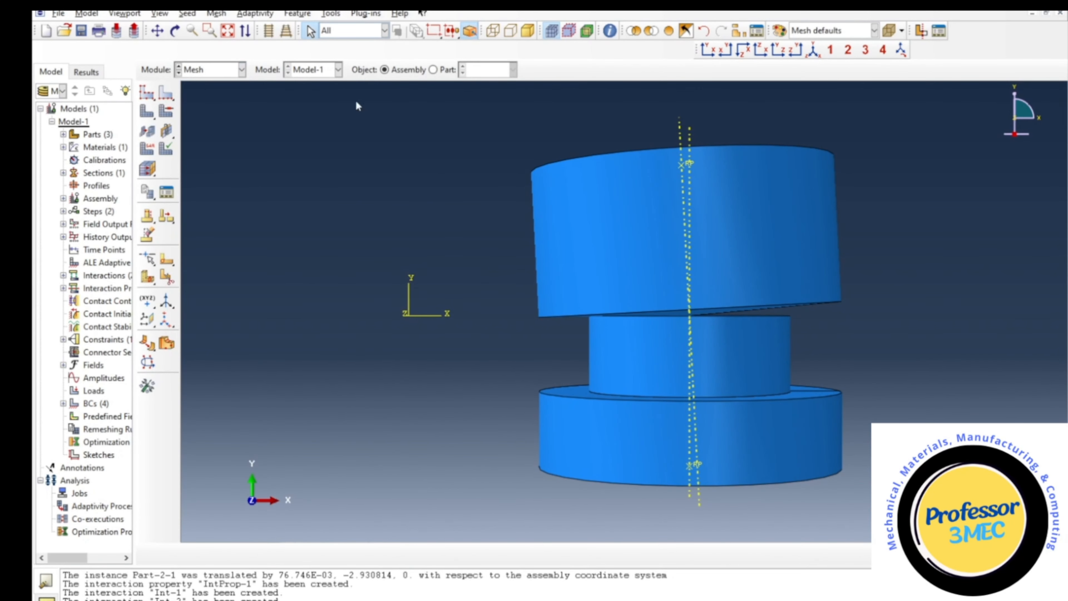
left_click(433, 70)
left_click(147, 92)
left_click(602, 366)
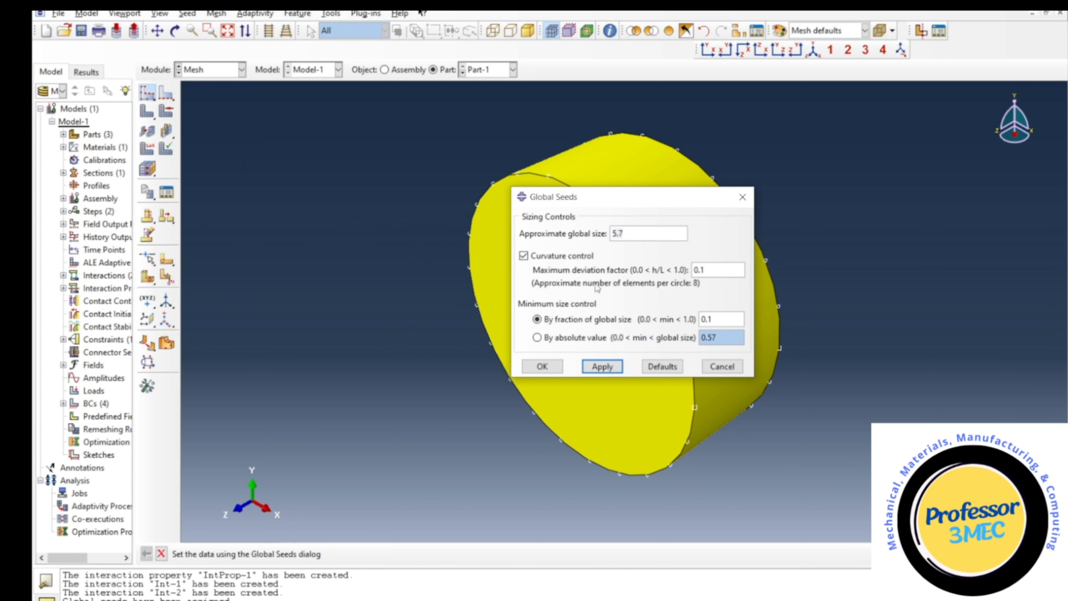
left_click_drag(625, 234, 604, 238)
type("2.5")
left_click(603, 367)
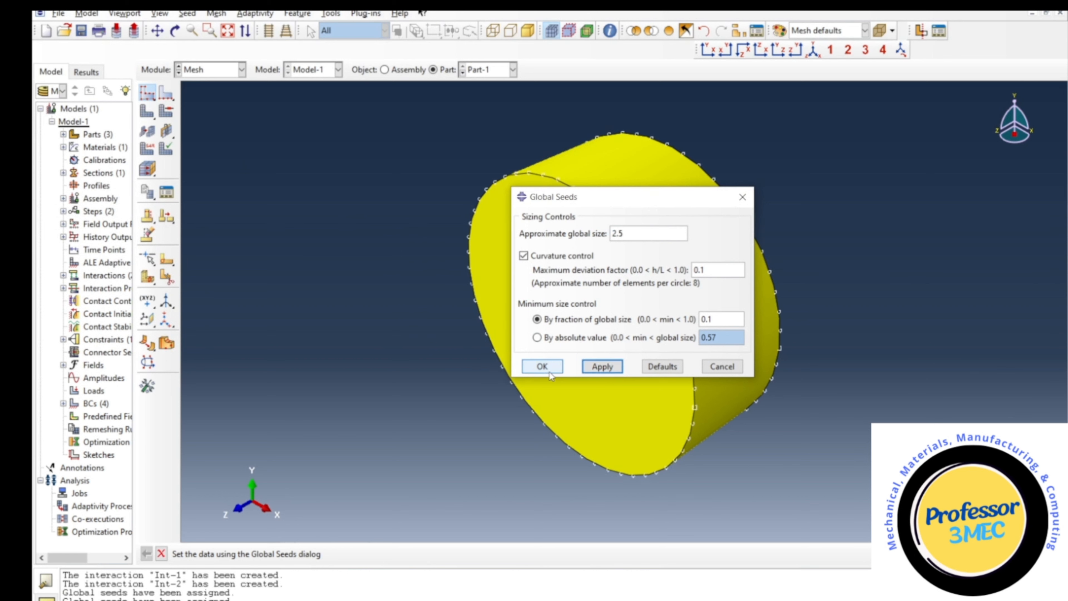
left_click(543, 366)
left_click(147, 111)
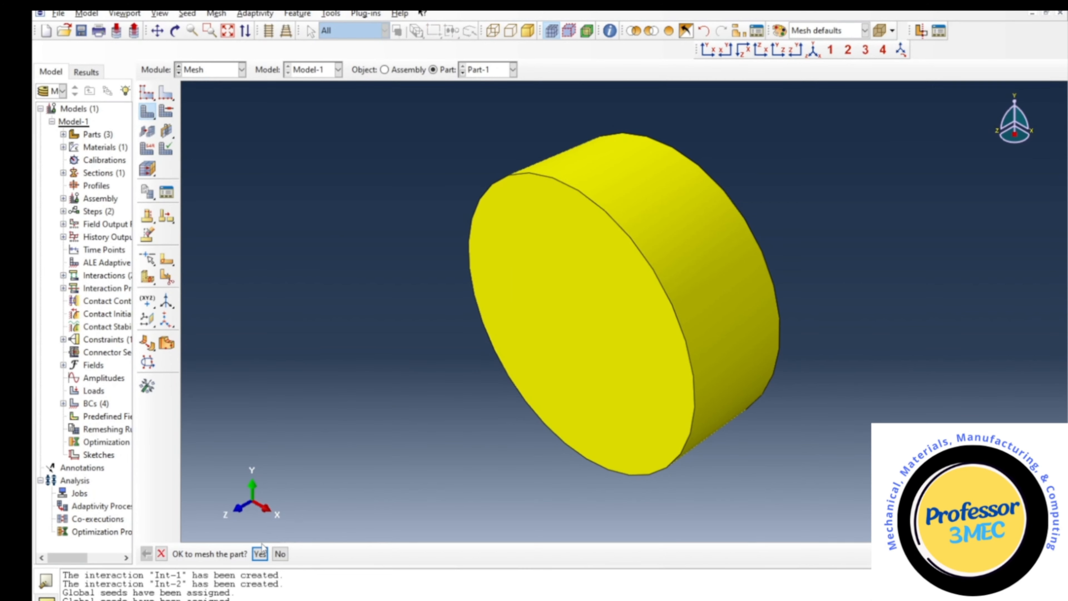
left_click(260, 554)
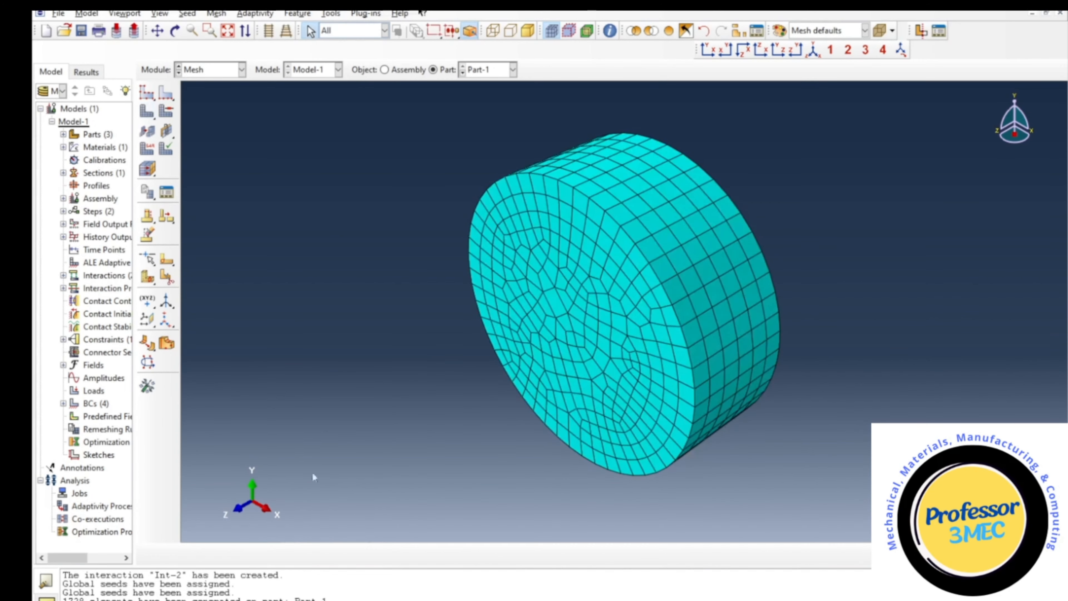
Assign the Standard linear 3D Stress element type with reduced integration (C3D8R) to the whole of Part-1
left_click(154, 152)
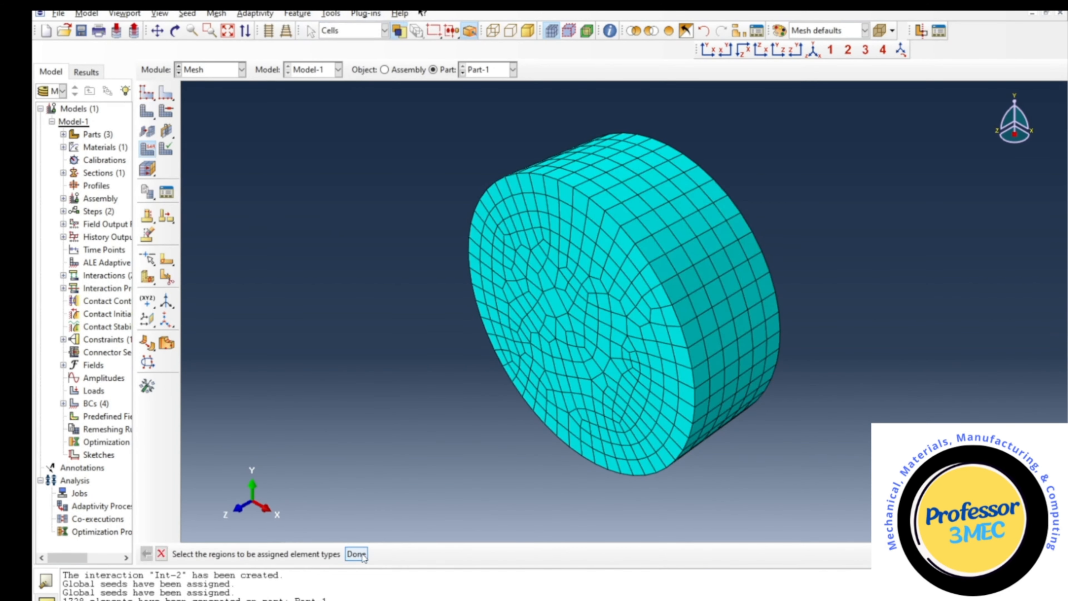
left_click_drag(395, 162, 809, 493)
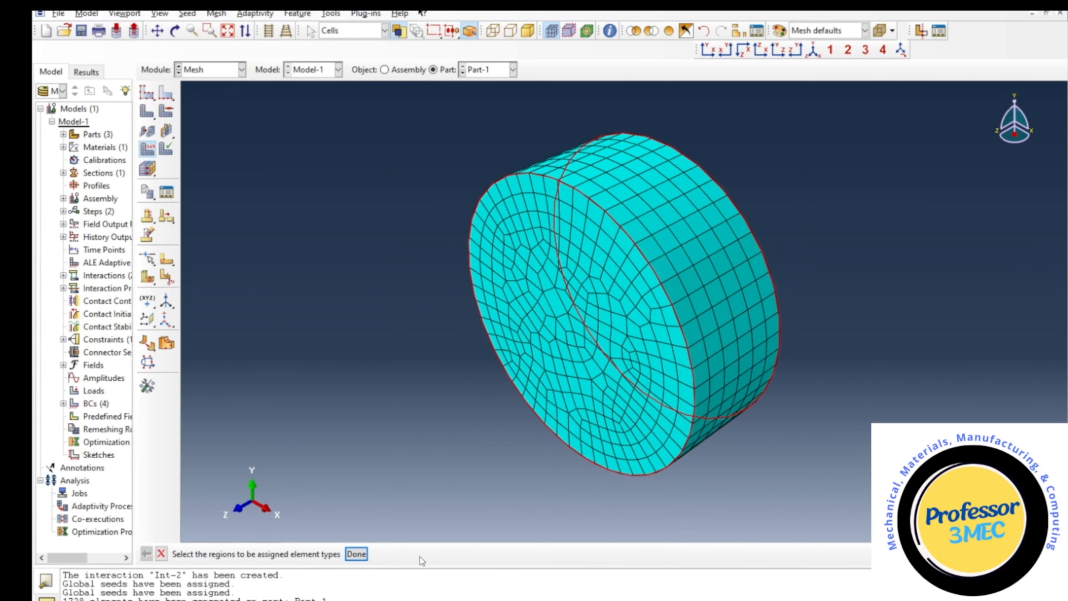
left_click(357, 554)
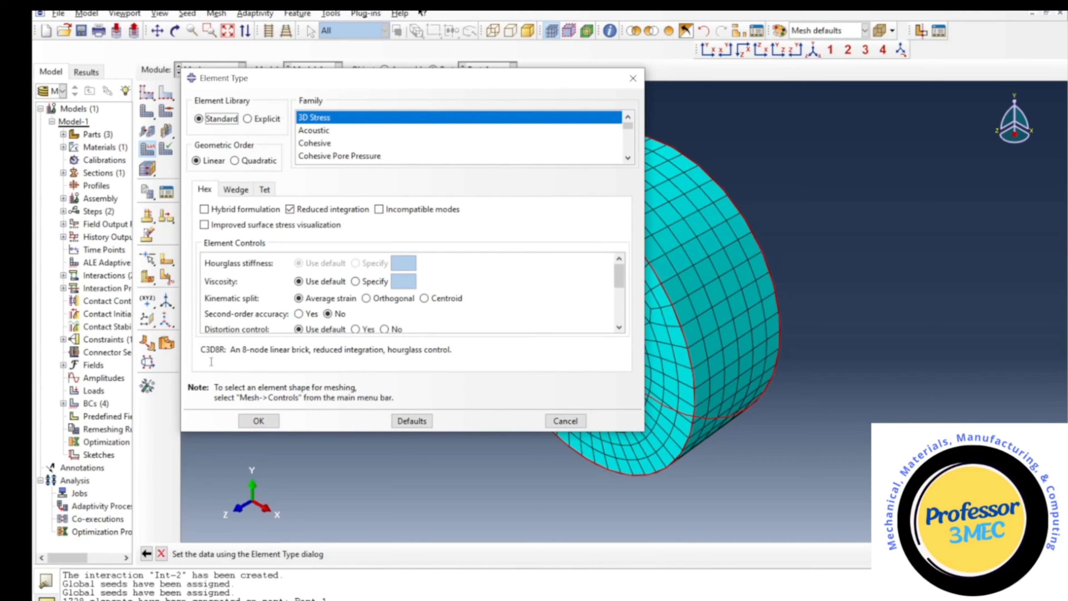
left_click(259, 421)
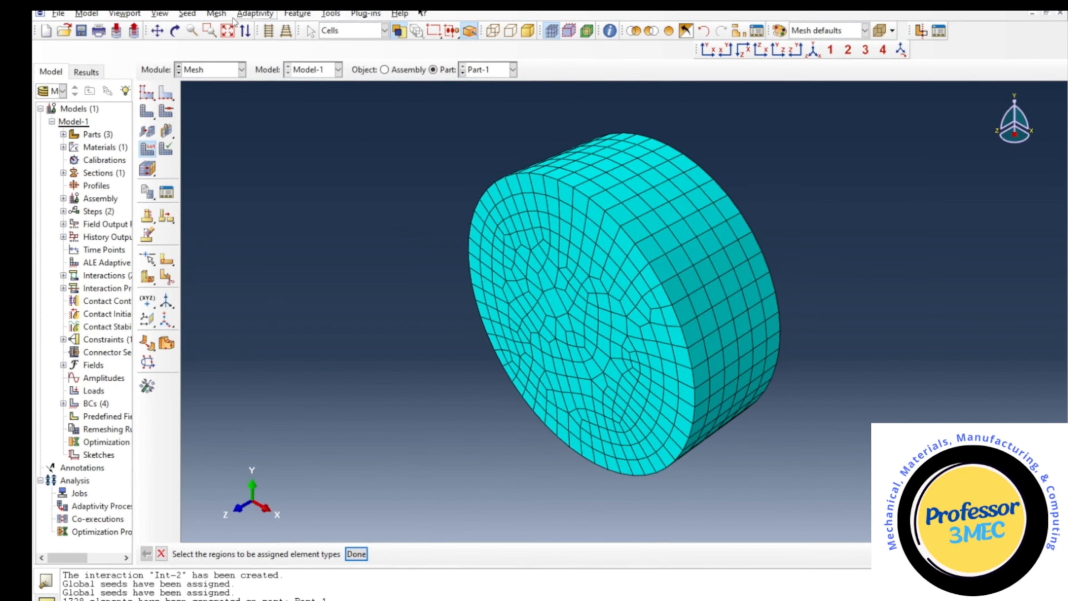
Look through the mesh adaptivity options and open the ALE adaptive mesh domain manager for the analysis steps
left_click(248, 14)
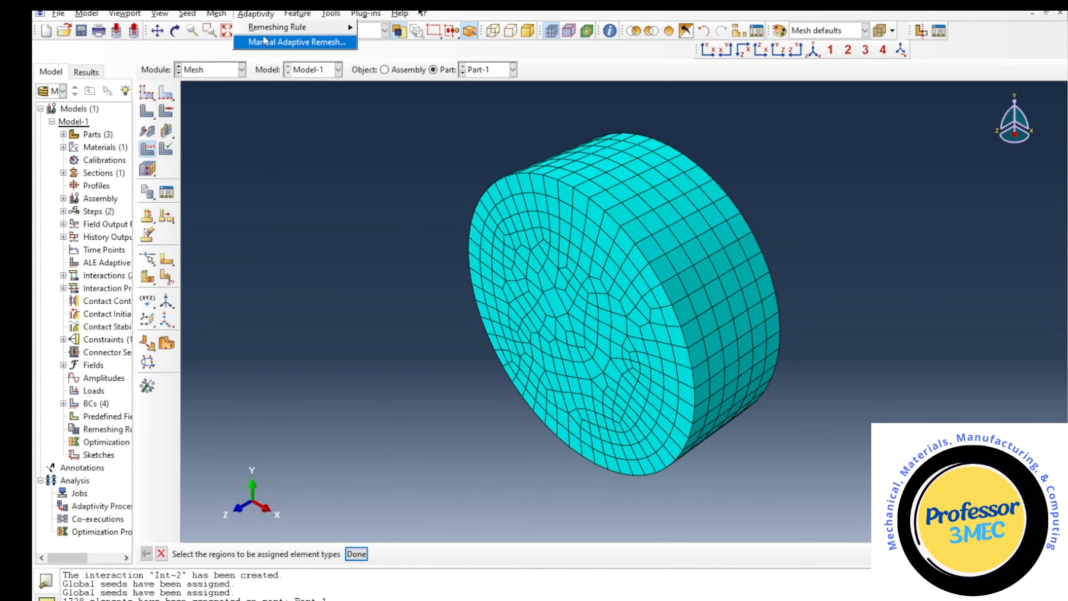
mouse_move(217, 13)
left_click(197, 71)
left_click(196, 71)
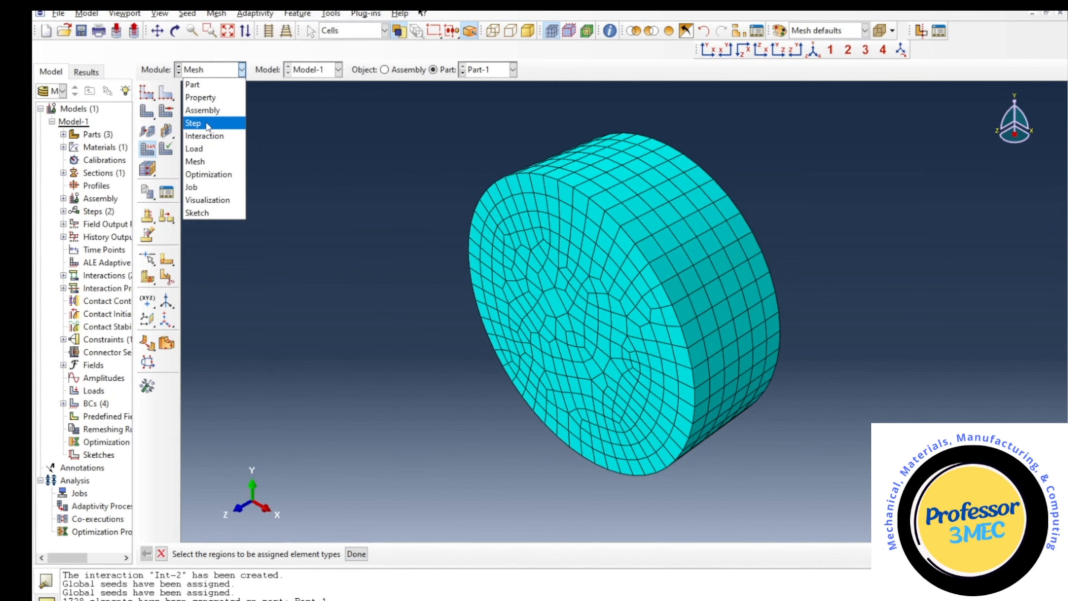
left_click(206, 126)
left_click(252, 13)
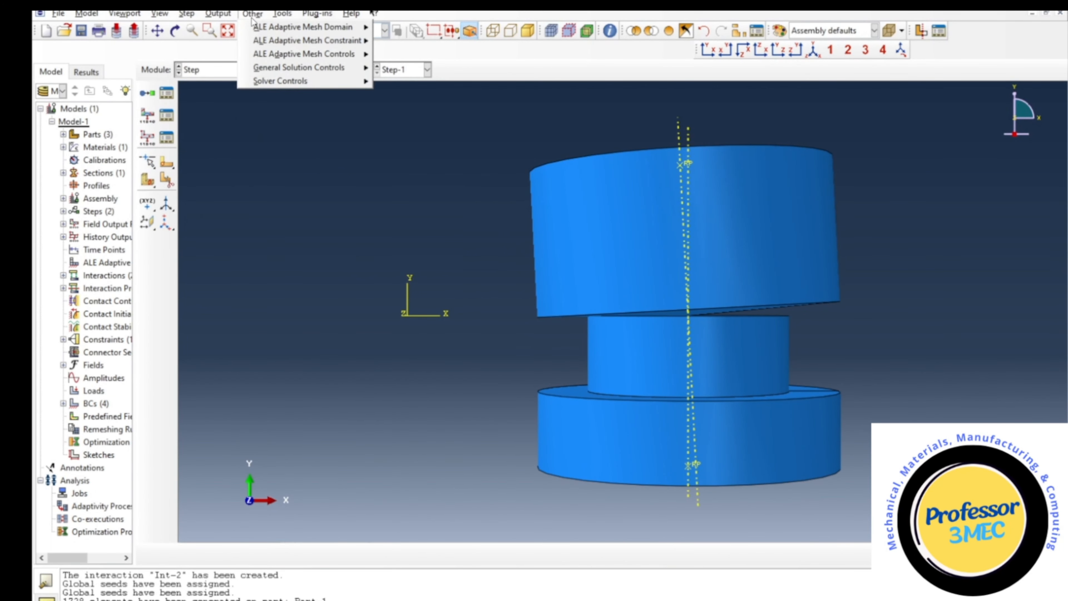
mouse_move(311, 28)
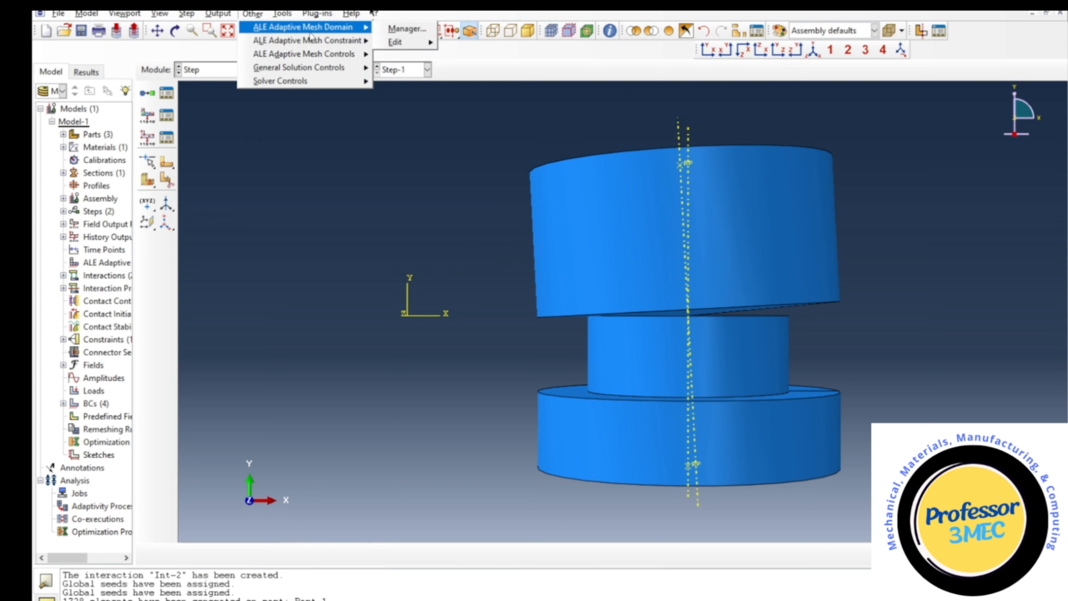
left_click(405, 30)
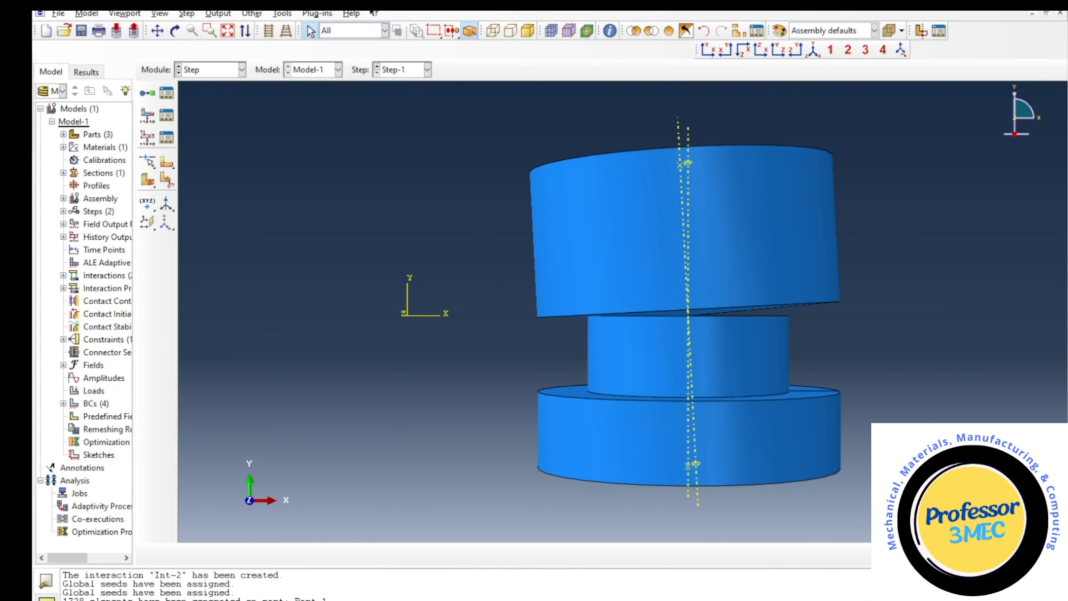
Create an analysis job named RotForge_1 from Model-1
left_click(192, 69)
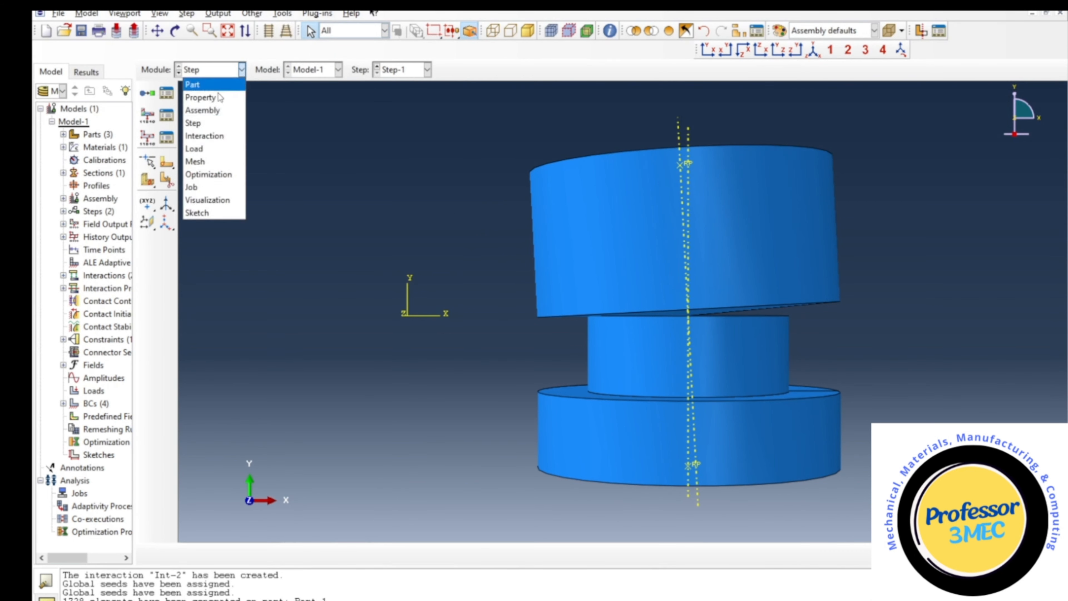
left_click(218, 187)
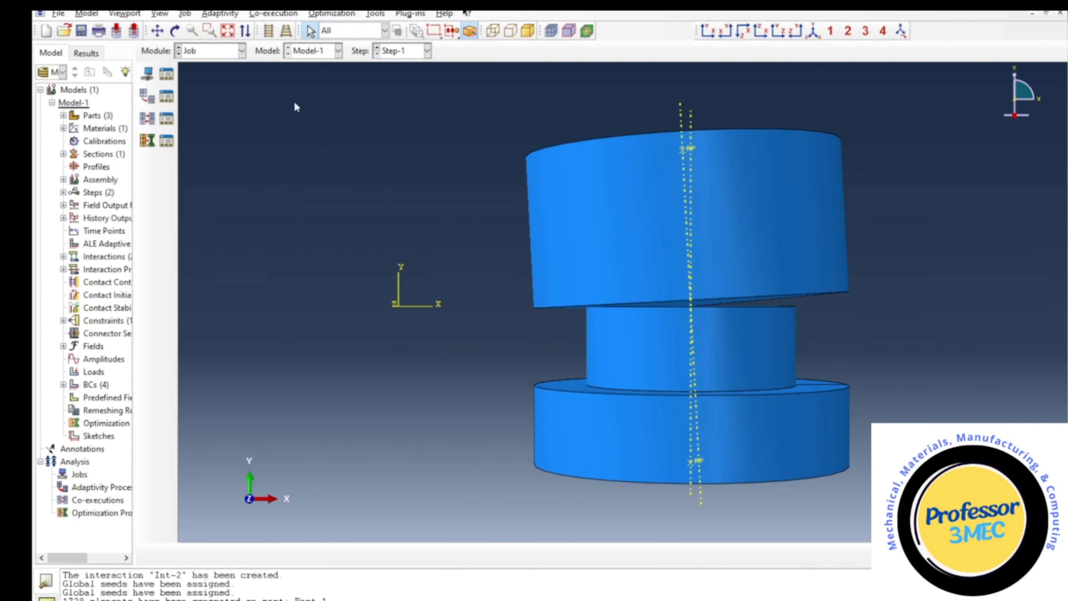
left_click(211, 52)
left_click(201, 170)
left_click(167, 74)
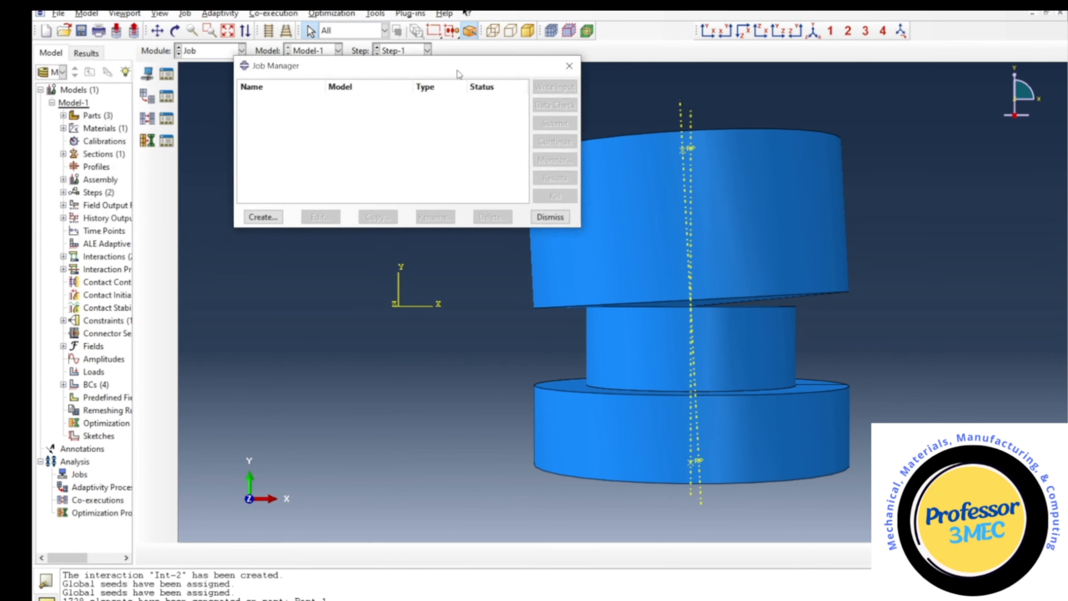
left_click_drag(458, 71, 474, 70)
left_click(271, 223)
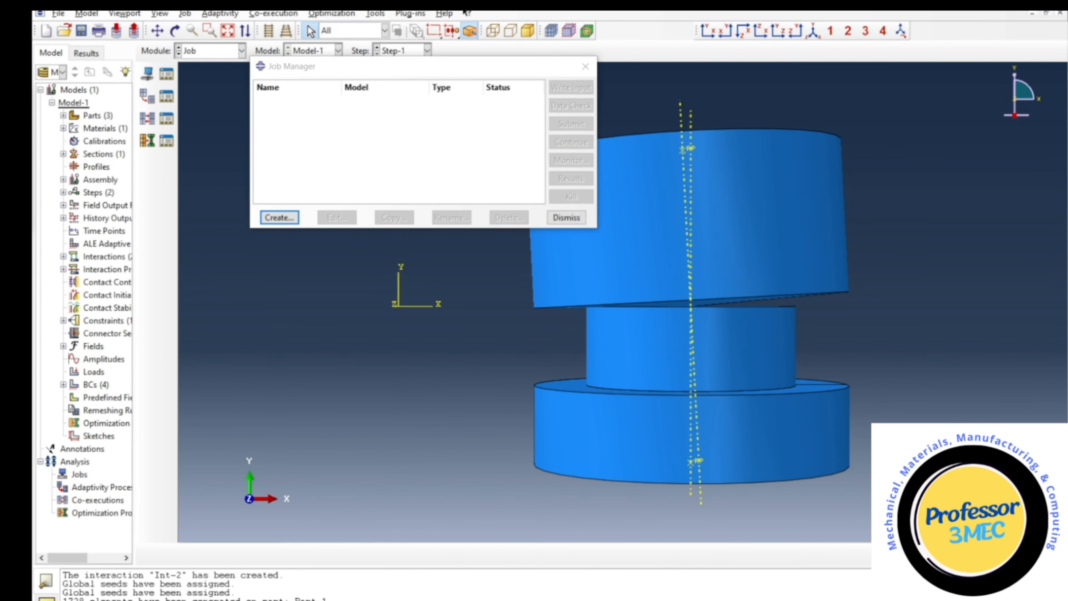
type("Ro")
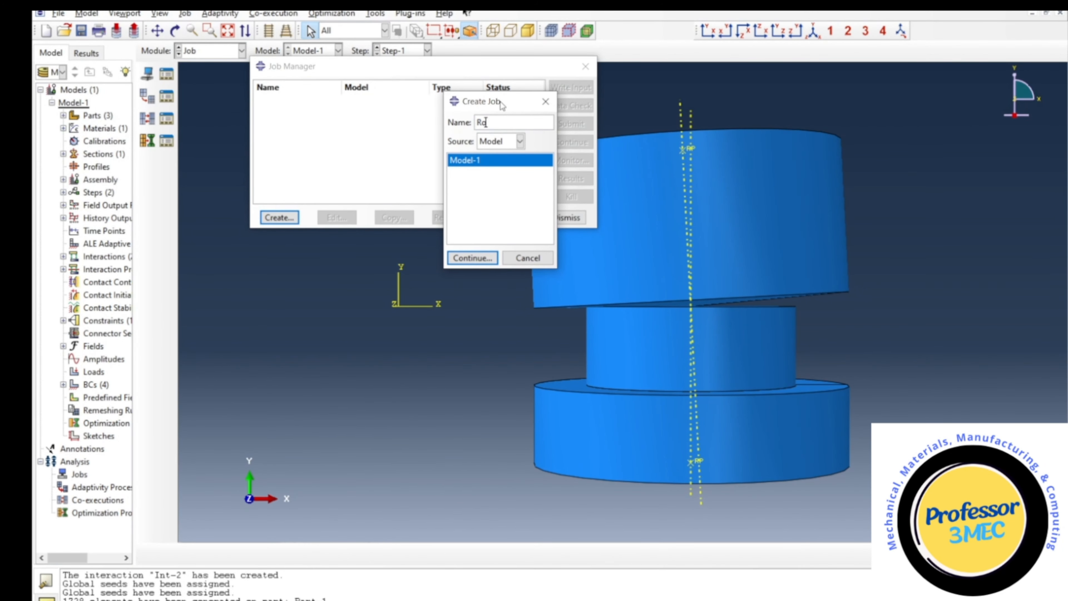
type("tForge_1")
left_click(473, 257)
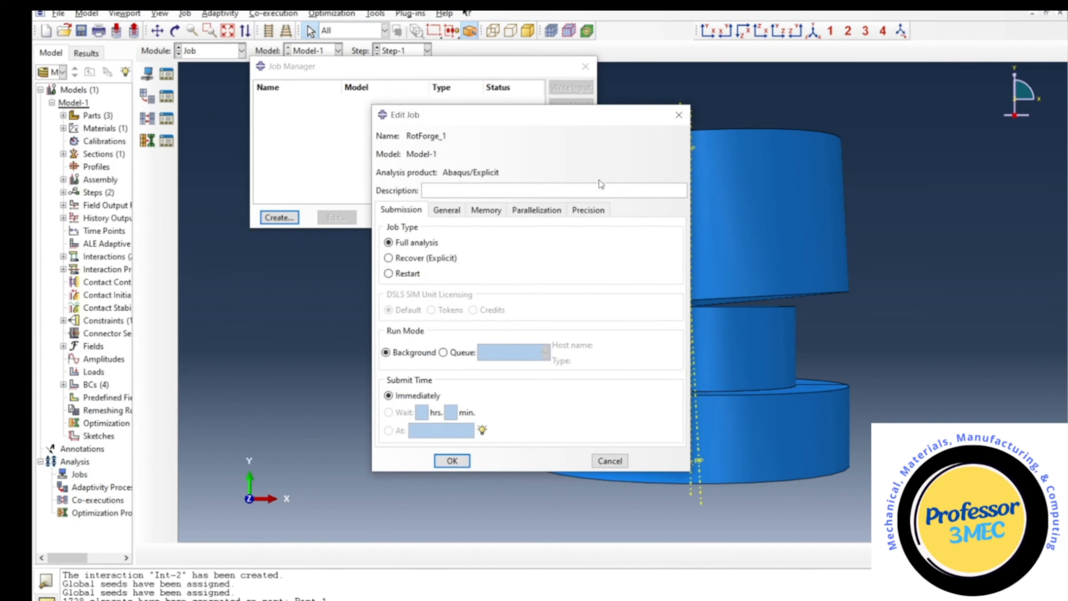
Set the job's Abaqus/Explicit precision to Double - analysis + packager and nodal output precision to Full, and accept the job
left_click(580, 213)
left_click(548, 233)
left_click(522, 295)
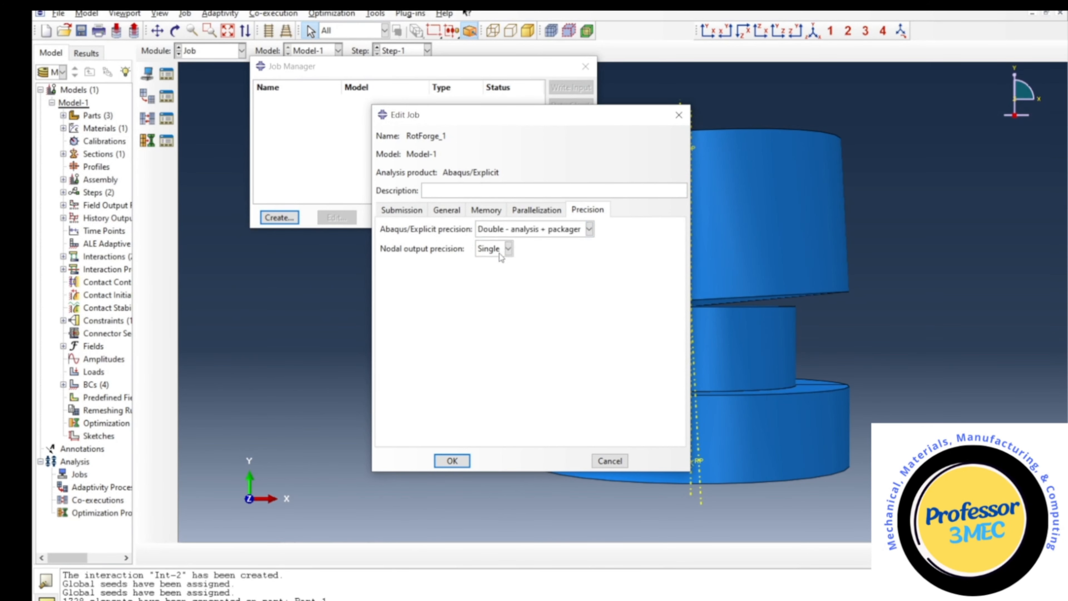
left_click(508, 248)
left_click(487, 280)
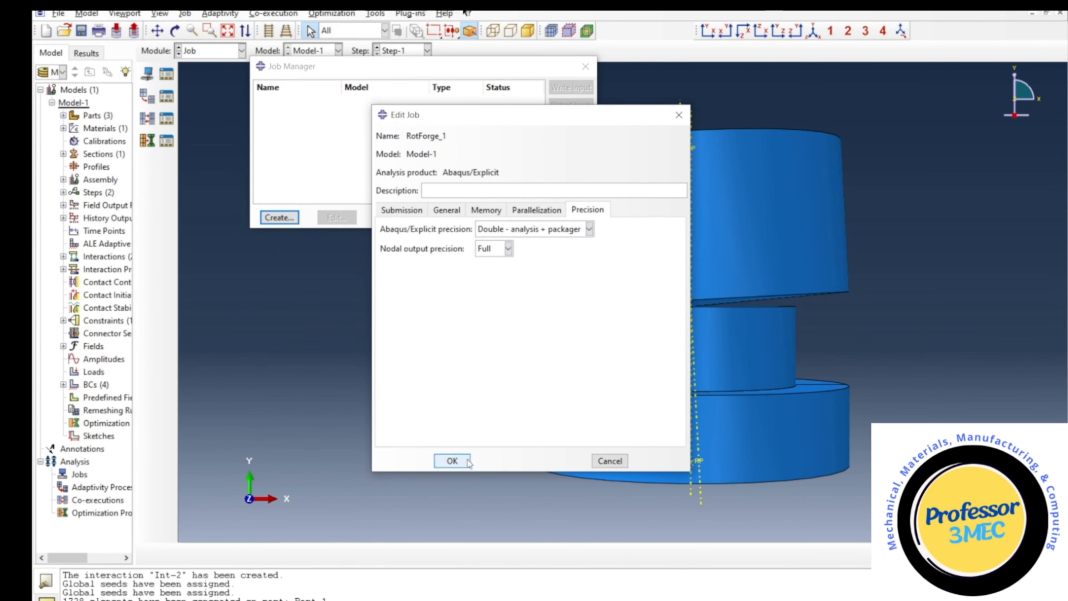
left_click(454, 460)
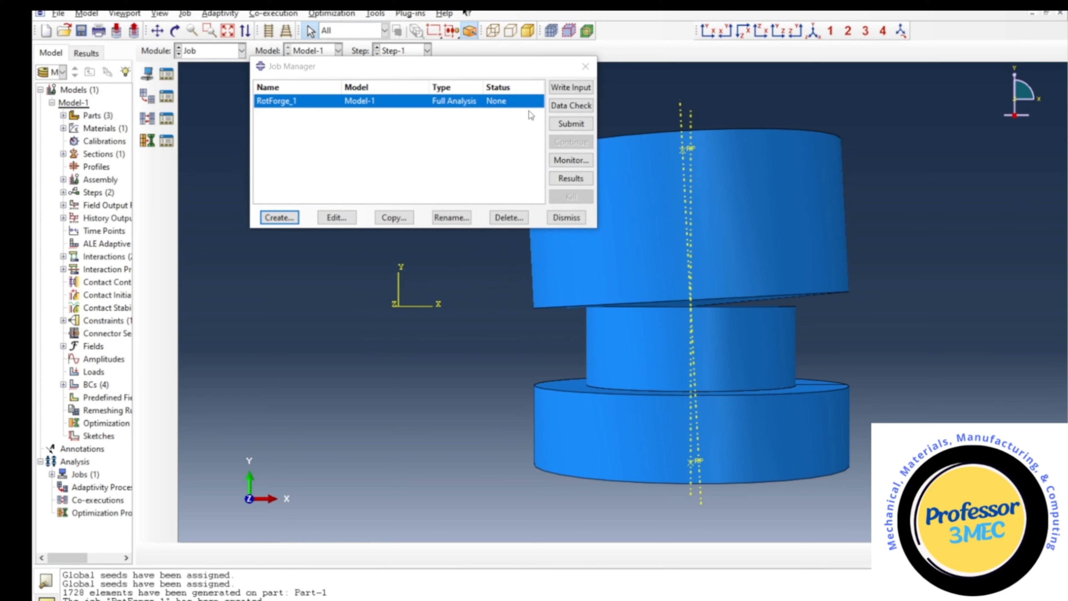
Submit the job RotForge_1 and open its monitor, enlarged to read the error messages
left_click(571, 124)
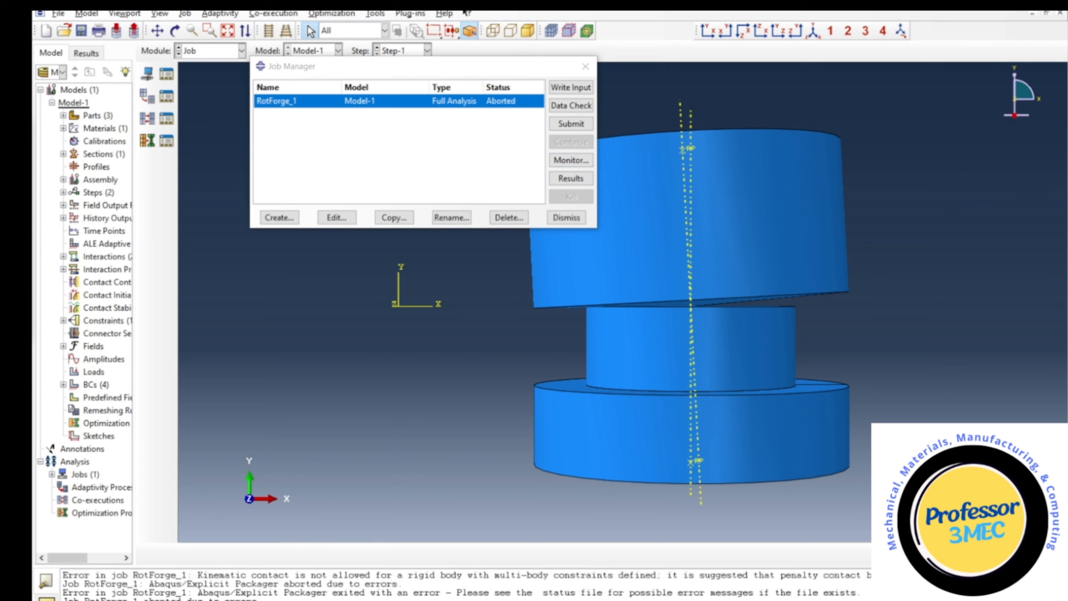
left_click(571, 160)
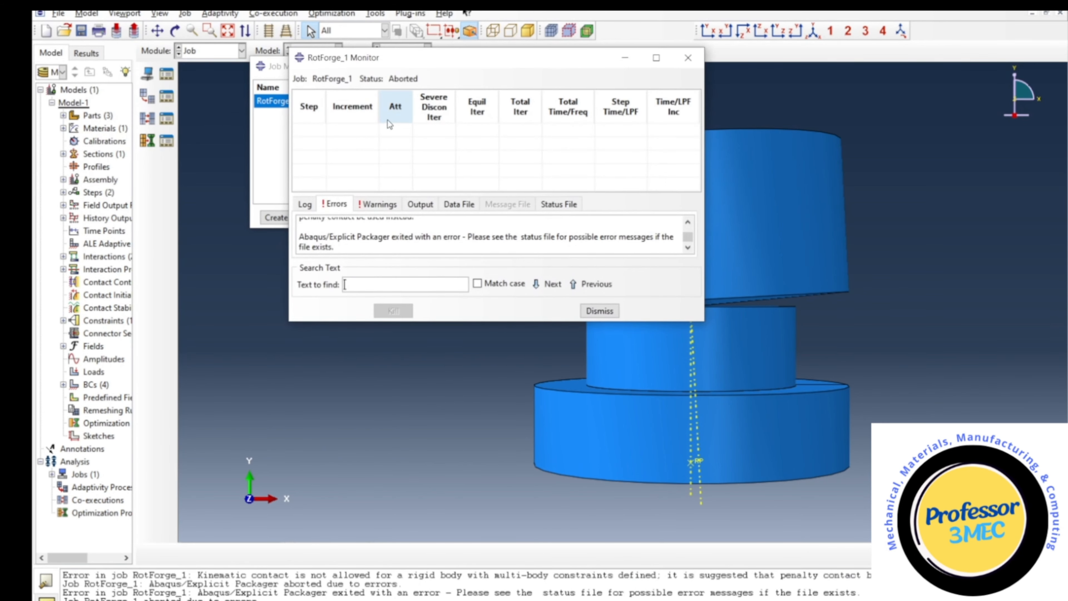
left_click_drag(446, 324, 447, 537)
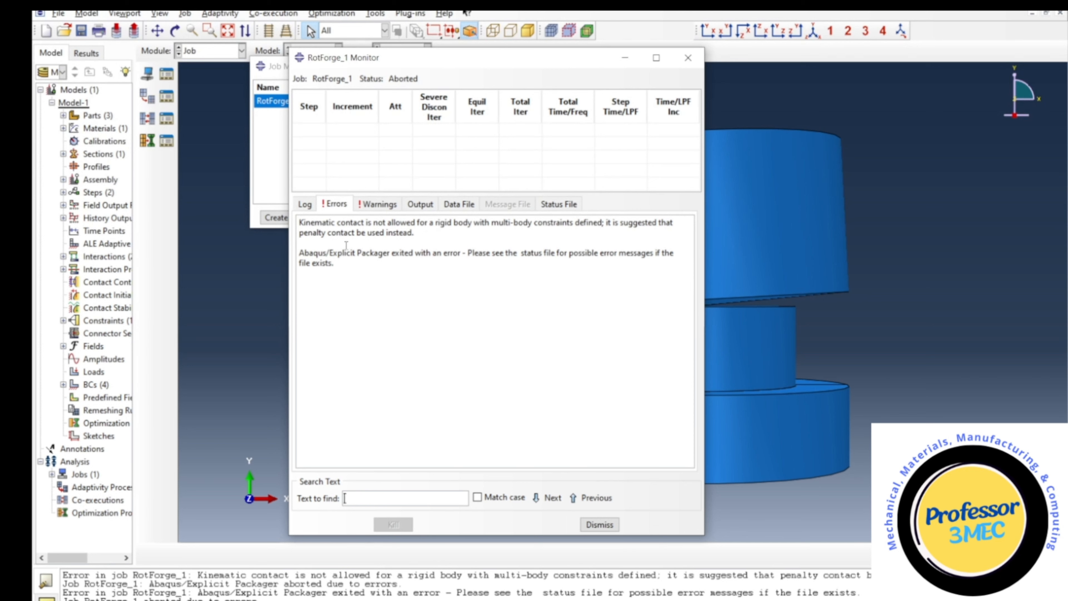
Close the job monitor, inspect the kinematic coupling constraint on the workpiece in the Interaction module, and delete it
left_click(595, 526)
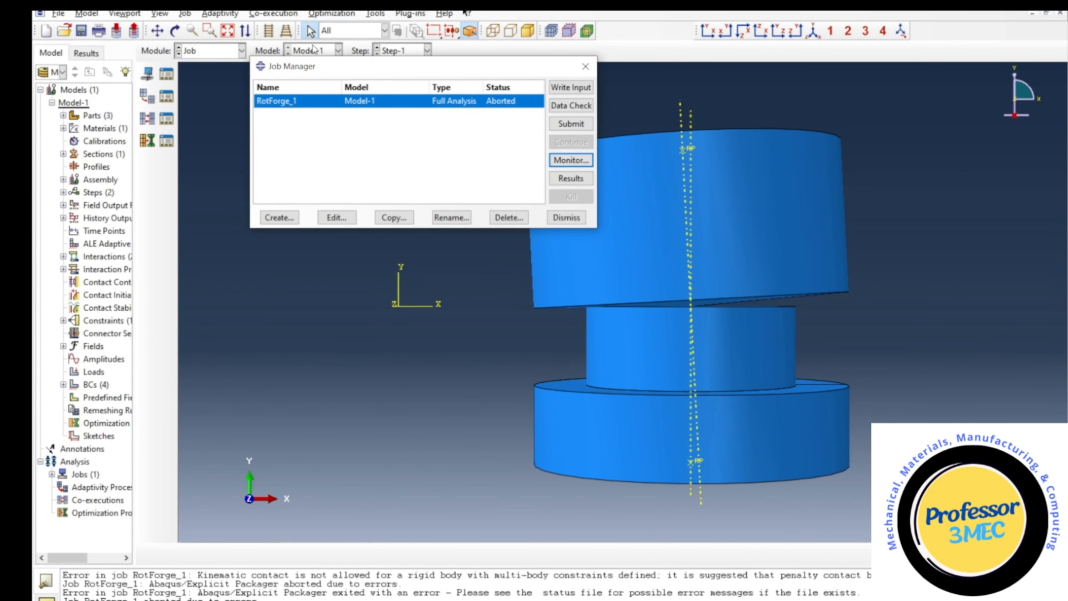
left_click(202, 52)
left_click(208, 111)
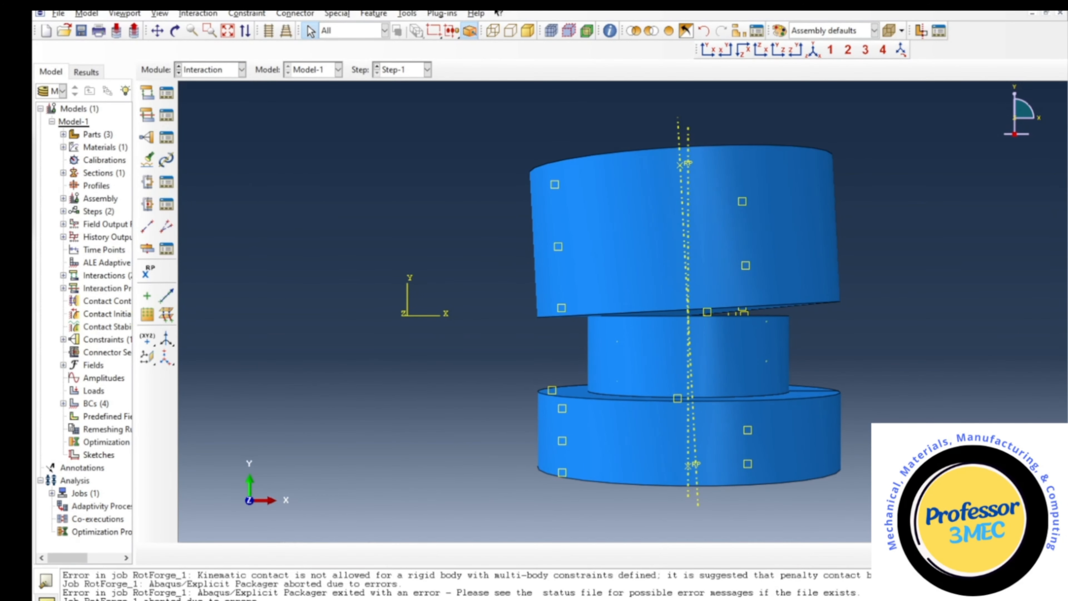
left_click(167, 182)
left_click(257, 180)
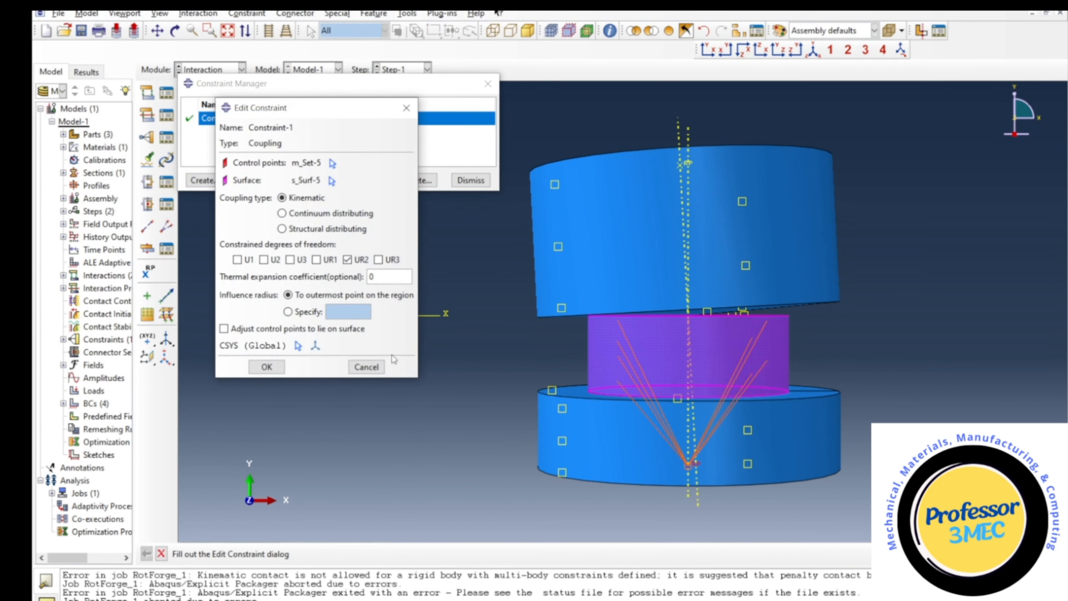
left_click(355, 371)
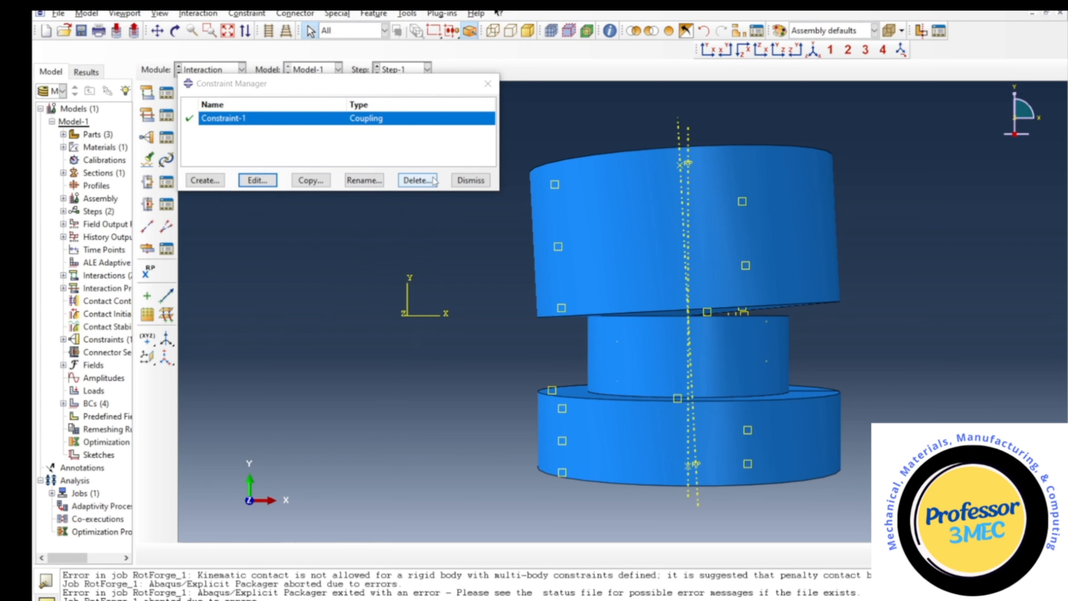
left_click(418, 180)
left_click(516, 323)
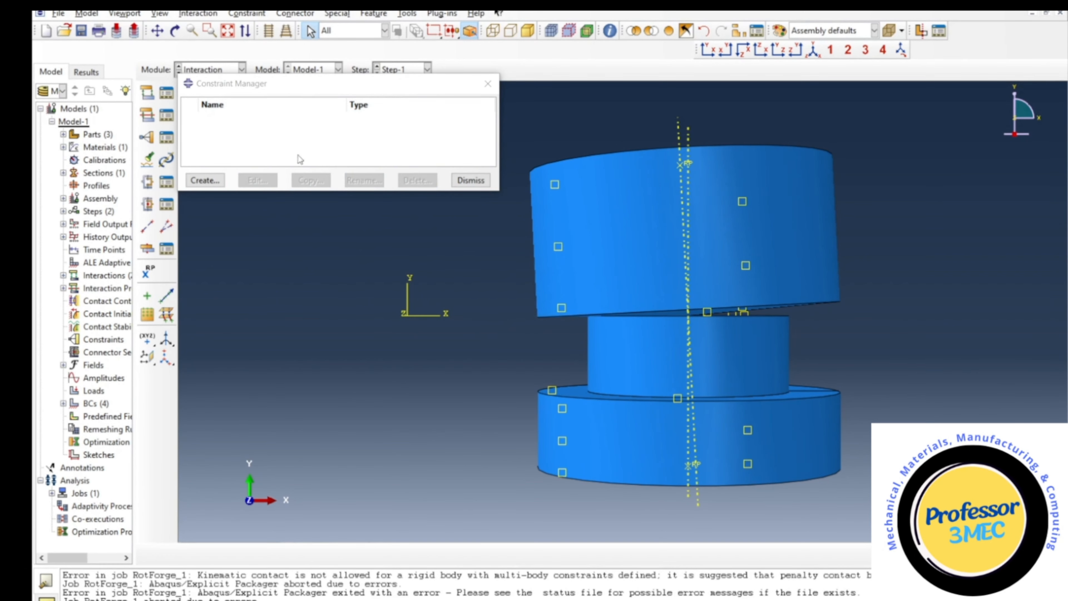
left_click(205, 180)
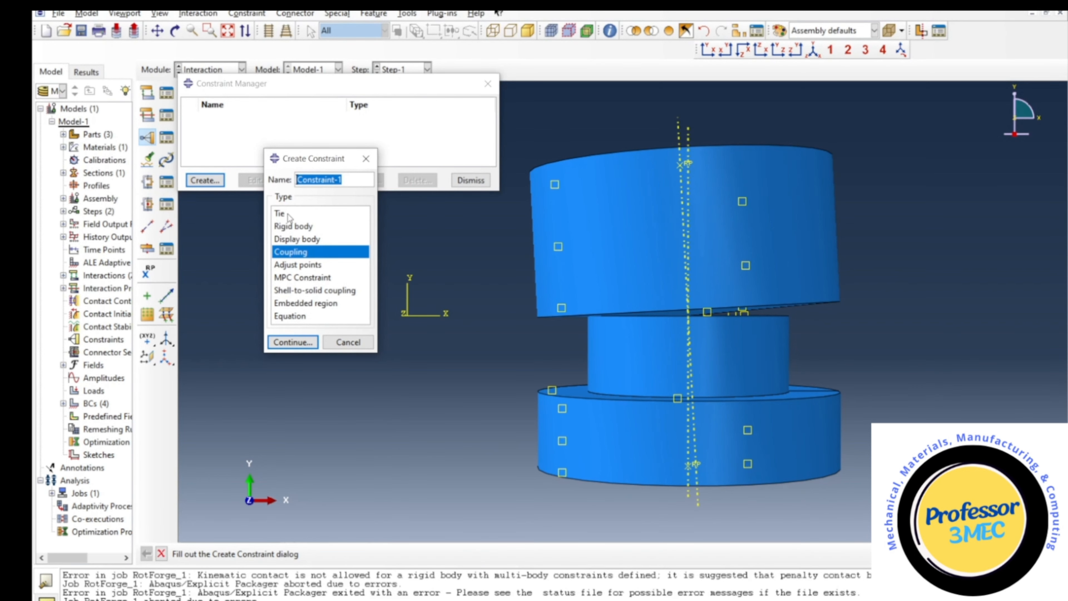
left_click(293, 342)
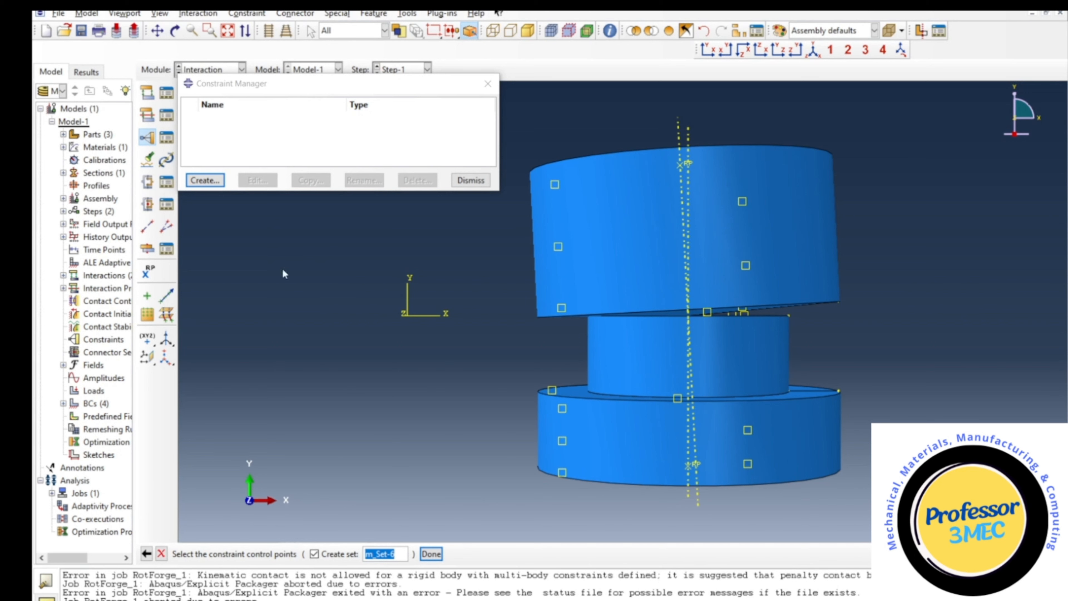
left_click(146, 553)
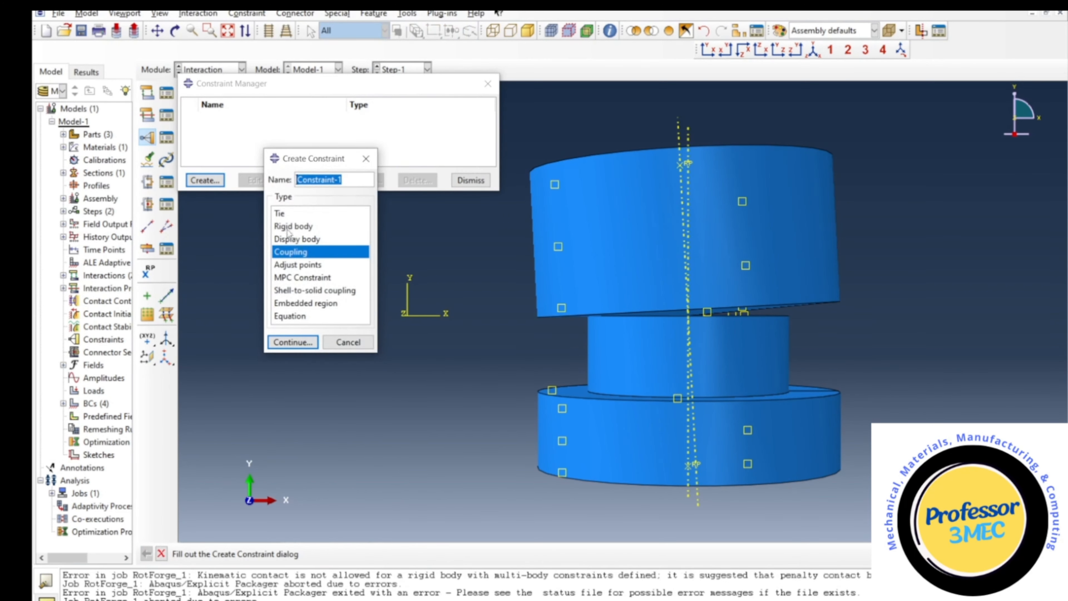
left_click(293, 342)
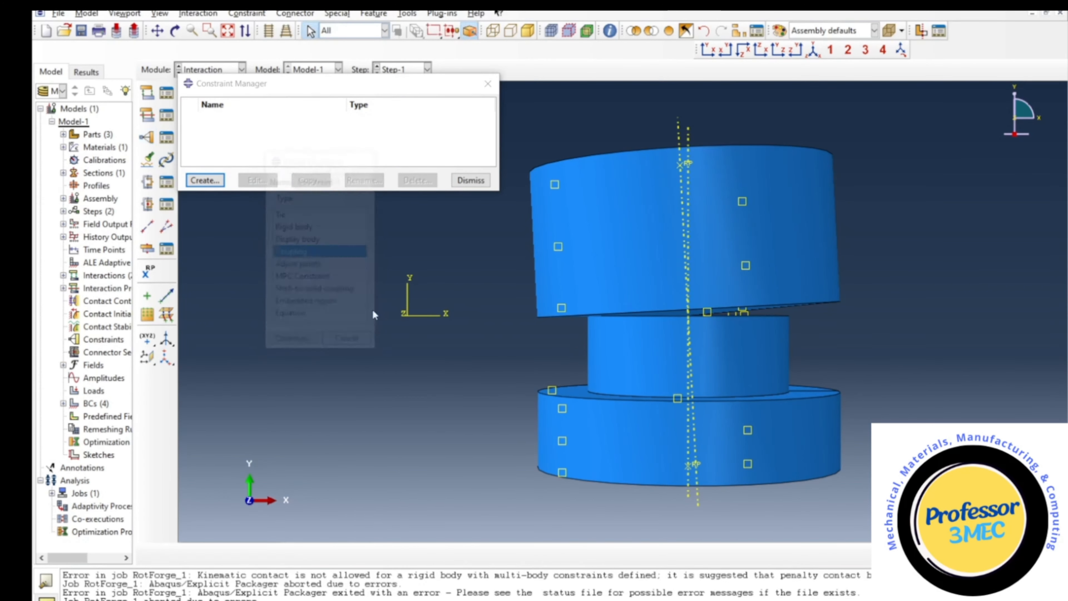
left_click(471, 180)
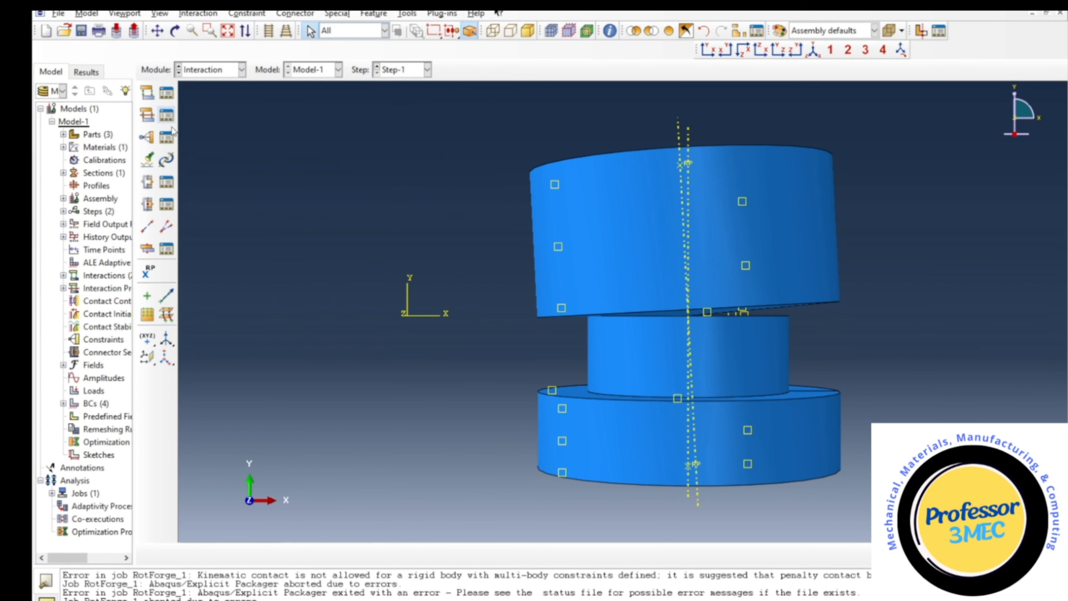
Suppress the surface-to-surface contact interaction Int-2 at the lower tool
left_click_drag(32, 160, 357, 163)
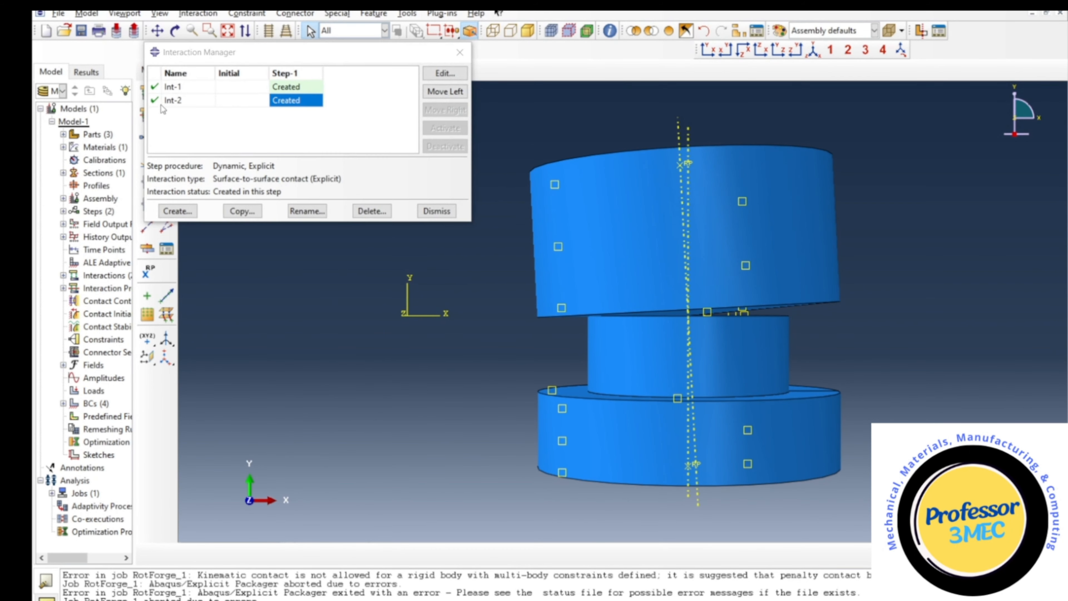
left_click(157, 102)
left_click(436, 211)
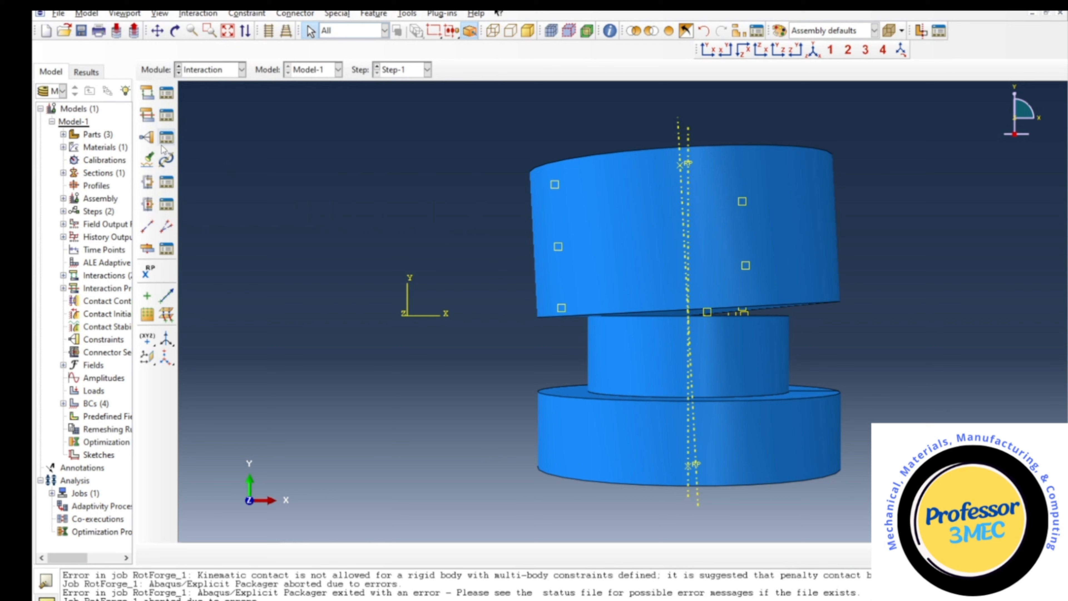
Start a Tie constraint and use the existing surface s_Surf-3 on the workpiece's bottom face as its main surface
left_click(147, 137)
left_click(283, 214)
left_click(290, 341)
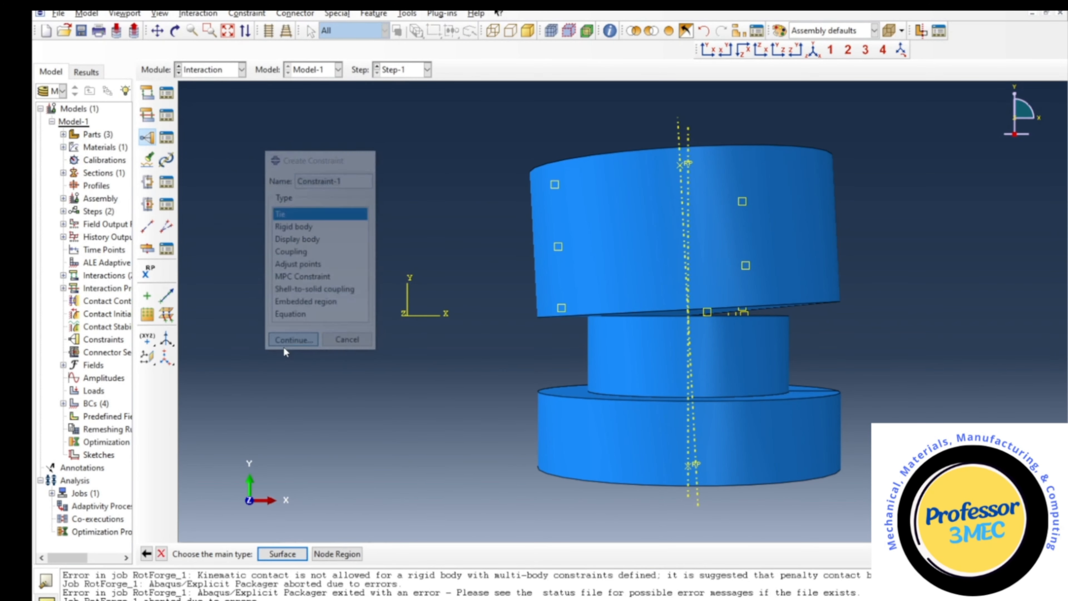
left_click(275, 555)
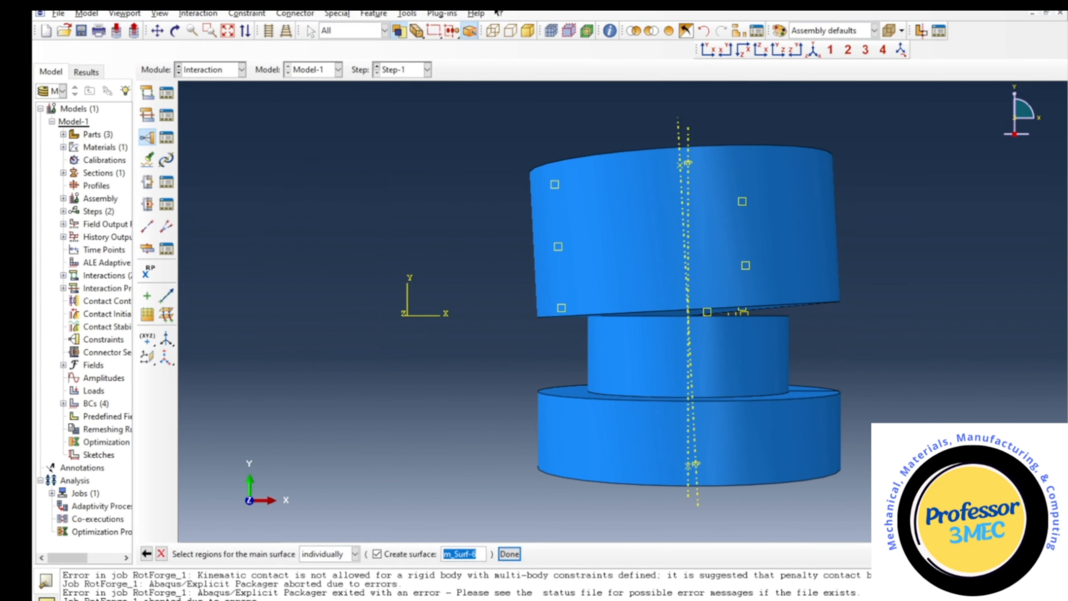
left_click(1044, 554)
left_click(225, 261)
left_click(223, 248)
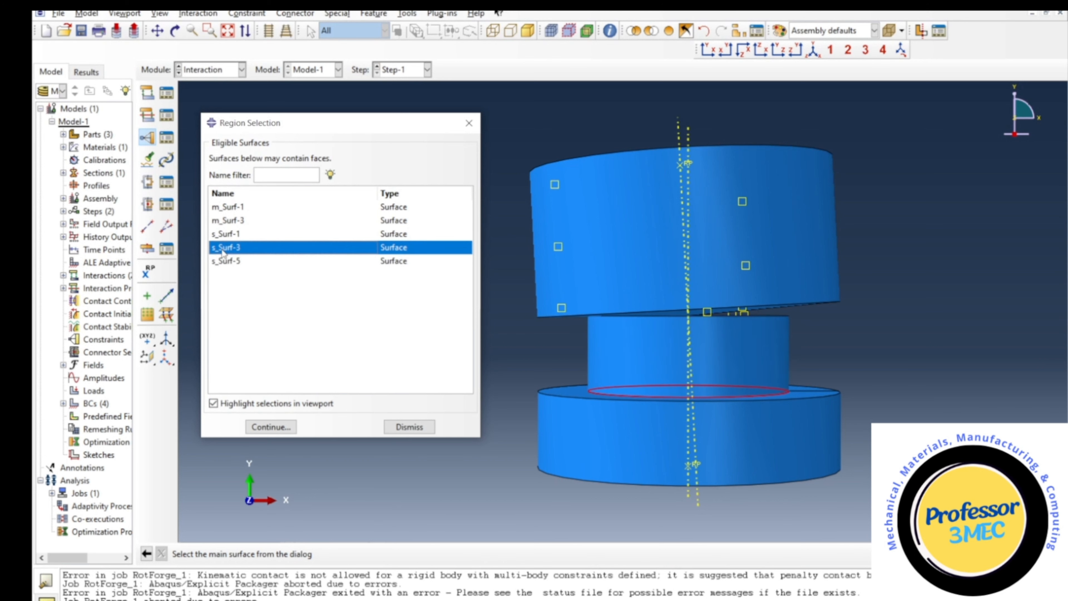
left_click(271, 427)
Use the lower tool's surface m_Surf-3 as the tie's secondary surface and accept the constraint with its default settings
left_click(310, 557)
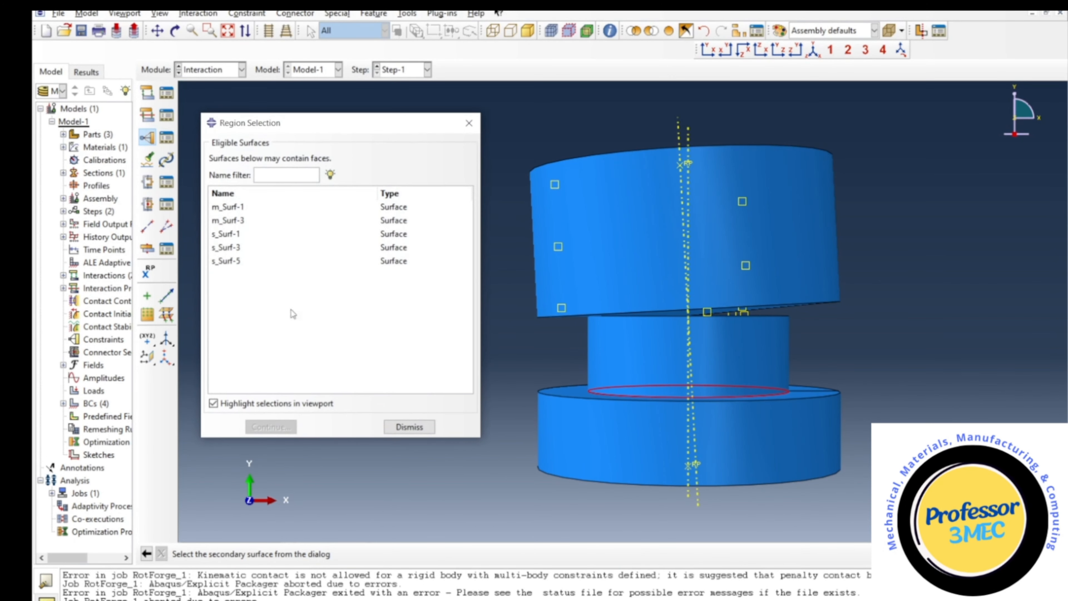
left_click(226, 236)
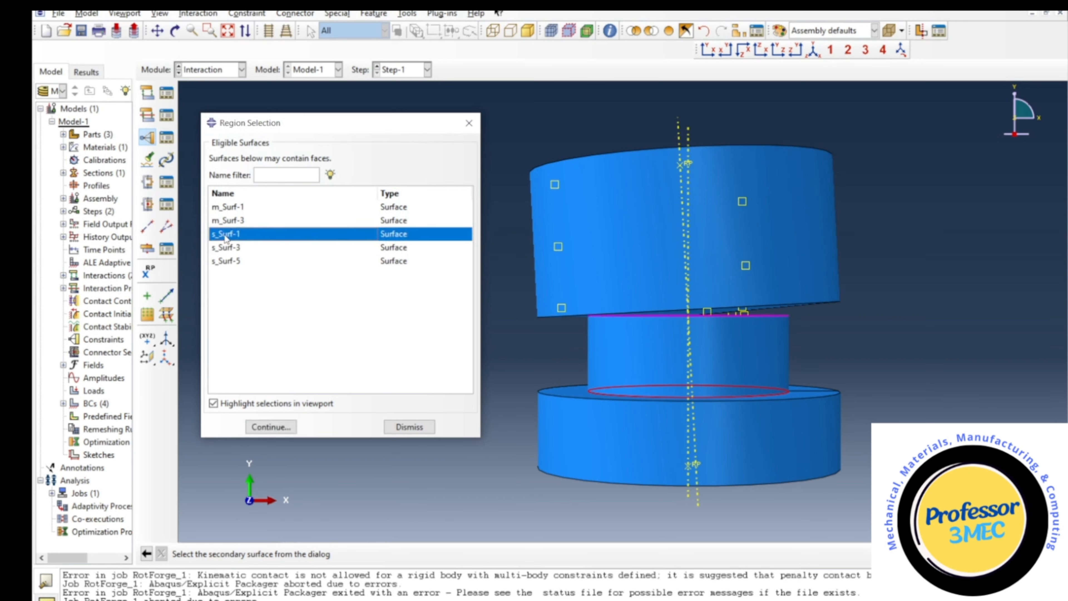
left_click(231, 221)
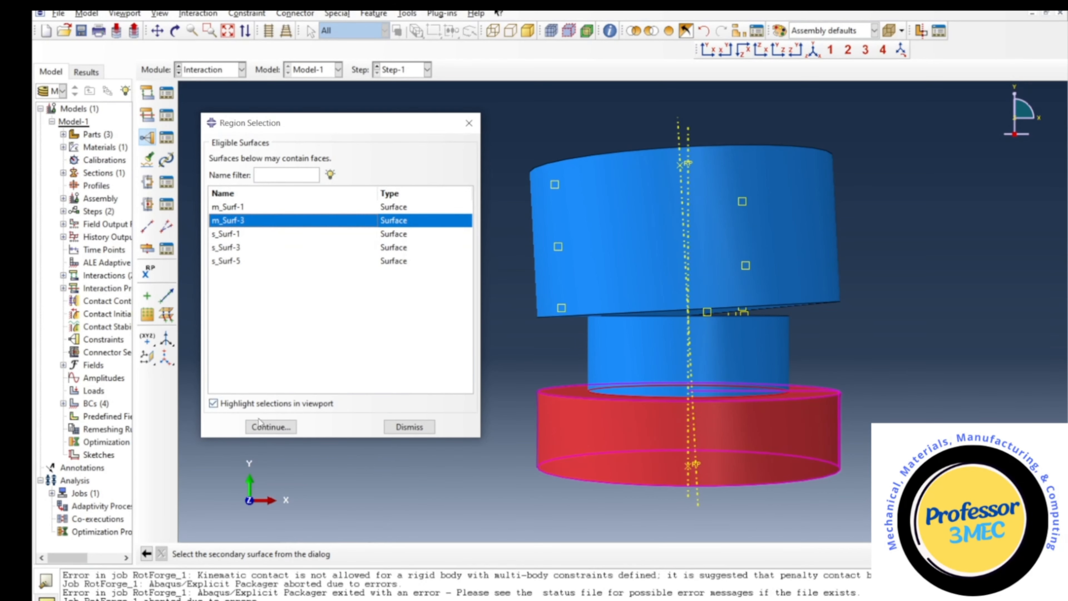
left_click(268, 428)
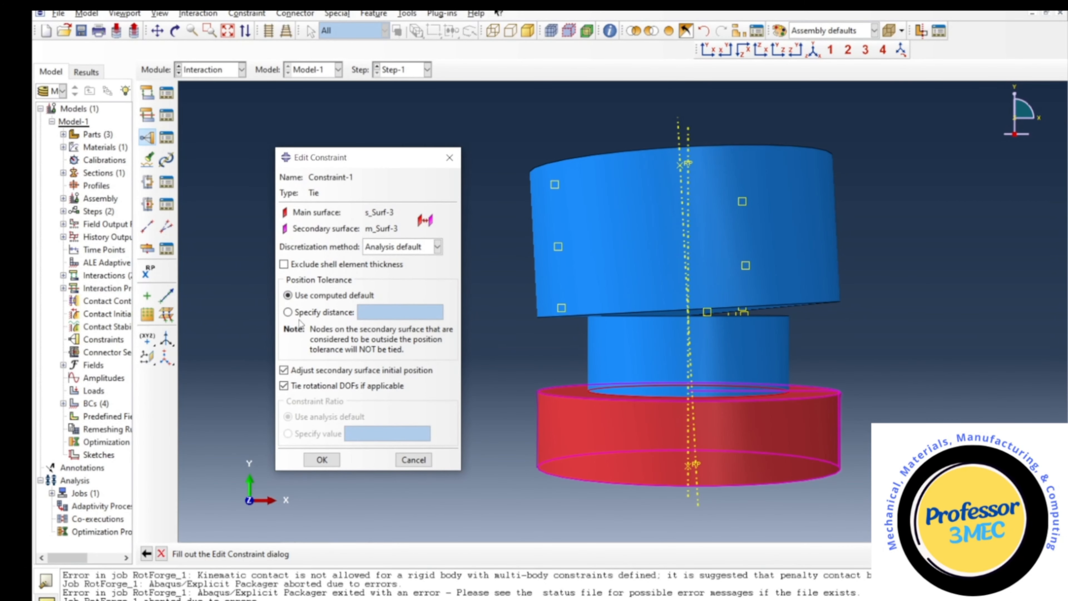
left_click(321, 460)
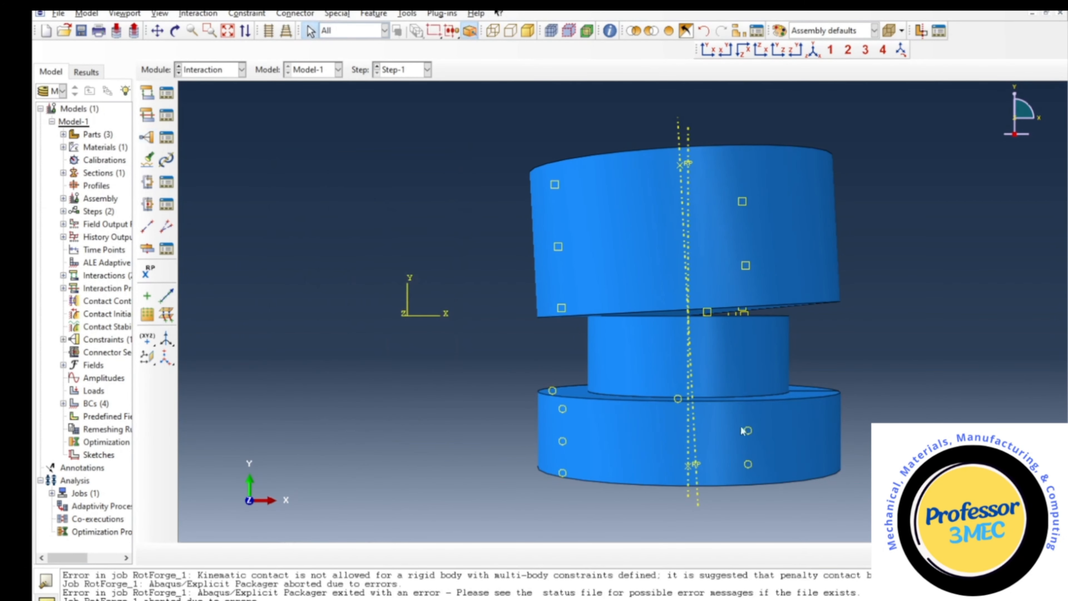
Resubmit the job RotForge_1, overwriting its existing job files, and open its monitor
left_click(226, 72)
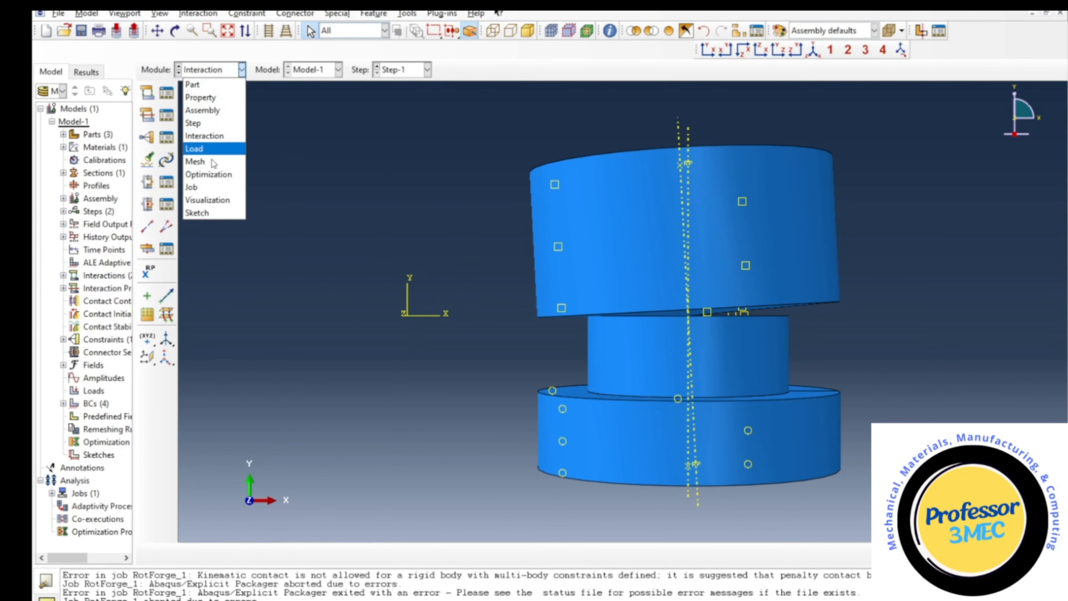
left_click(192, 187)
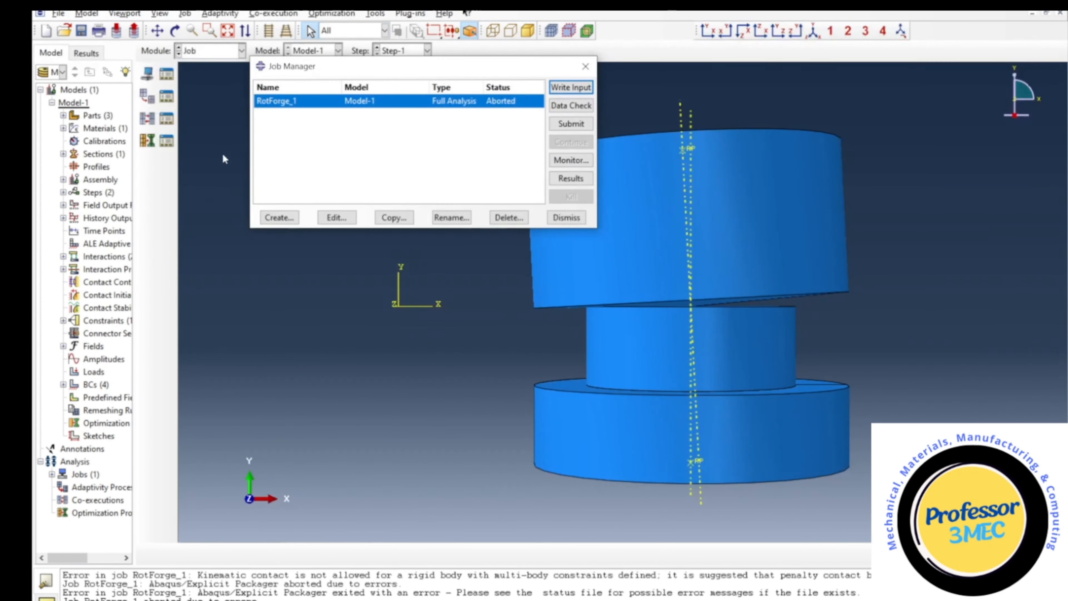
left_click(557, 128)
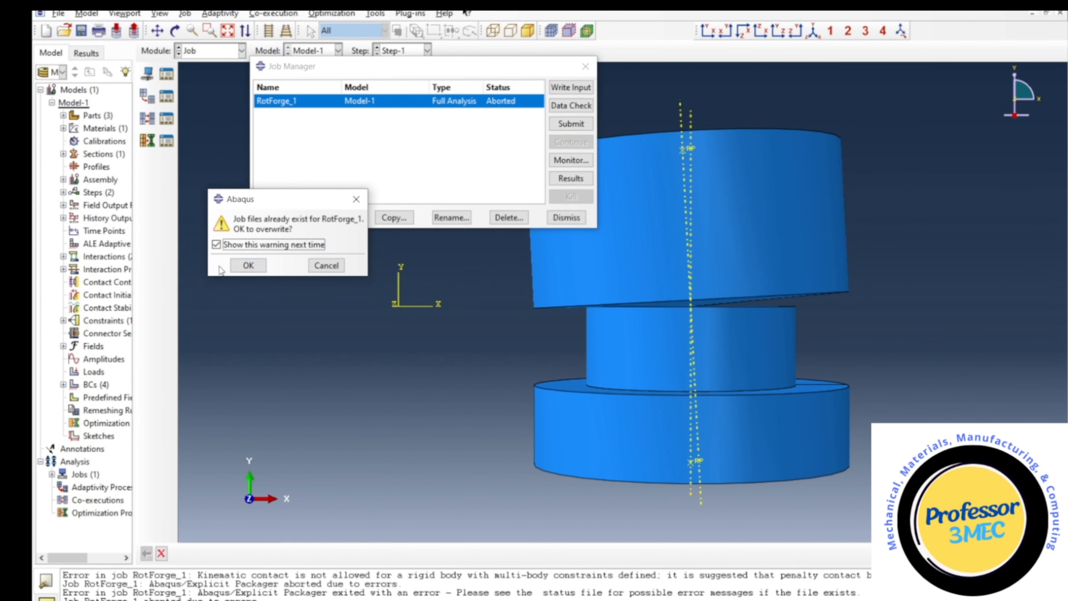
left_click(243, 266)
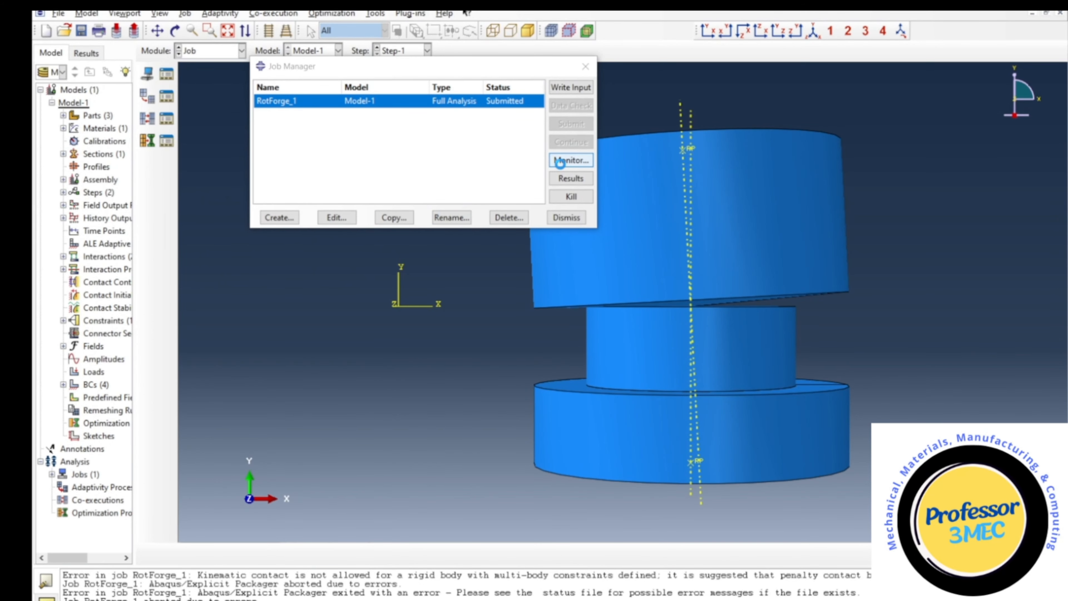
left_click(561, 162)
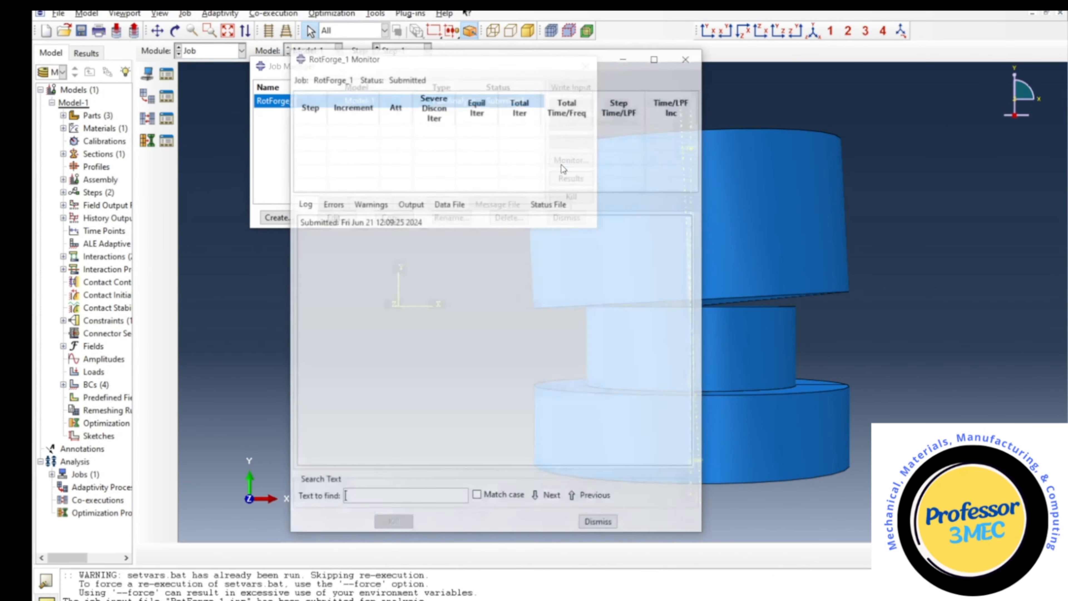
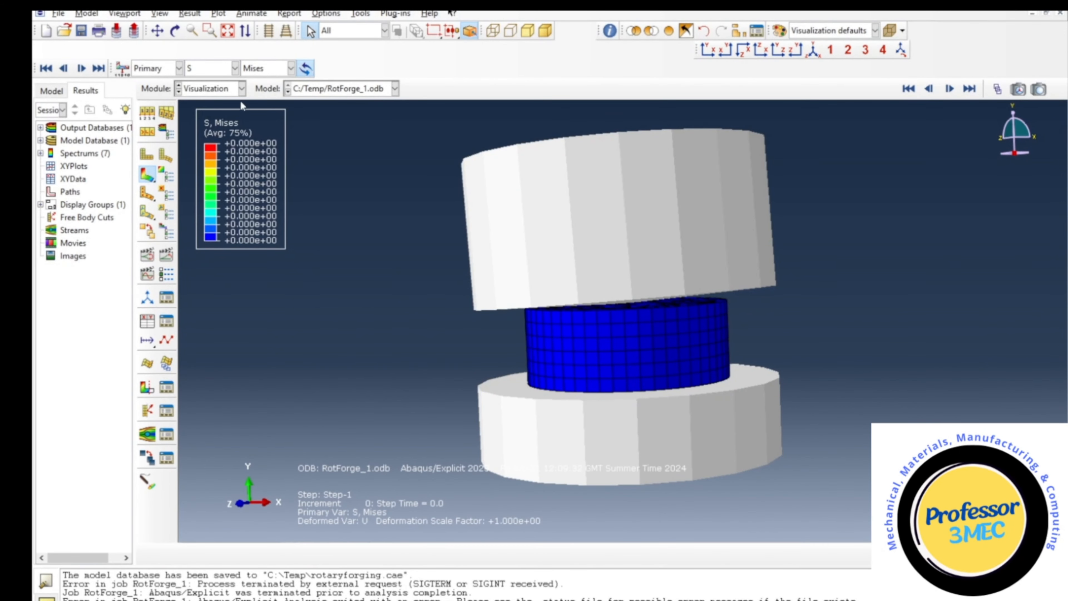
left_click(226, 90)
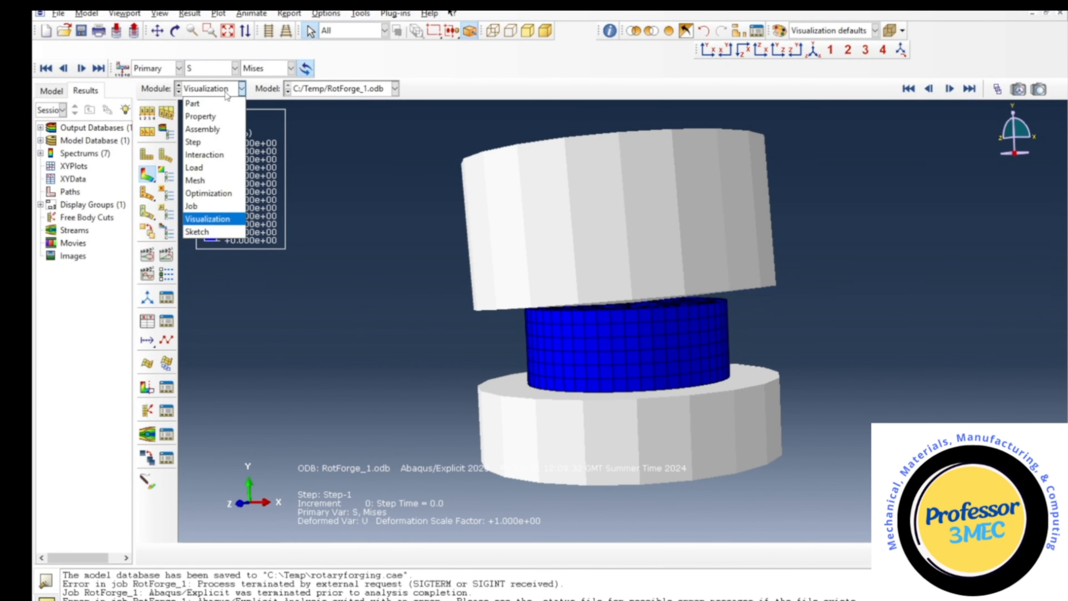
left_click(211, 169)
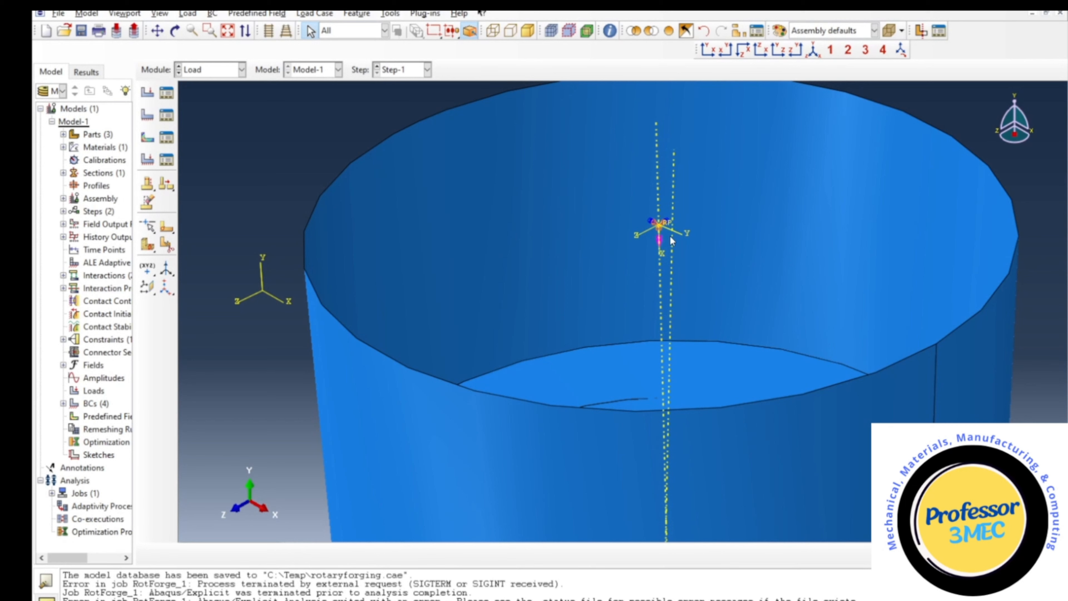
left_click(167, 295)
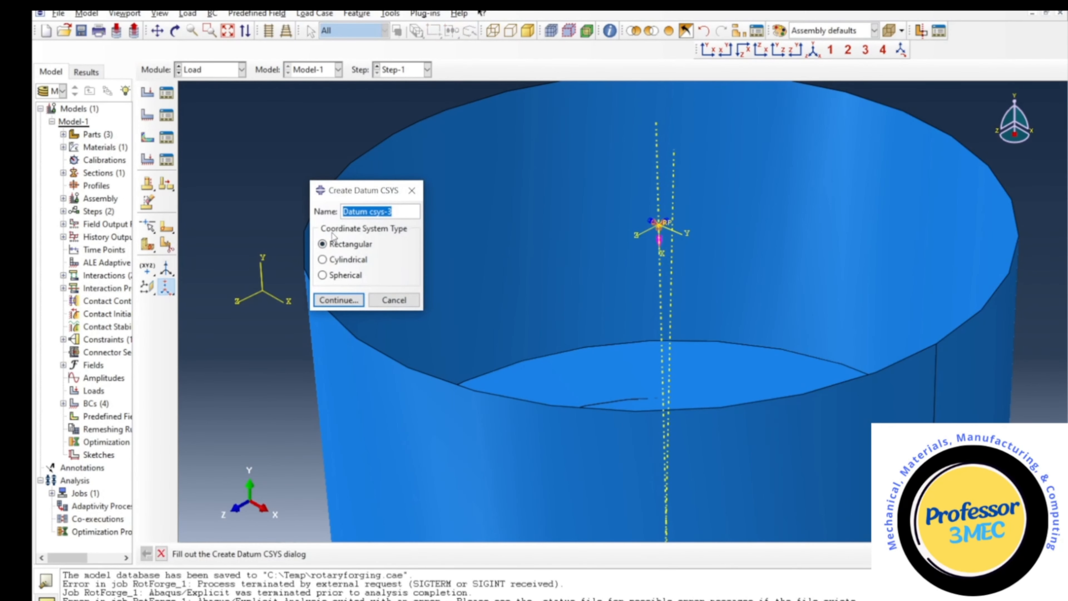
left_click(339, 299)
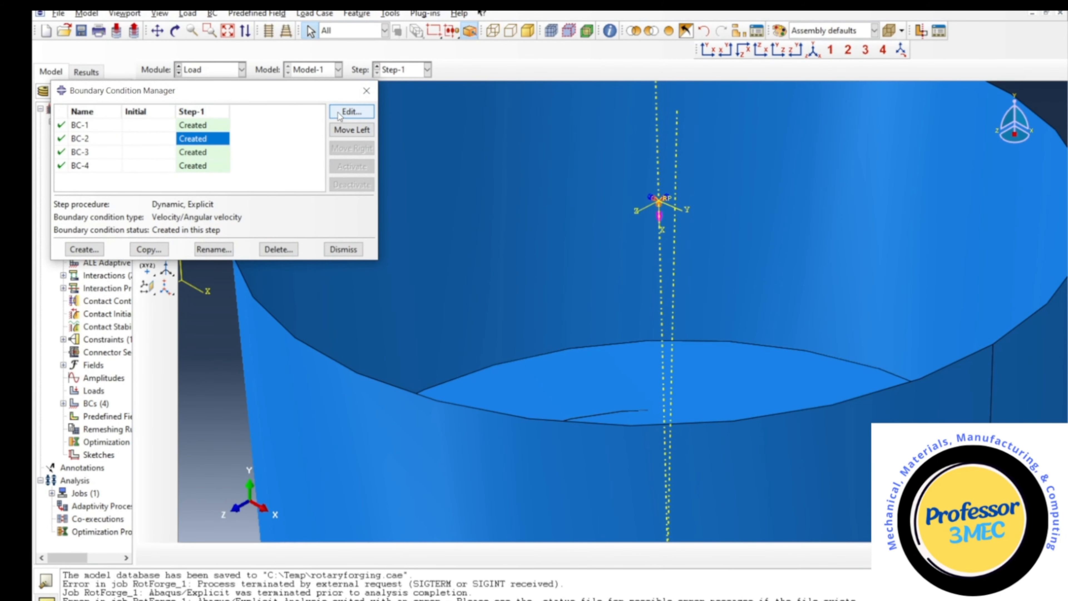
Check the coordinate system and angular velocity settings of the upper tool's boundary condition BC-2
left_click(349, 113)
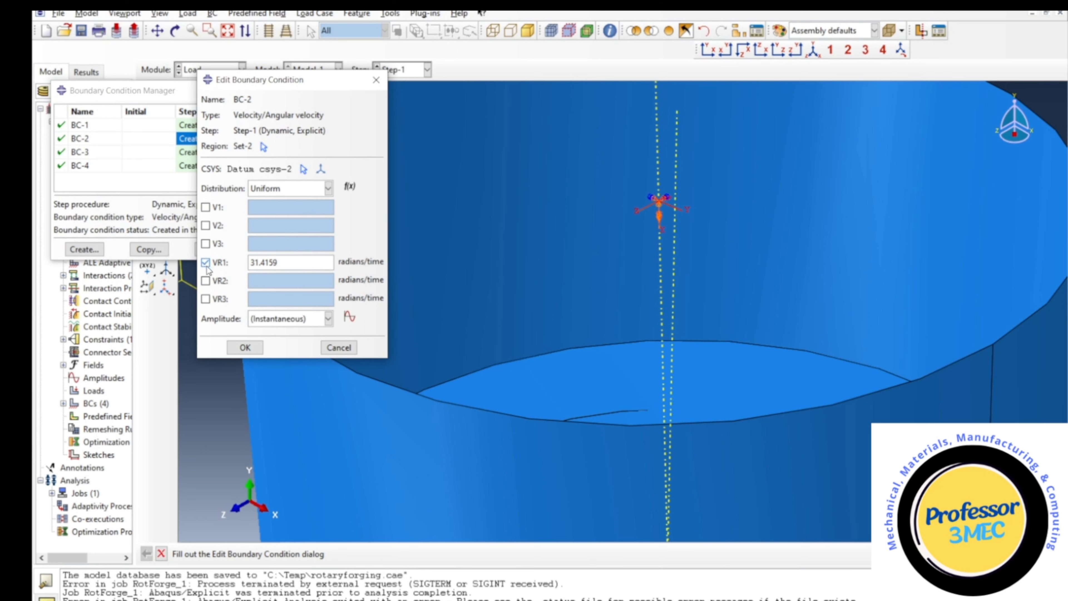
left_click(245, 347)
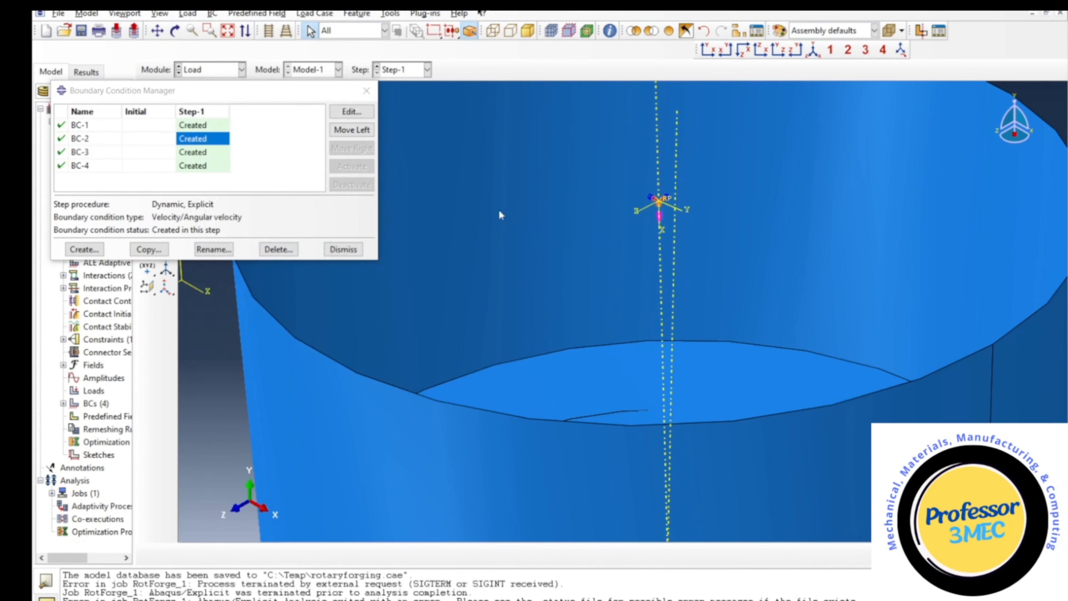
left_click(343, 249)
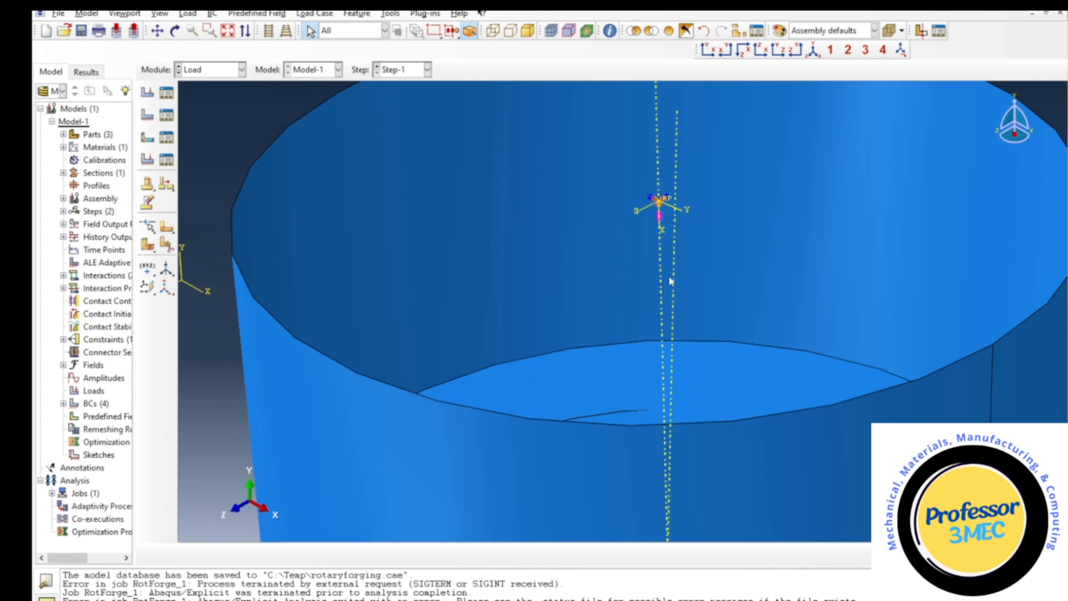
Save the model and try to resubmit the job RotForge_1, overwriting its existing job files
left_click(233, 76)
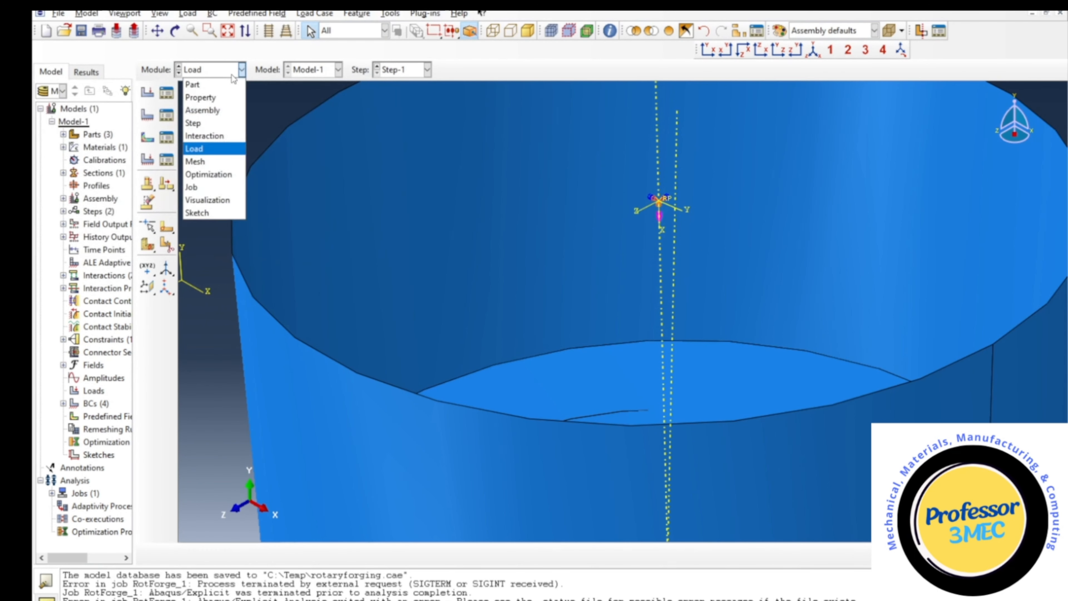
left_click(210, 190)
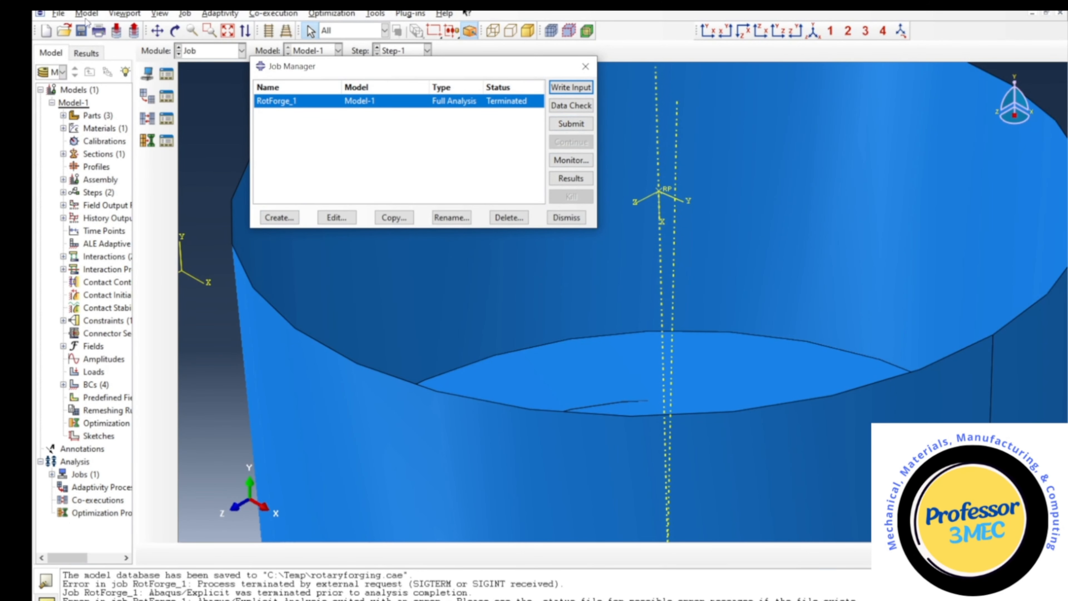
left_click(80, 31)
left_click(566, 124)
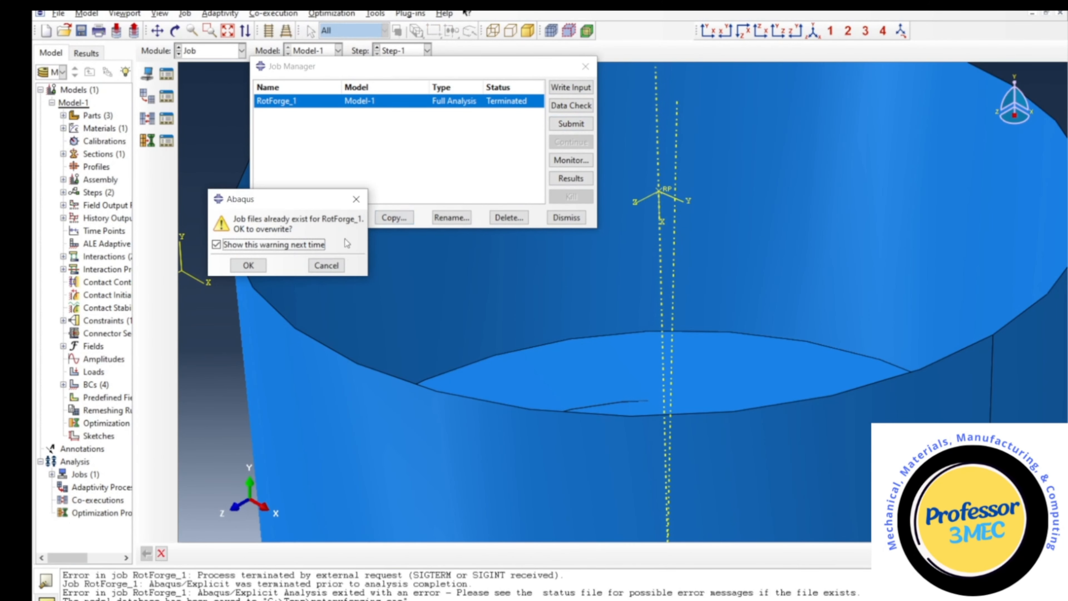
left_click(247, 266)
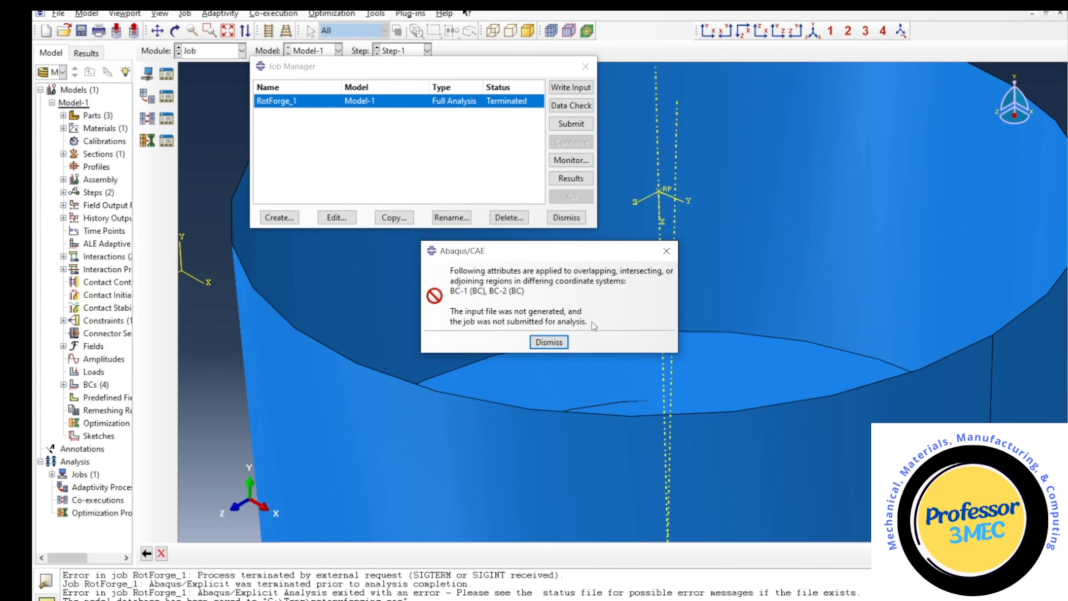
left_click(549, 342)
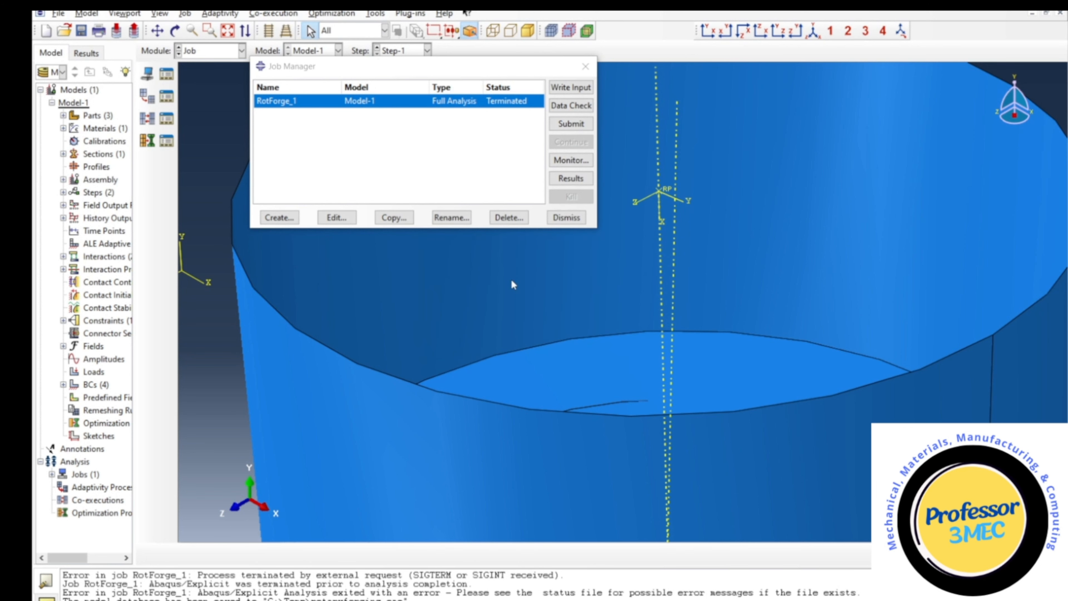
left_click(562, 125)
left_click(248, 263)
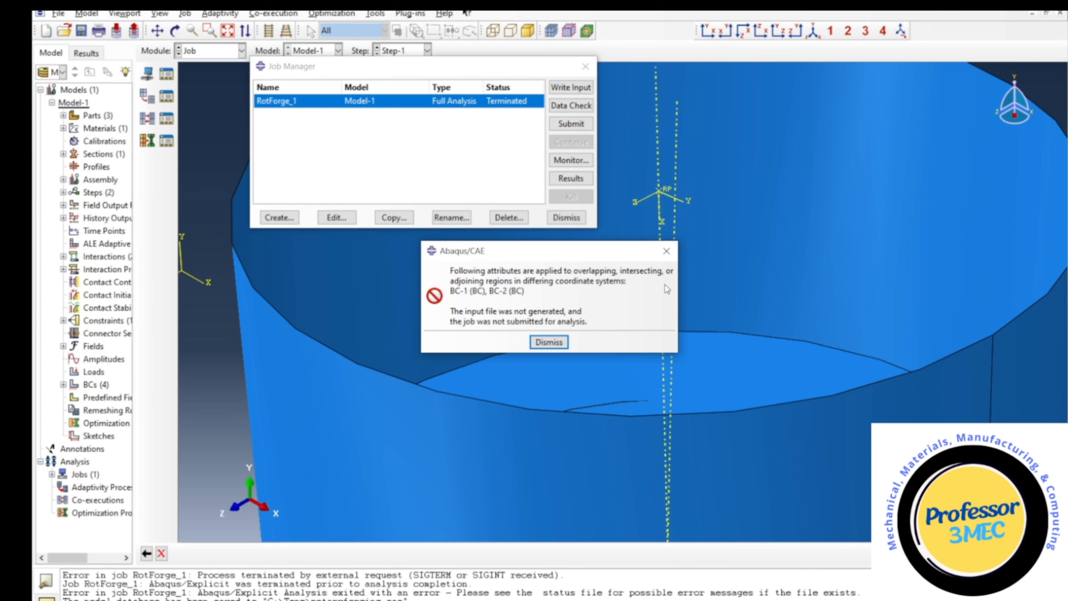
left_click(549, 342)
left_click(566, 217)
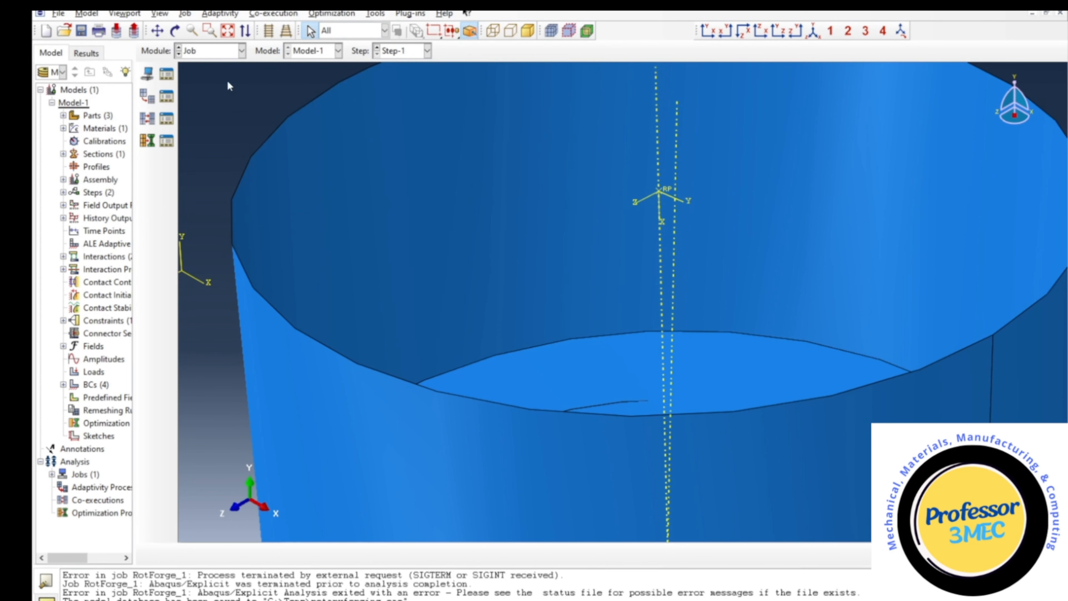
Change the coordinate system of boundary condition BC-1 from global to Datum csys-2
left_click(207, 51)
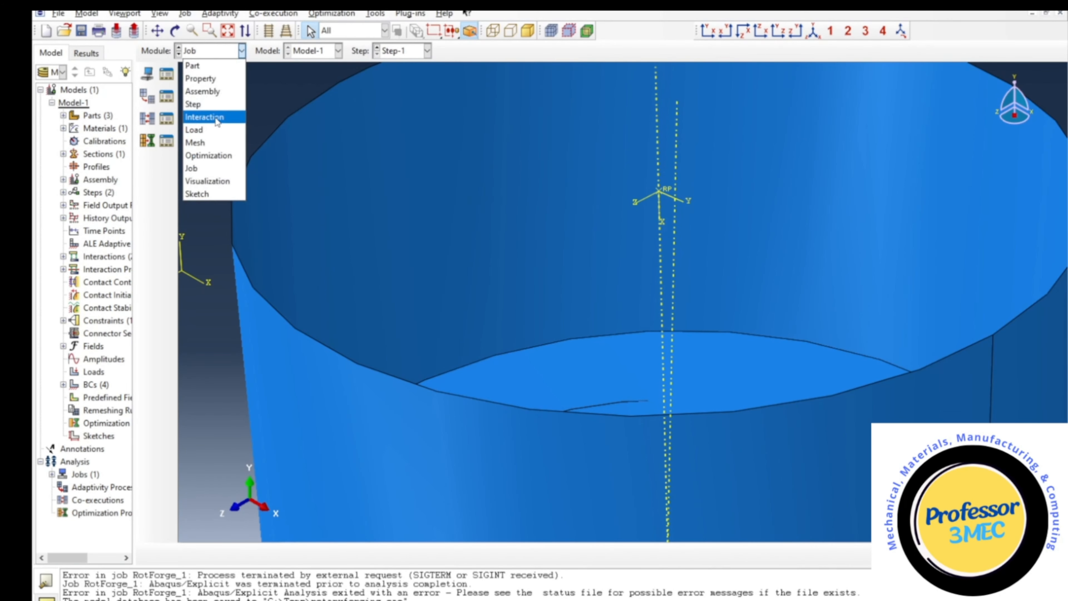
left_click(194, 130)
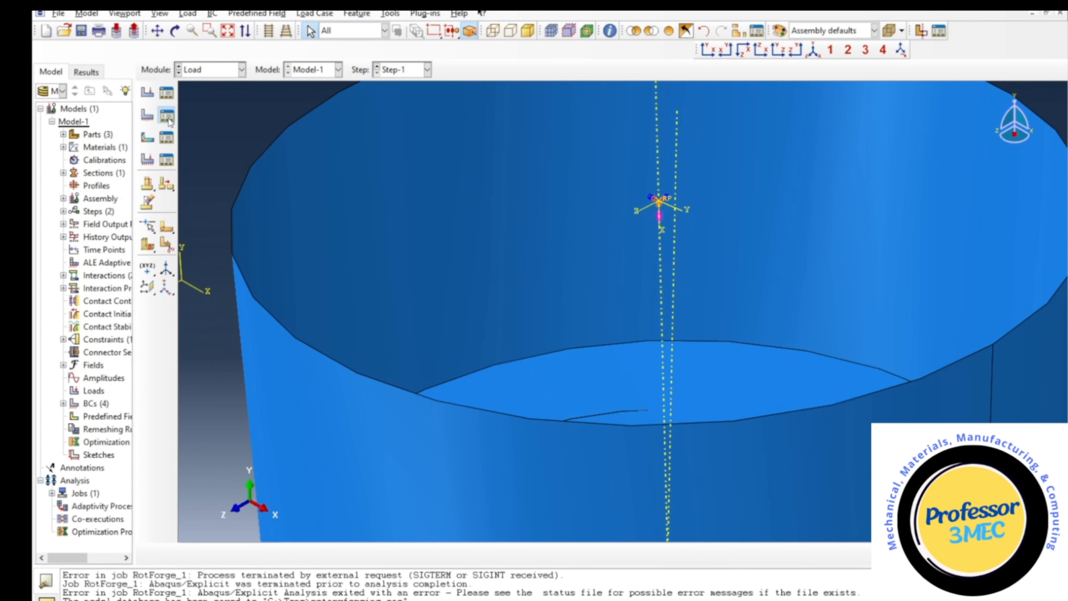
left_click(167, 115)
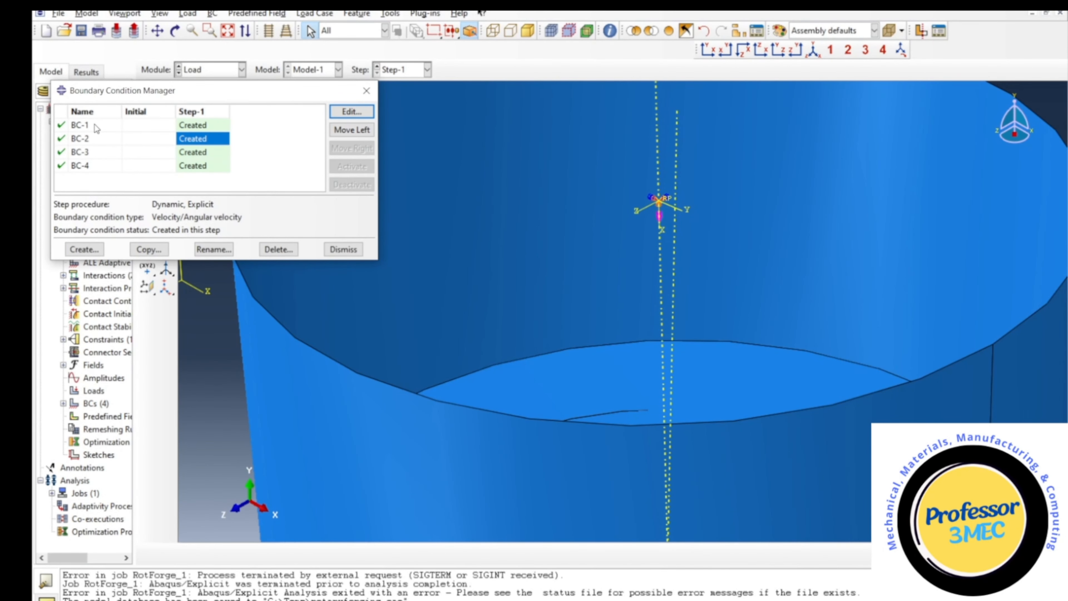
double_click(194, 125)
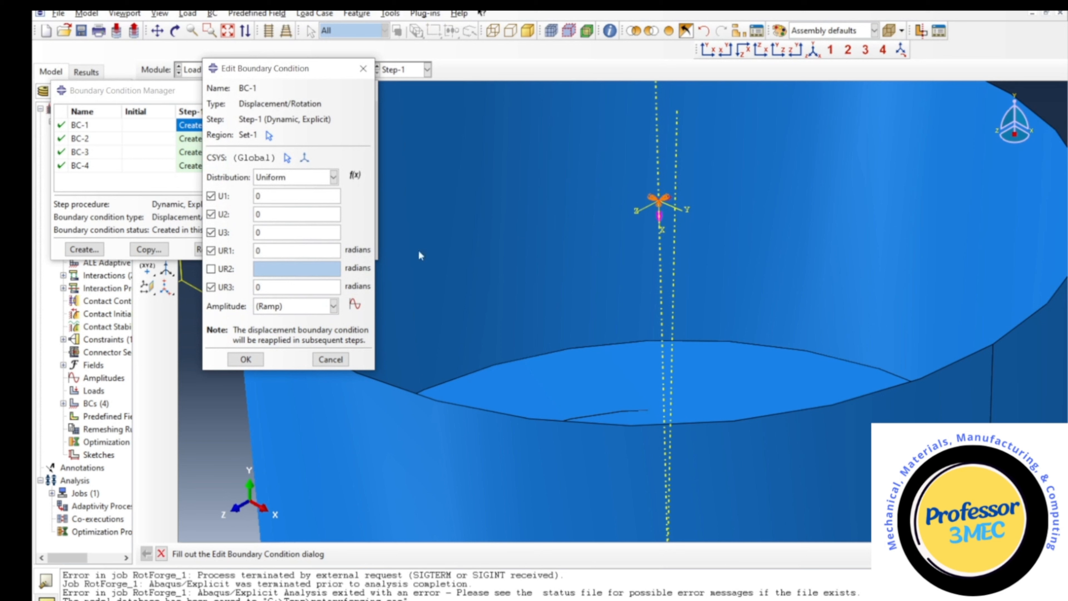
left_click(287, 157)
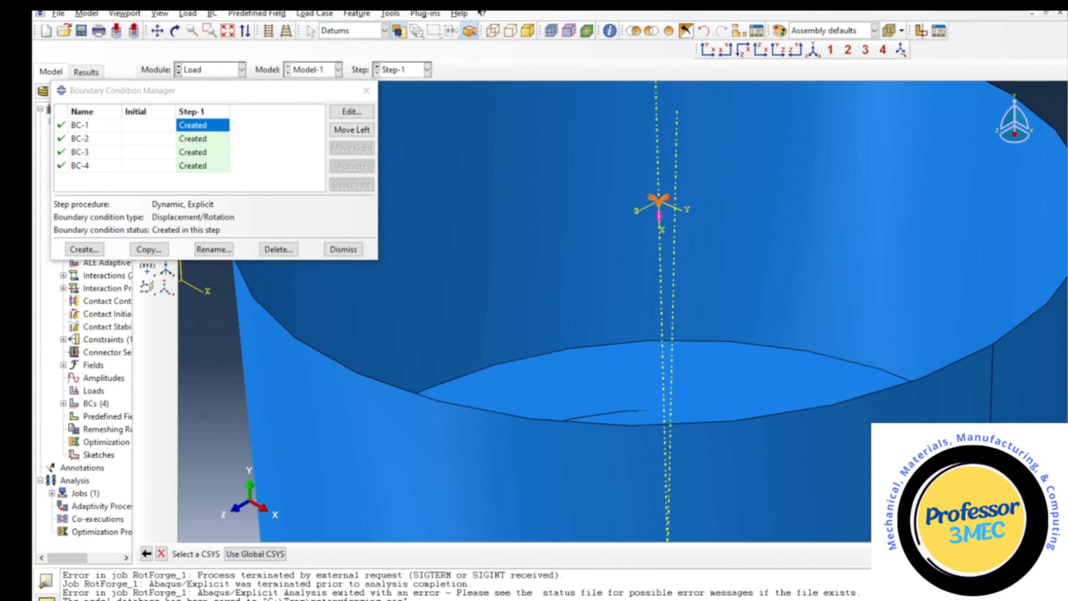
left_click(968, 554)
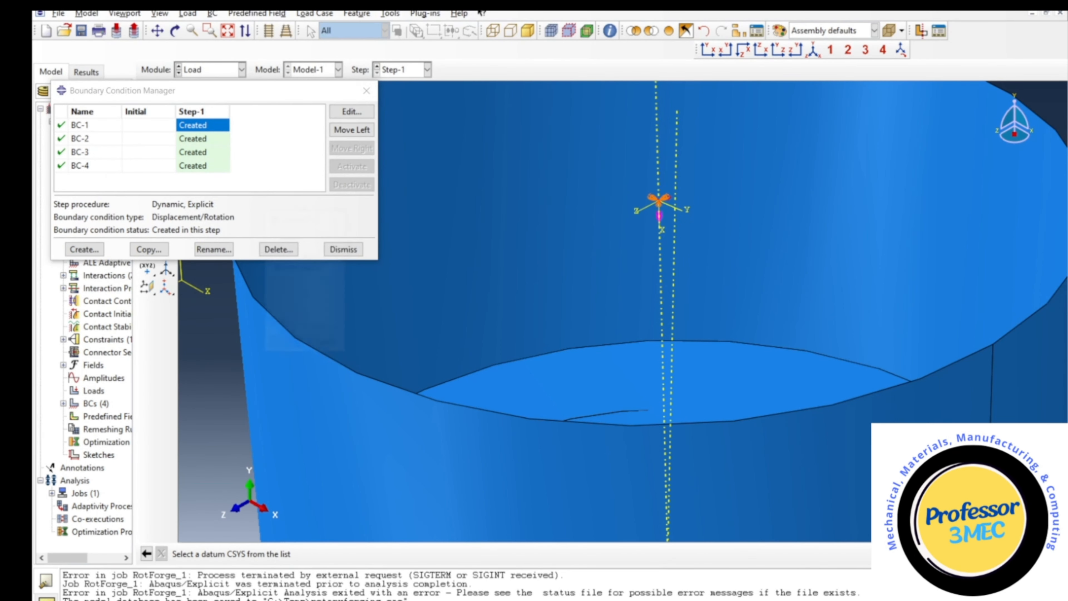
left_click(285, 271)
left_click(284, 346)
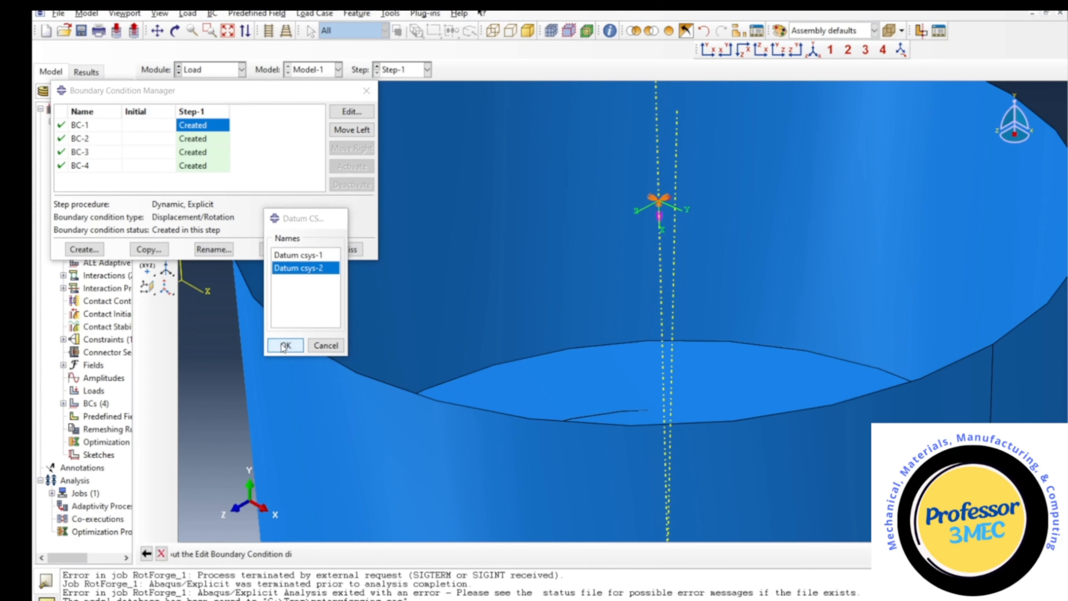
left_click(245, 359)
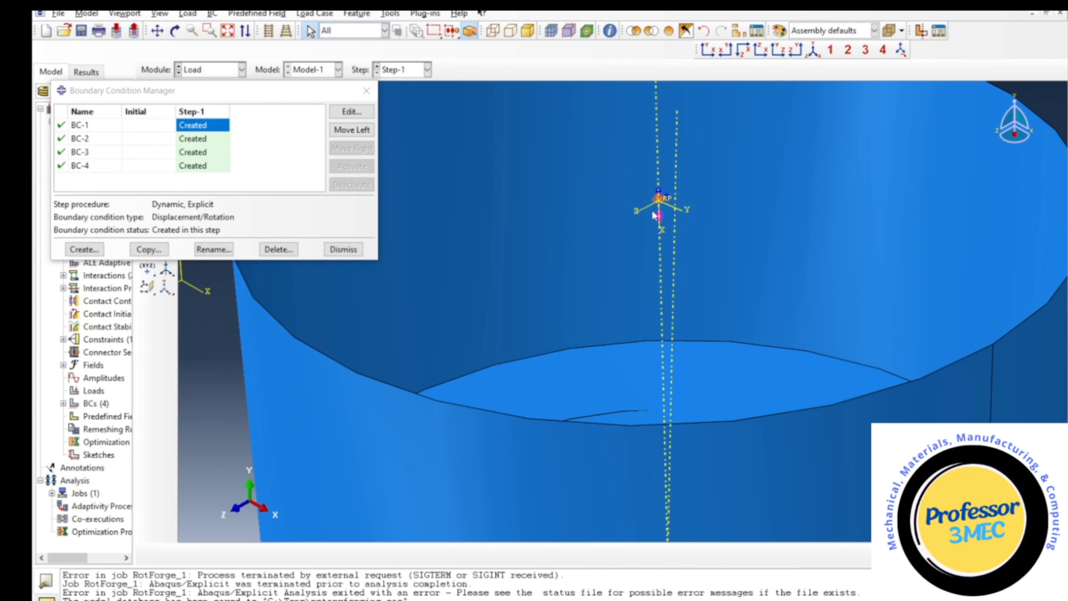
In BC-1, free the UR1 rotation and constrain UR2 to 0, keeping U1 fixed at 0
left_click(347, 117)
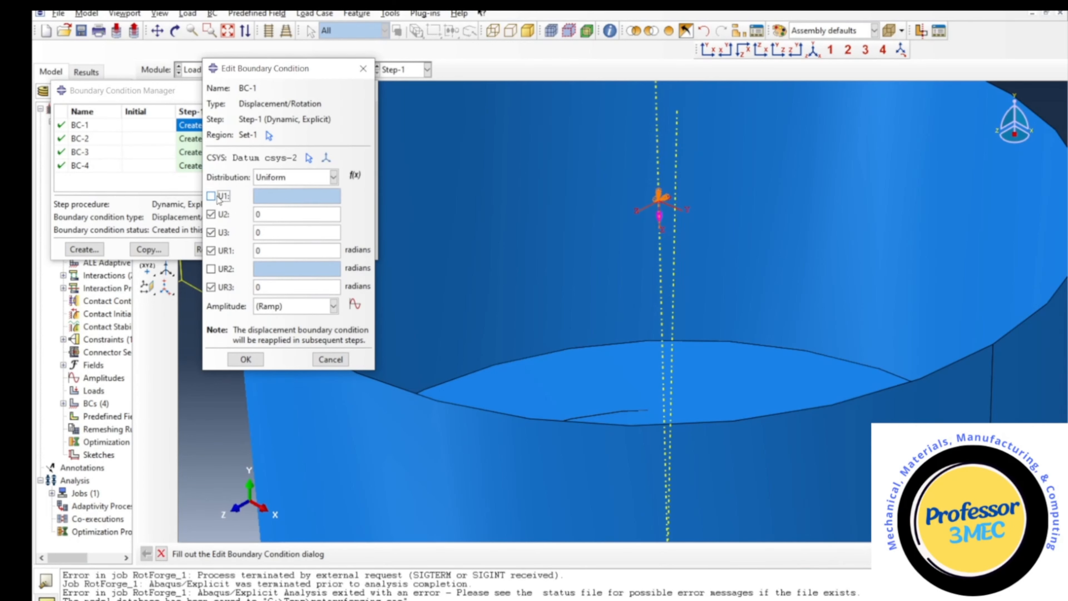
double_click(260, 197)
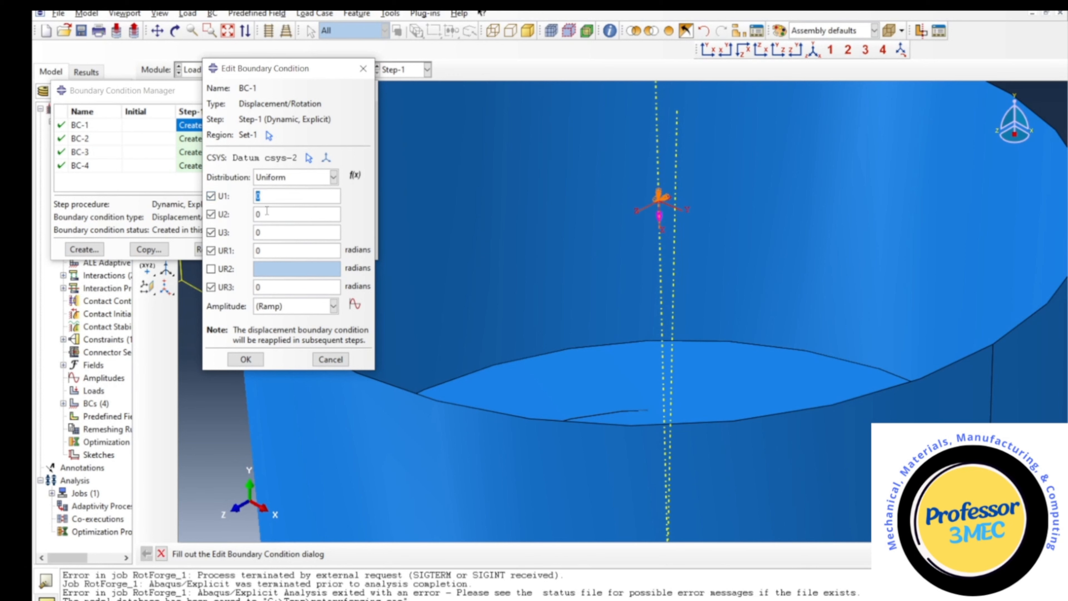
left_click(210, 250)
left_click(211, 268)
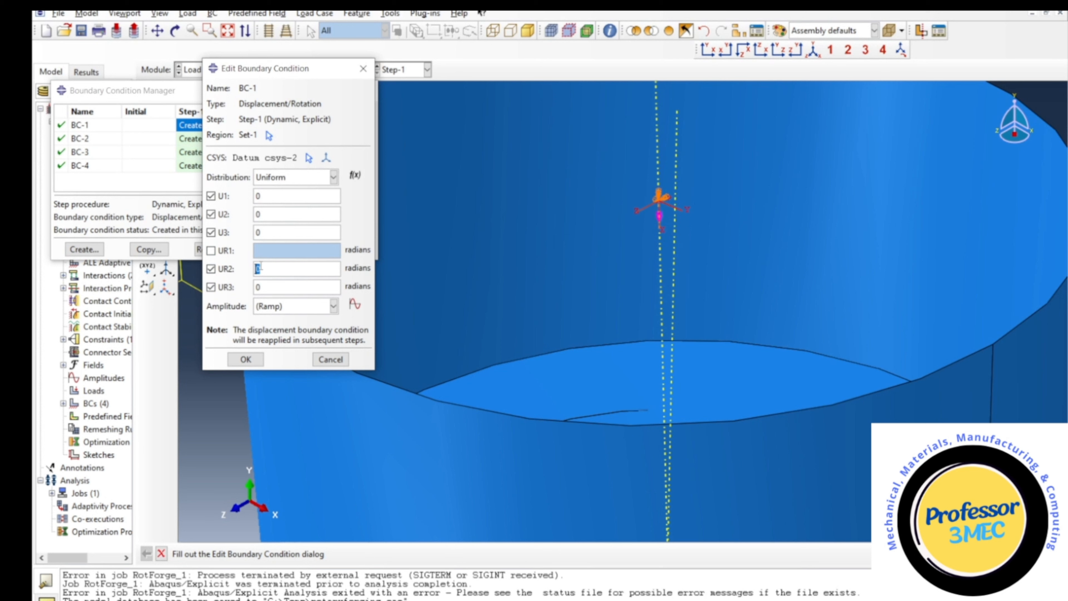
left_click(229, 359)
left_click(344, 252)
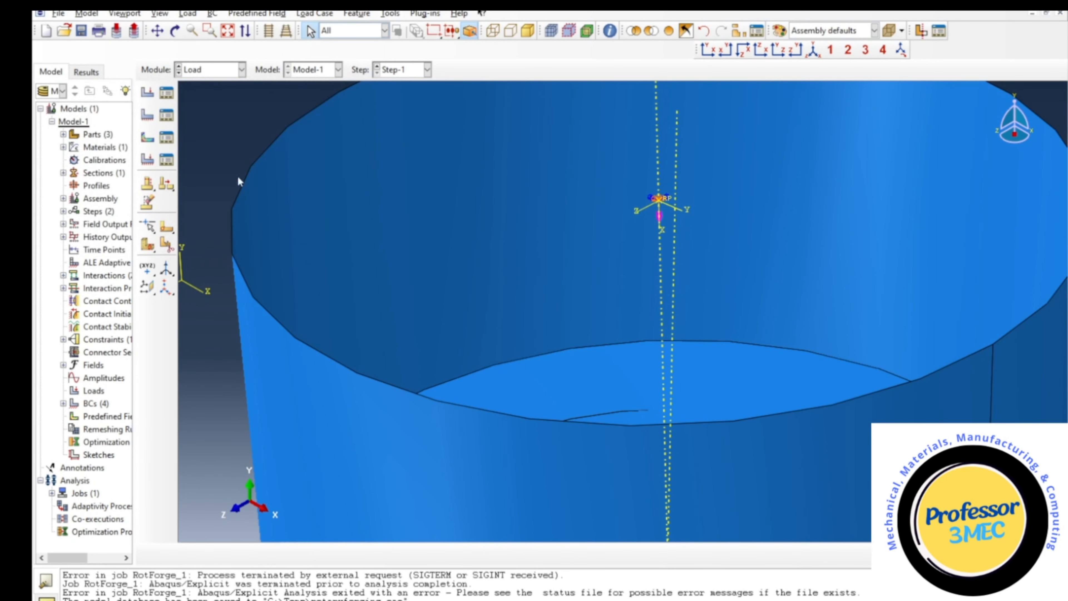
Submit the job RotForge_1 again with the corrected BC-1, overwriting the existing job files
left_click(214, 67)
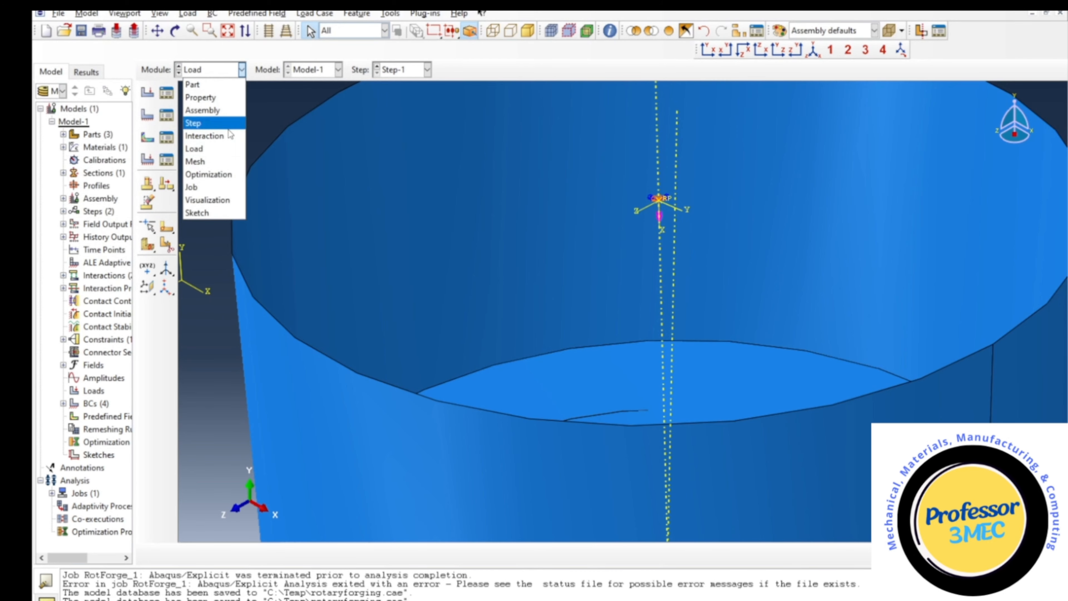
left_click(198, 187)
left_click(166, 74)
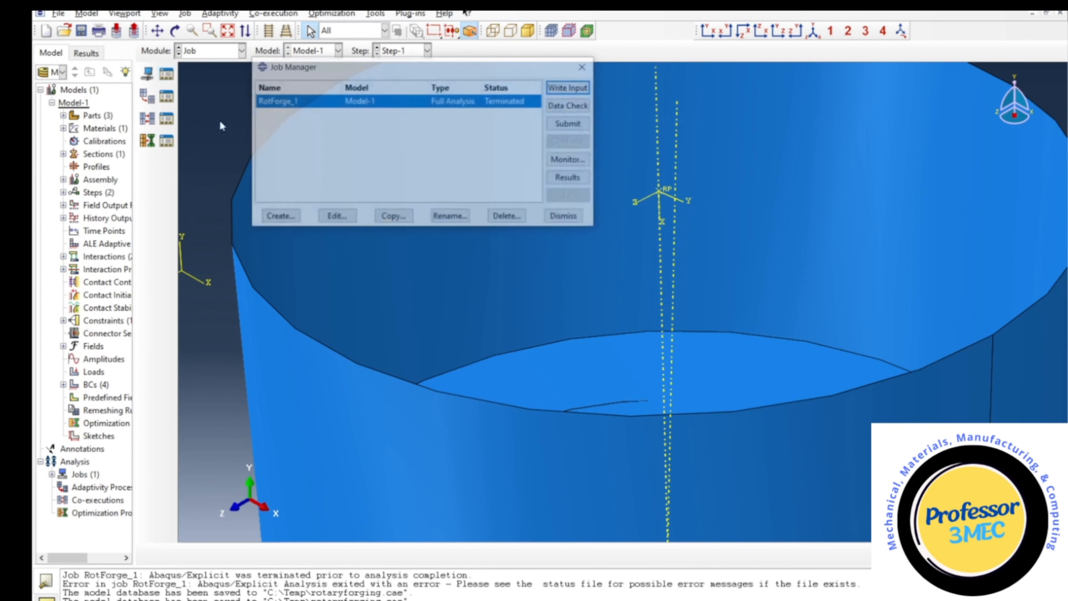
left_click(567, 123)
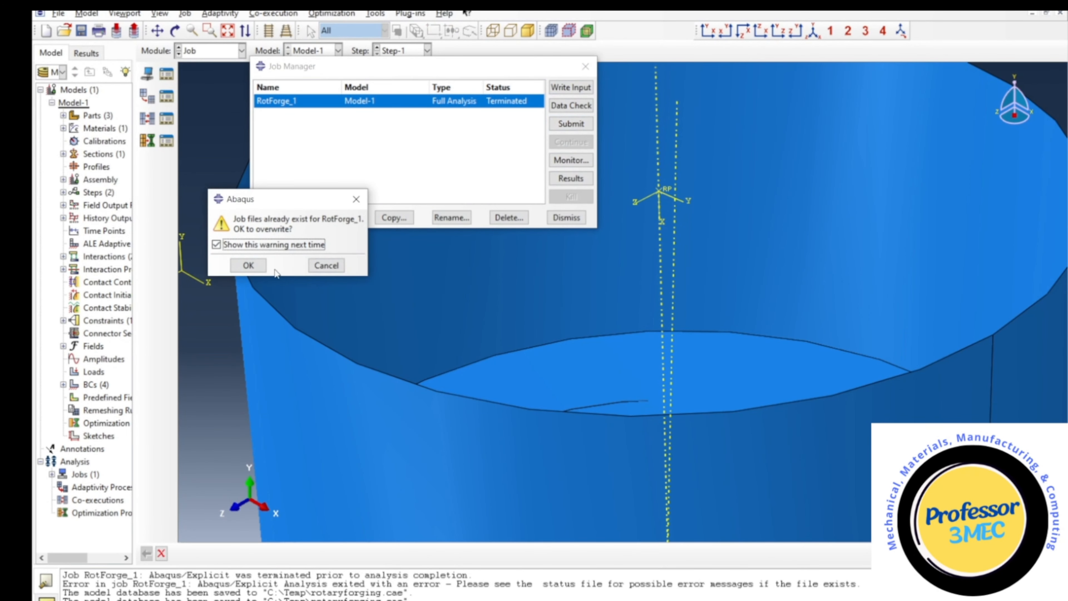
left_click(245, 266)
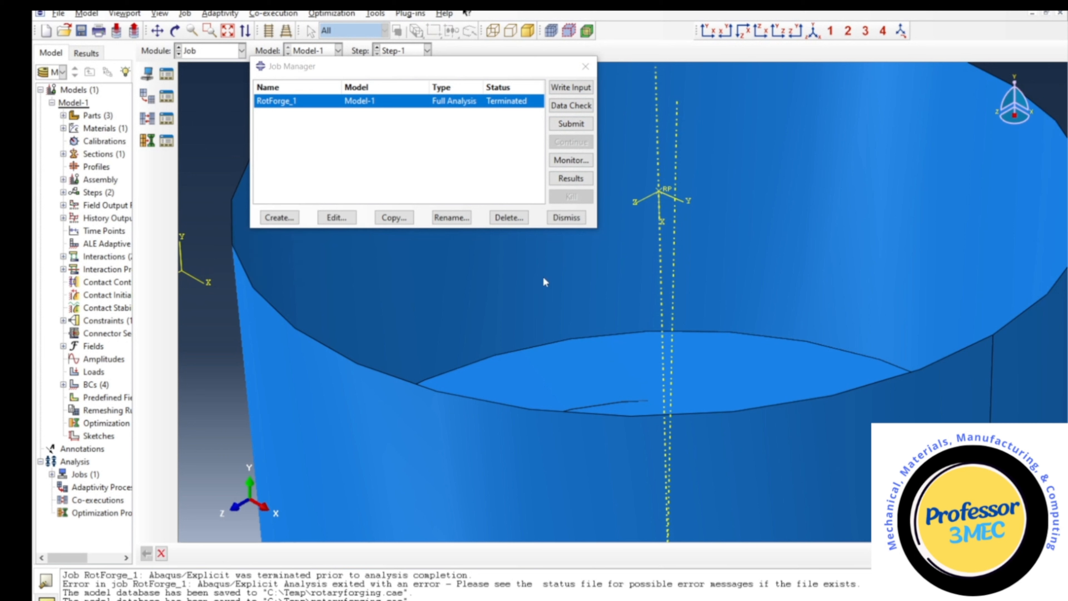
Check the progress and written output frames of the running job RotForge_1 in its monitor
left_click(568, 160)
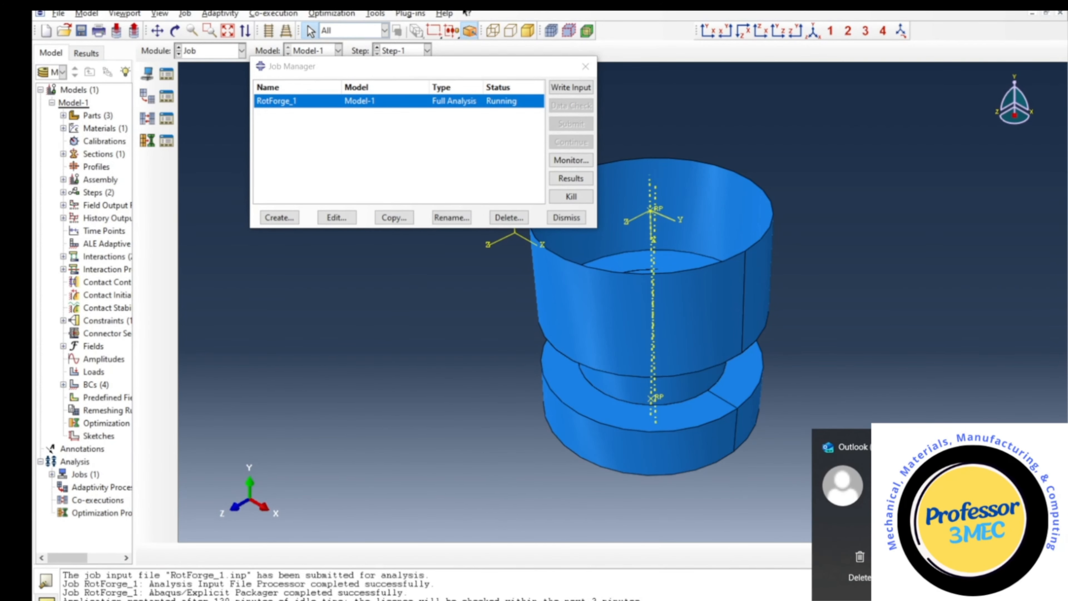
left_click_drag(411, 63, 463, 42)
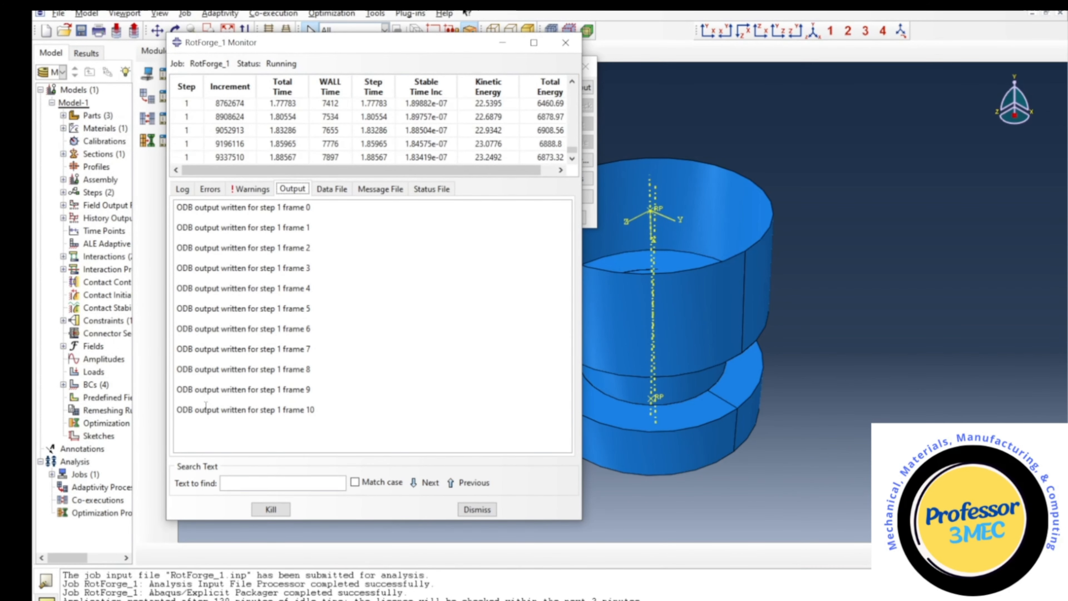
left_click(477, 510)
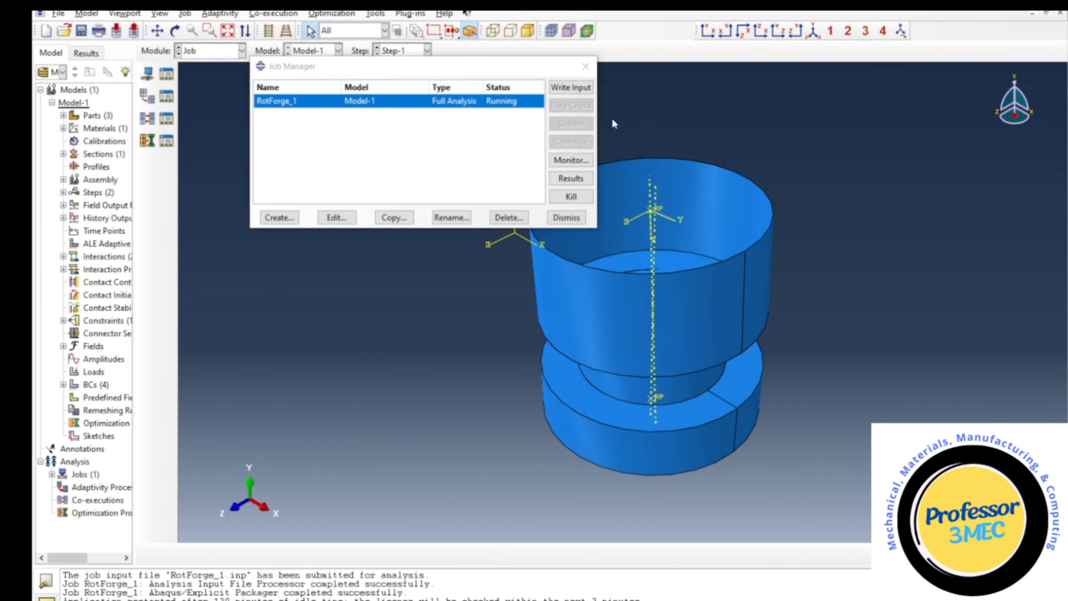
Open the results of RotForge_1 and display all parts, including the upper tool, in an isometric view
left_click(560, 183)
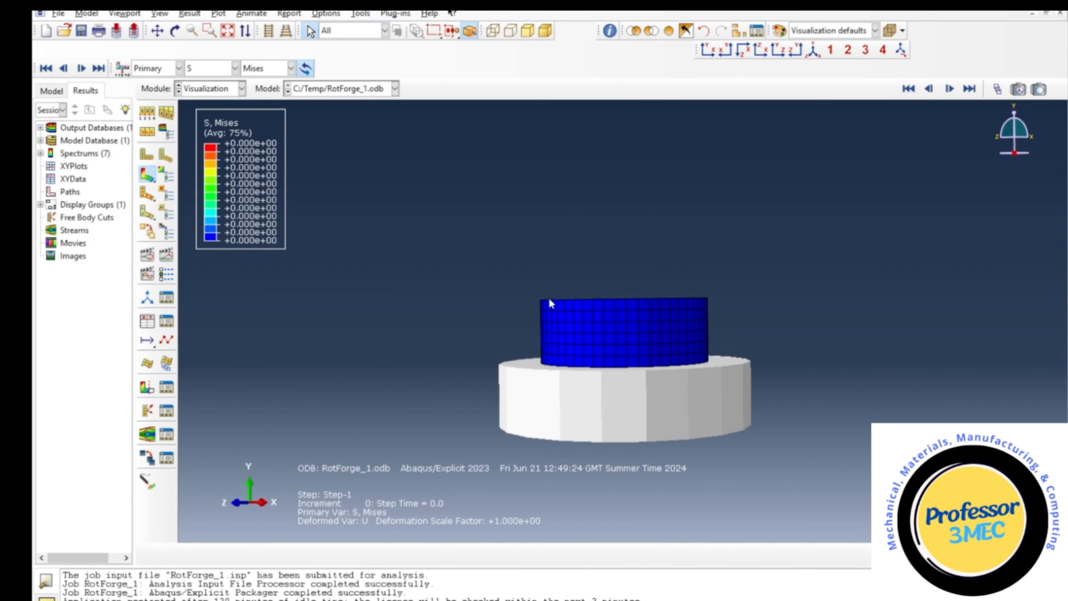
left_click(669, 31)
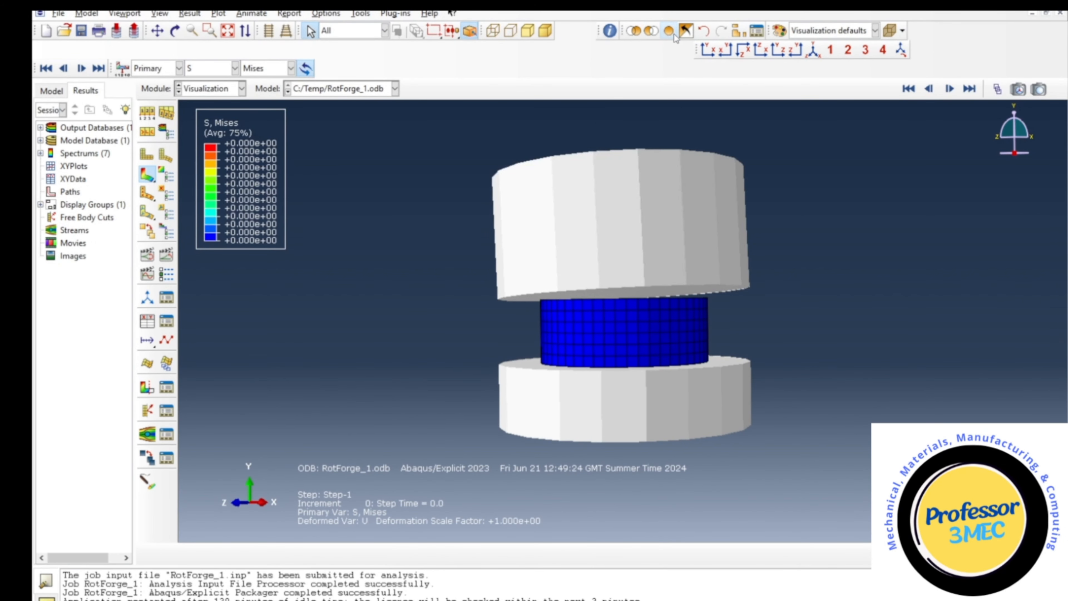
left_click(175, 30)
left_click_drag(529, 227, 597, 301)
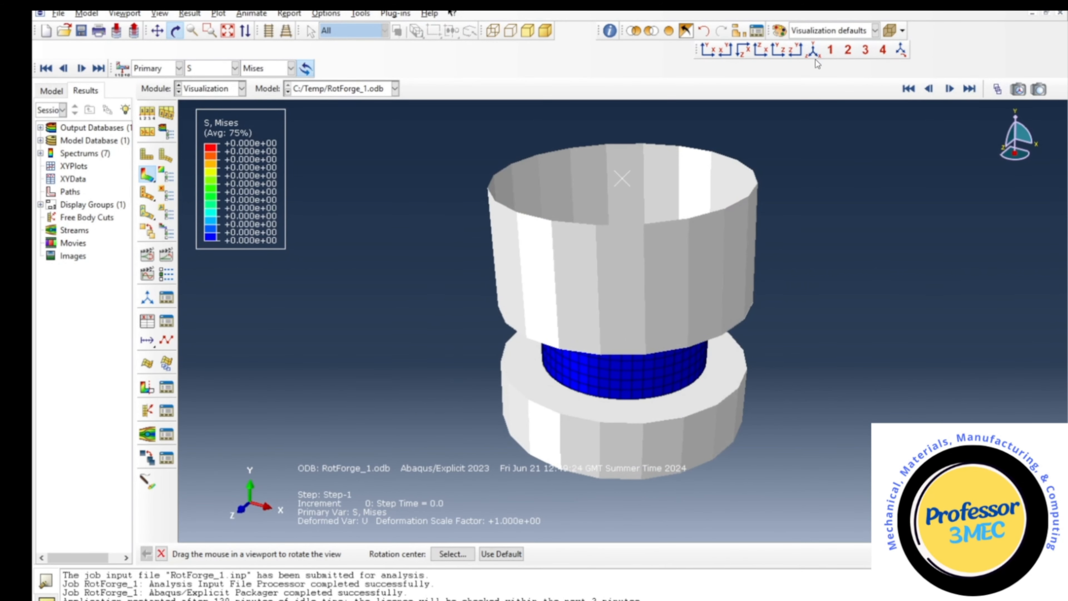
left_click(813, 51)
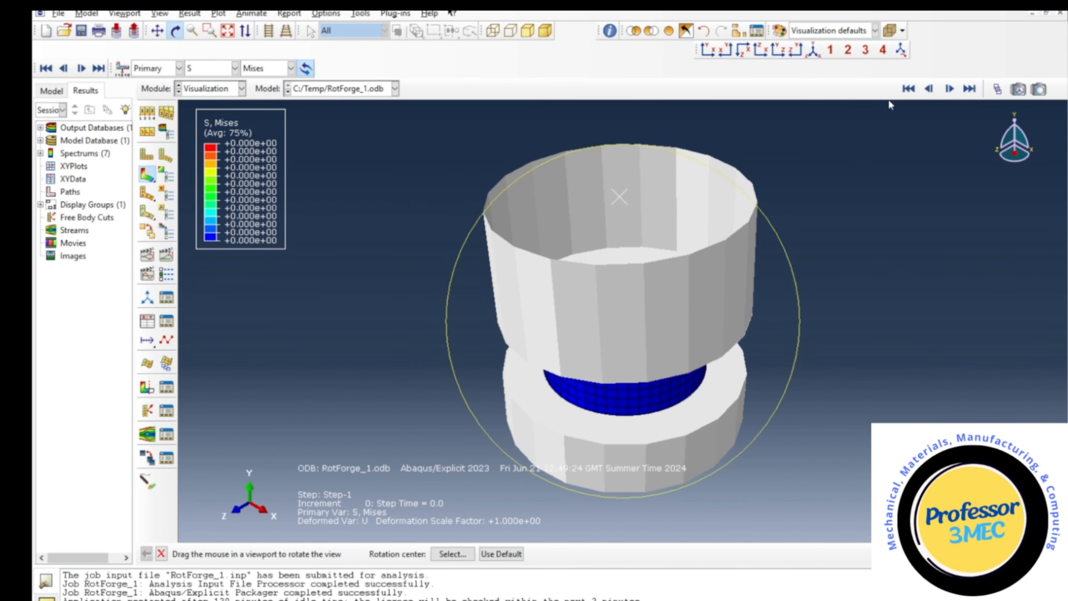
Play and pause the time-history animation of the Mises stress, and remove the upper tool PART-2-1 from the display
left_click(171, 257)
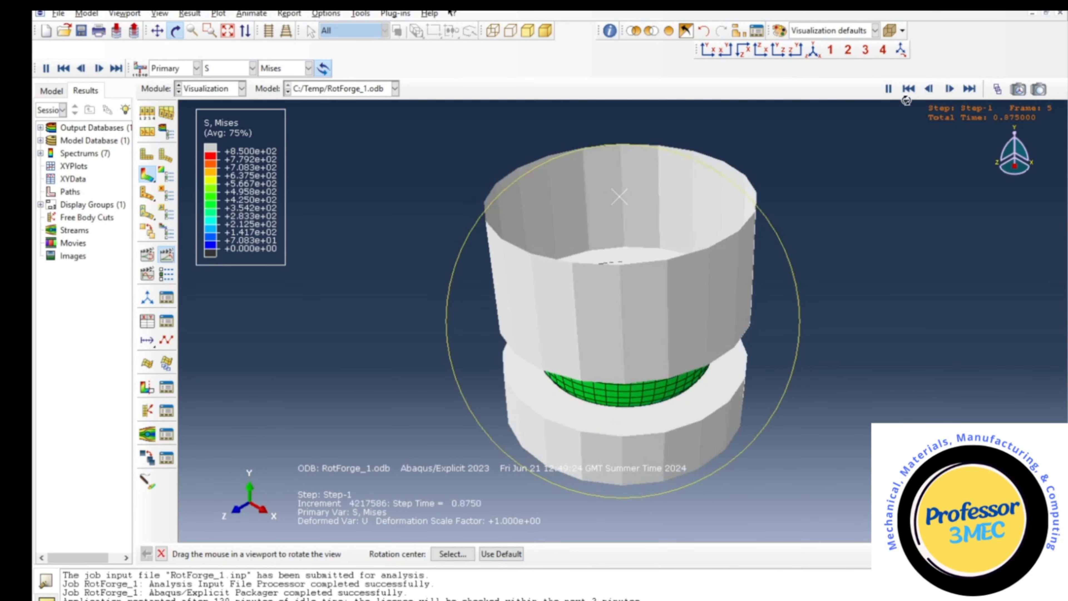
left_click(889, 90)
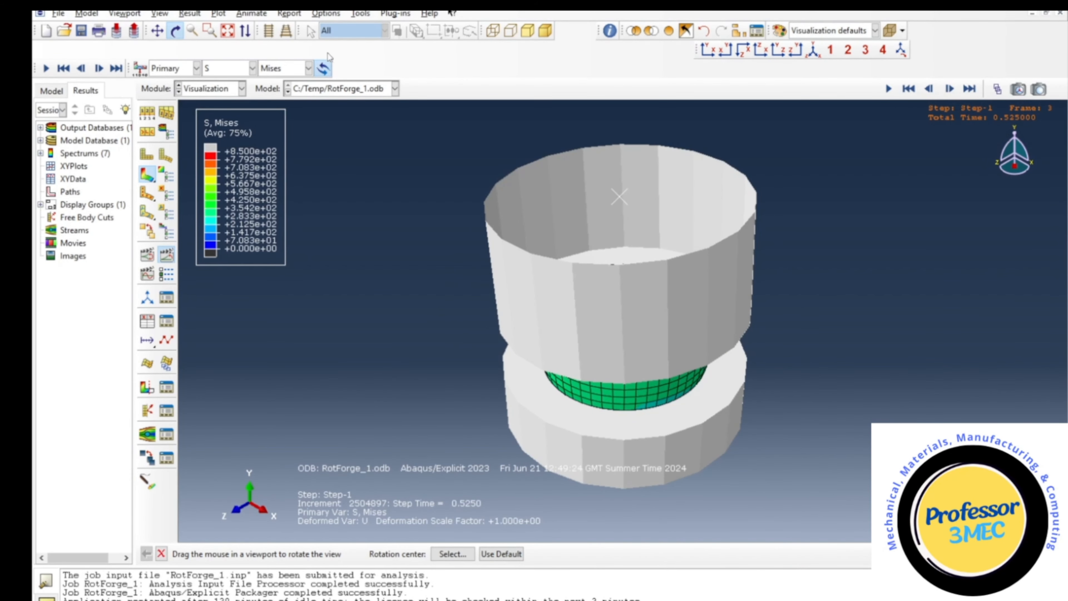
left_click(739, 31)
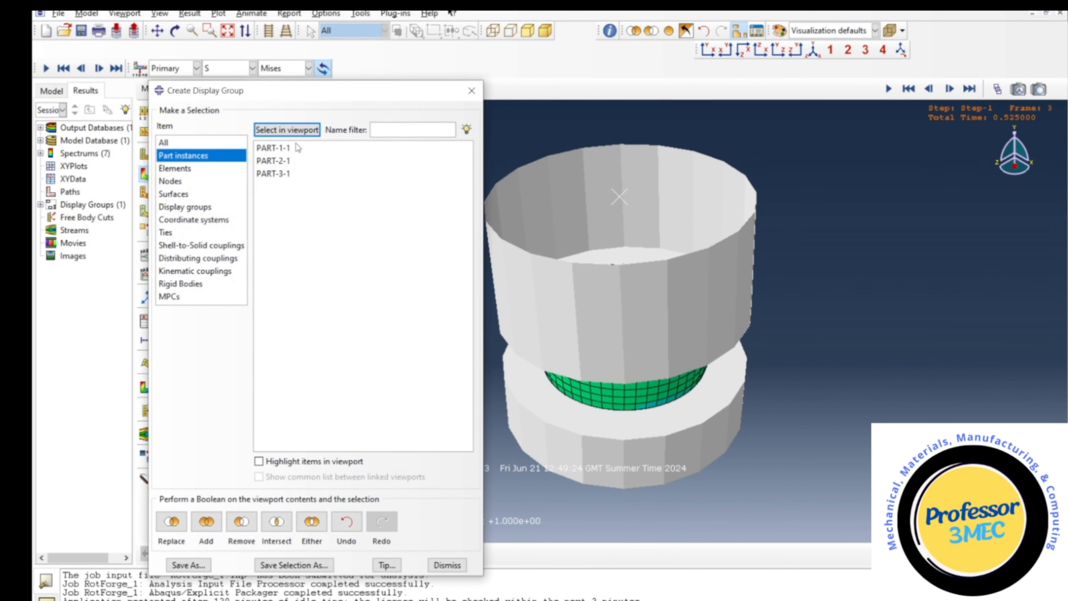
left_click(265, 161)
left_click(245, 526)
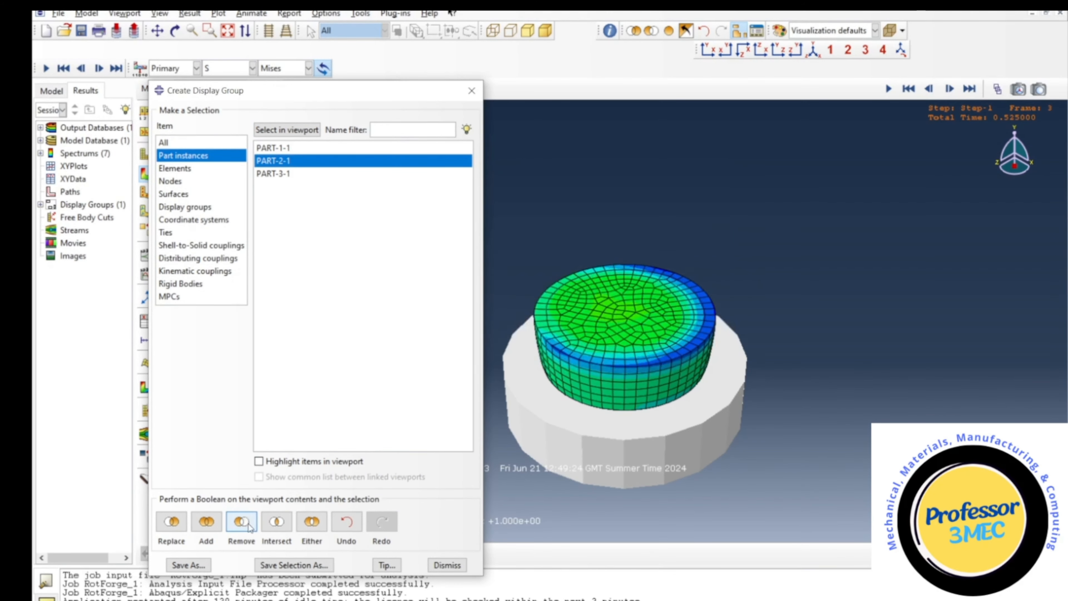
left_click(447, 565)
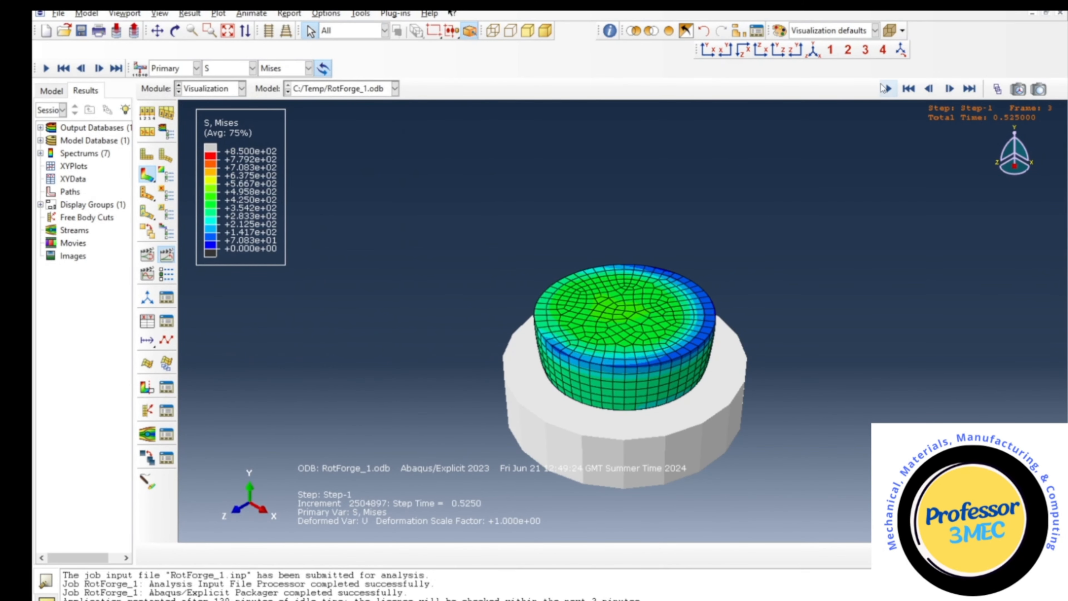
Play the Mises stress time-history animation, view it from the front (XY plane), and pause it
left_click(889, 88)
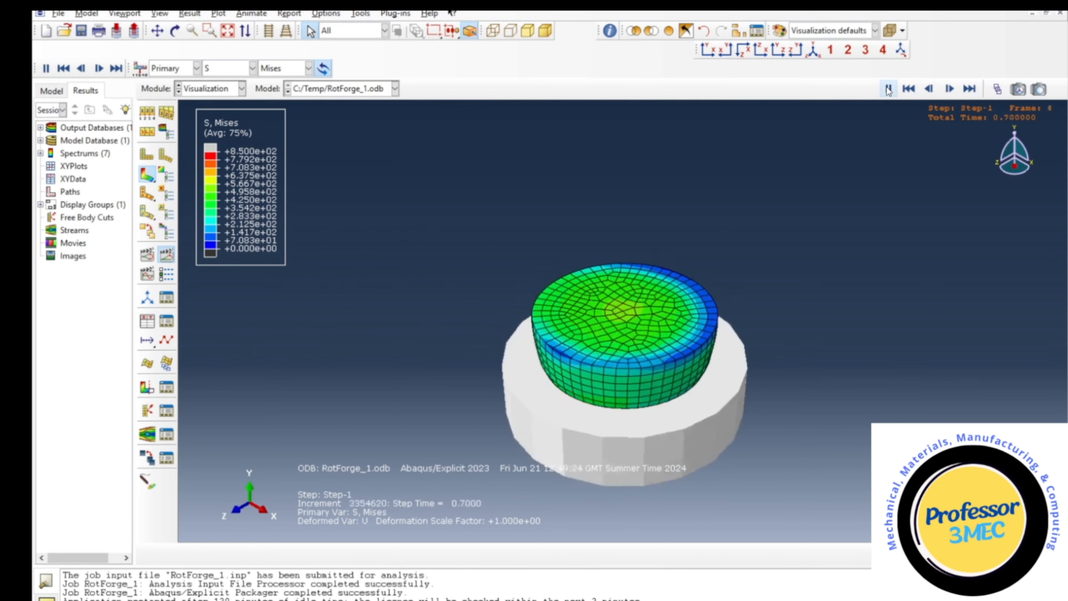
left_click(708, 51)
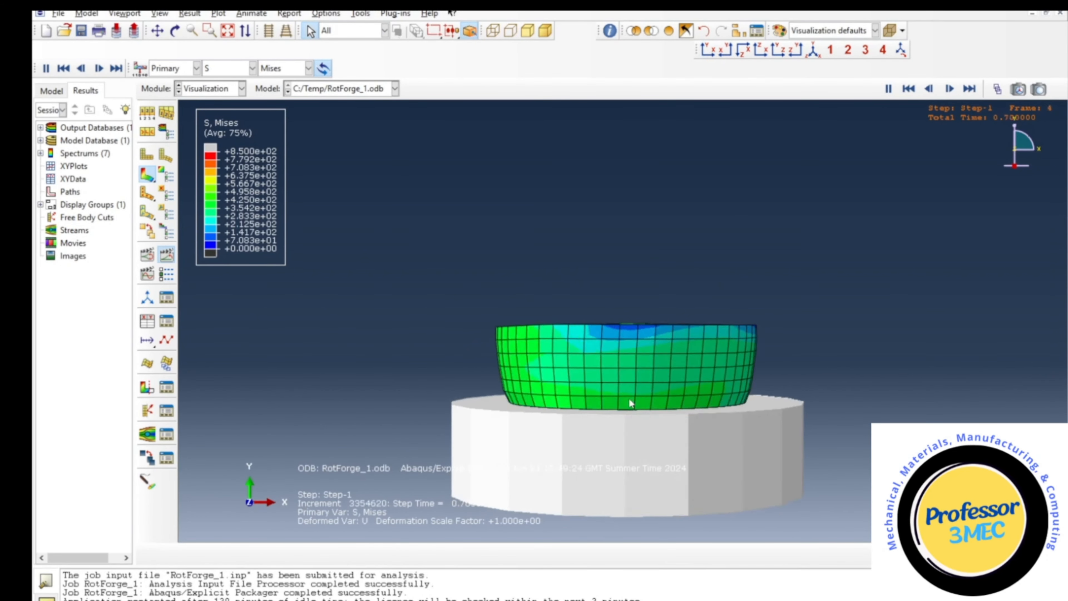
left_click(888, 88)
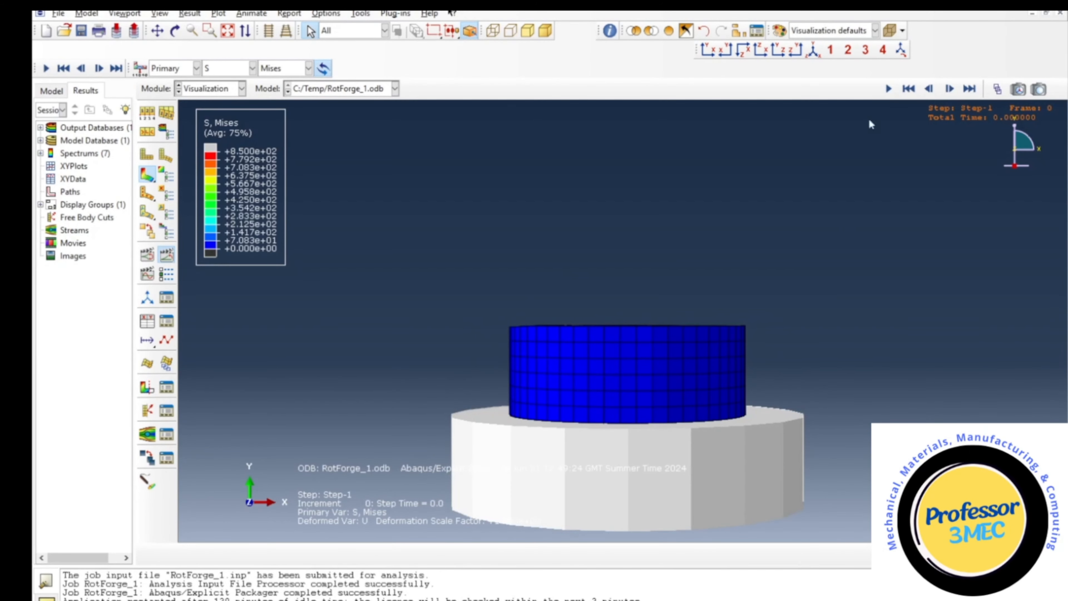
Leave the animation mode and advance the Mises contour plot frame by frame to step time 1.750
left_click(166, 260)
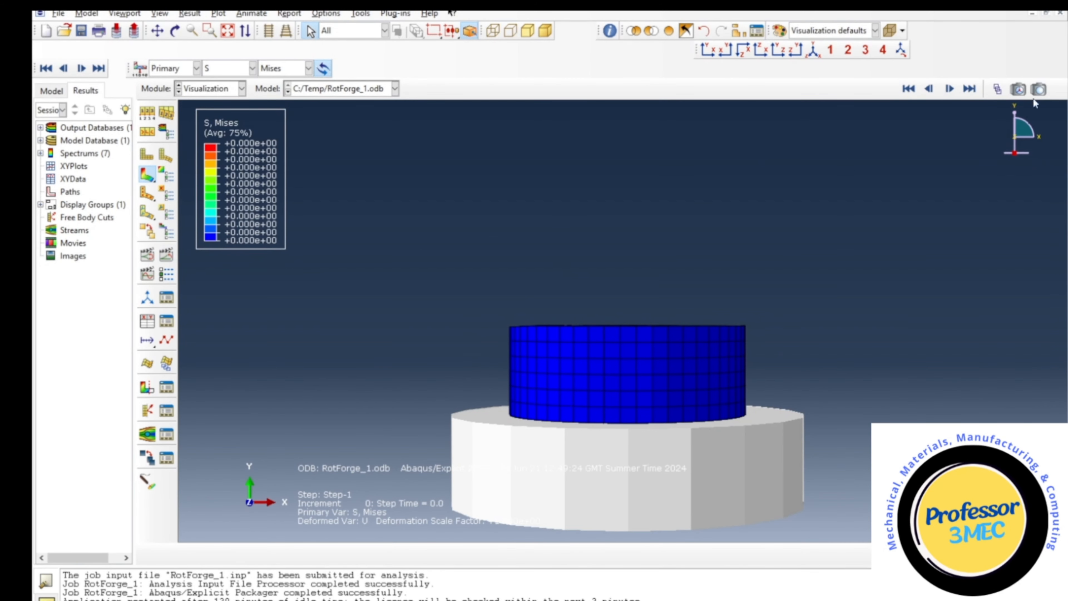
left_click(953, 90)
left_click(953, 91)
left_click(953, 91)
left_click(953, 90)
left_click(953, 91)
left_click(953, 90)
left_click(953, 91)
left_click(950, 89)
left_click(950, 89)
left_click(950, 88)
left_click(949, 88)
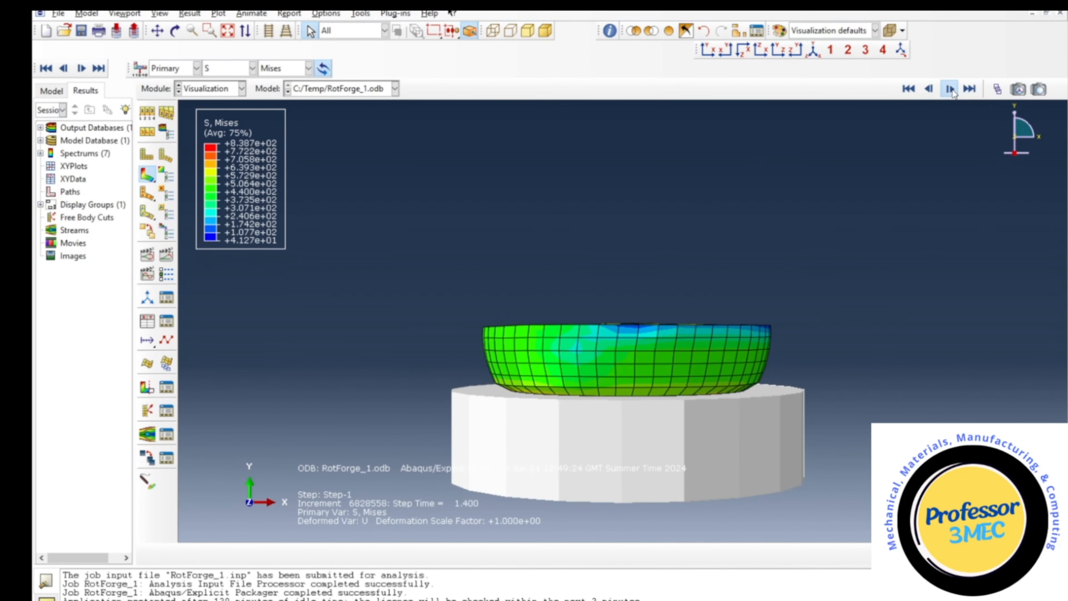
left_click(950, 89)
left_click(950, 88)
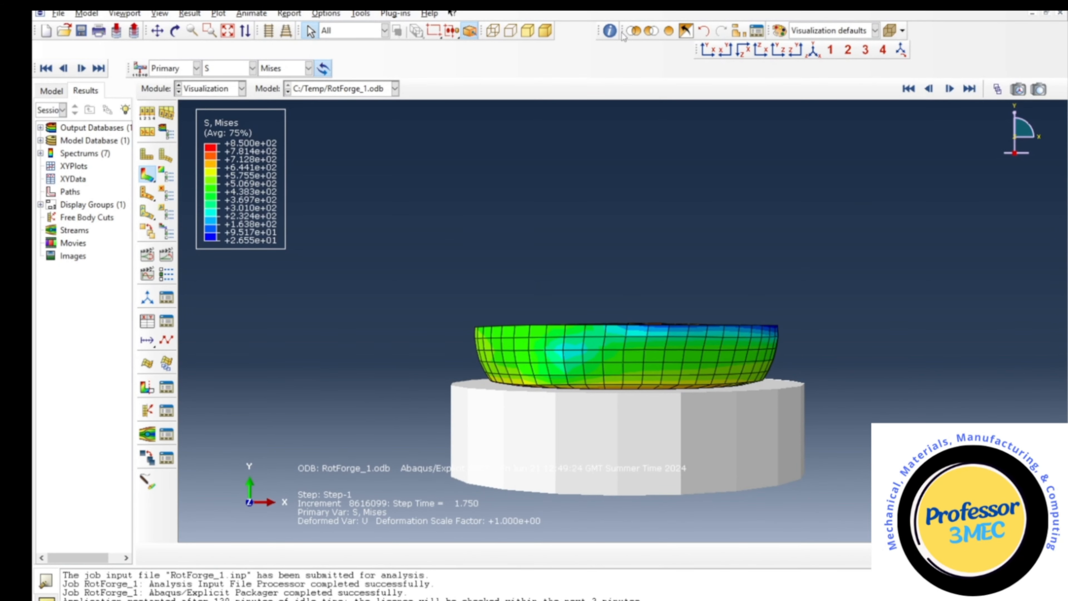
Remove the lower tool PART-3-1 from the display and rotate the view to inspect the workpiece's top surface
left_click(739, 31)
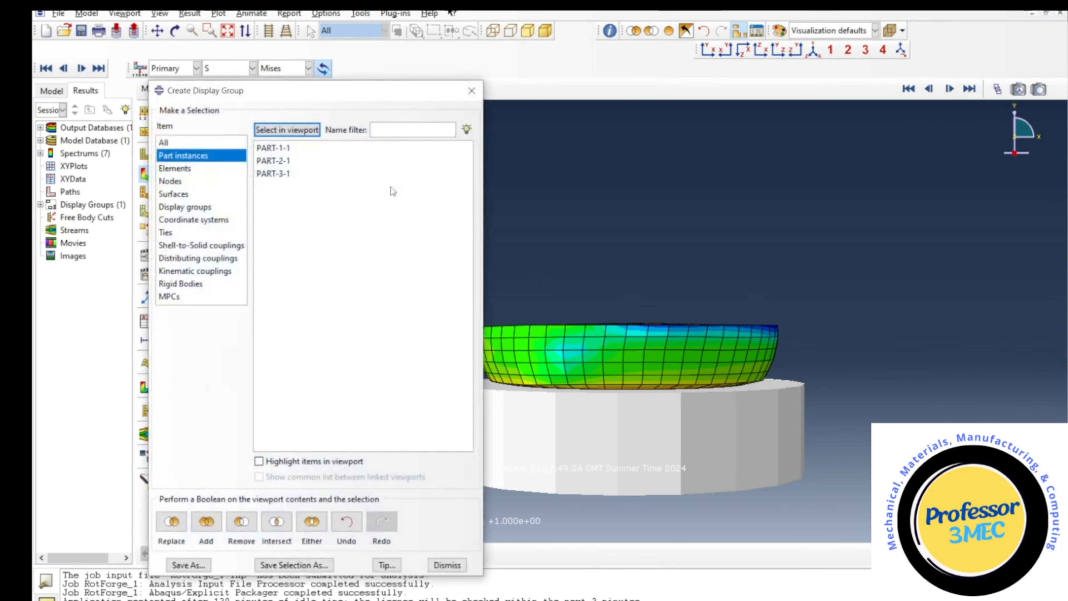
left_click(294, 173)
left_click(241, 522)
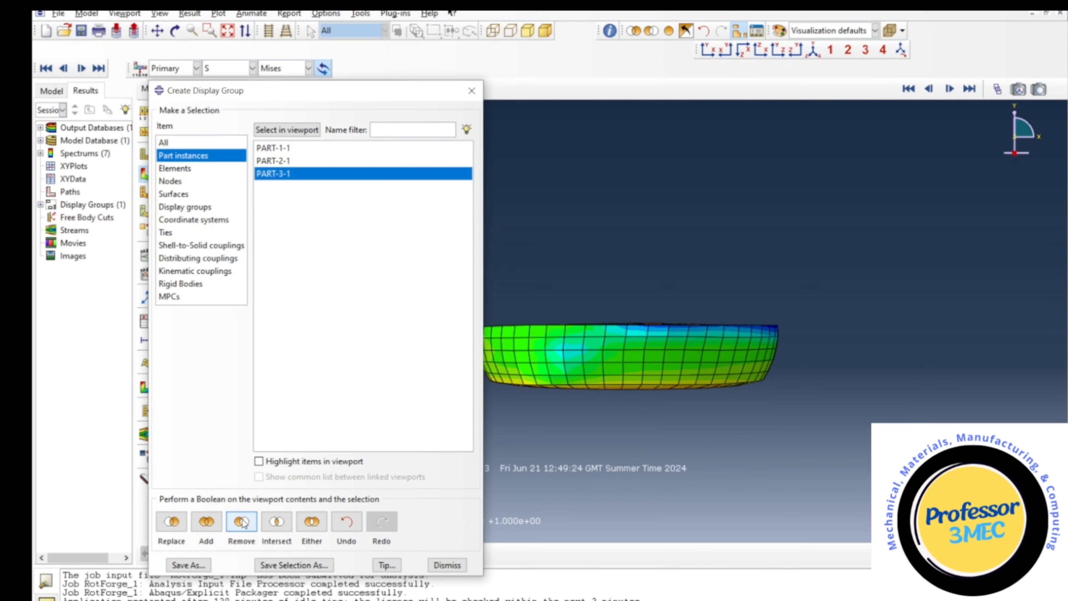
left_click(446, 565)
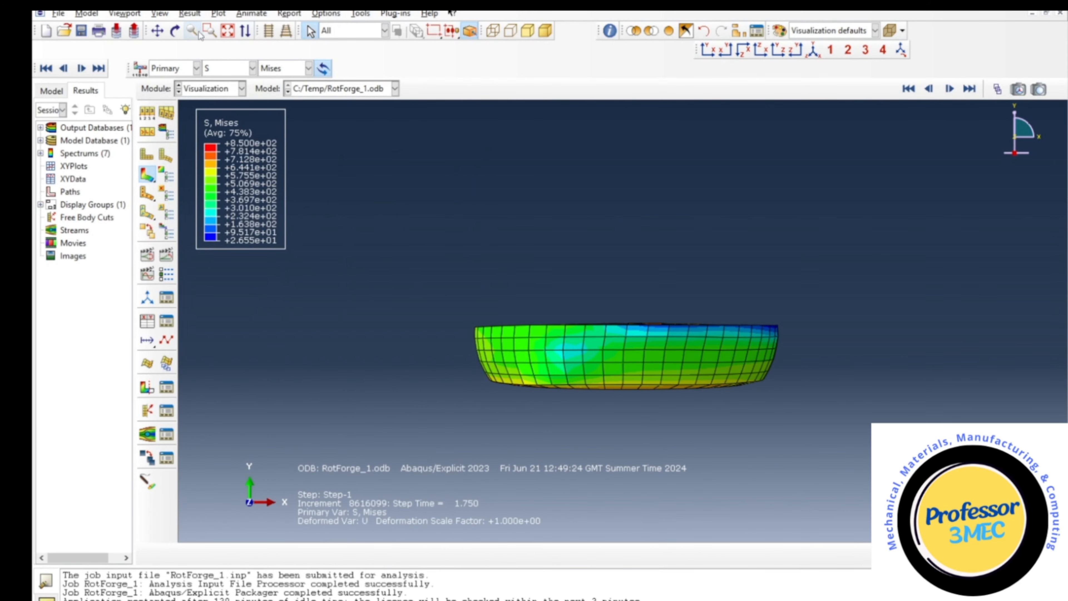
left_click(178, 34)
left_click_drag(663, 370, 669, 399)
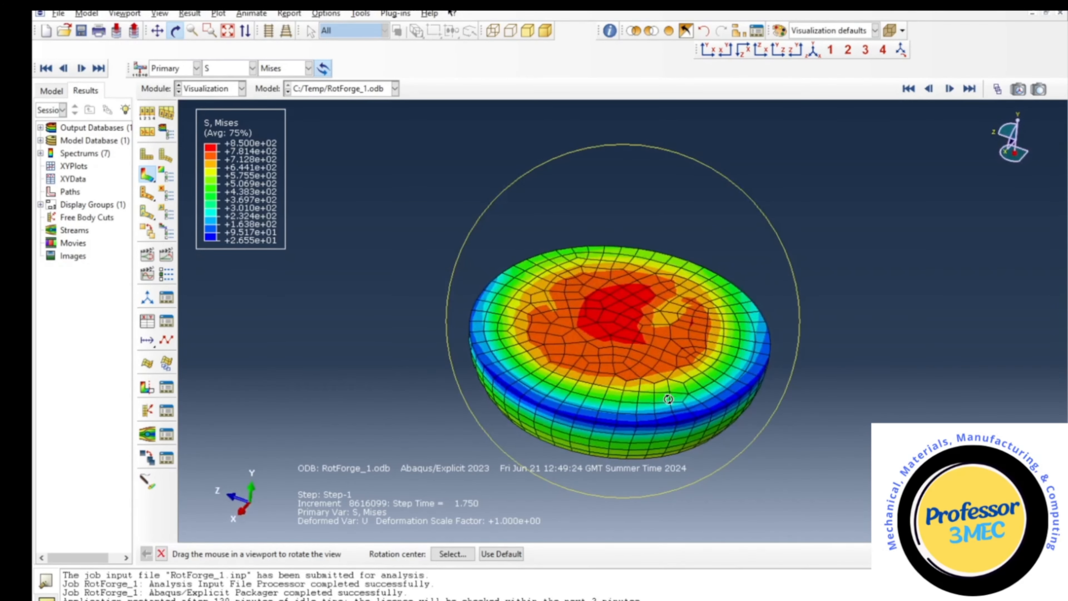
left_click(176, 35)
In the Step module, open the ALE adaptive mesh domain of Step-1 for editing
left_click(230, 90)
left_click(222, 148)
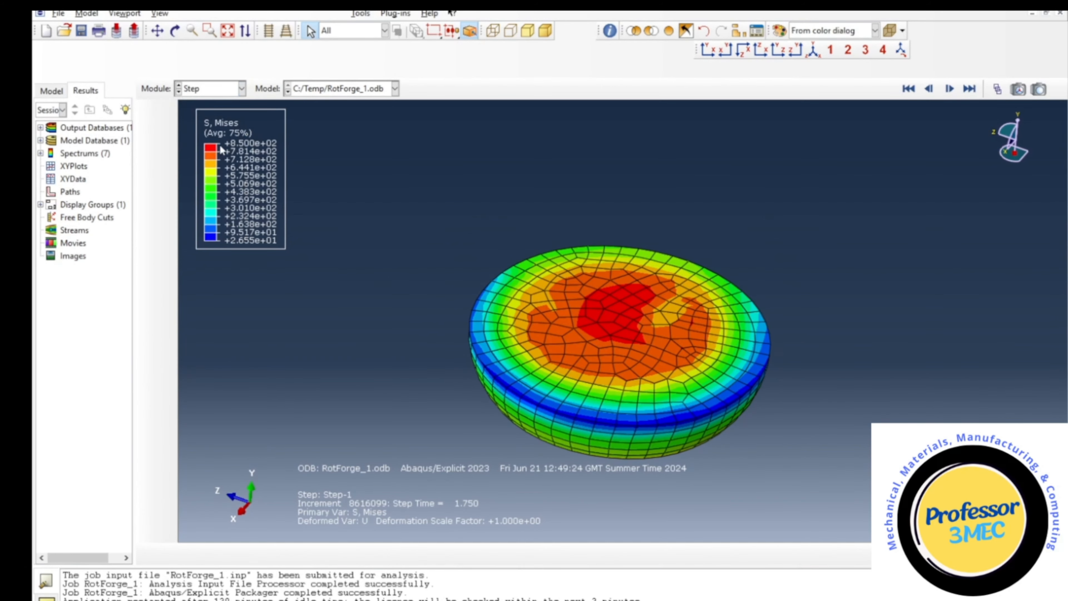
left_click(218, 15)
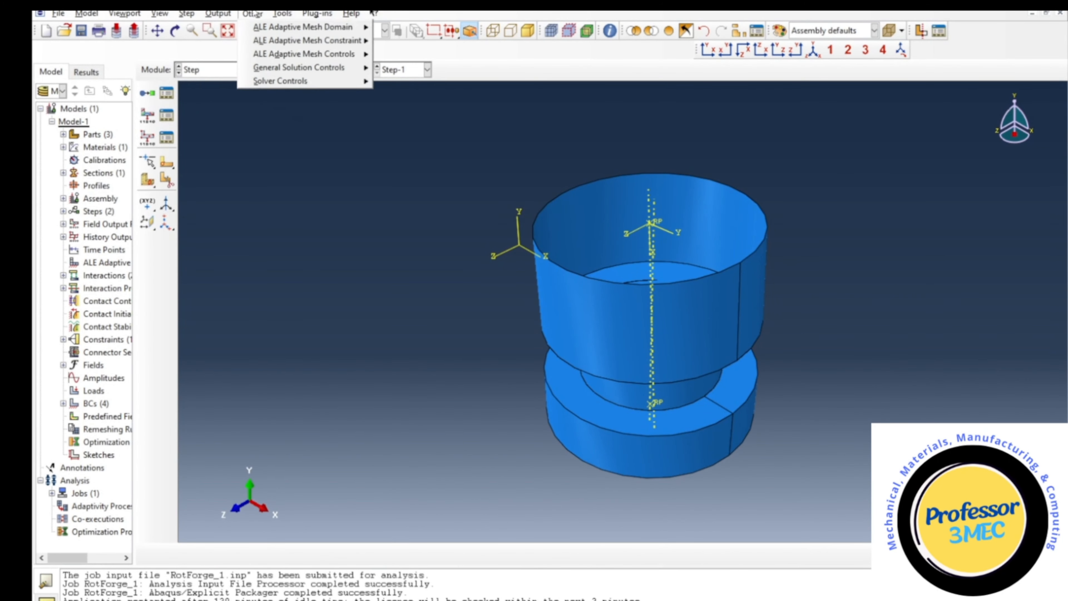
mouse_move(337, 26)
left_click(405, 28)
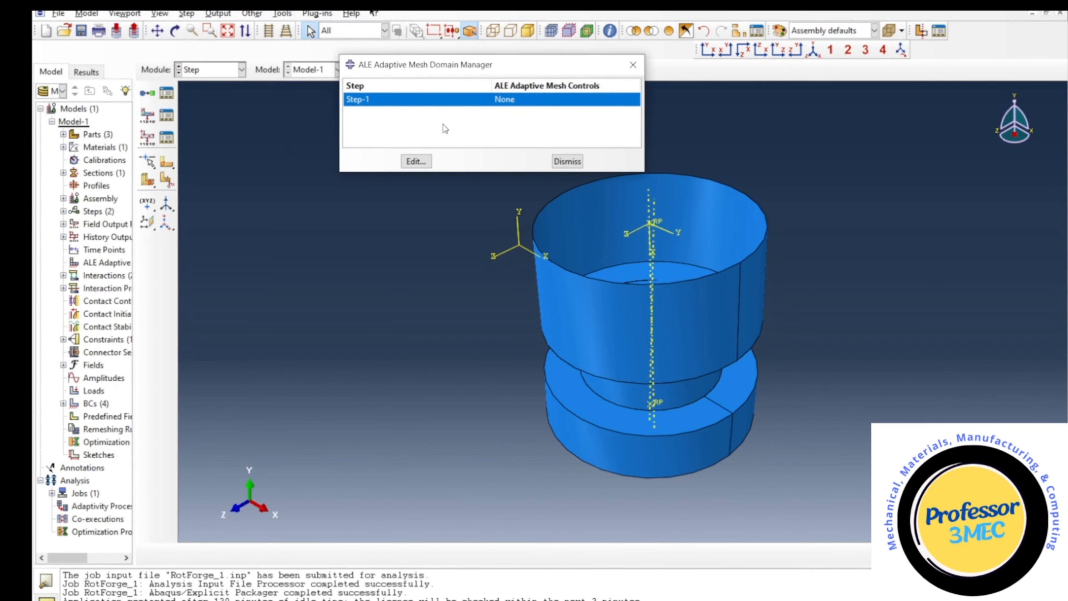
left_click(417, 161)
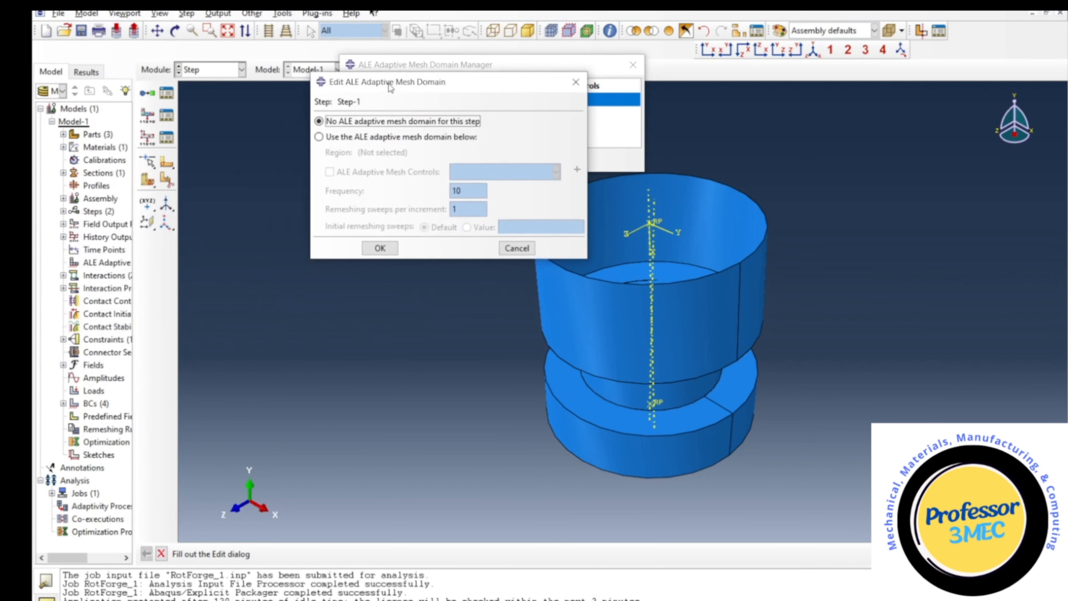
Enable the ALE adaptive mesh domain for Step-1 with the cylindrical workpiece as its region, using the default remeshing settings
left_click(355, 139)
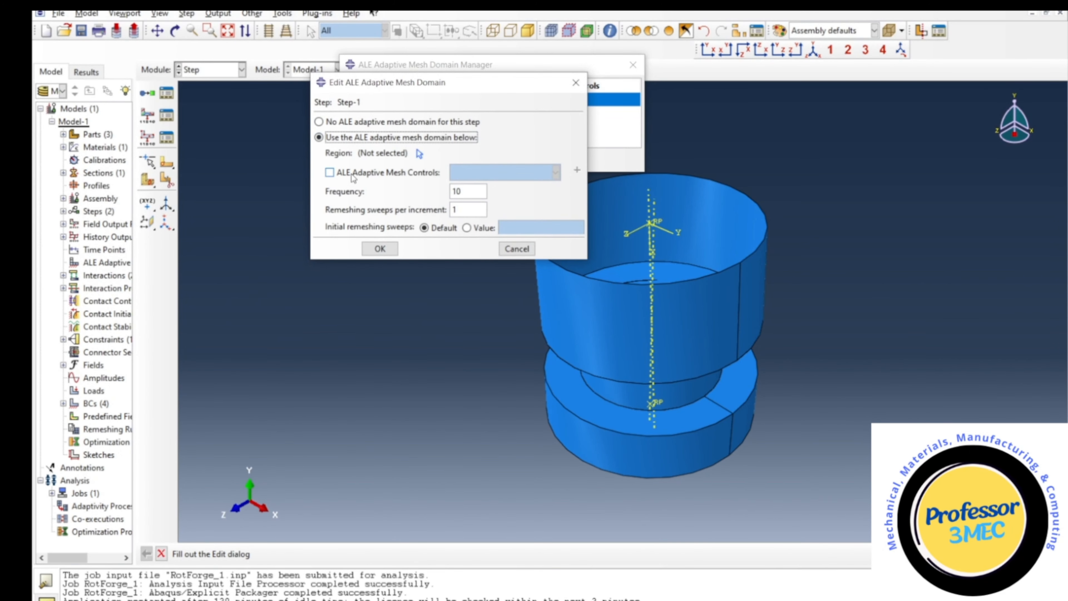
left_click(380, 249)
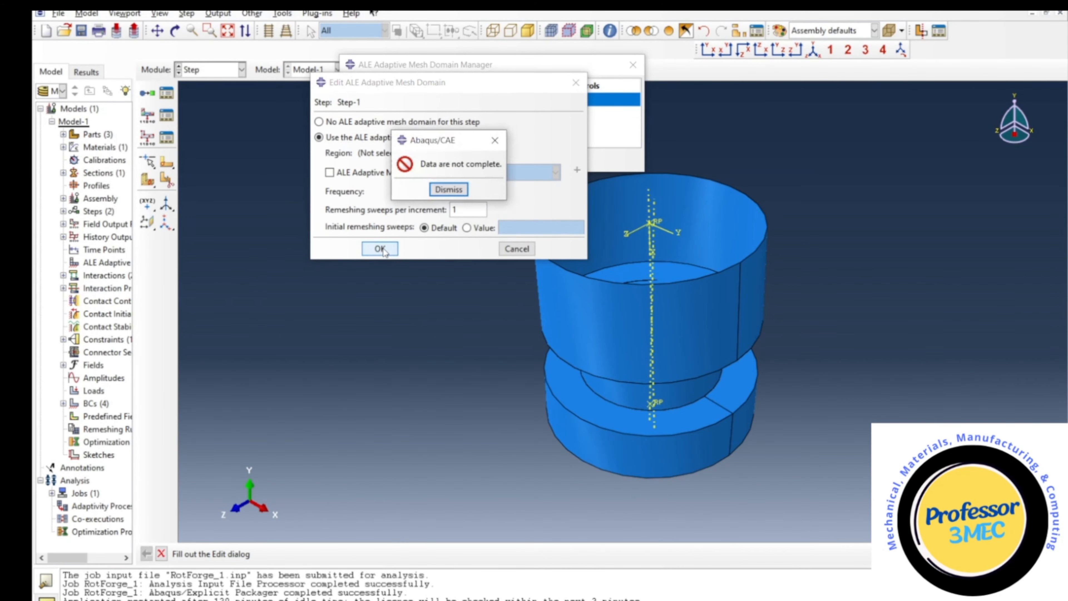
left_click(437, 191)
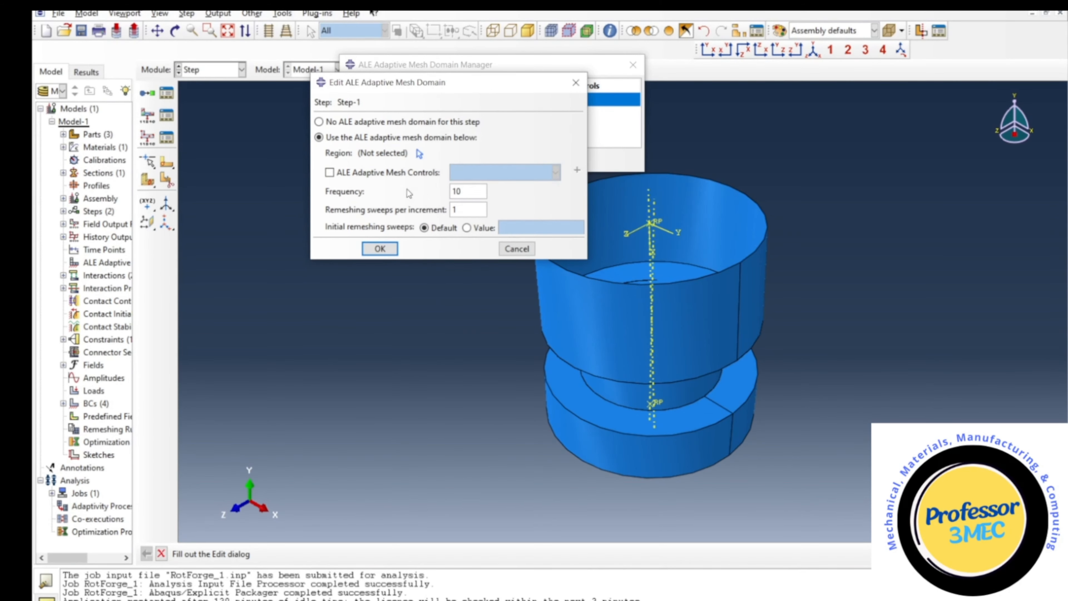
left_click(419, 156)
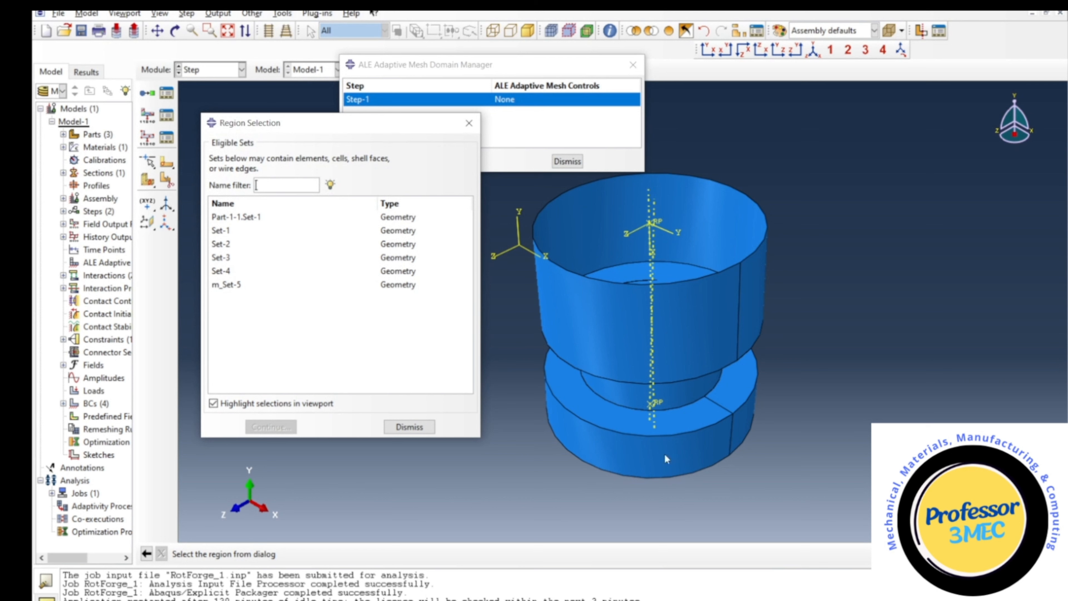
left_click(409, 427)
left_click(628, 396)
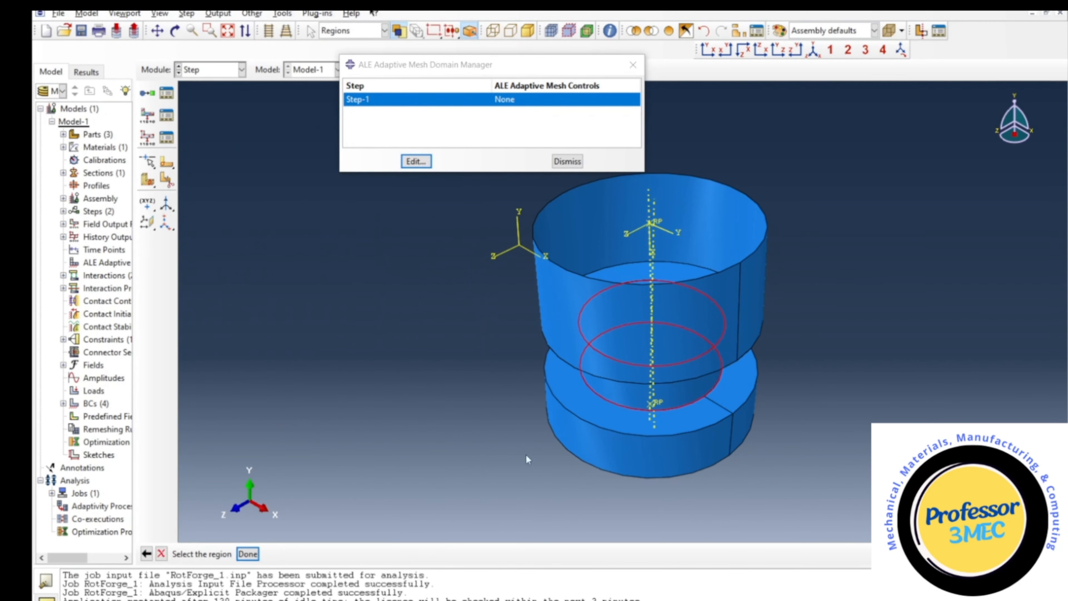
left_click(247, 554)
left_click(374, 250)
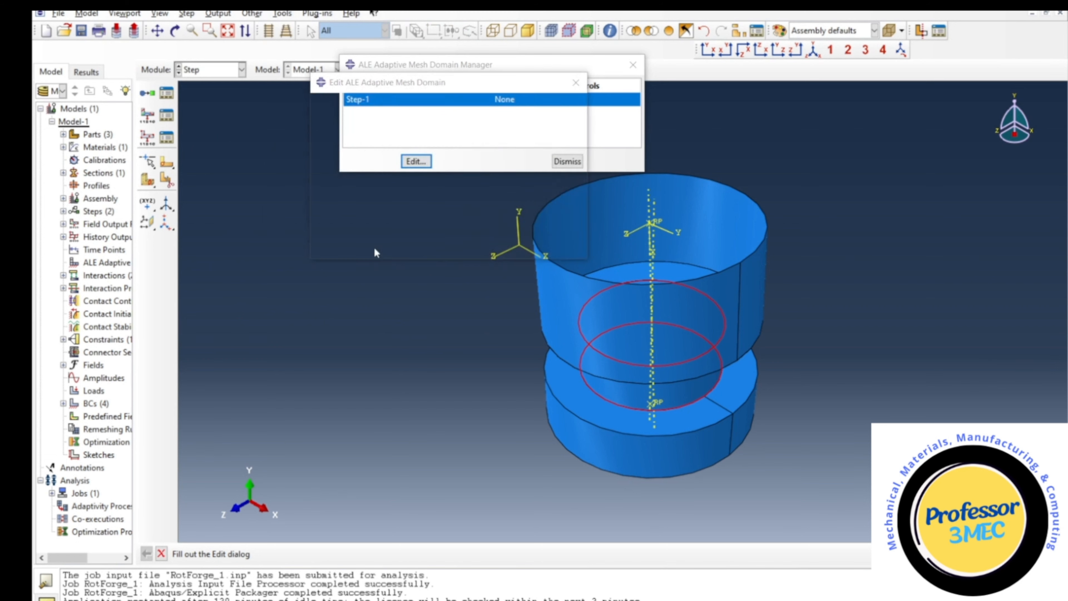
left_click(568, 161)
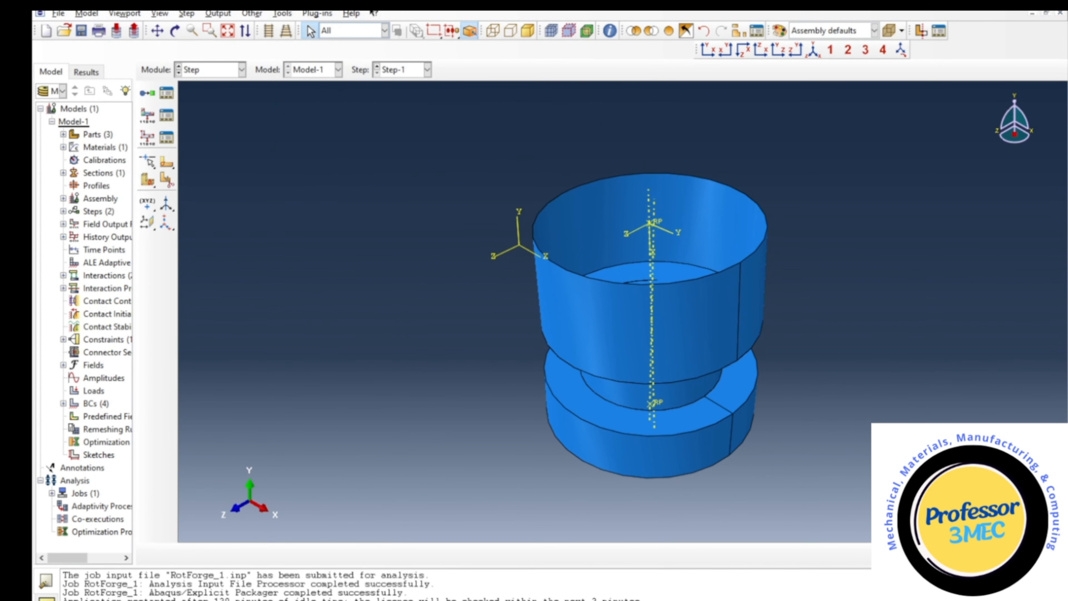
In the Job module, kill the running job RotForge_1
left_click(225, 73)
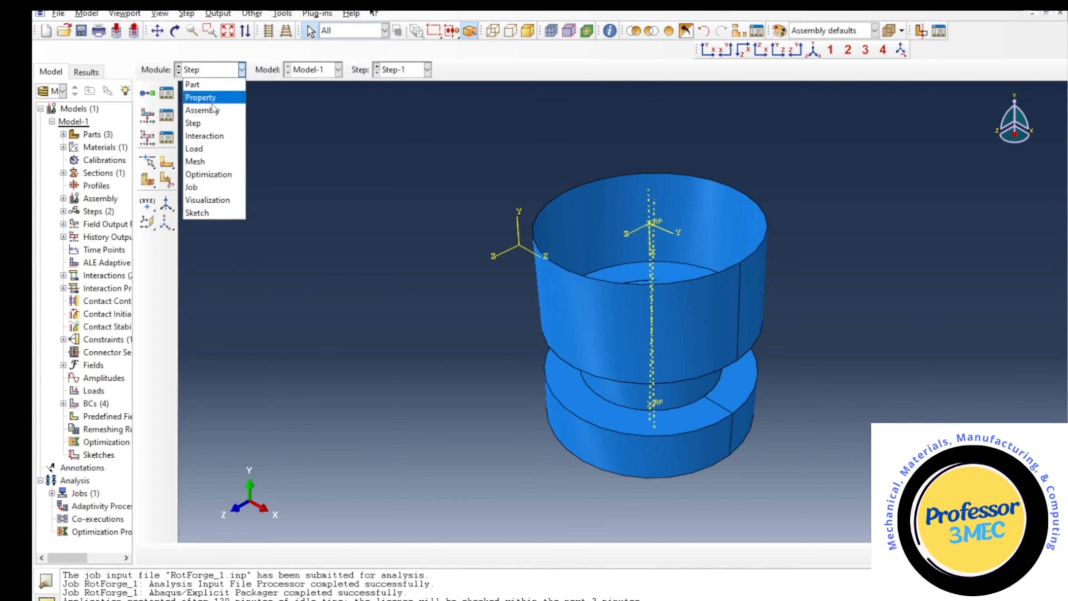
left_click(222, 189)
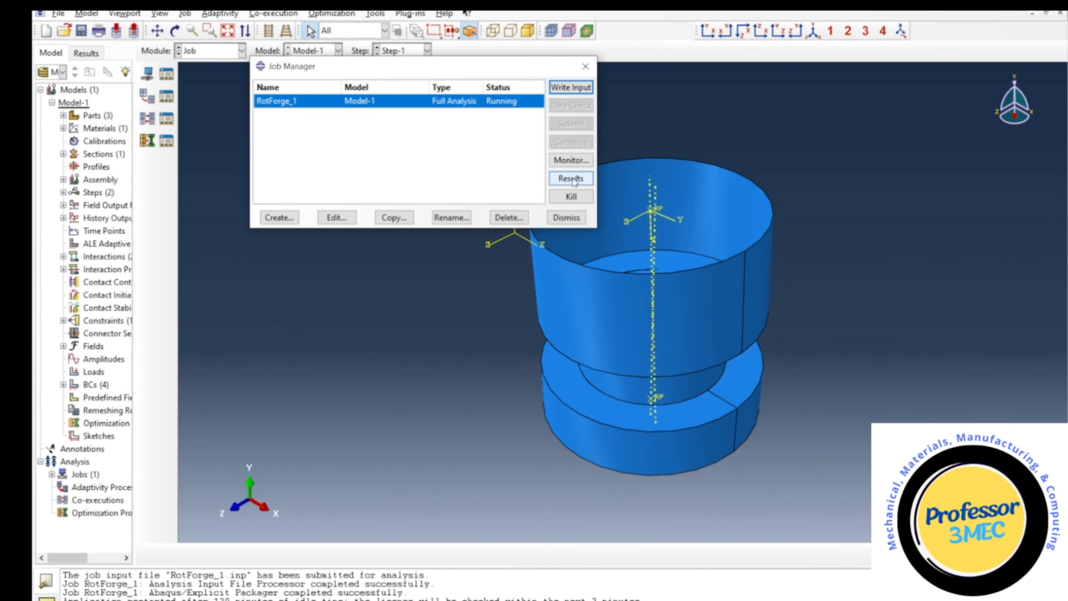
left_click(571, 196)
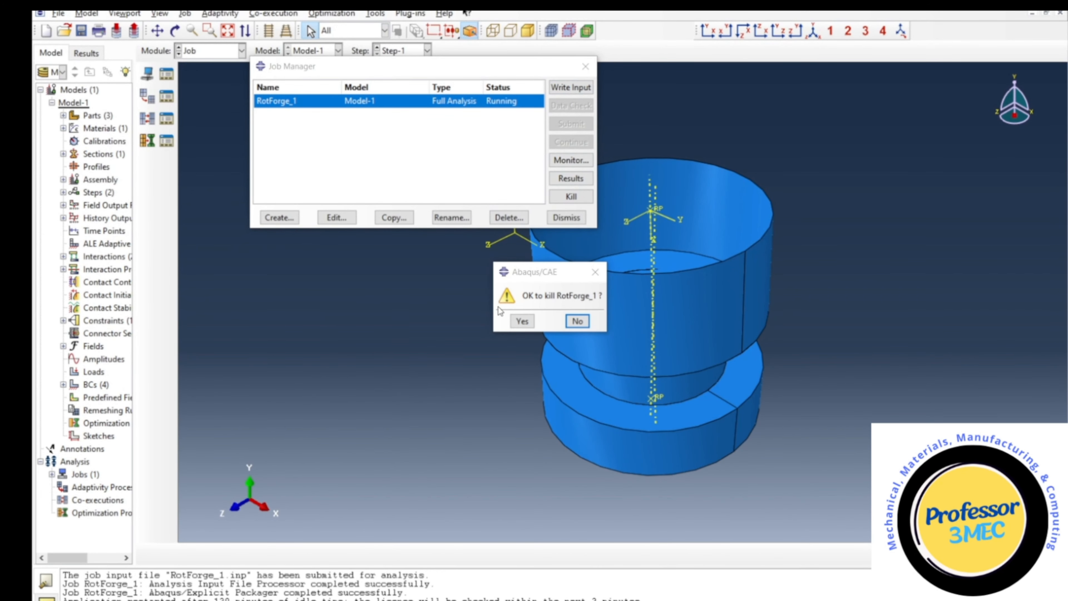
left_click(521, 322)
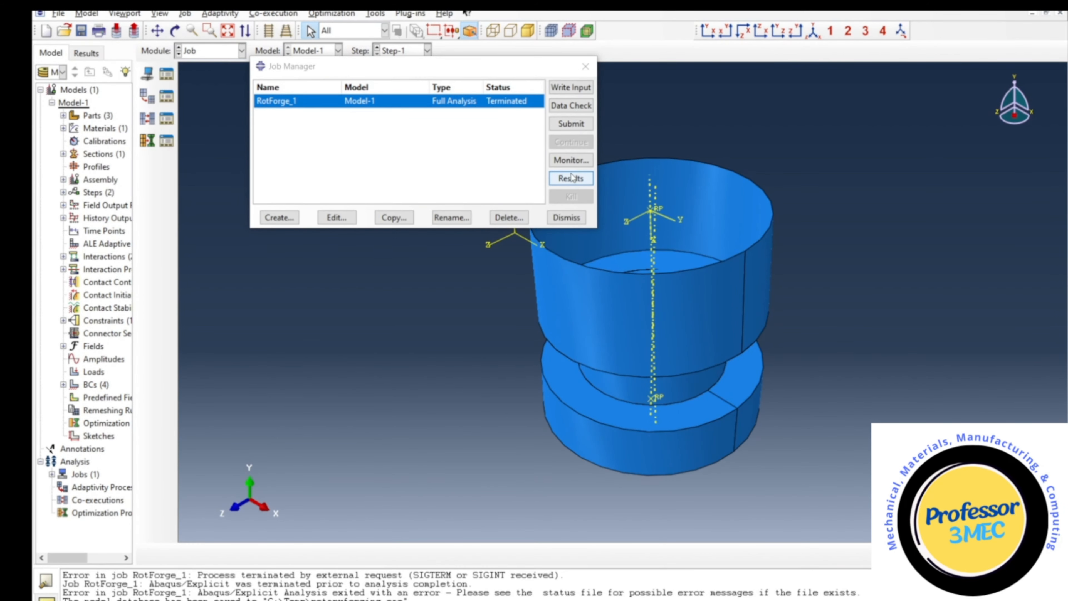
left_click(571, 160)
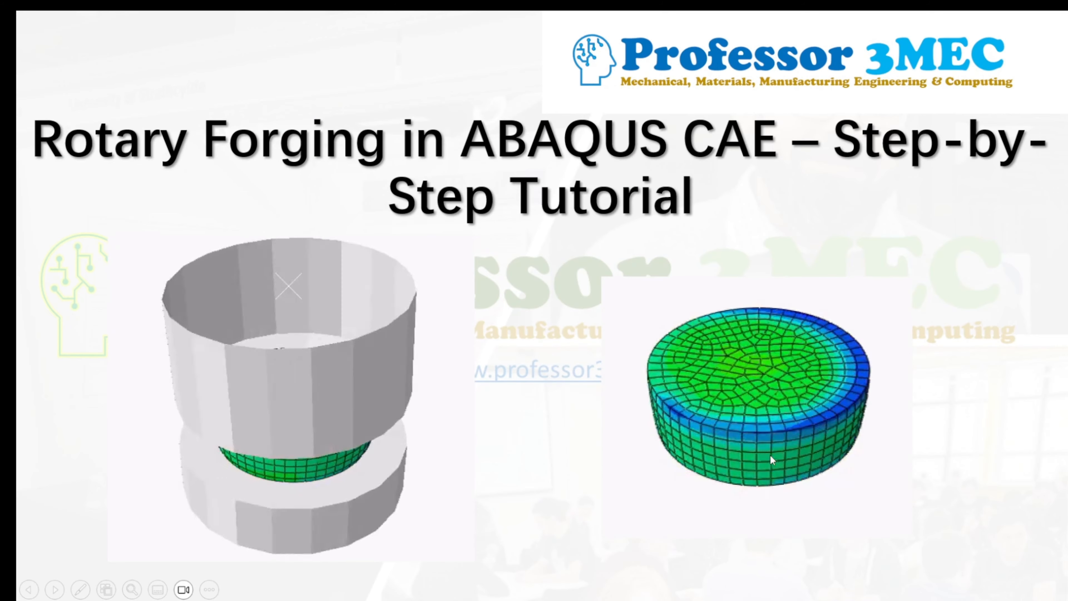